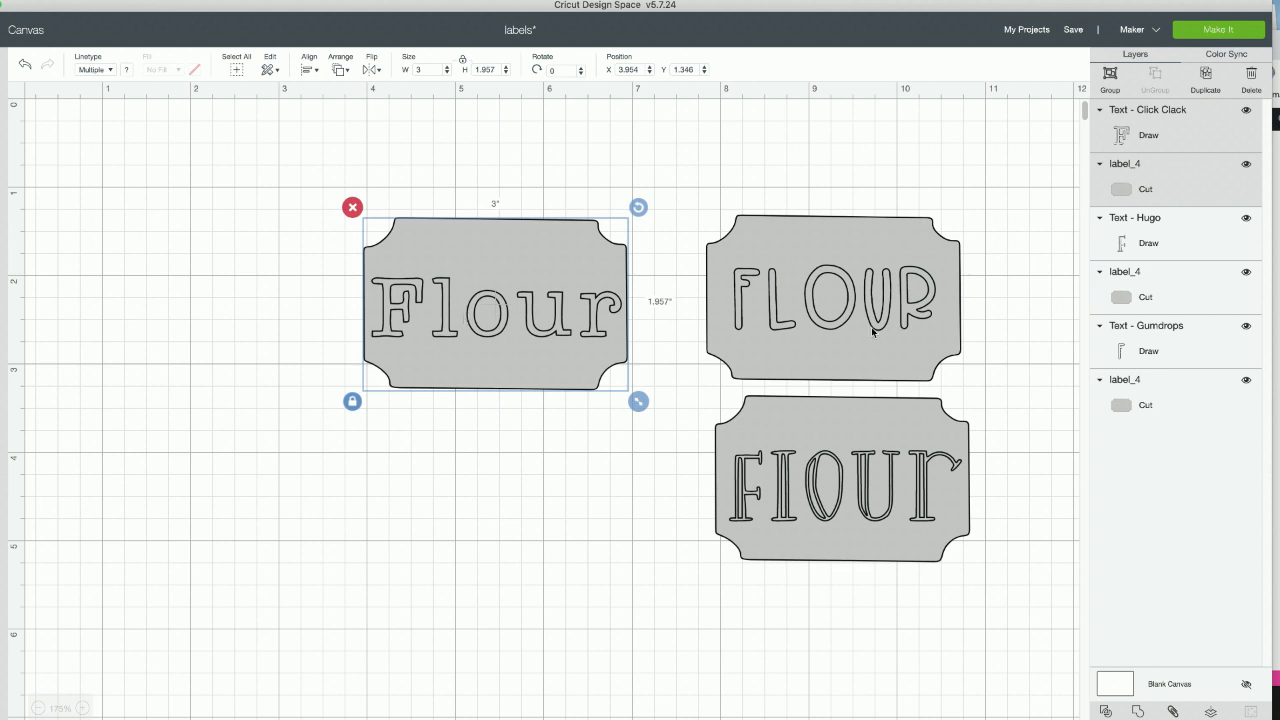
- Check the fonts of the three Flour texts by selecting each one on the labels
left_click(811, 326)
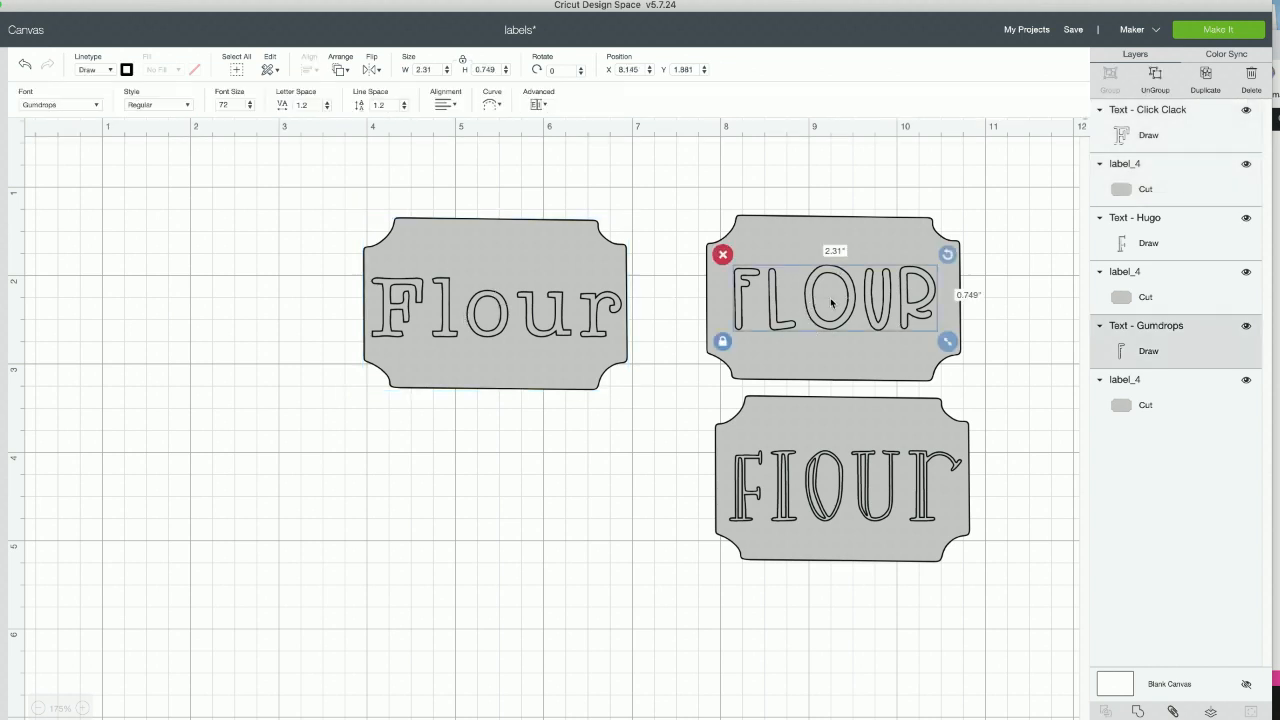
left_click(819, 505)
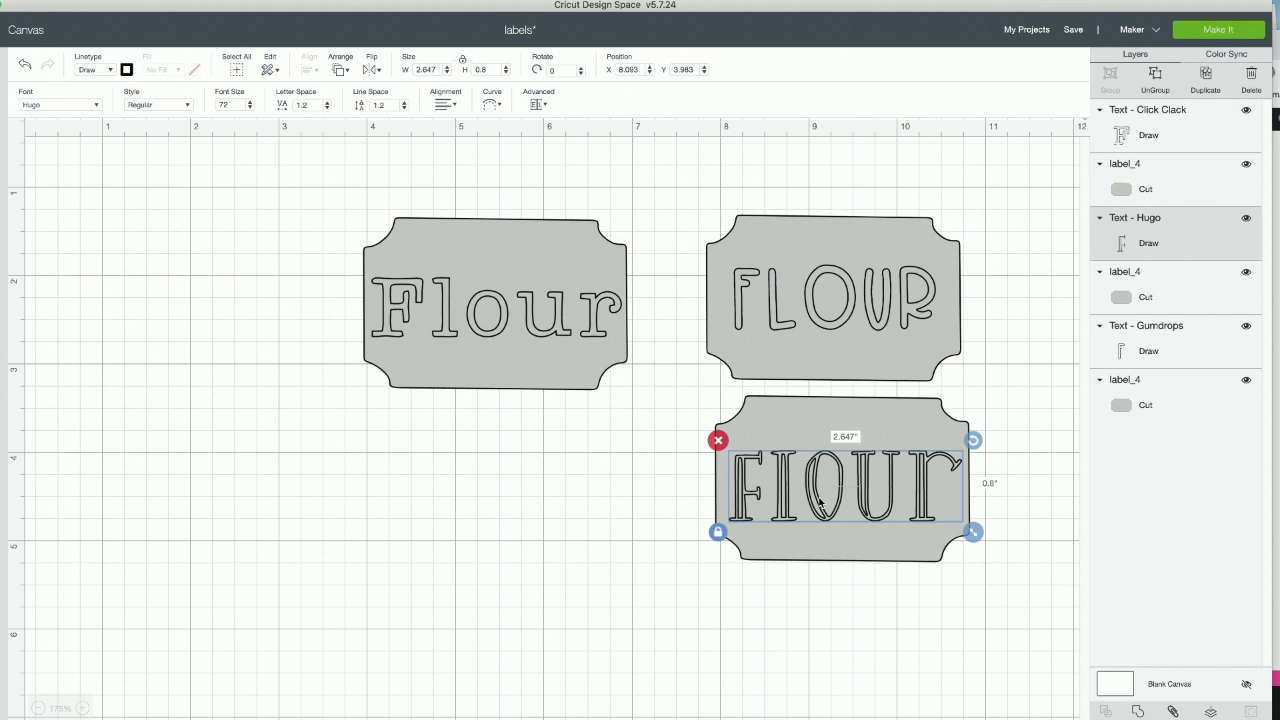
left_click(508, 313)
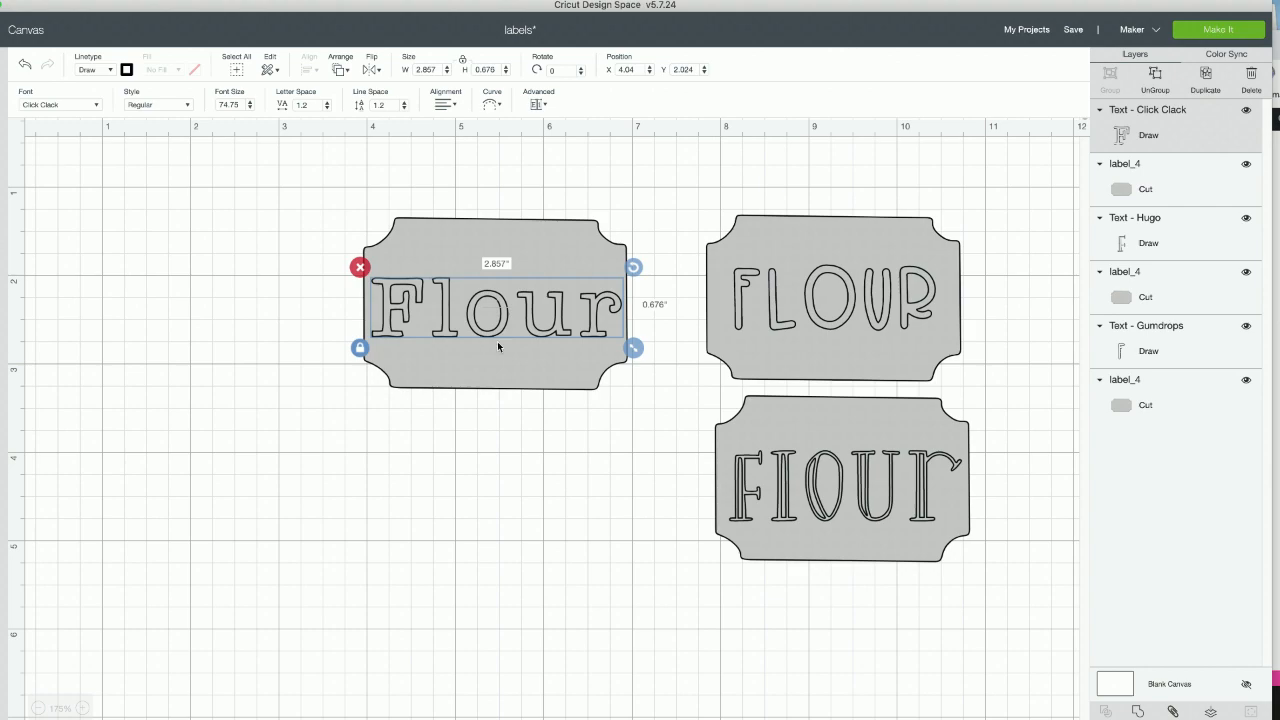
- Switch to the browser and download the Oval Label Accent cut file from the labels search results
left_click(1277, 197)
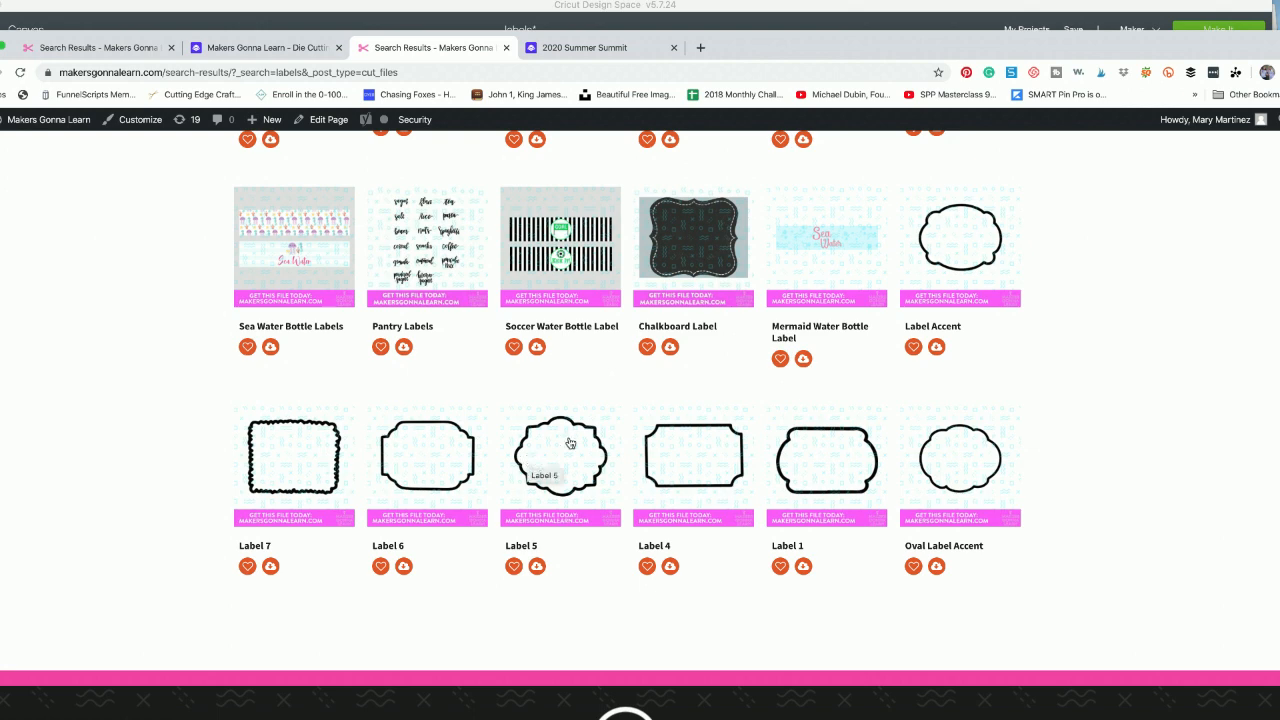
scroll(566, 443, "up", 2)
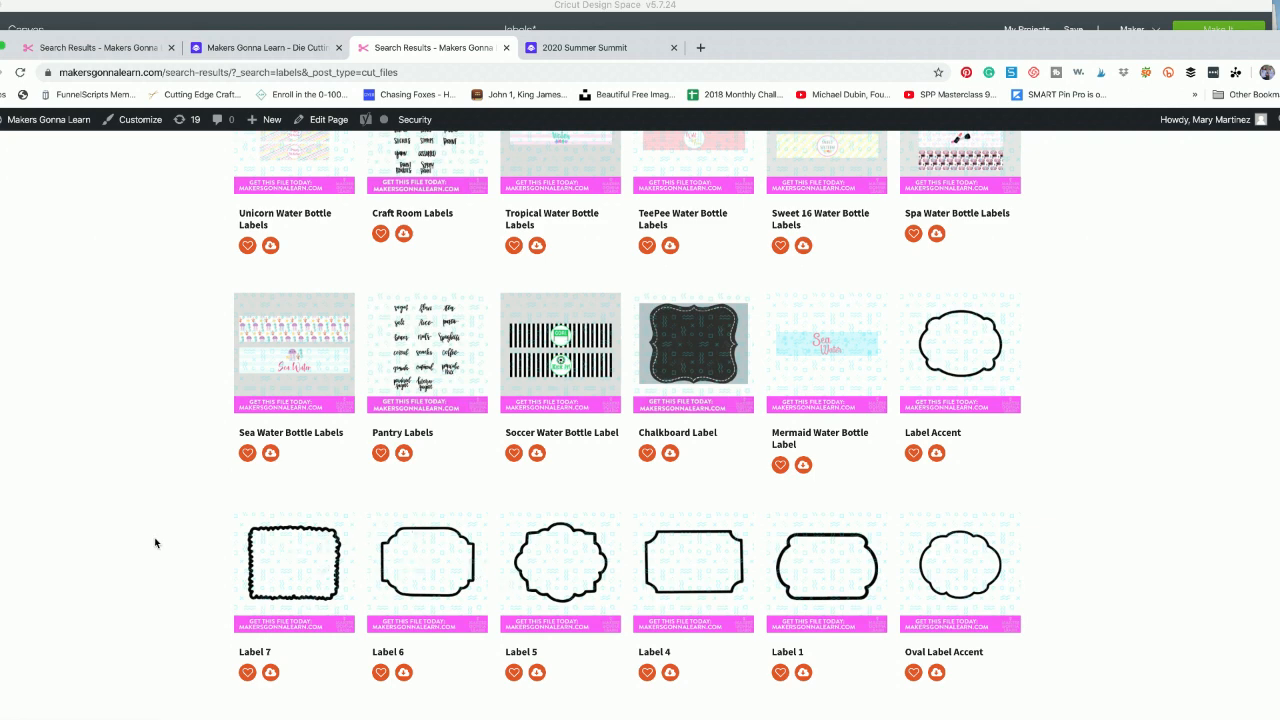
scroll(155, 543, "up", 5)
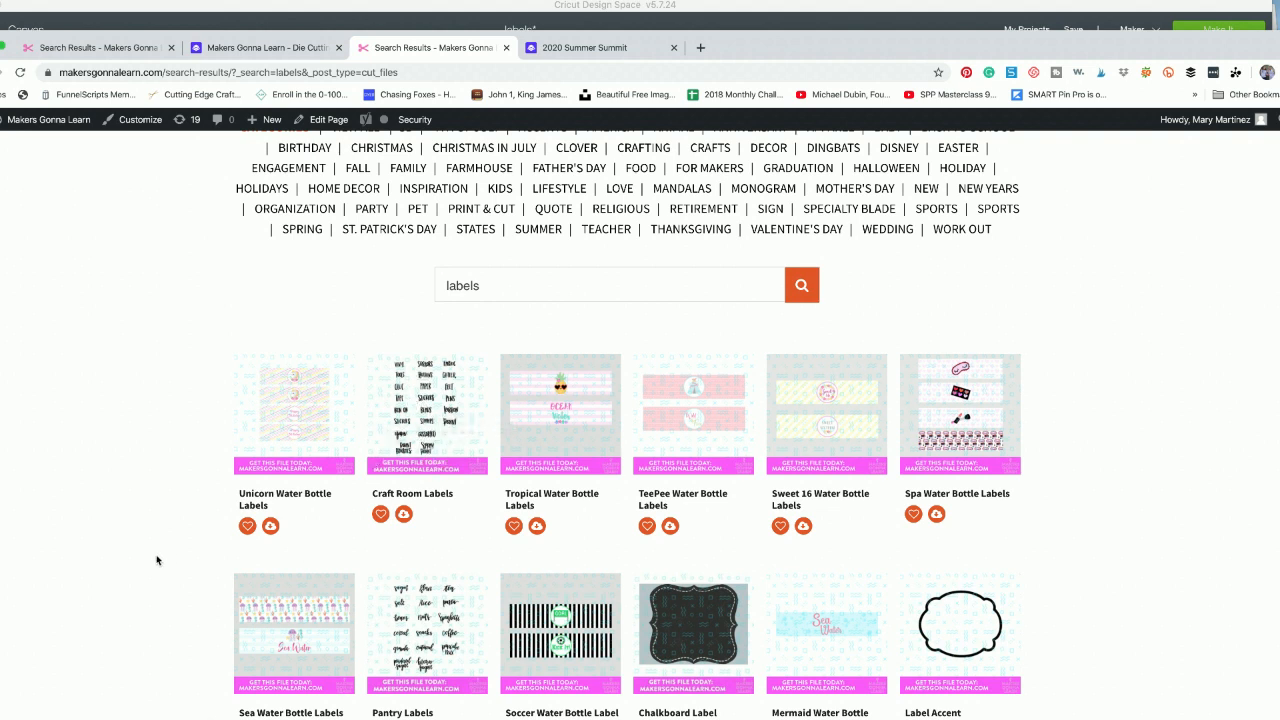
scroll(157, 558, "down", 1)
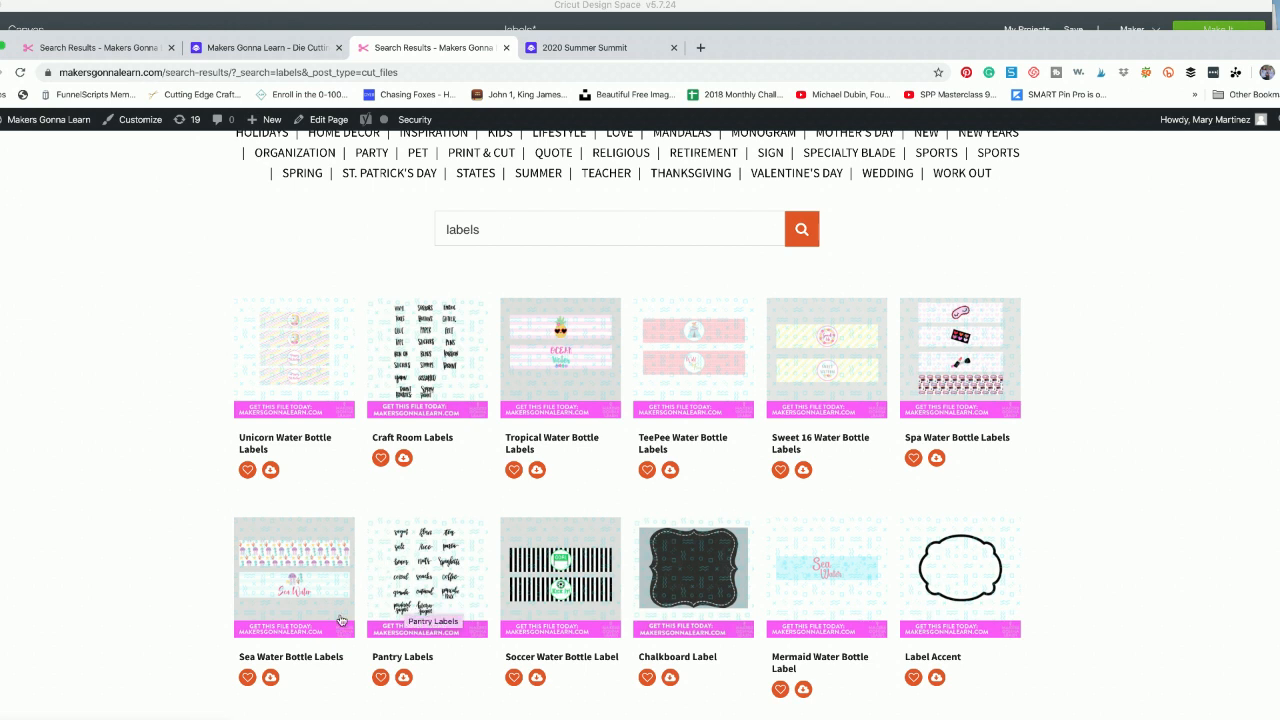
scroll(307, 597, "down", 2)
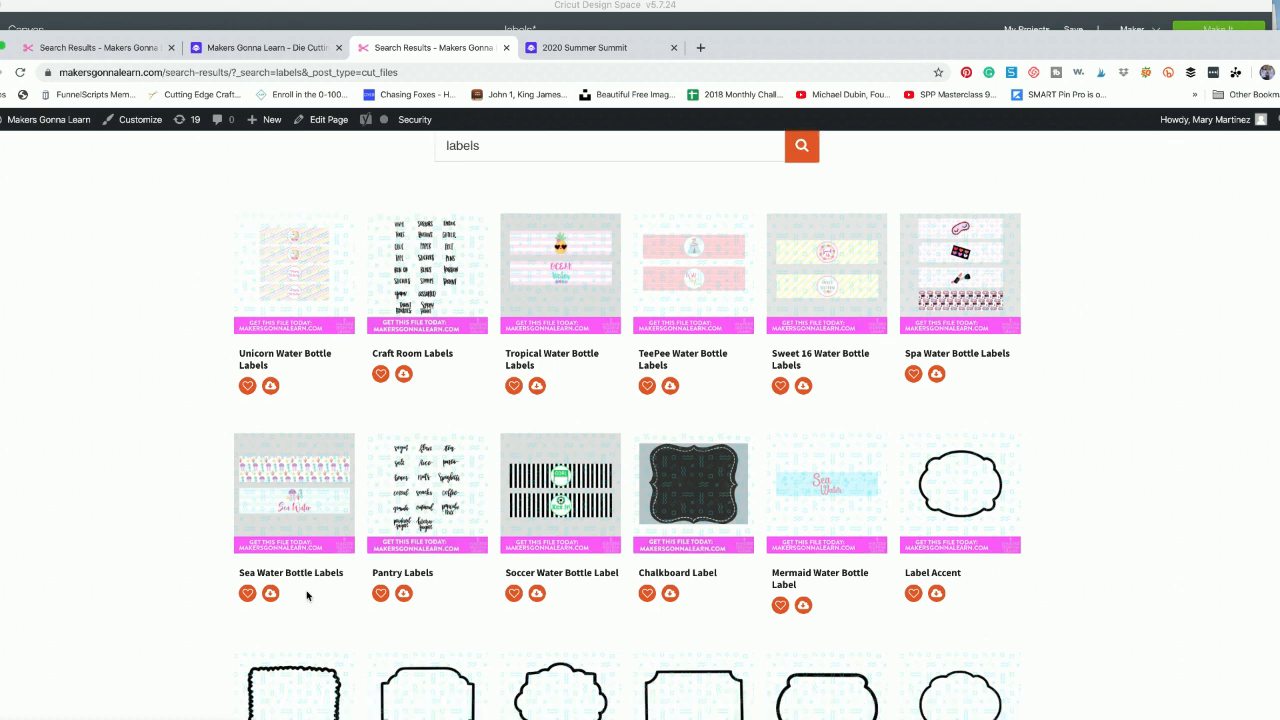
scroll(307, 597, "down", 3)
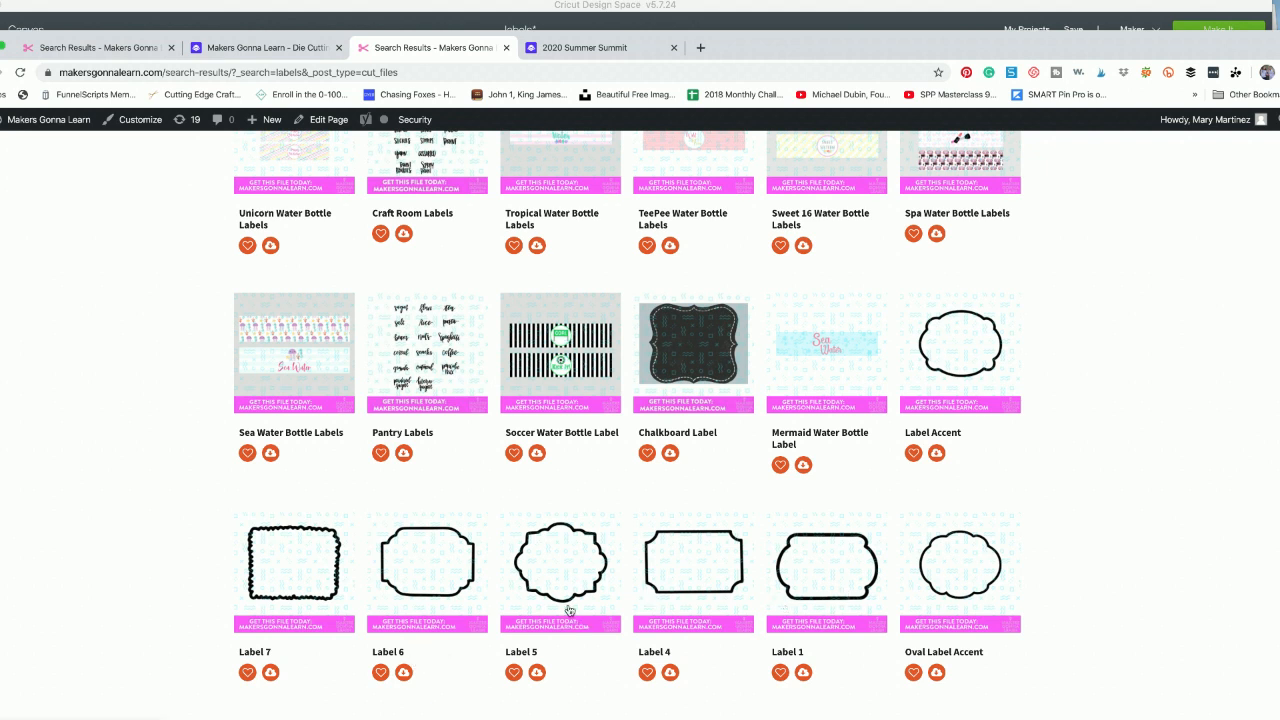
left_click(937, 674)
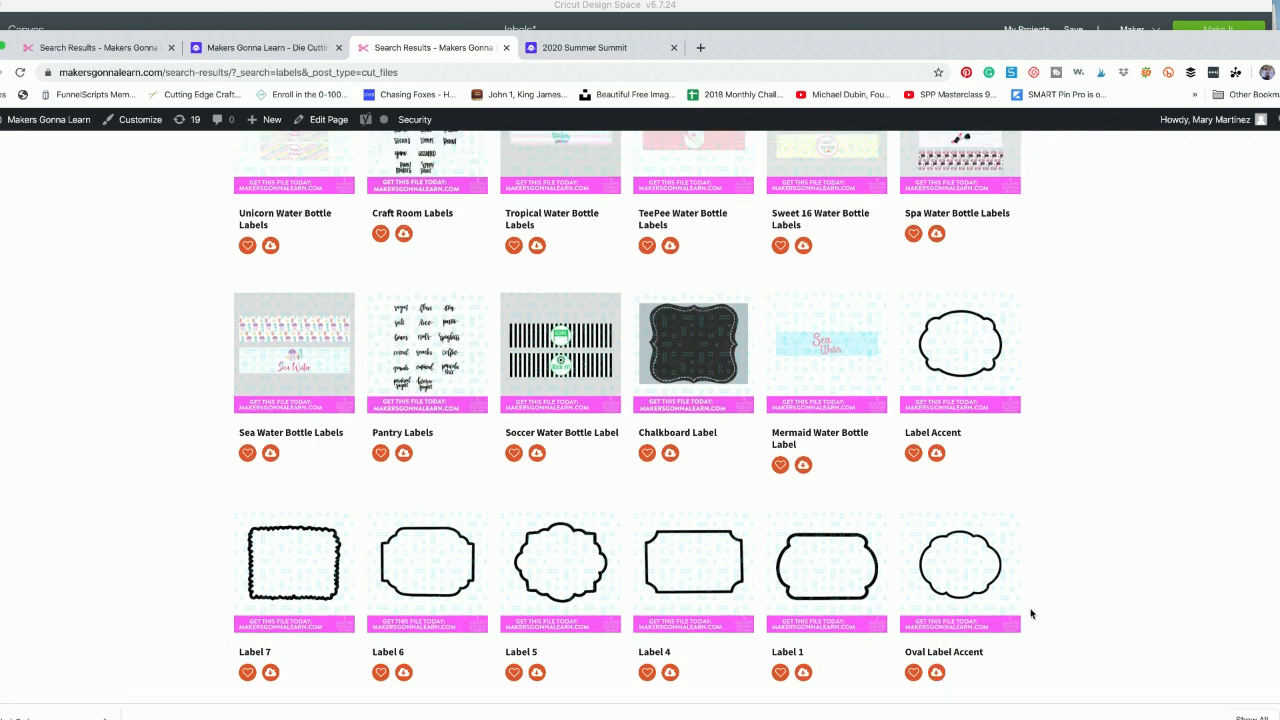
- Open the Makers Gonna Learn Fonts page and look through its basic, fancy and grids sections
scroll(981, 466, "up", 6)
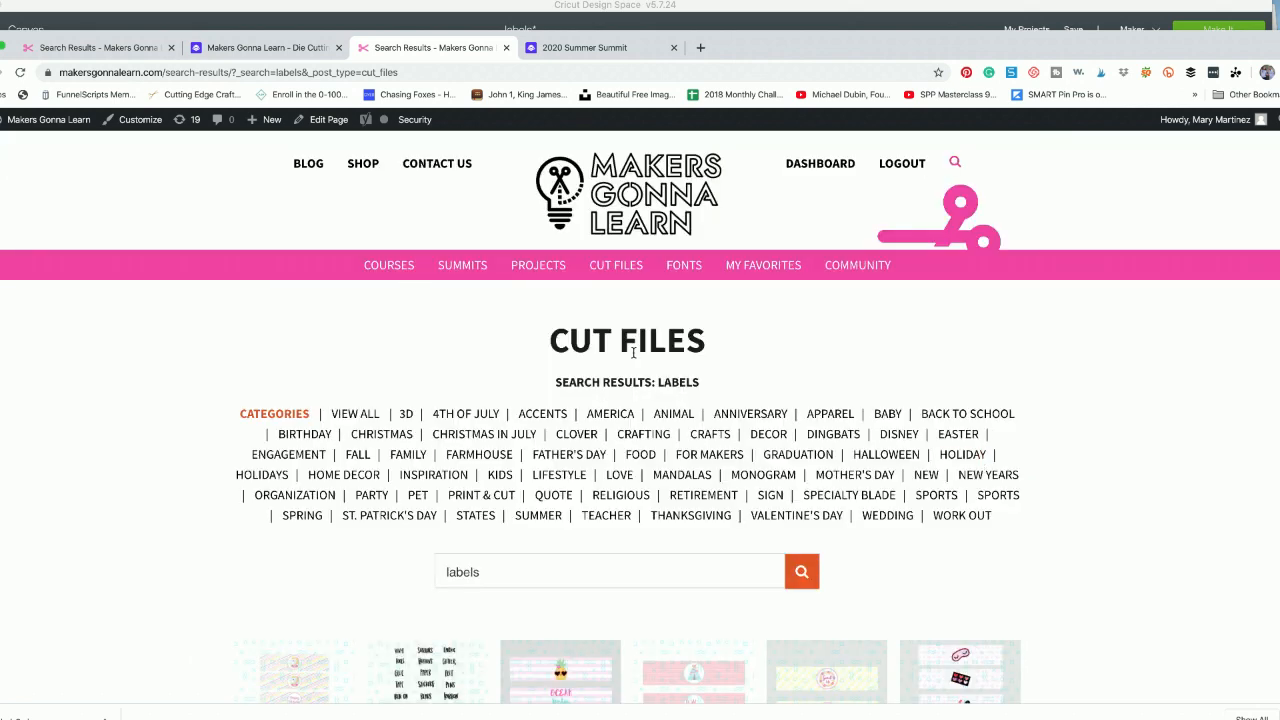
left_click(687, 270)
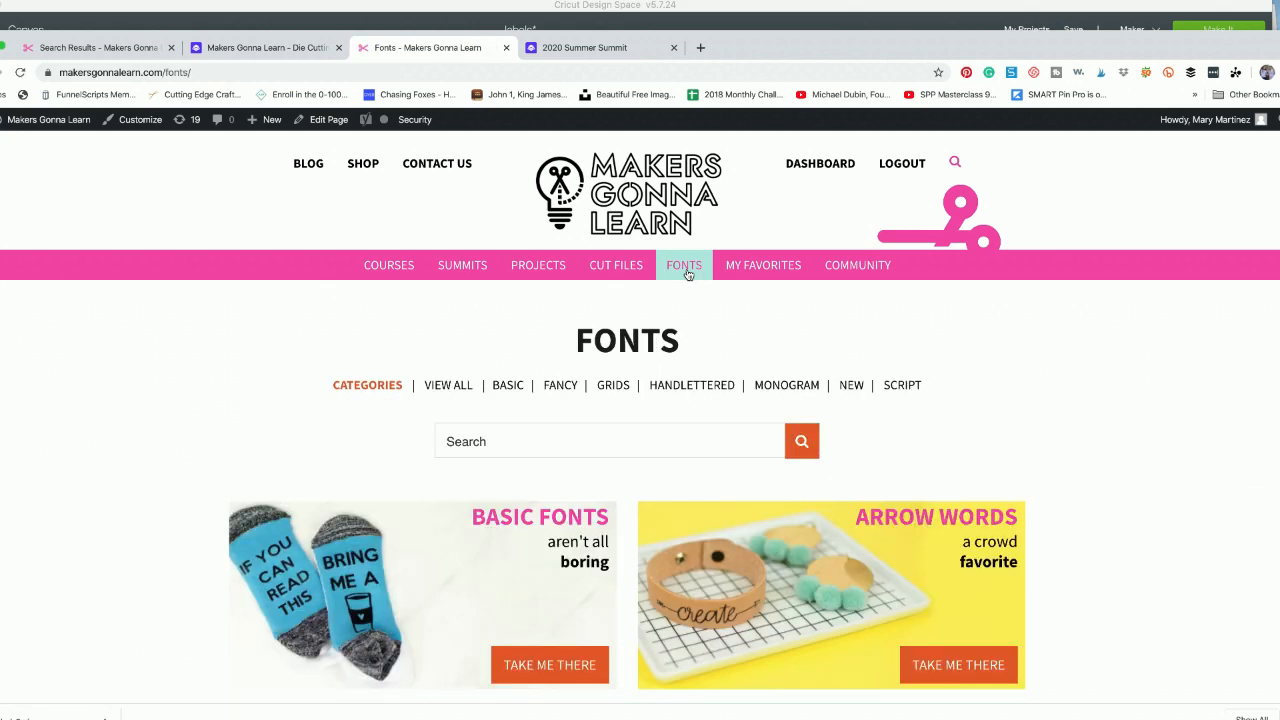
scroll(687, 274, "down", 5)
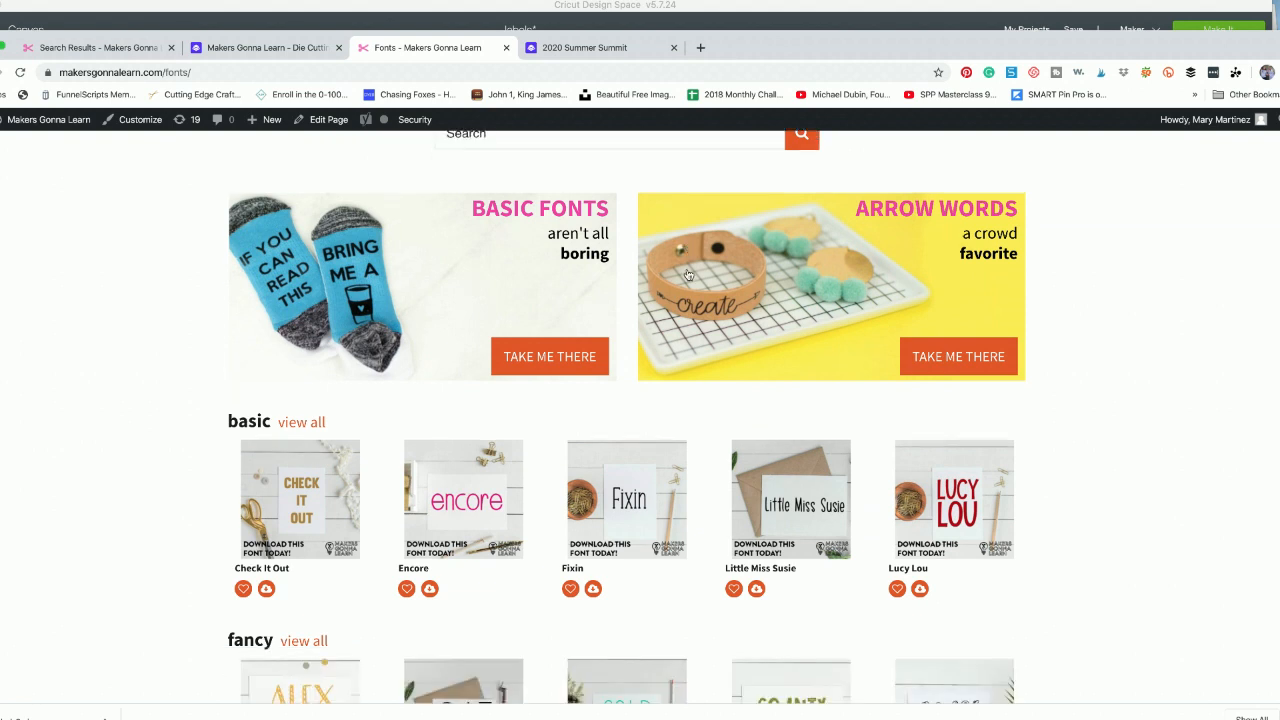
scroll(687, 274, "down", 3)
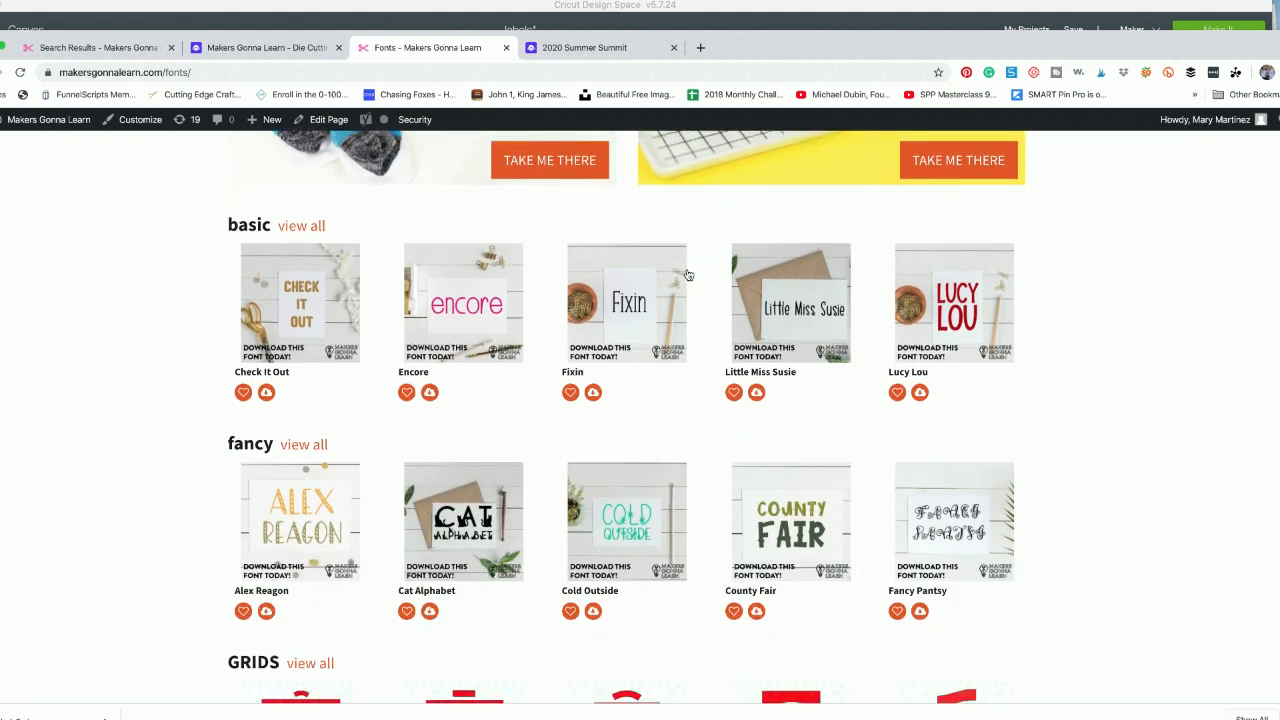
scroll(687, 274, "down", 1)
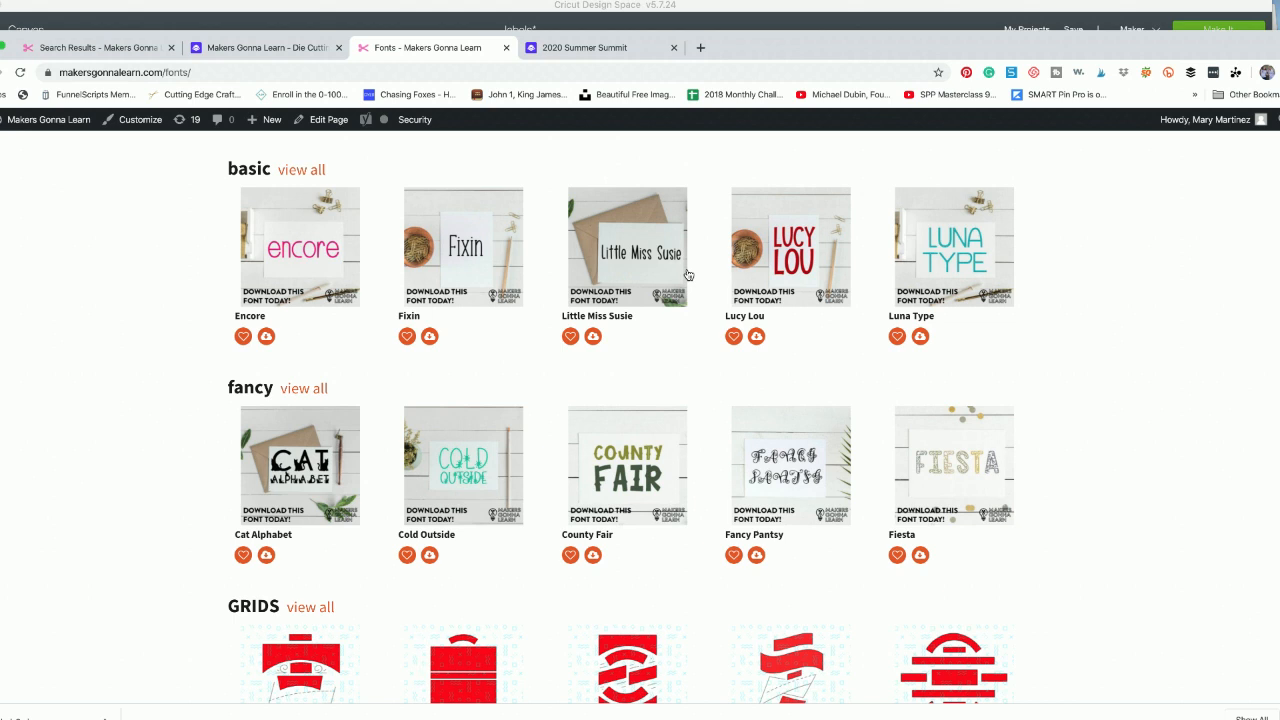
scroll(688, 275, "down", 2)
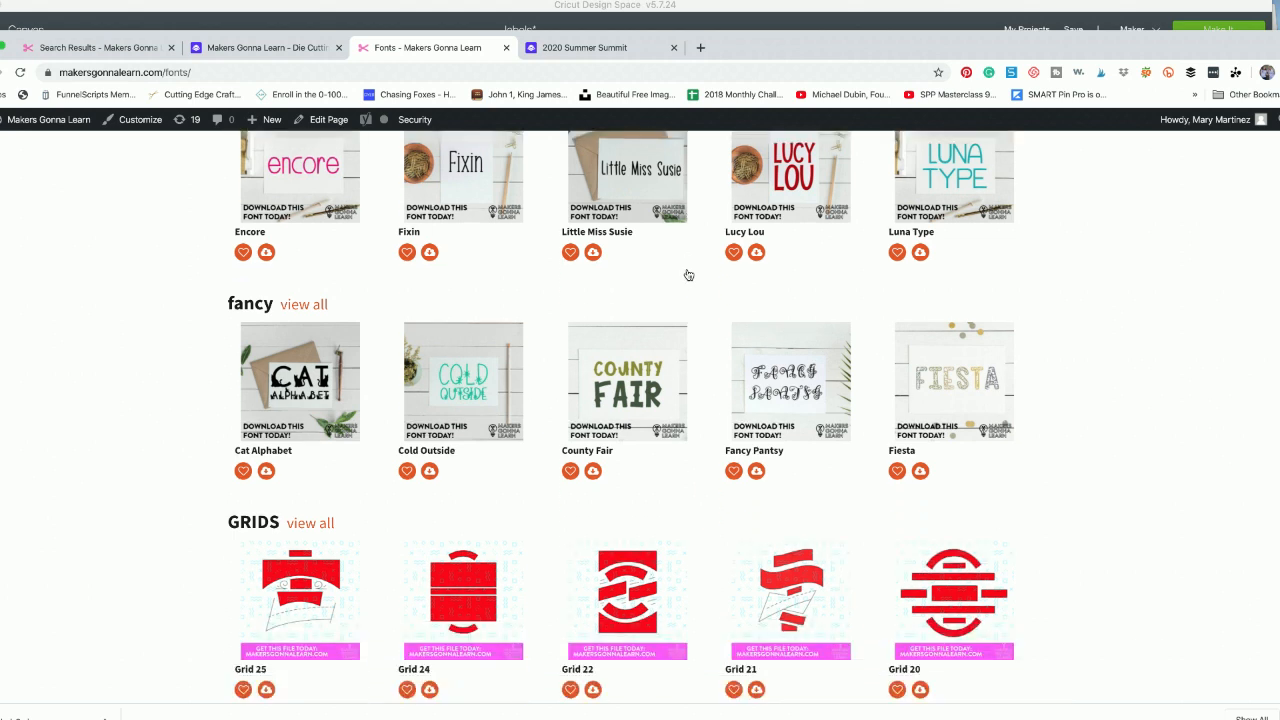
scroll(688, 275, "up", 2)
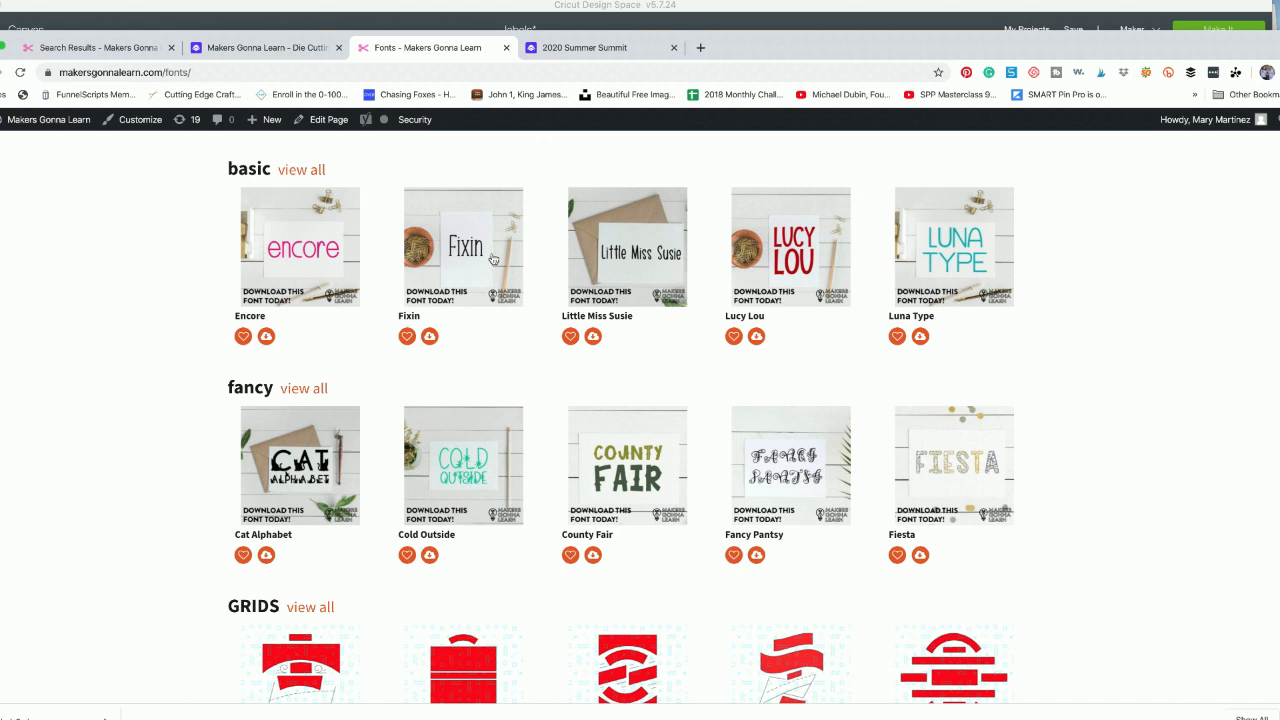
- Open the full list of basic fonts in a new browser tab and bring that tab up
right_click(313, 172)
key("Escape")
right_click(320, 174)
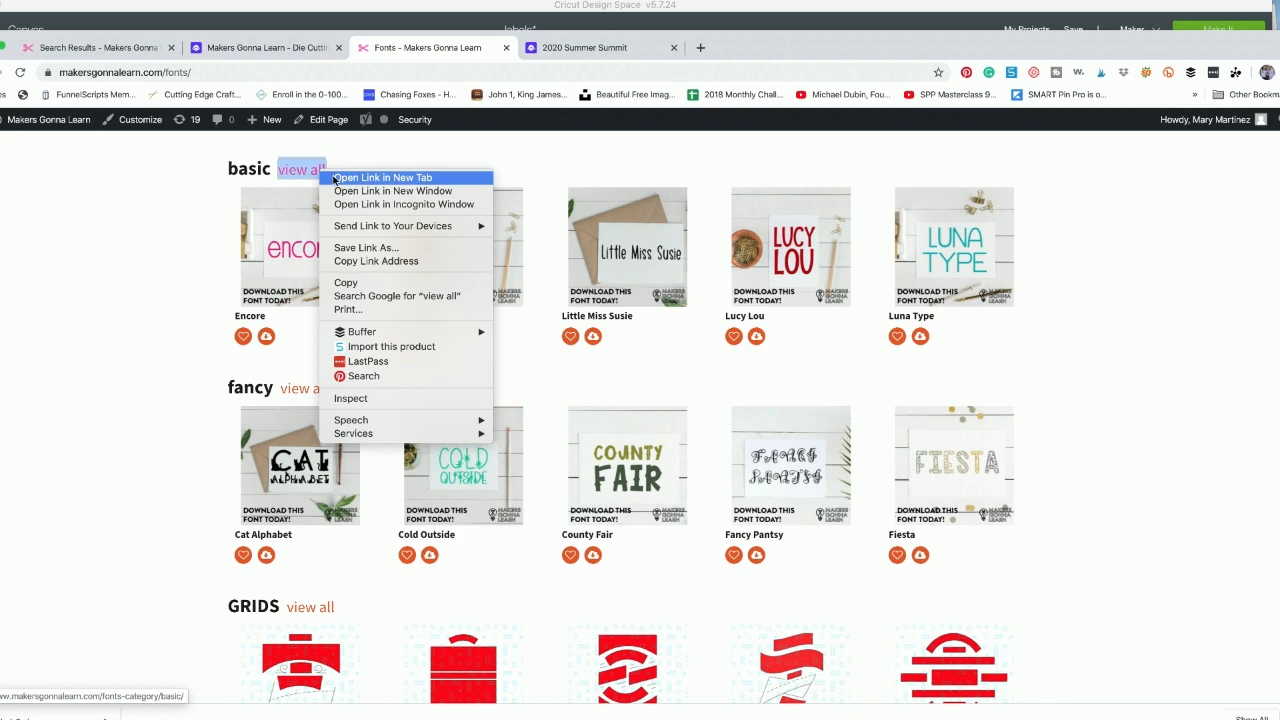
left_click(378, 177)
left_click(577, 46)
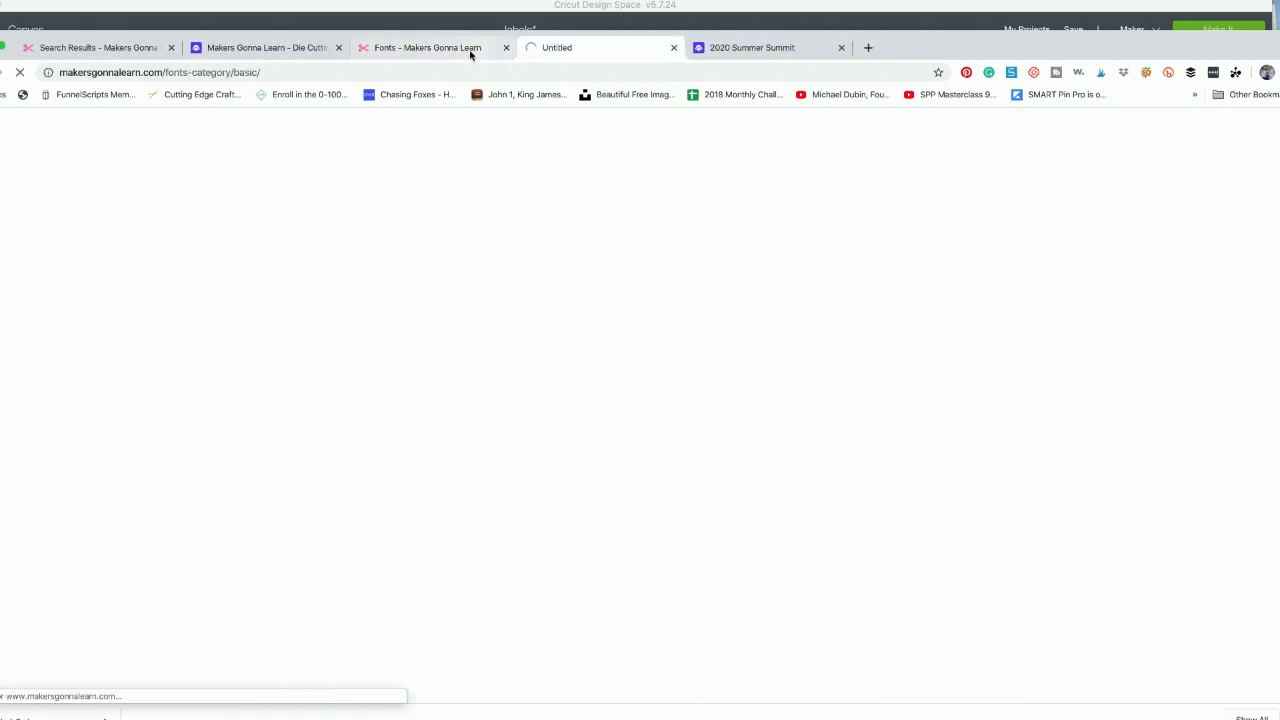
- Return to the Fonts overview page and open the full list of handlettered fonts
left_click(470, 48)
scroll(151, 523, "down", 4)
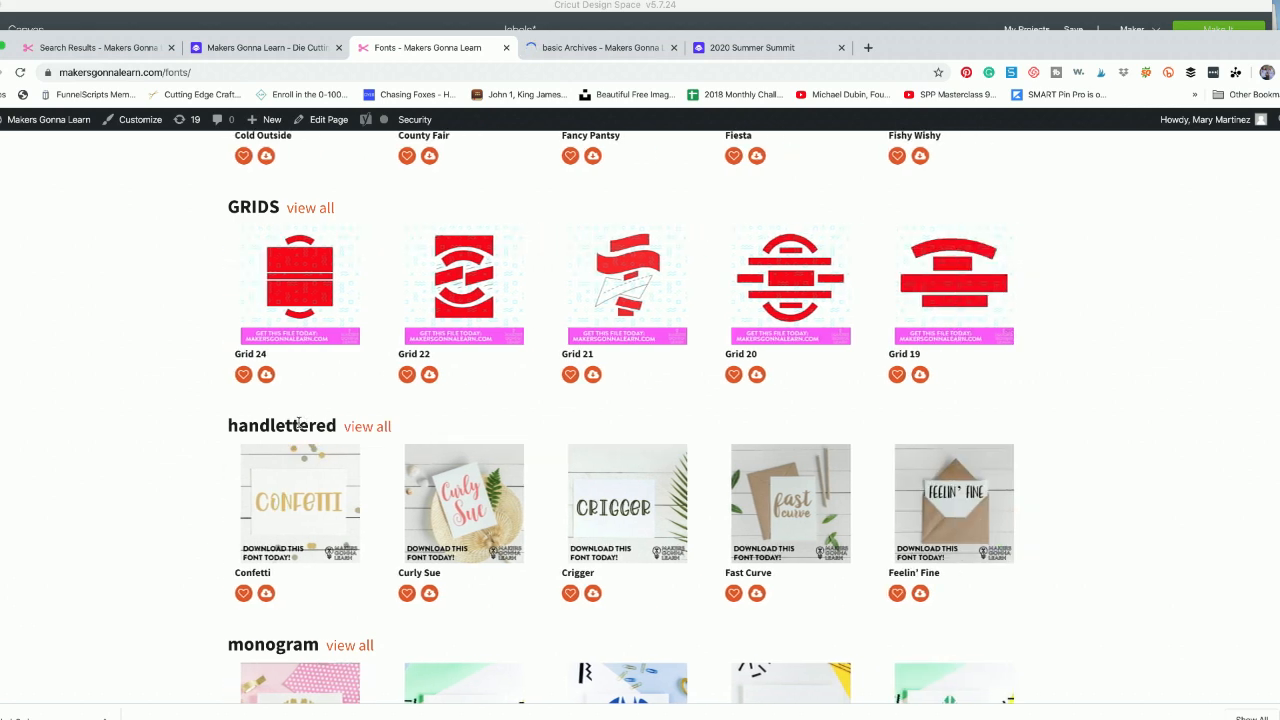
left_click(382, 434)
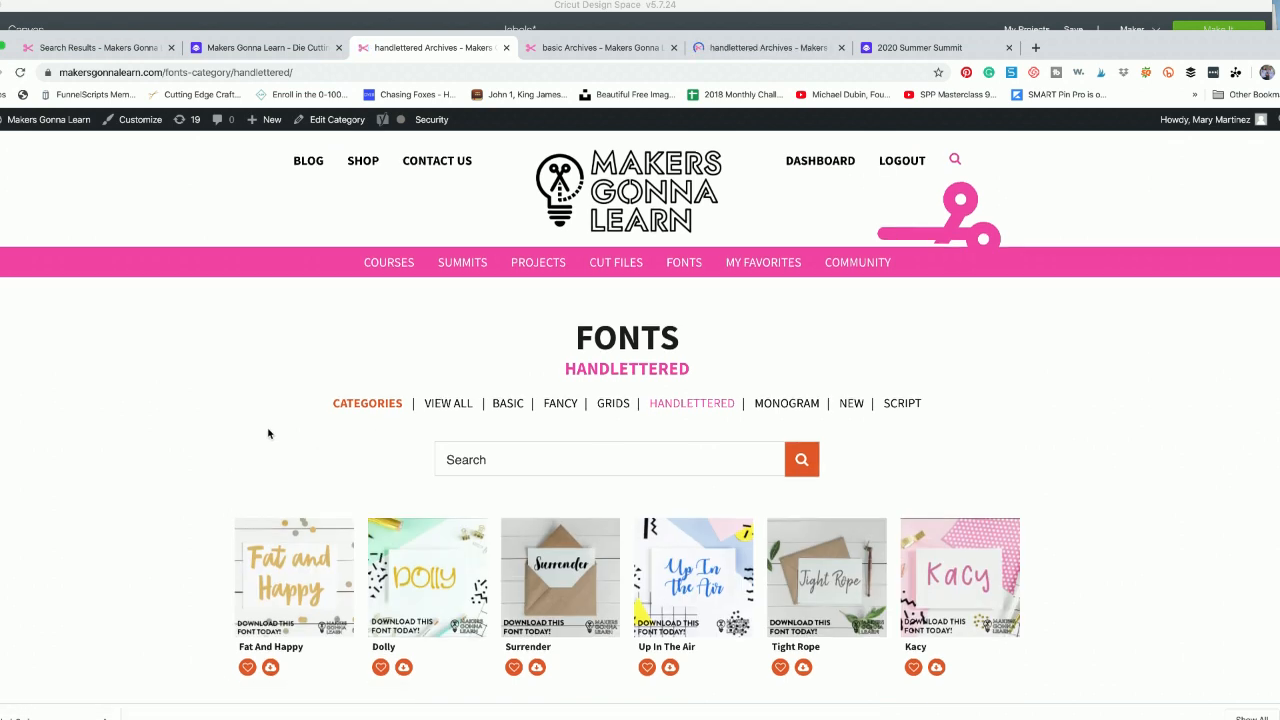
- Look through the handlettered font previews on the first and second result pages
scroll(268, 433, "down", 5)
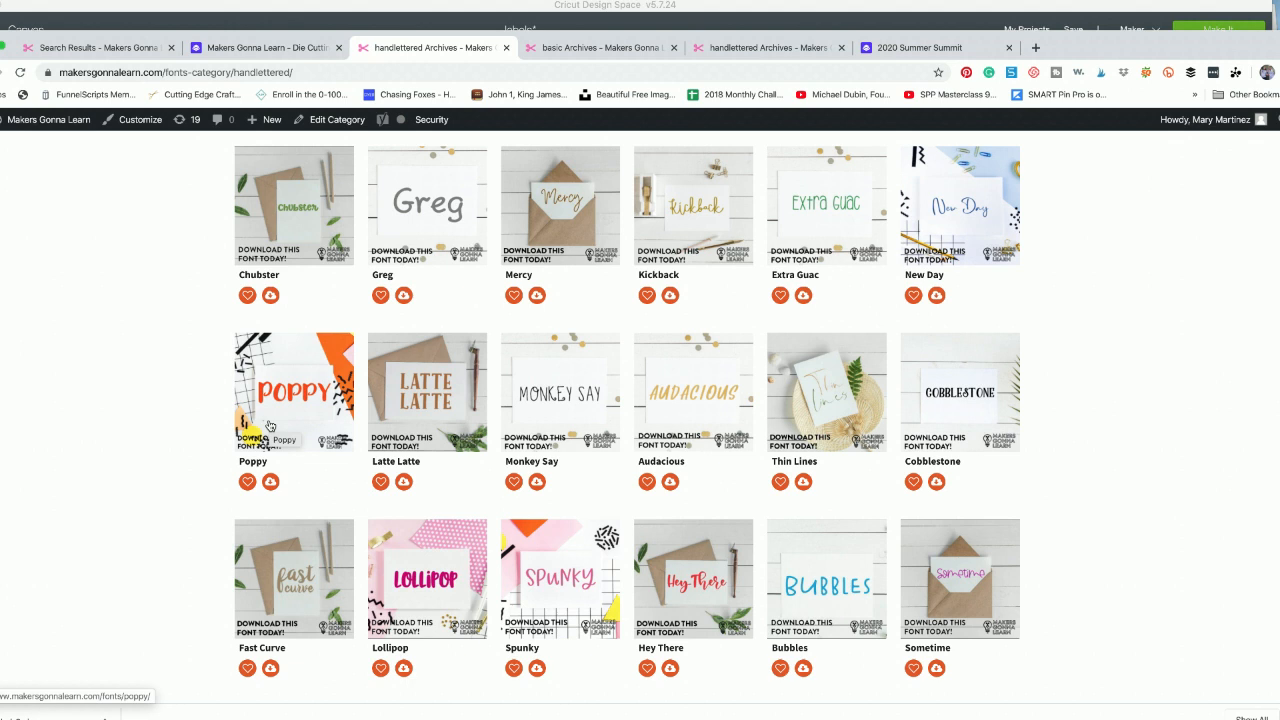
scroll(269, 426, "down", 2)
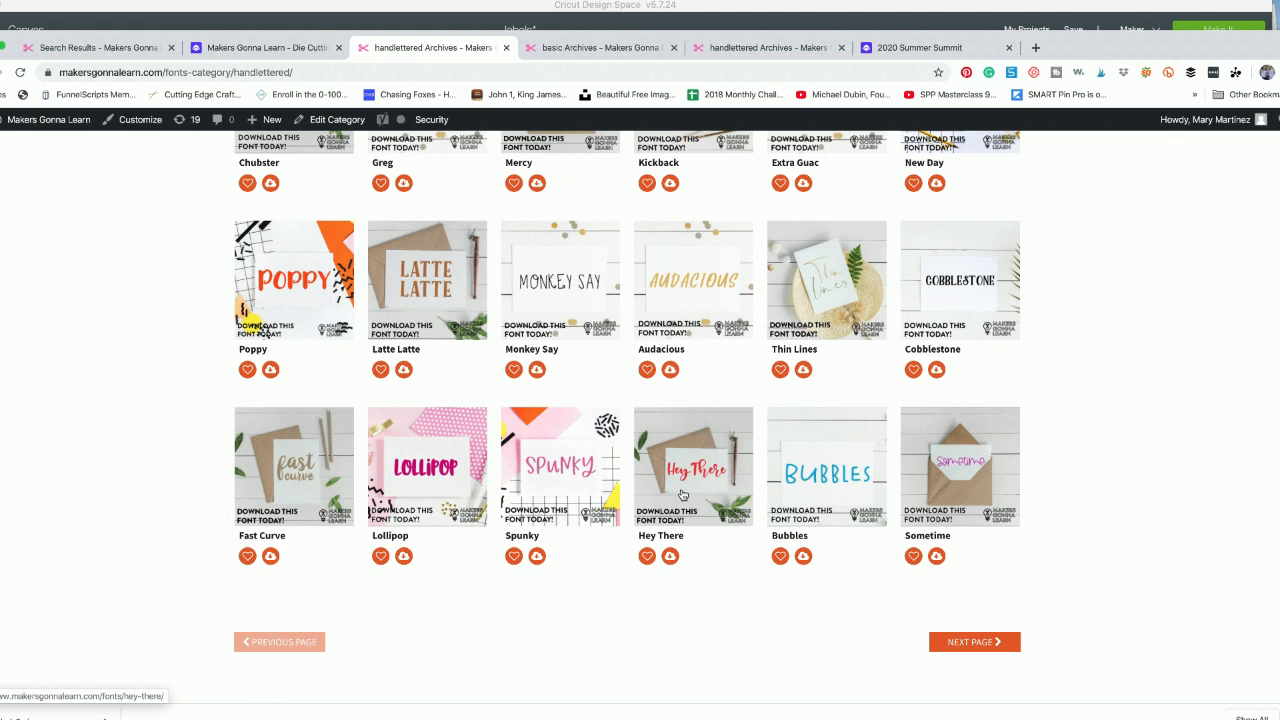
left_click(977, 644)
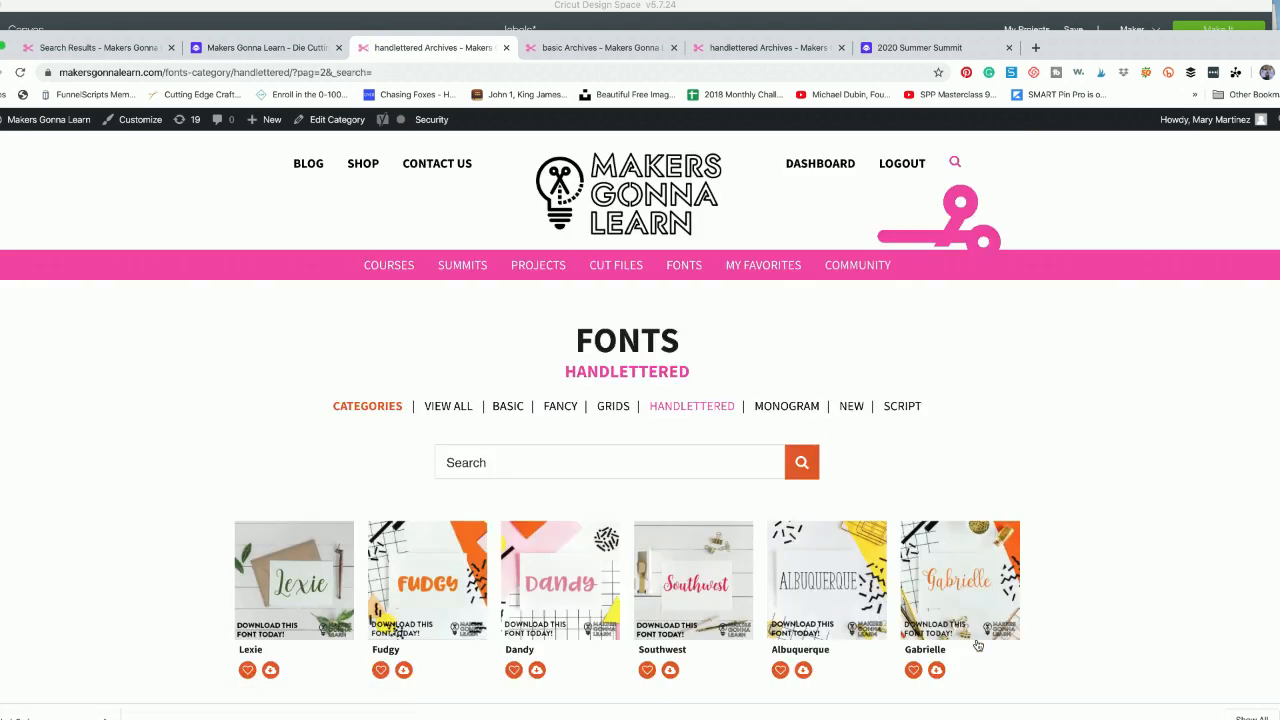
scroll(977, 644, "down", 4)
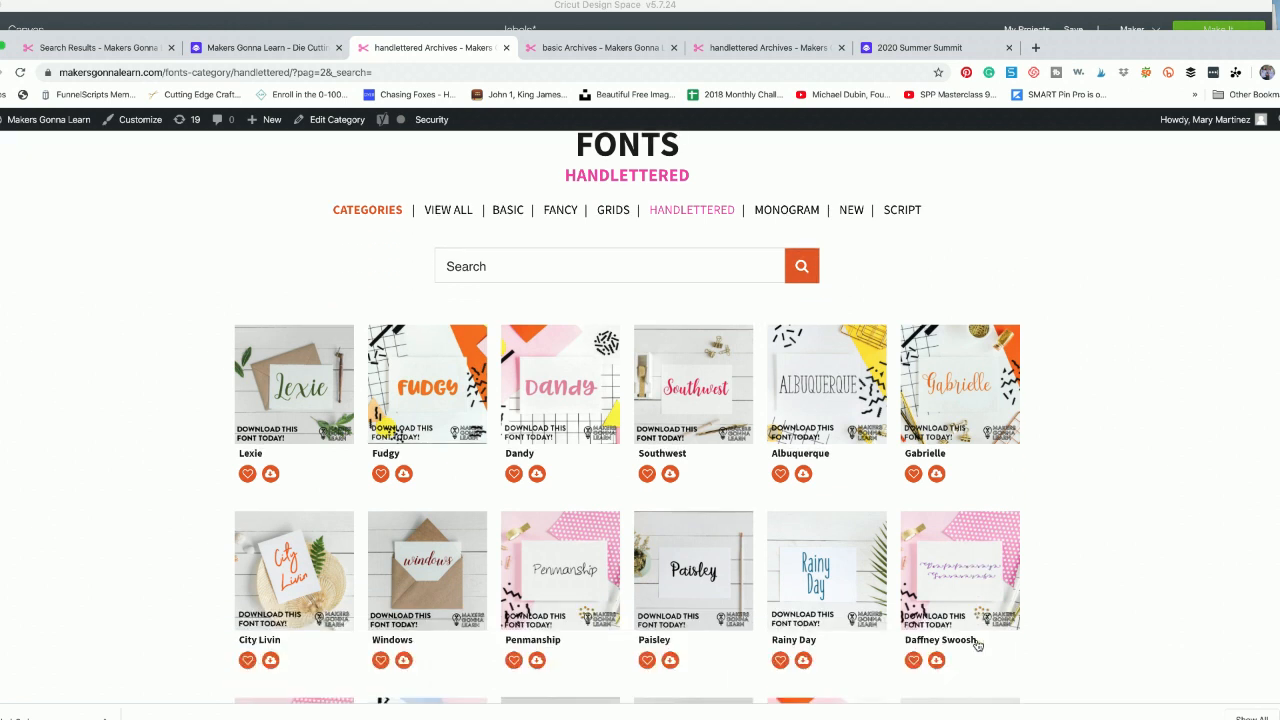
scroll(977, 644, "down", 4)
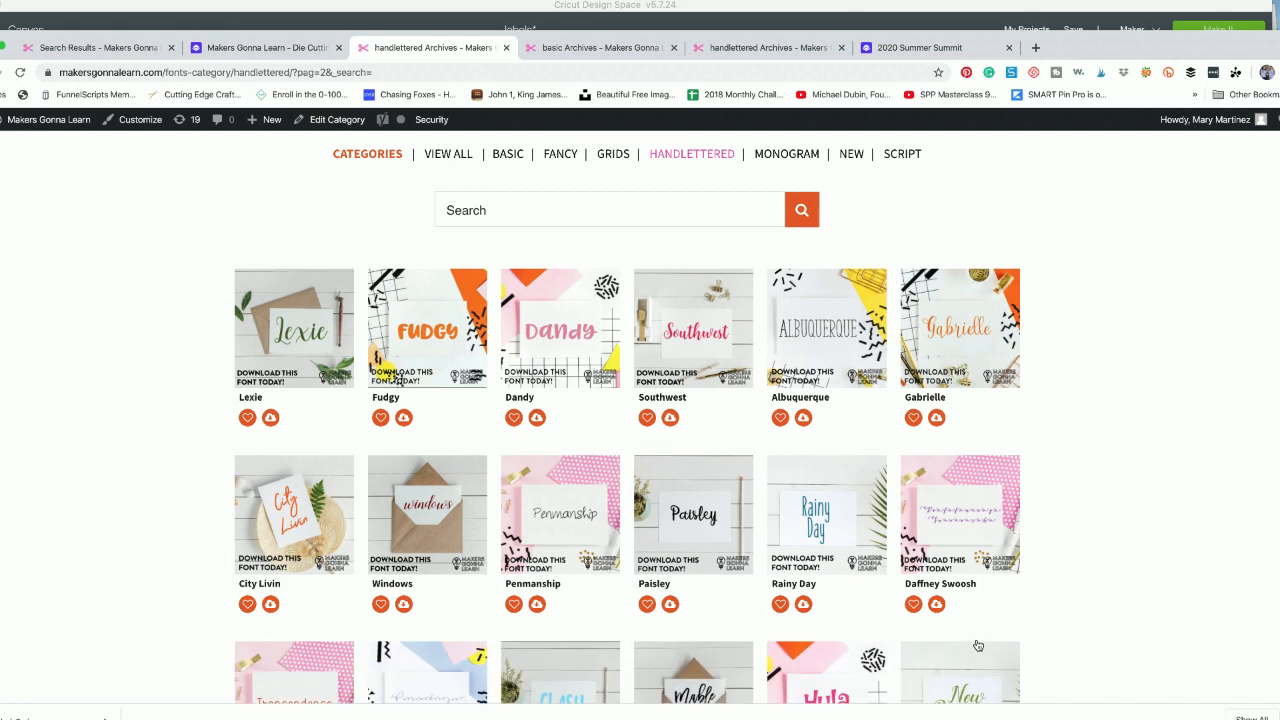
scroll(977, 644, "down", 4)
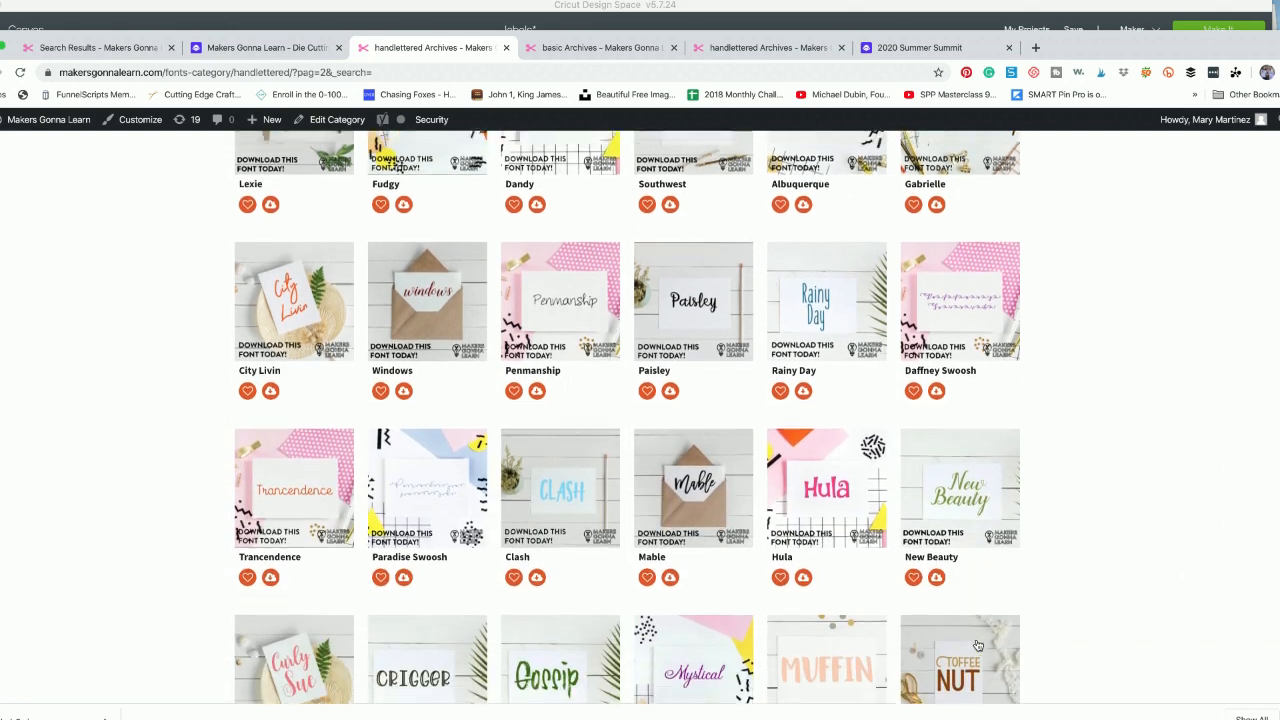
scroll(977, 644, "down", 1)
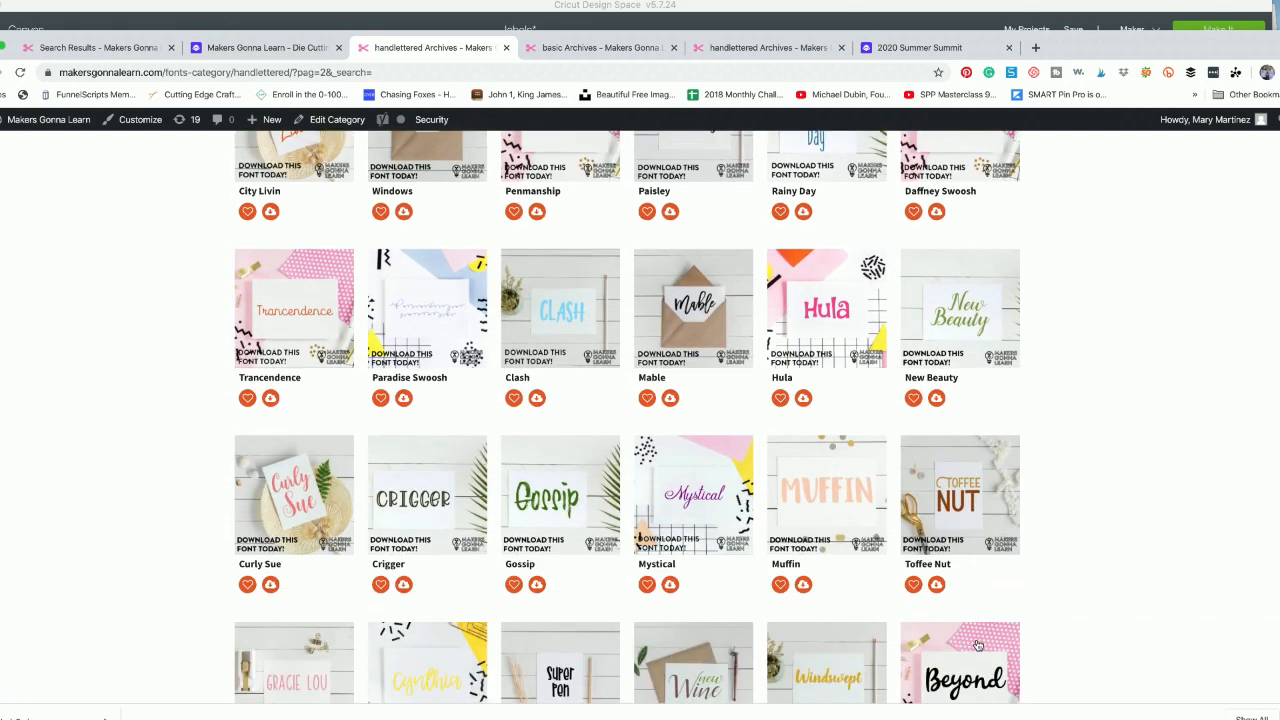
scroll(977, 644, "down", 4)
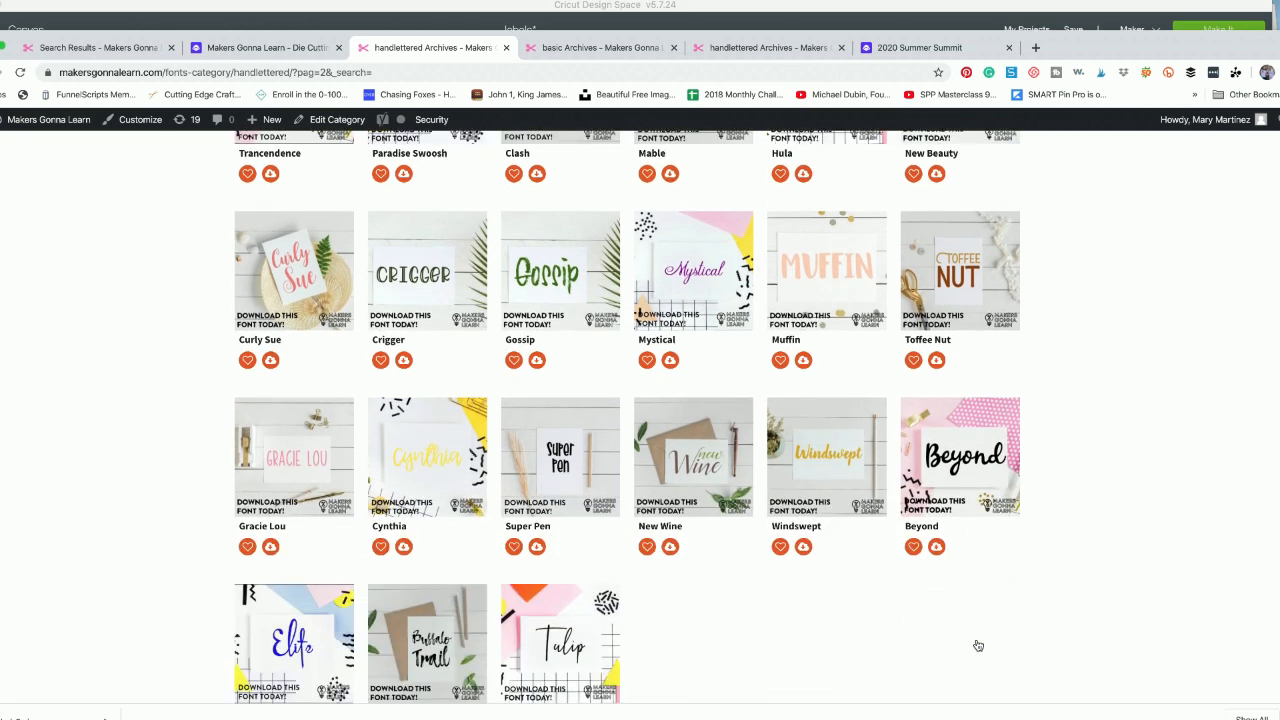
- Switch to the basic fonts tab and look through the font previews down to the Nathan Outline row
left_click(607, 50)
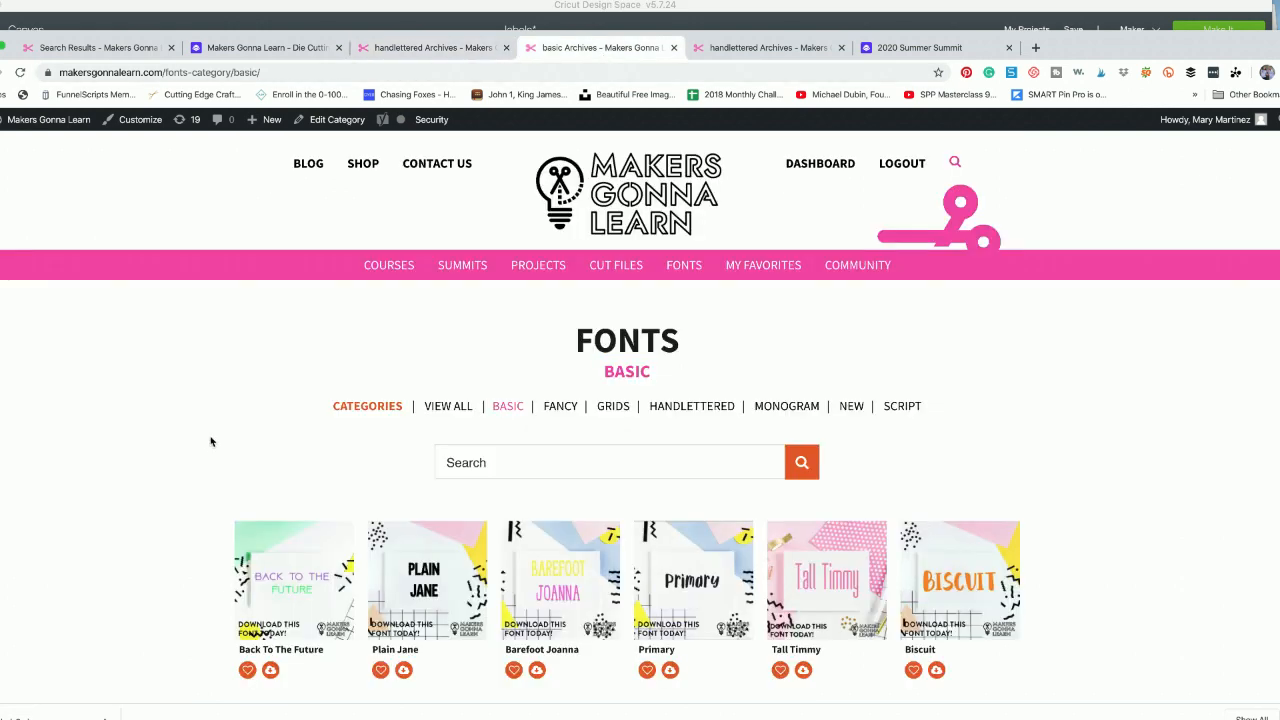
scroll(212, 441, "down", 4)
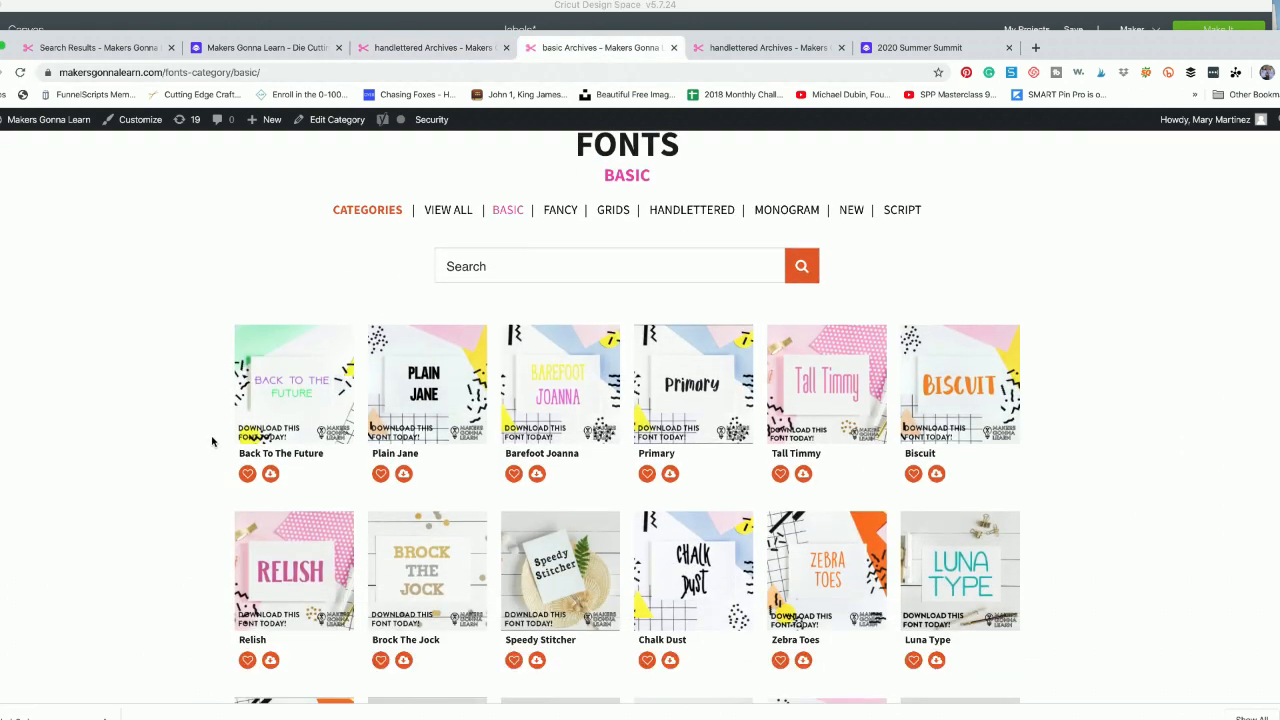
scroll(212, 441, "down", 3)
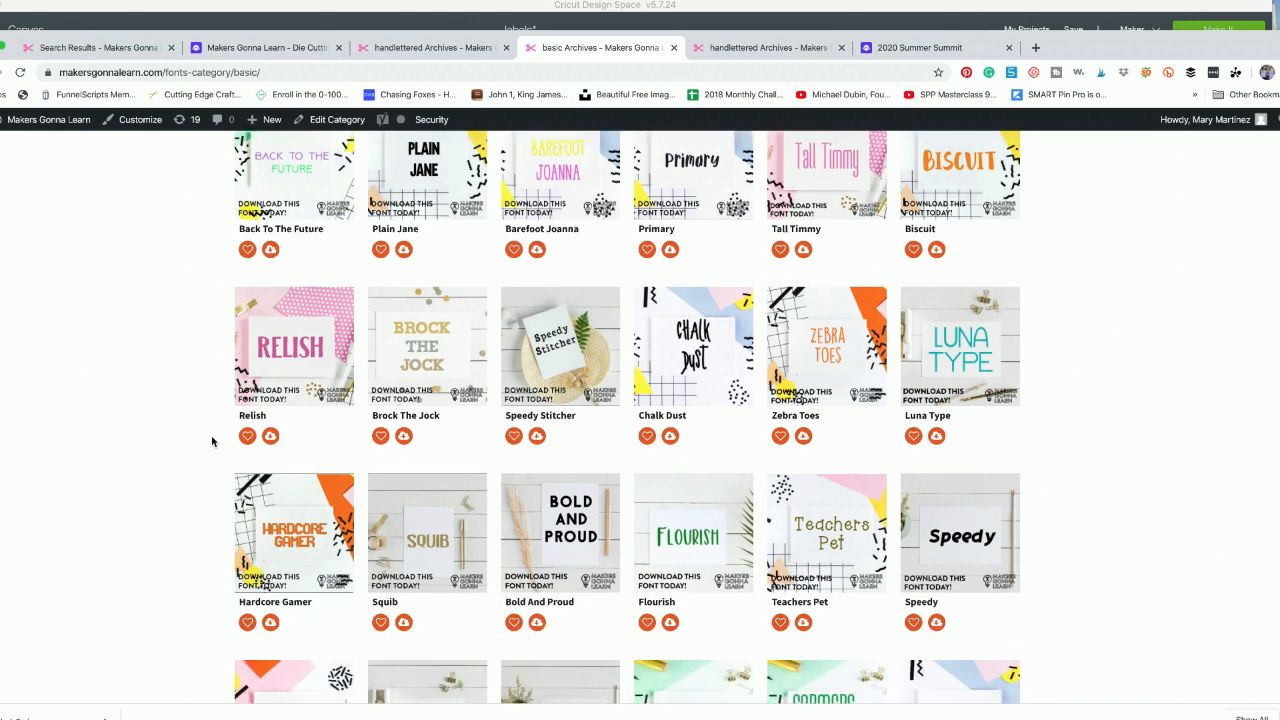
scroll(212, 441, "down", 2)
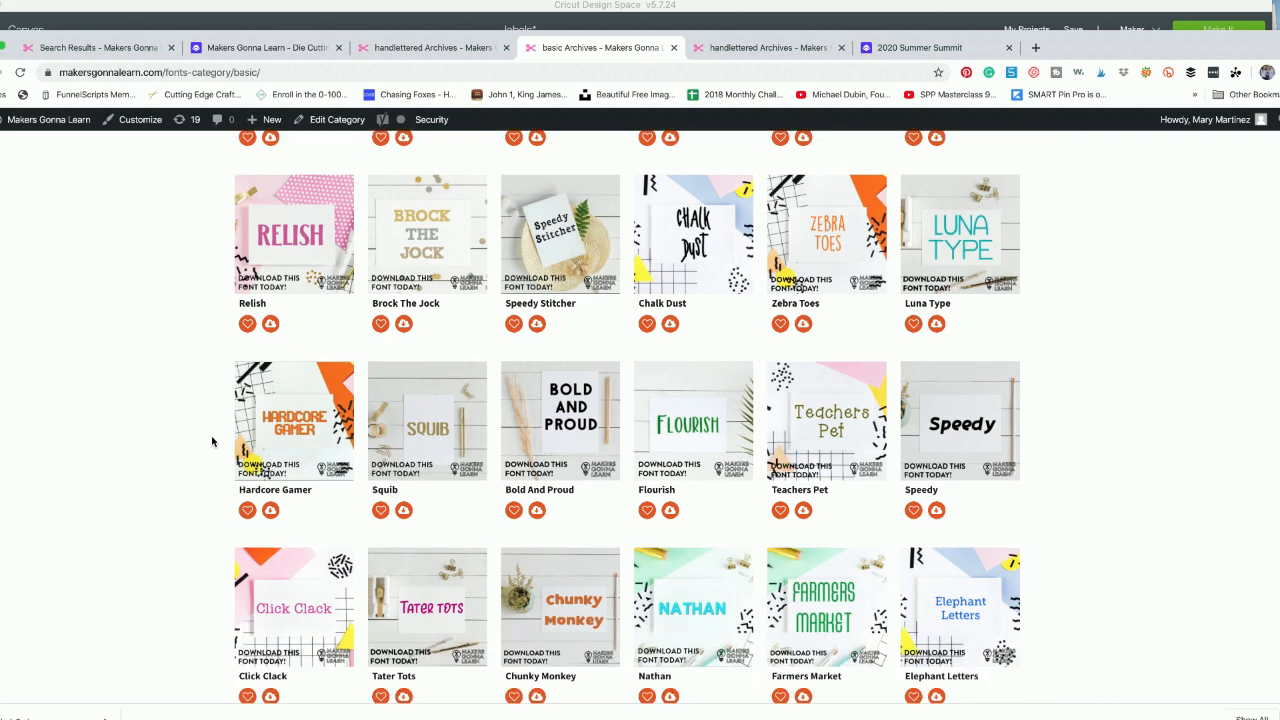
scroll(212, 441, "down", 3)
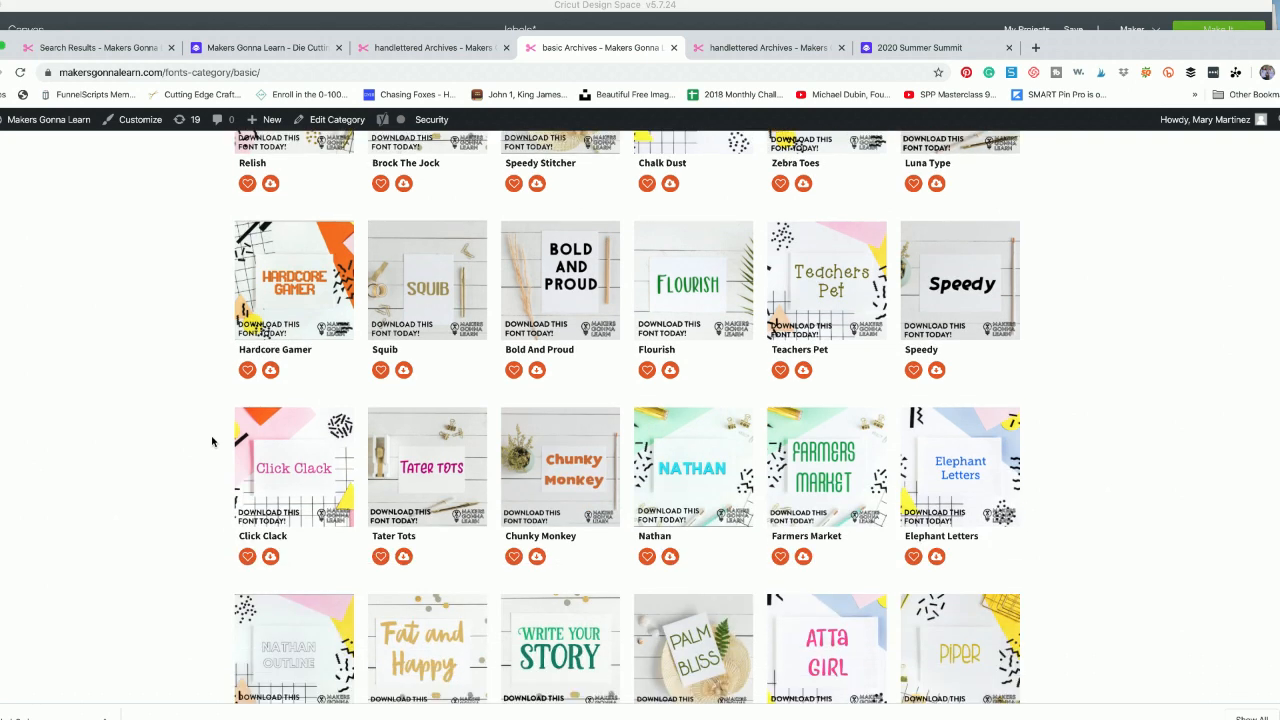
scroll(212, 441, "down", 1)
scroll(212, 441, "down", 1)
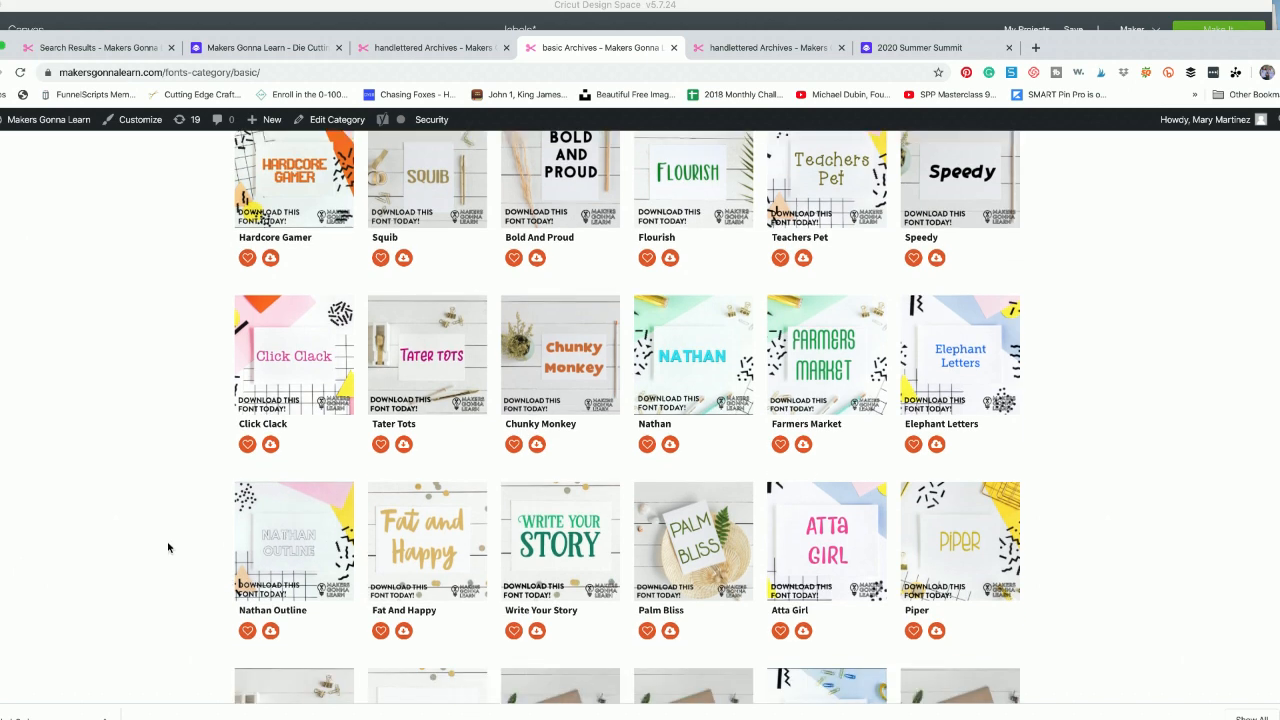
- Look through the remaining basic font previews down to the end of the first page and back up to the first row
scroll(171, 545, "down", 1)
scroll(171, 545, "down", 3)
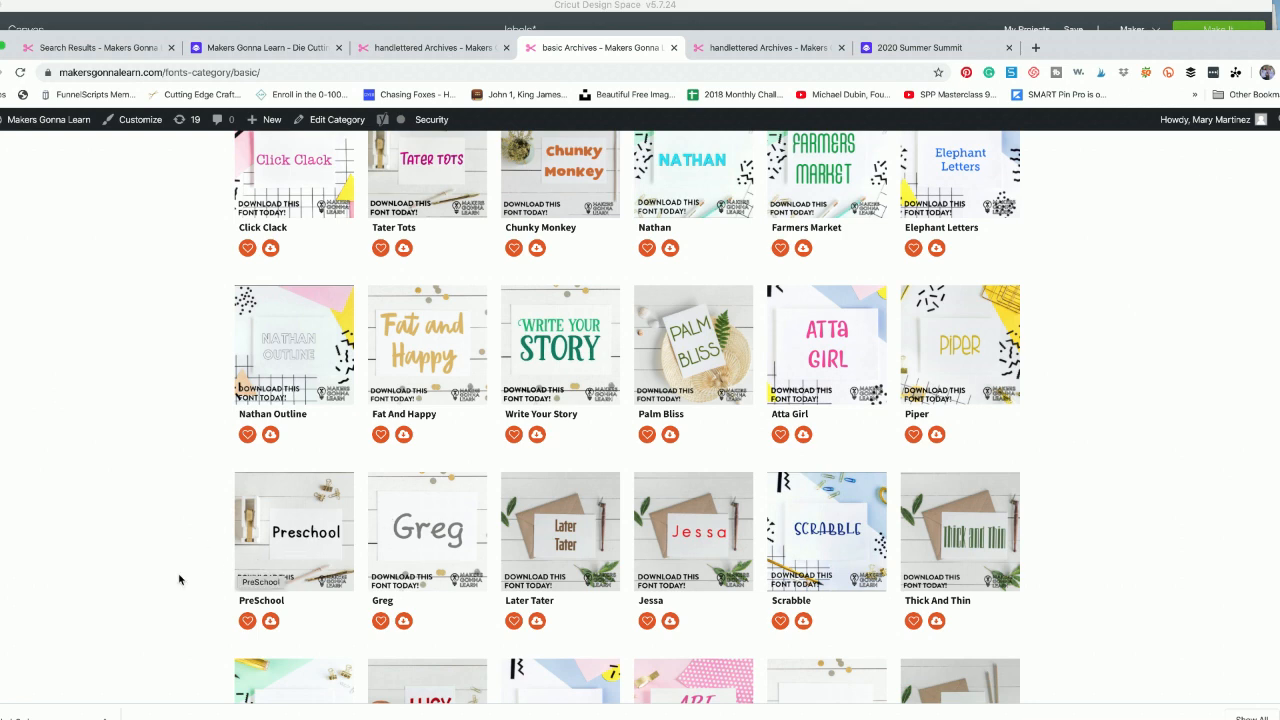
scroll(180, 578, "down", 2)
scroll(179, 579, "down", 3)
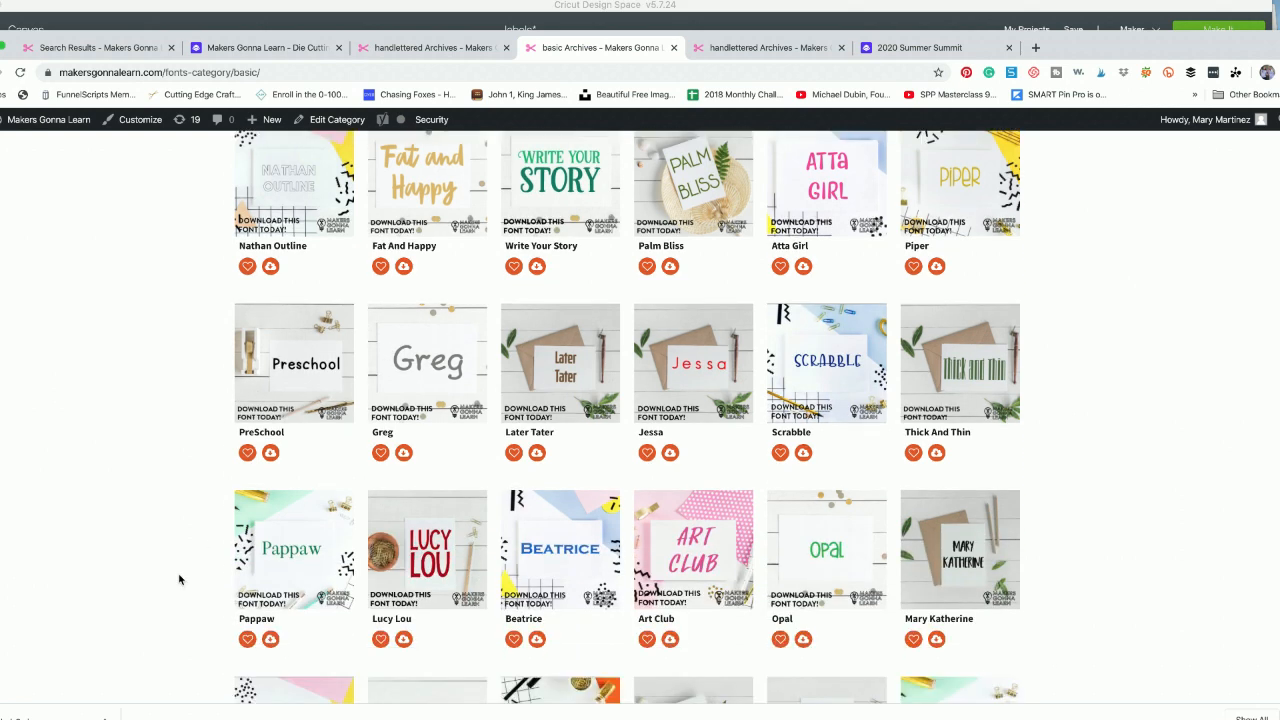
scroll(179, 579, "down", 3)
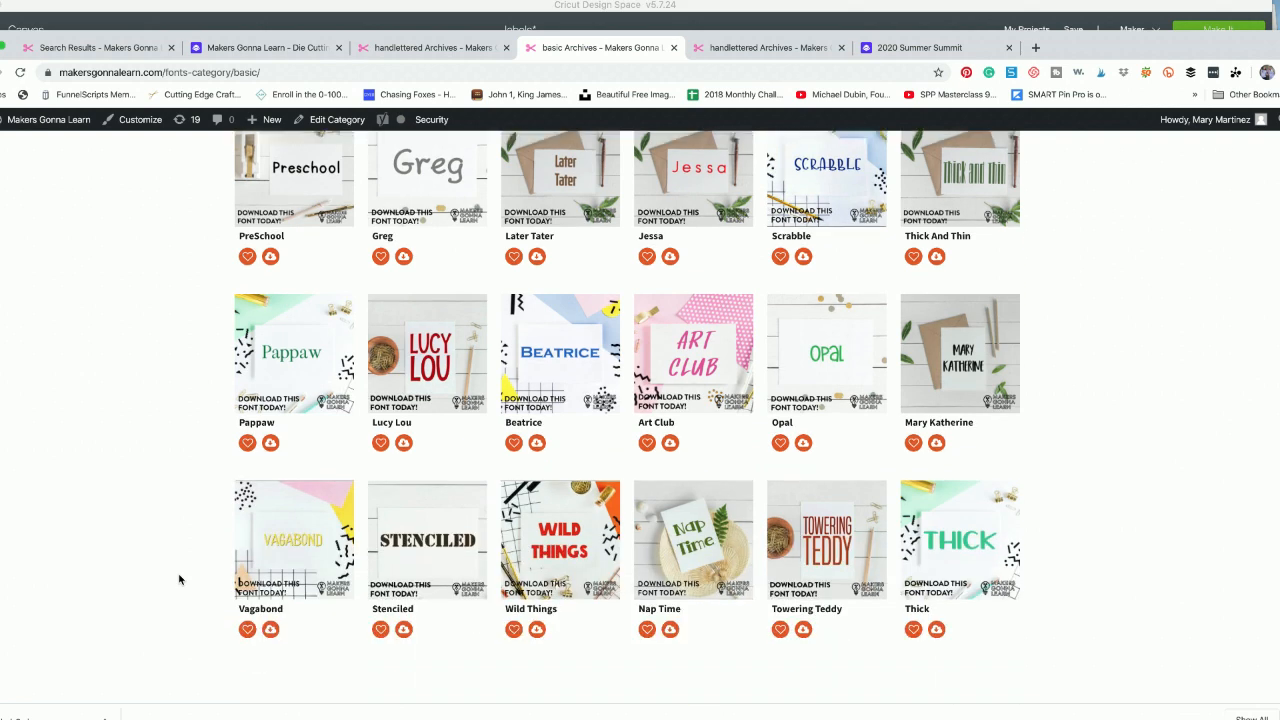
scroll(179, 579, "down", 5)
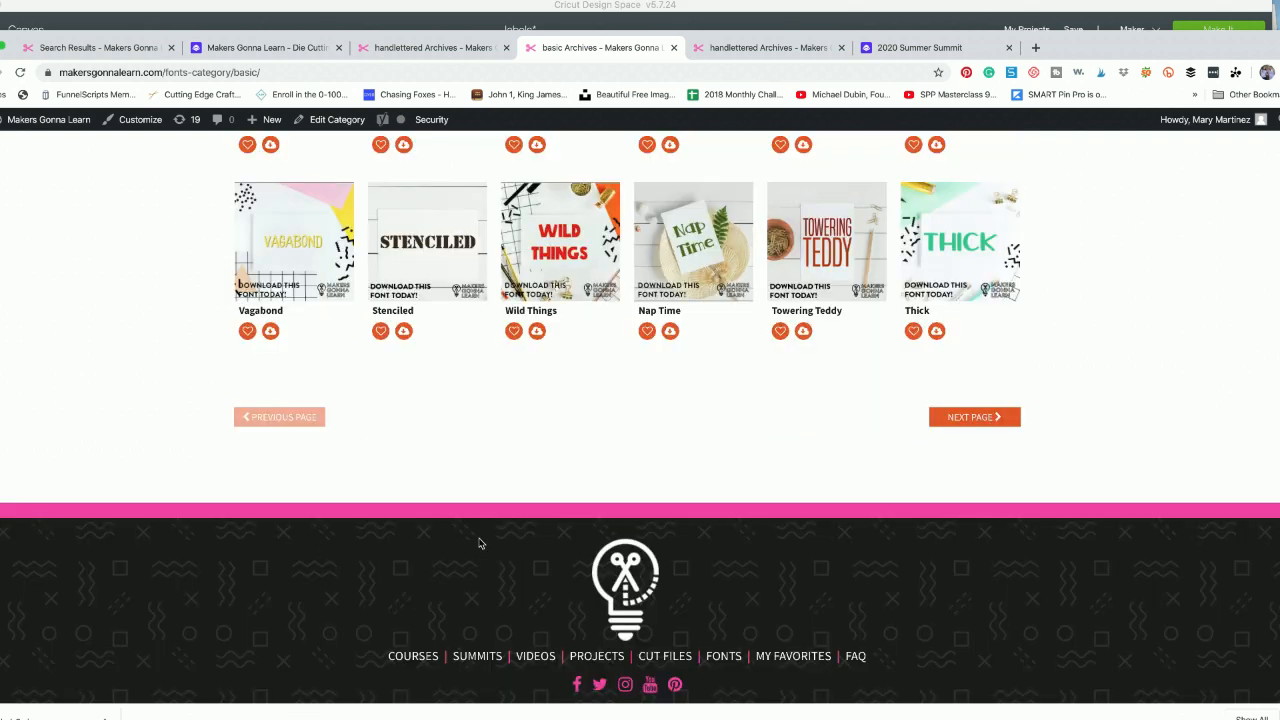
scroll(480, 540, "up", 2)
scroll(479, 543, "up", 8)
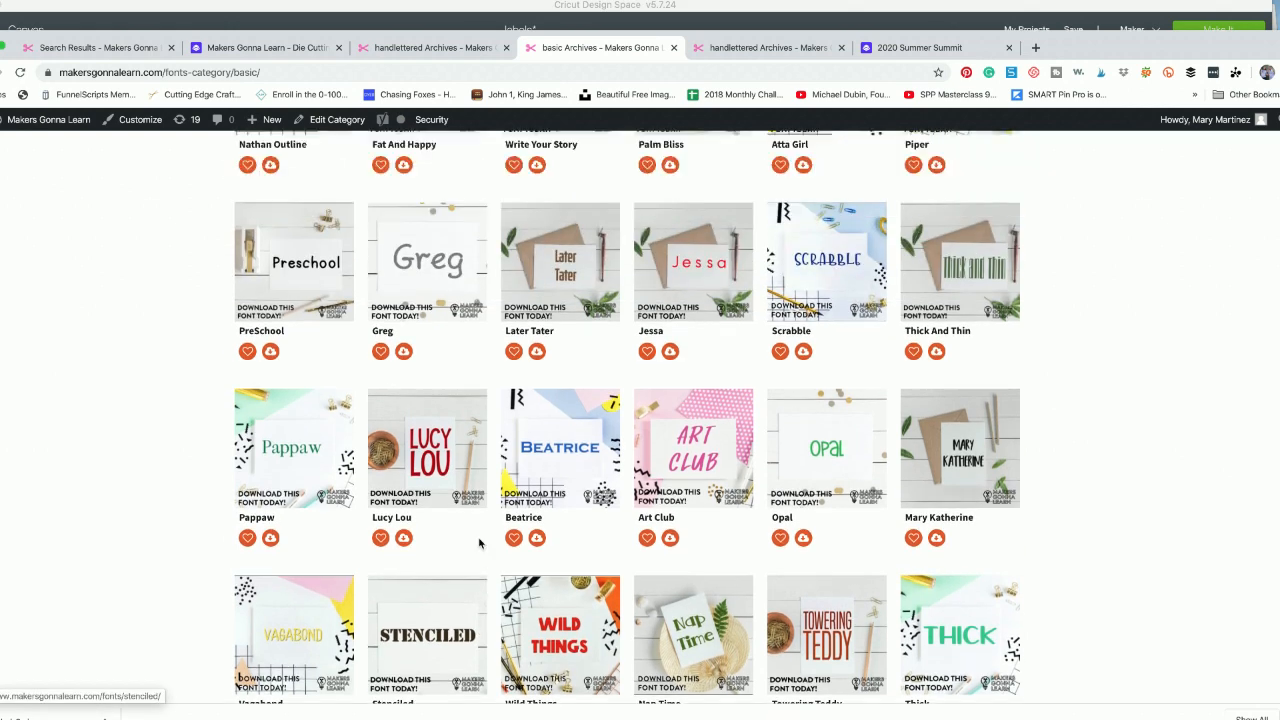
scroll(479, 543, "up", 3)
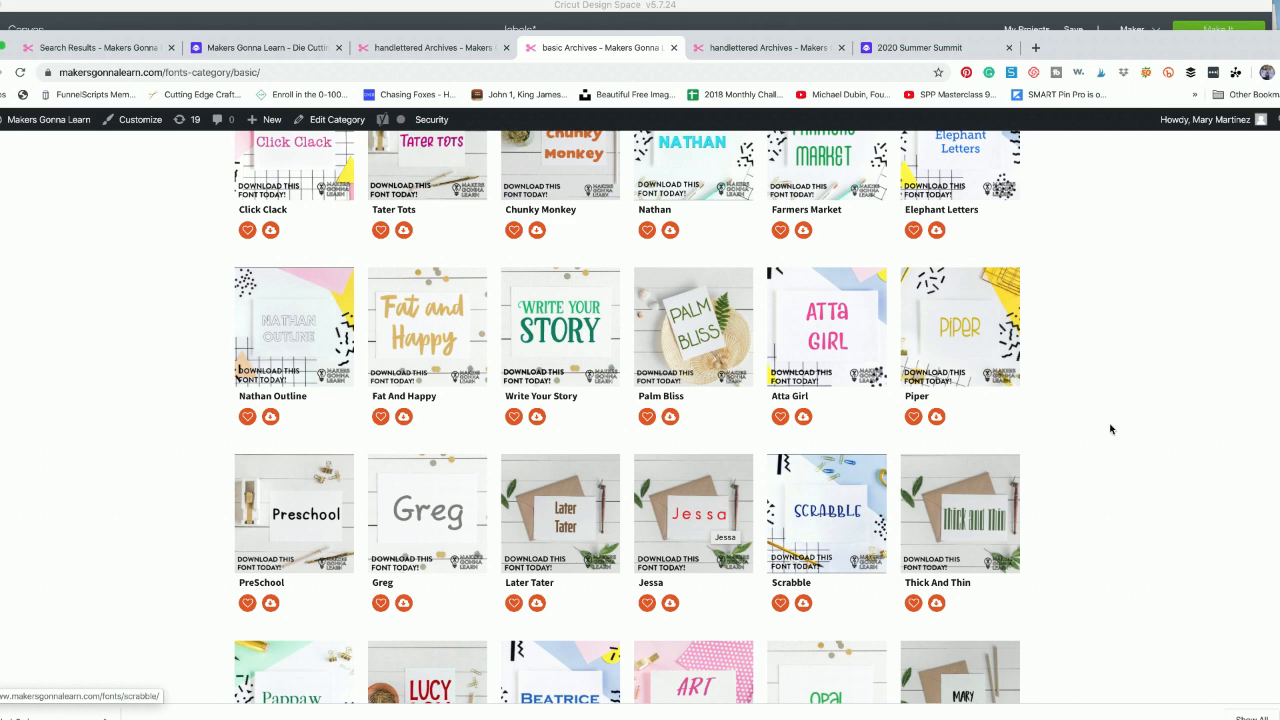
scroll(1123, 428, "up", 1)
scroll(1123, 428, "up", 4)
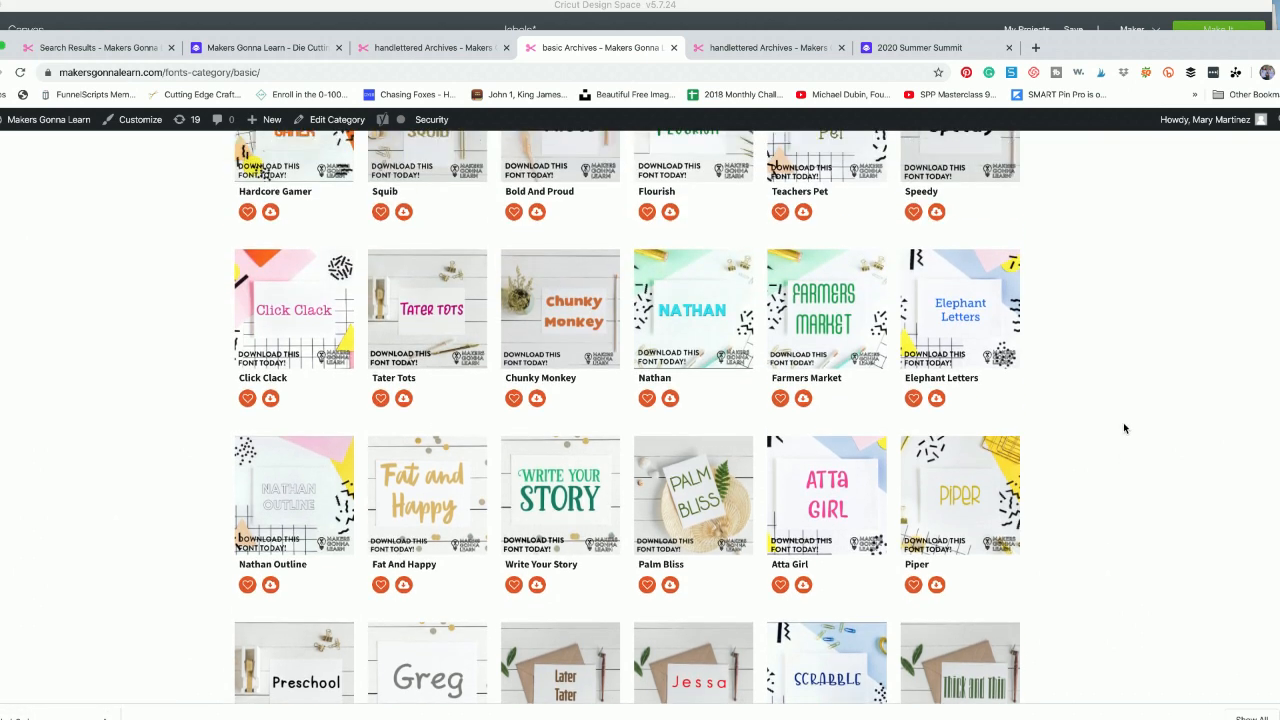
scroll(1123, 428, "up", 5)
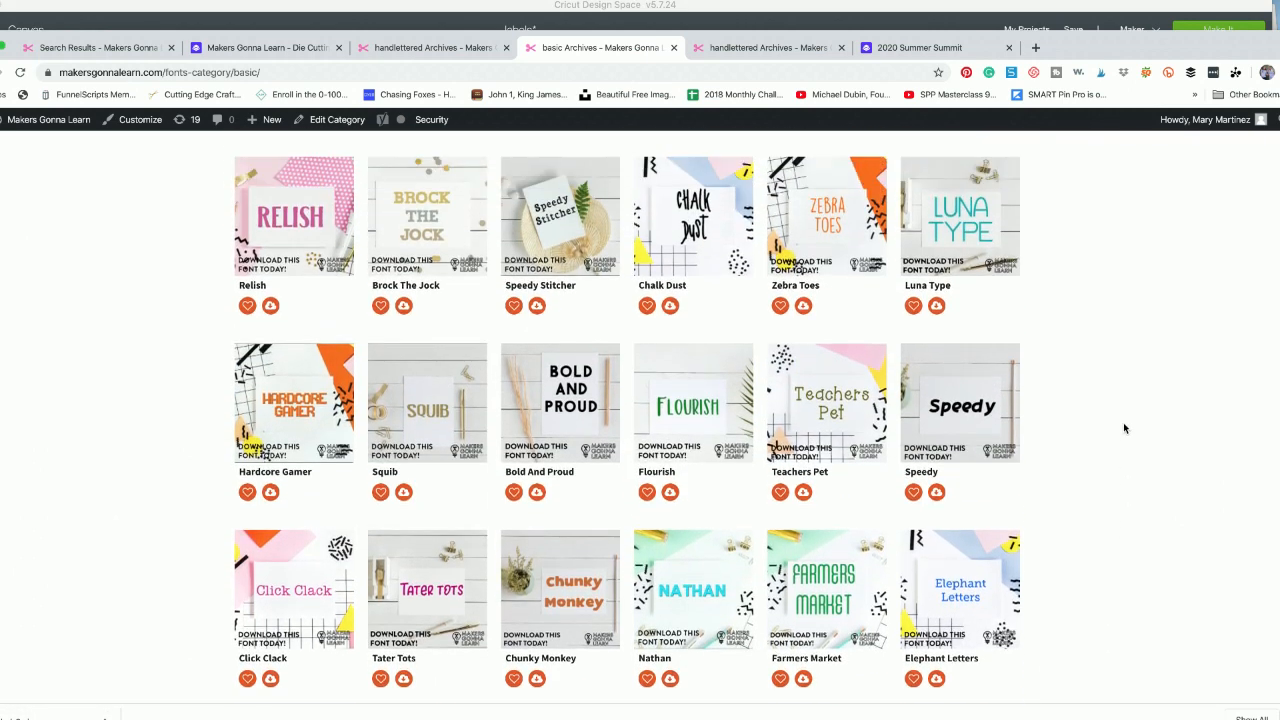
scroll(1123, 428, "up", 2)
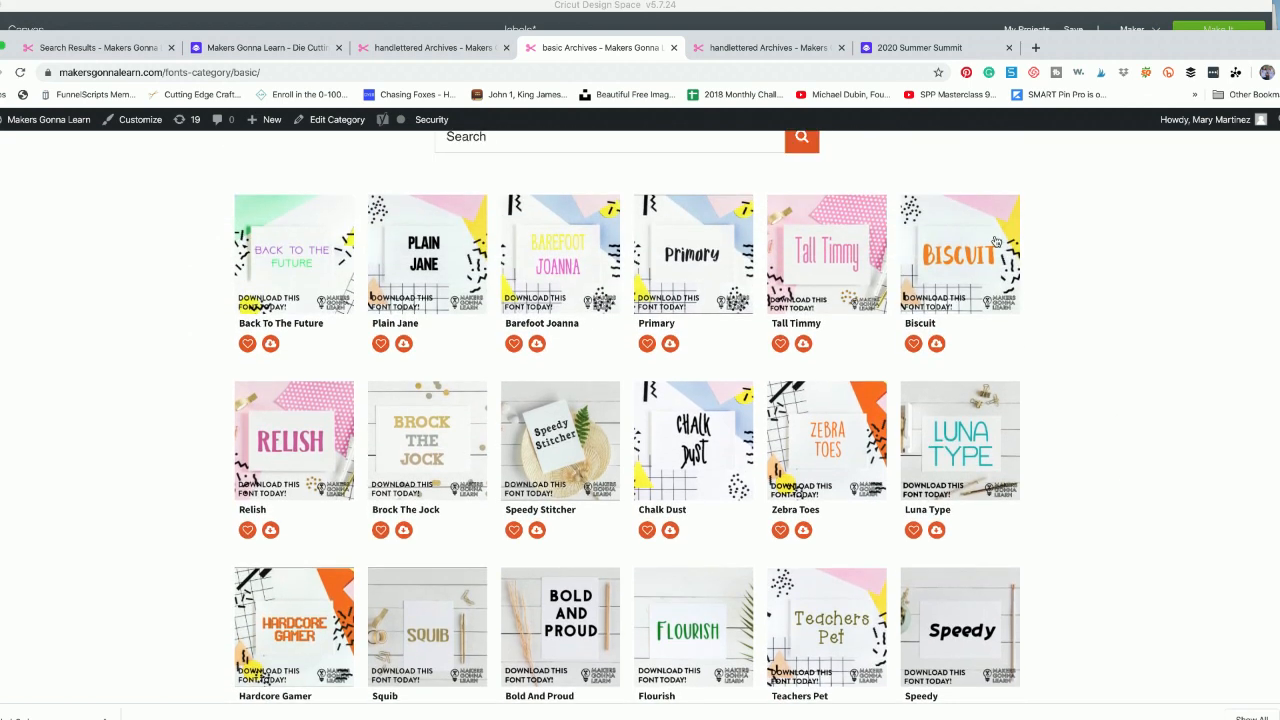
- Switch back to Cricut Design Space, unzip label_3.zip from the Downloads, and open the extracted label_3 folder in Finder, moved clear of the canvas
left_click(835, 9)
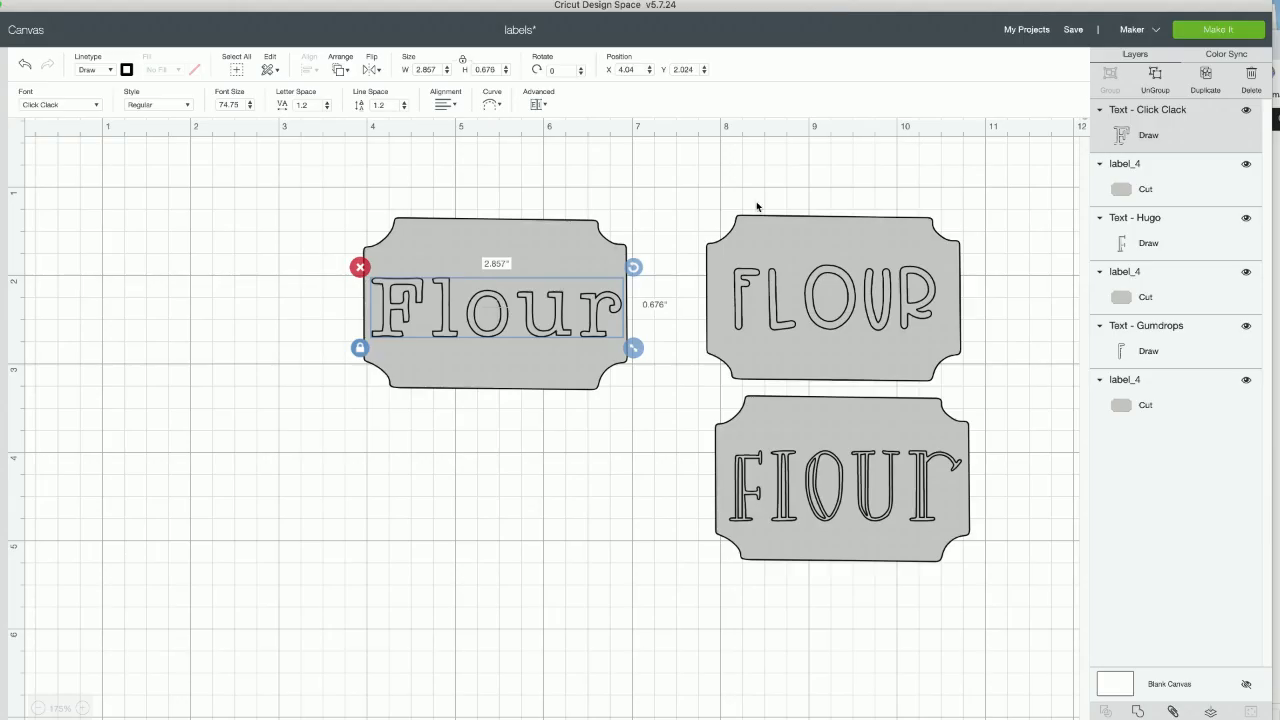
left_click(512, 438)
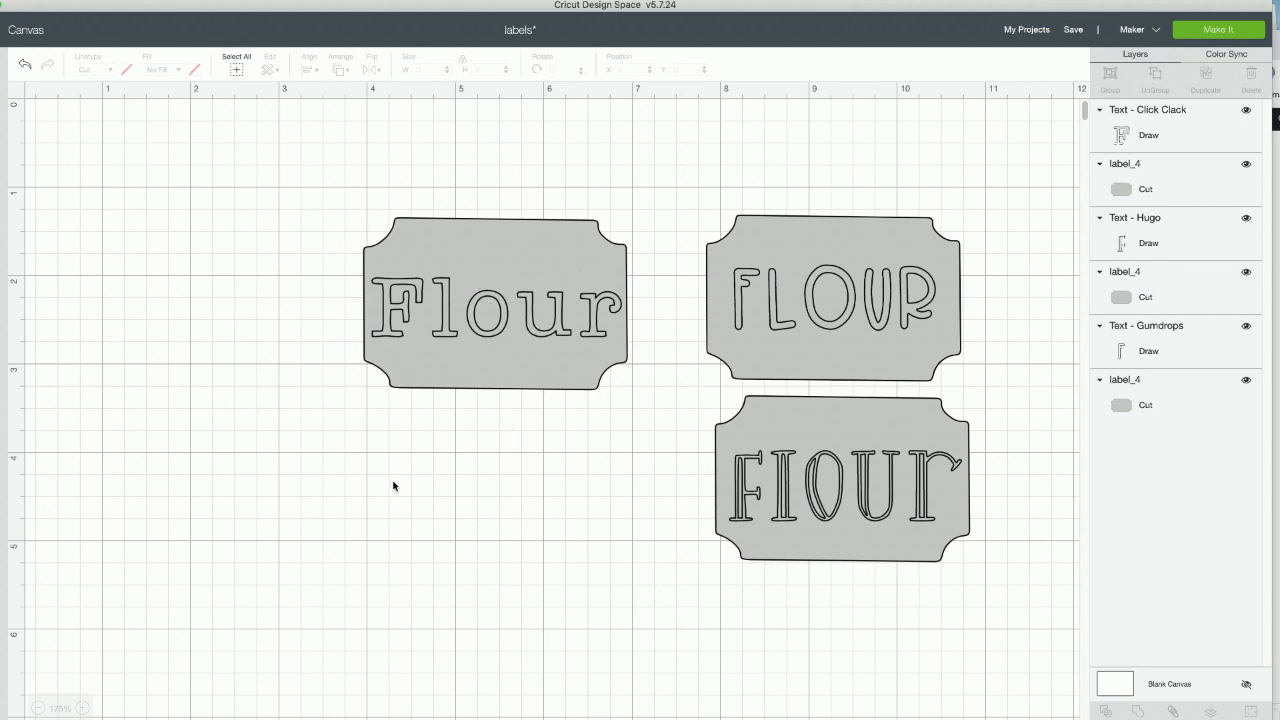
left_click(766, 692)
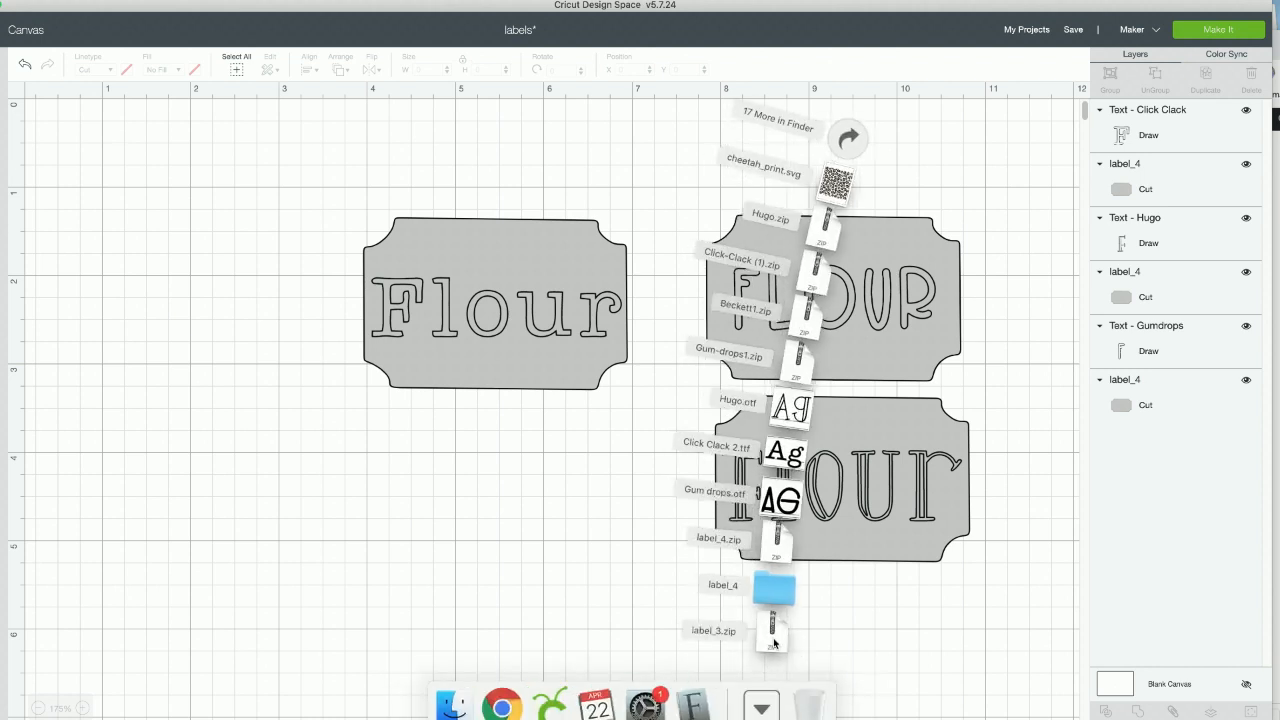
left_click(772, 632)
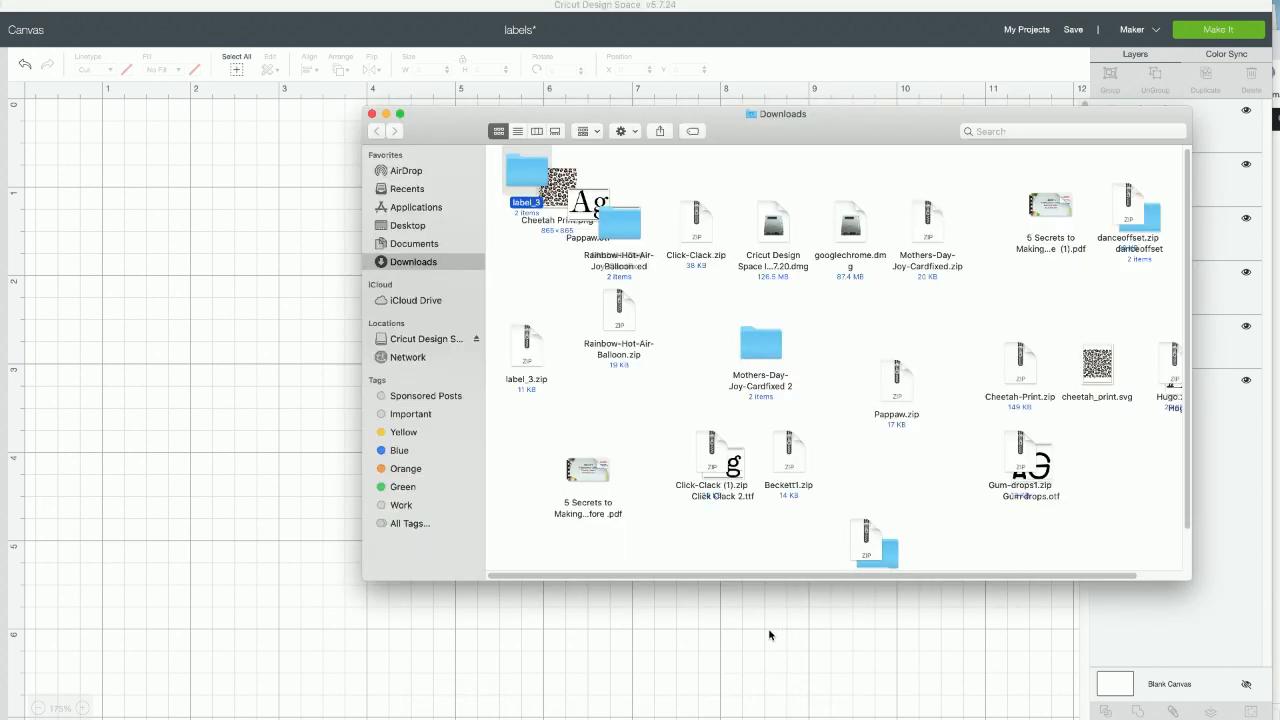
double_click(517, 176)
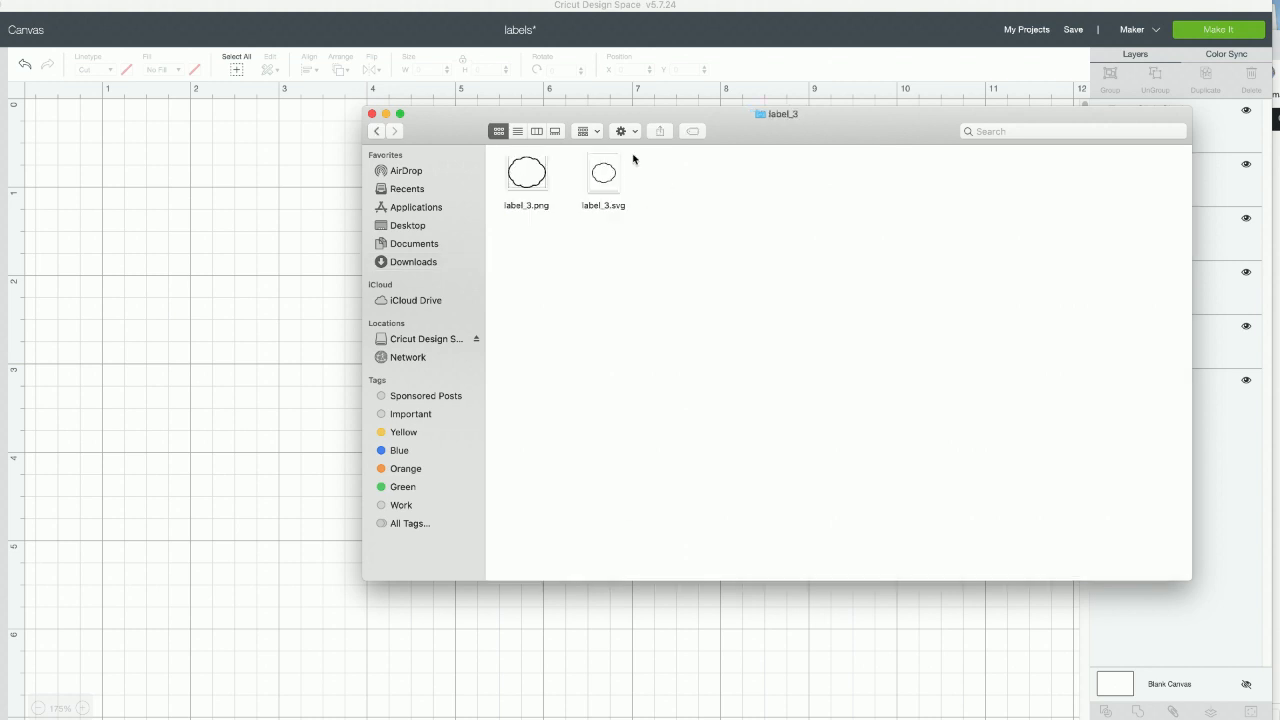
left_click_drag(735, 135, 866, 345)
left_click(303, 509)
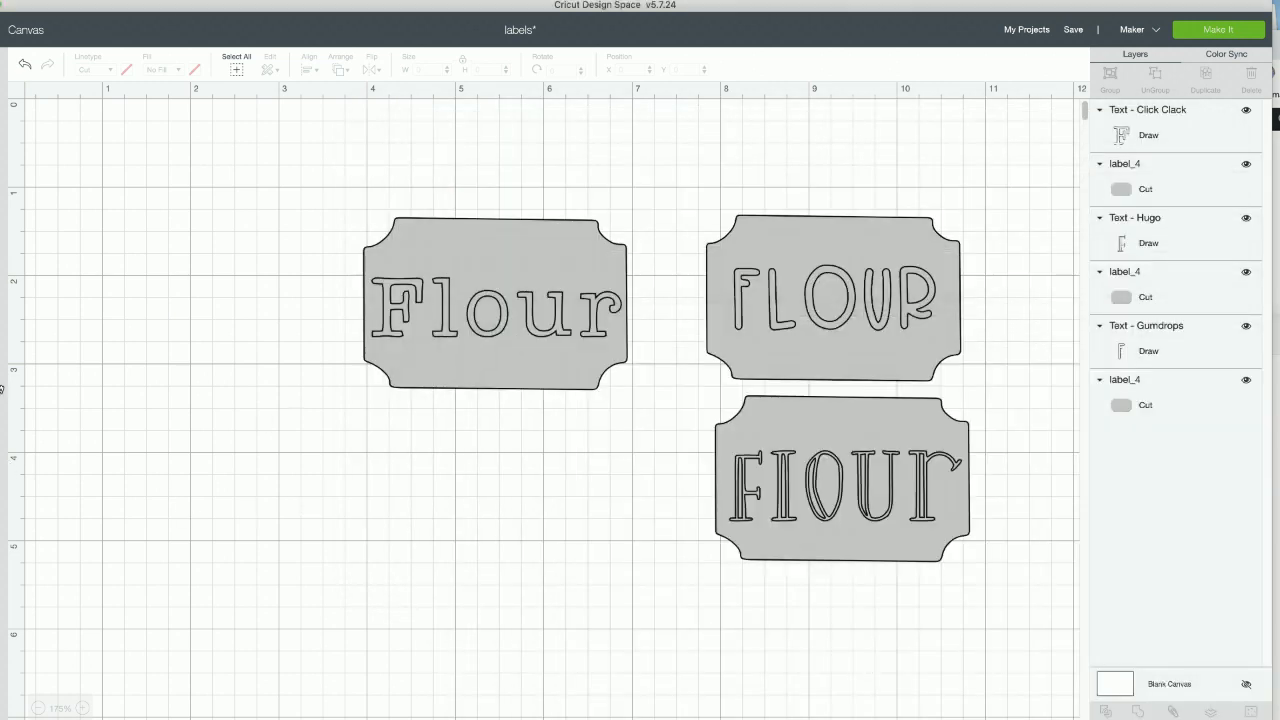
- Start a new image upload in Design Space and add label_3.svg from the label_3 folder
left_click(3, 366)
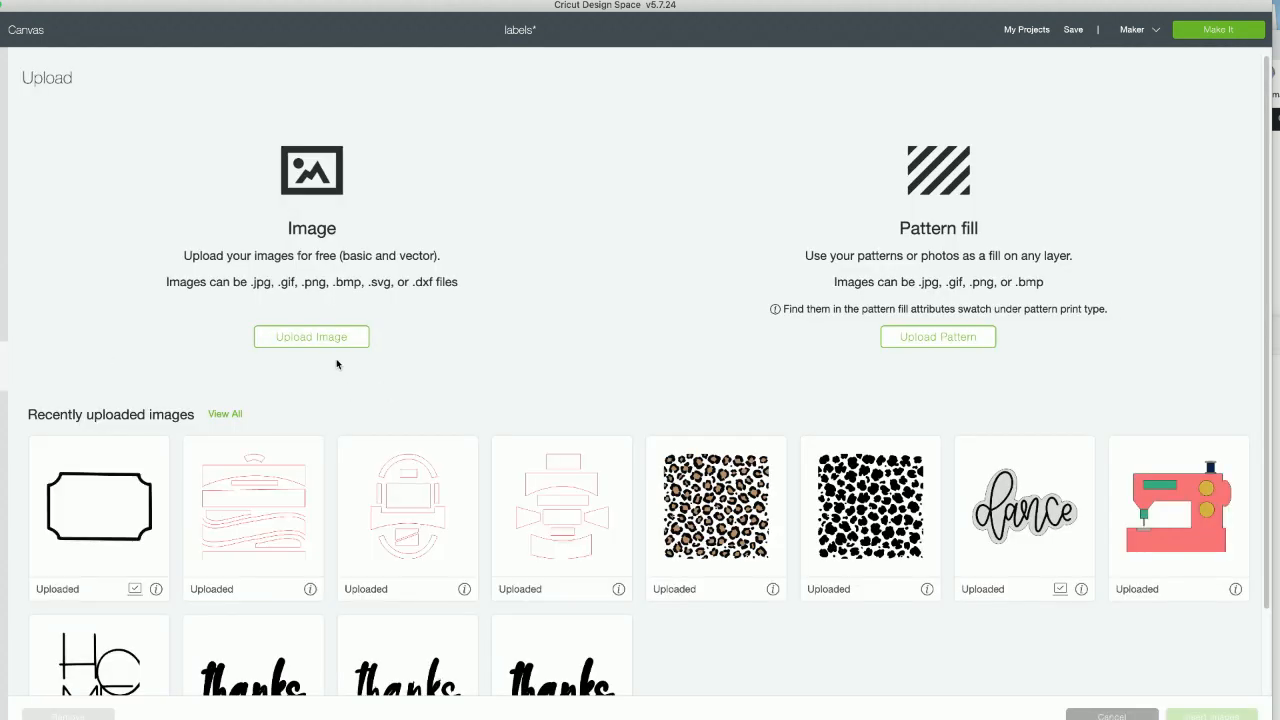
left_click(329, 335)
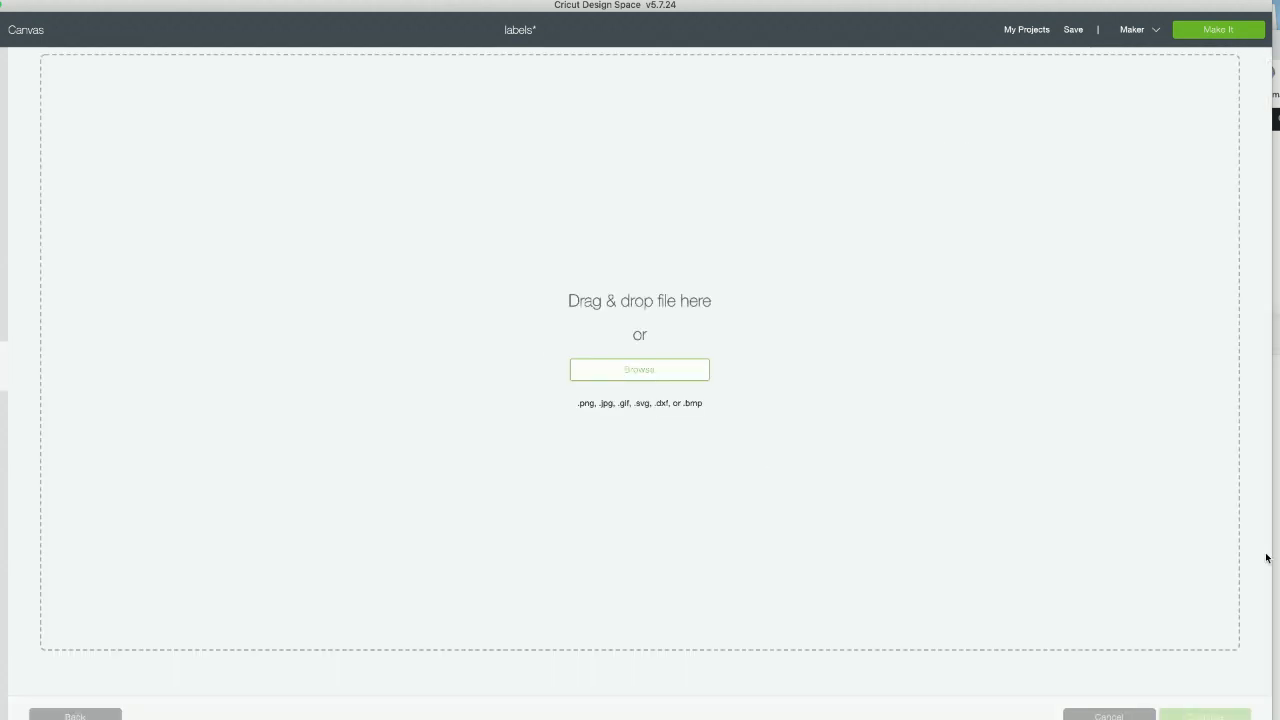
left_click(1278, 460)
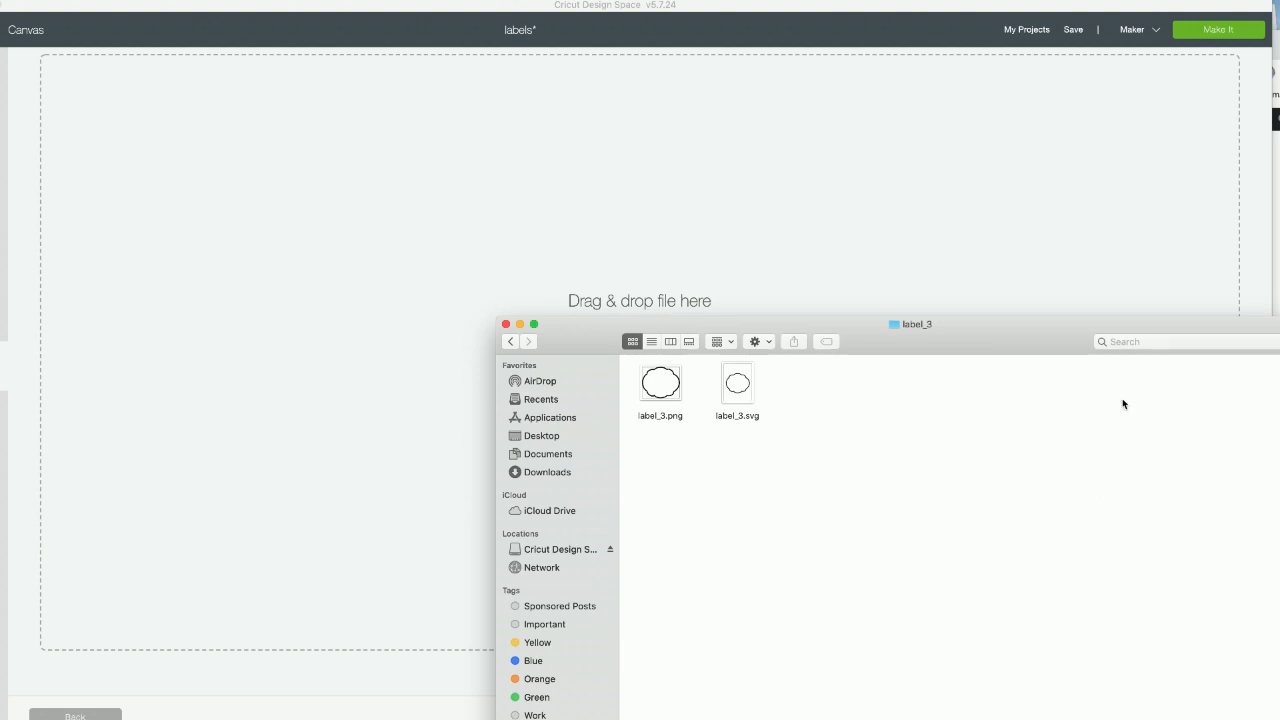
mouse_move(1253, 341)
left_mouse_down()
mouse_move(1177, 334)
mouse_move(1260, 343)
mouse_move(1249, 342)
left_mouse_up()
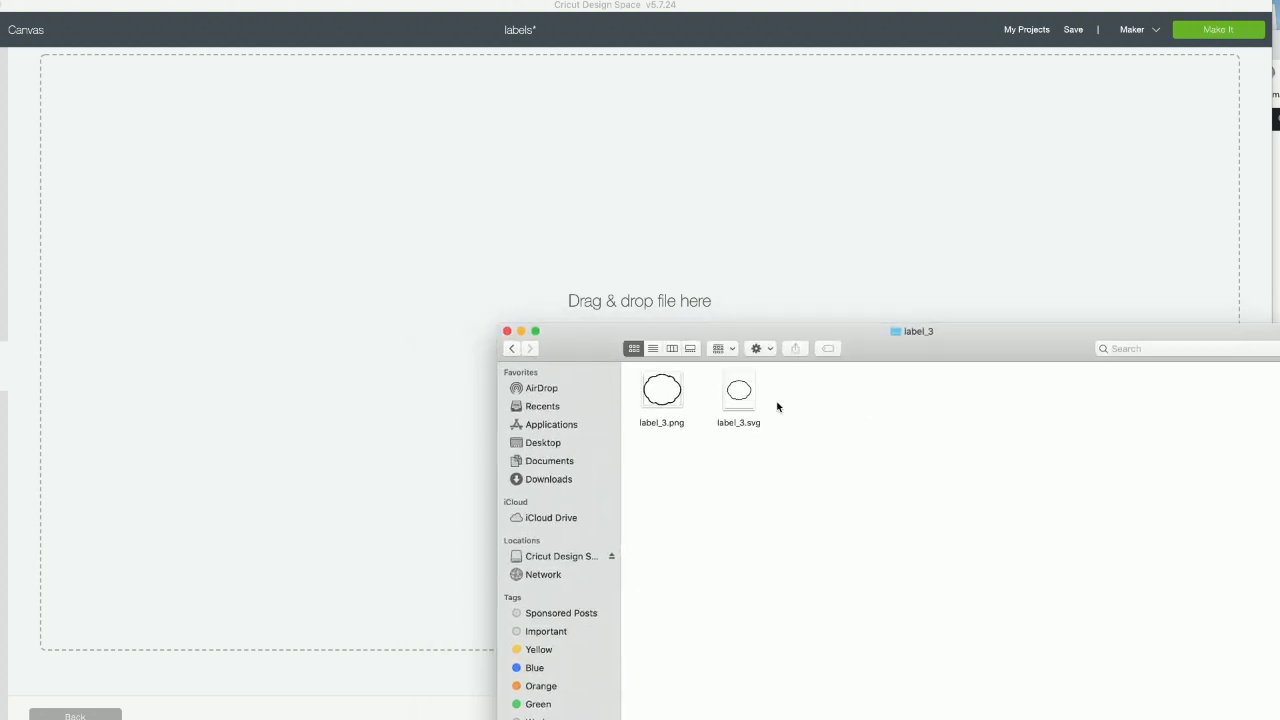
left_click(736, 402)
left_click_drag(736, 402, 686, 231)
left_click(491, 236)
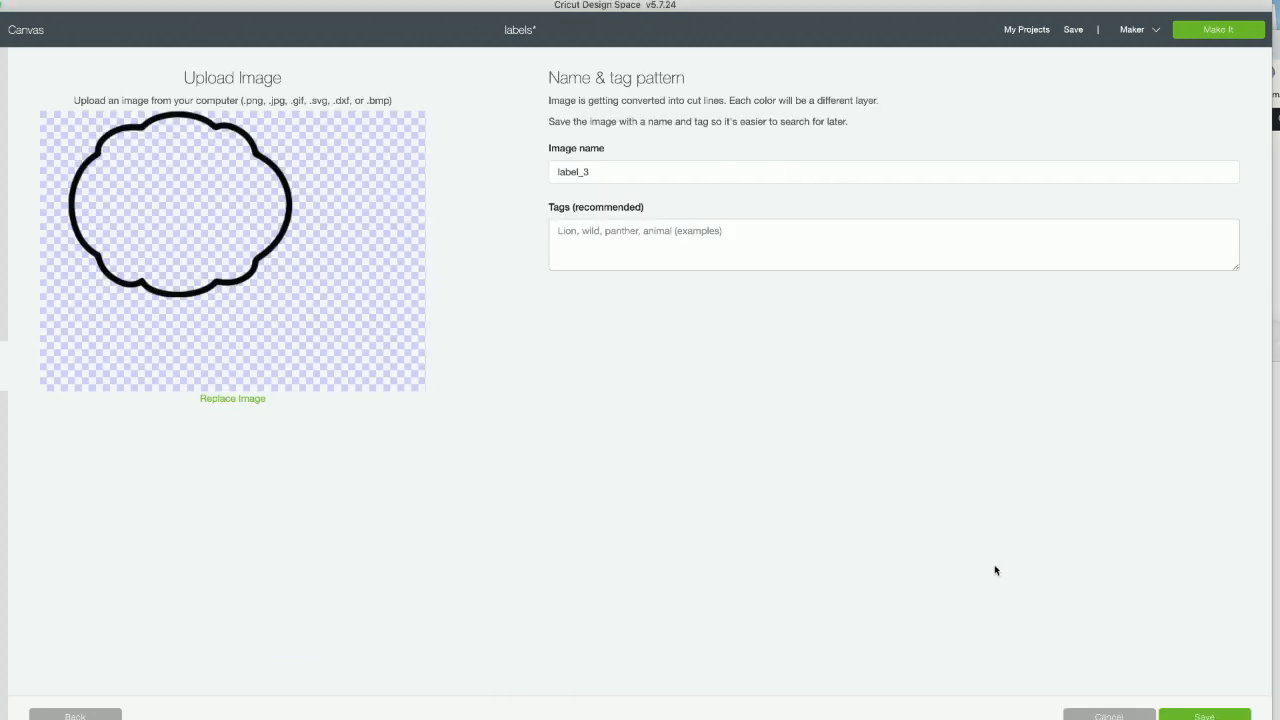
- Save the uploaded image under the name label_3_oval and insert it onto the canvas
left_click(624, 172)
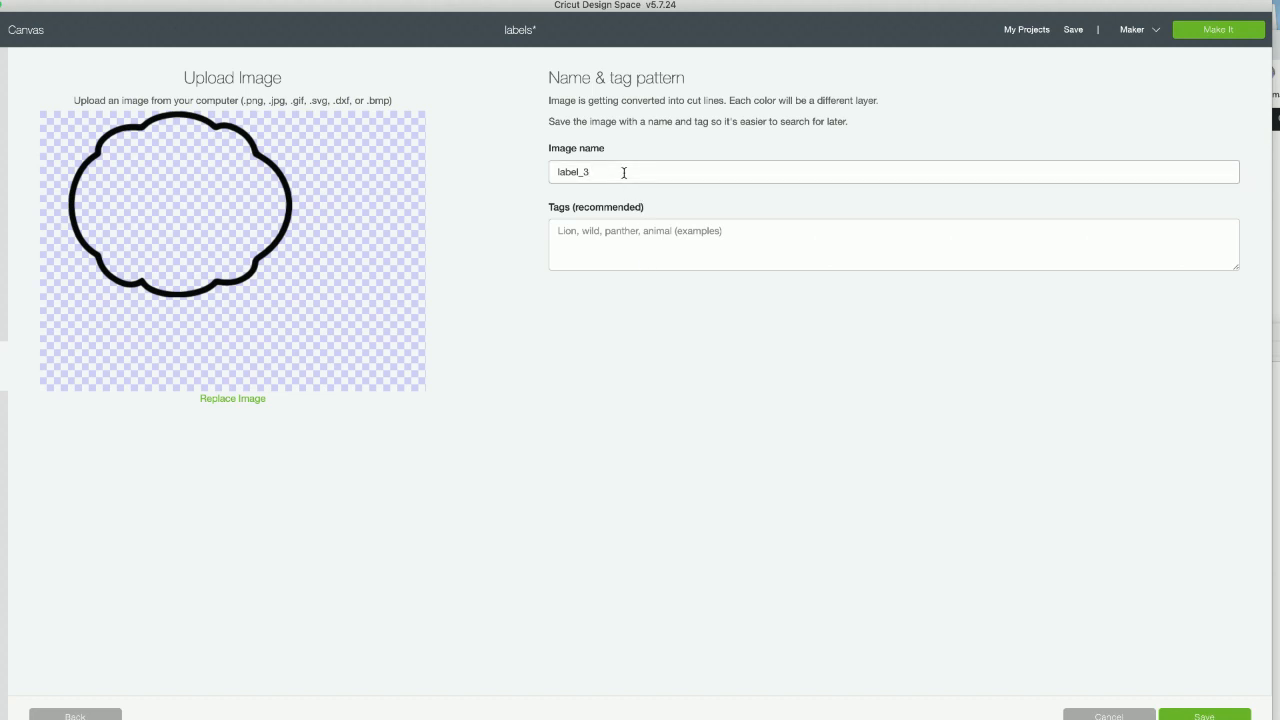
type("label_3_oval")
left_click(1219, 716)
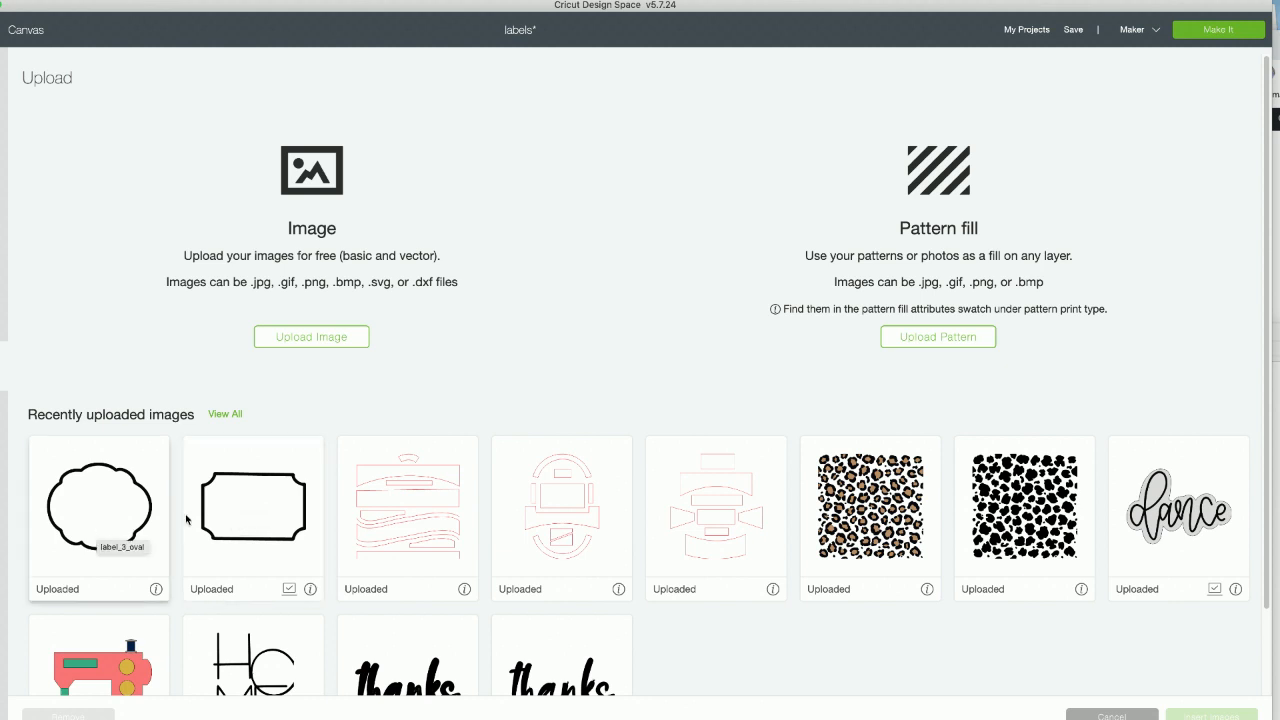
left_click(98, 500)
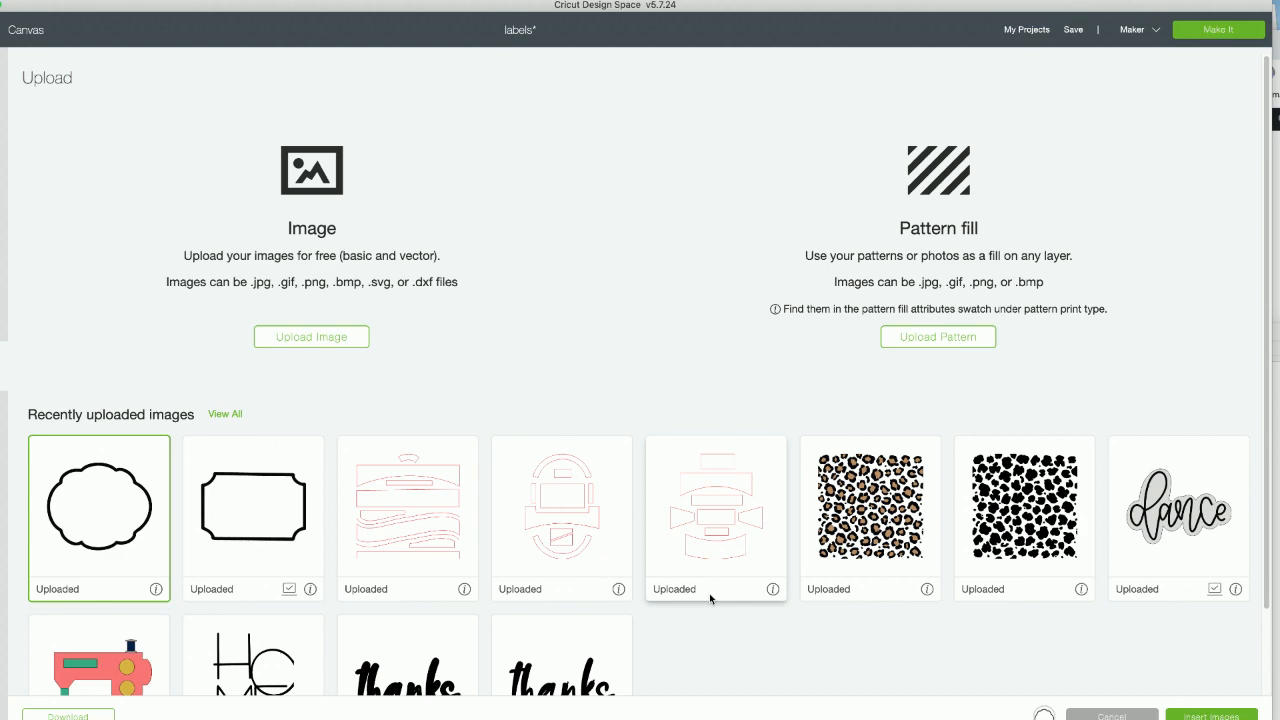
left_click(1192, 714)
left_click_drag(366, 486, 332, 352)
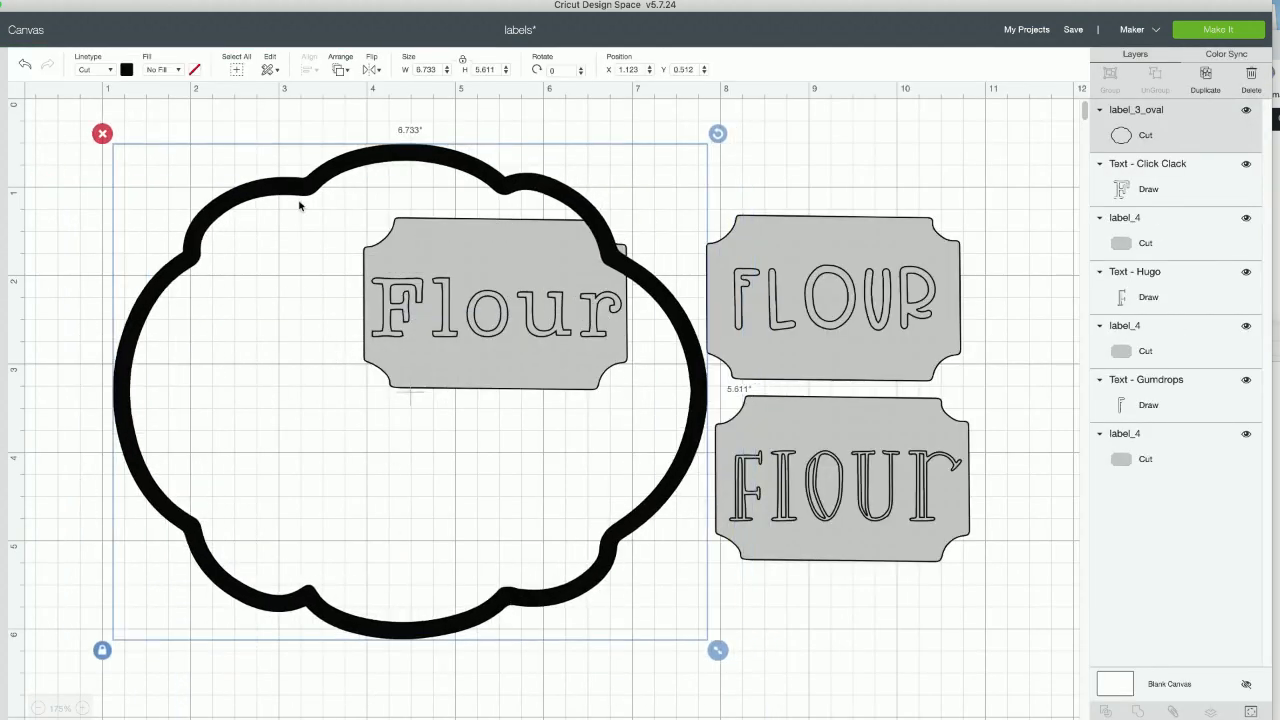
- Set the label_3_oval width to 3 inches and place it below the Click Clack Flour label
left_click(437, 71)
type("3")
key("Return")
left_click_drag(207, 209, 449, 476)
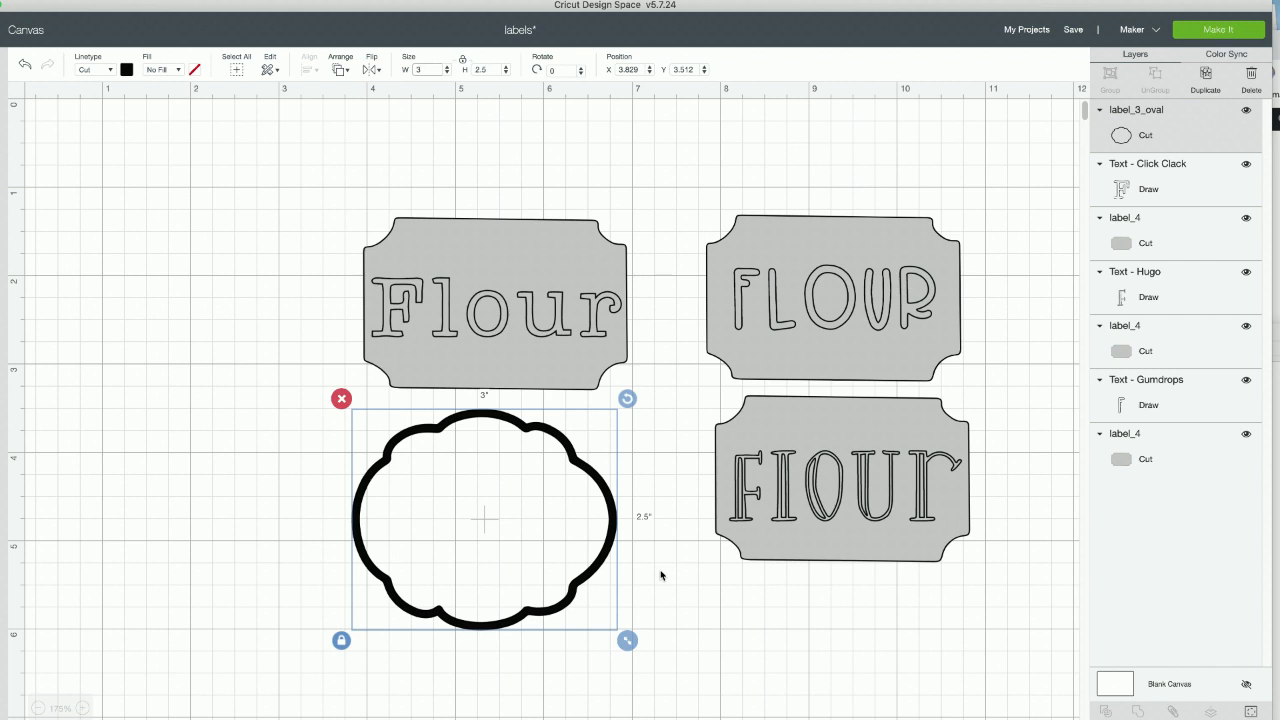
- Hide the inner contour of label_3_oval so that only its outer outline is cut
left_click(1250, 711)
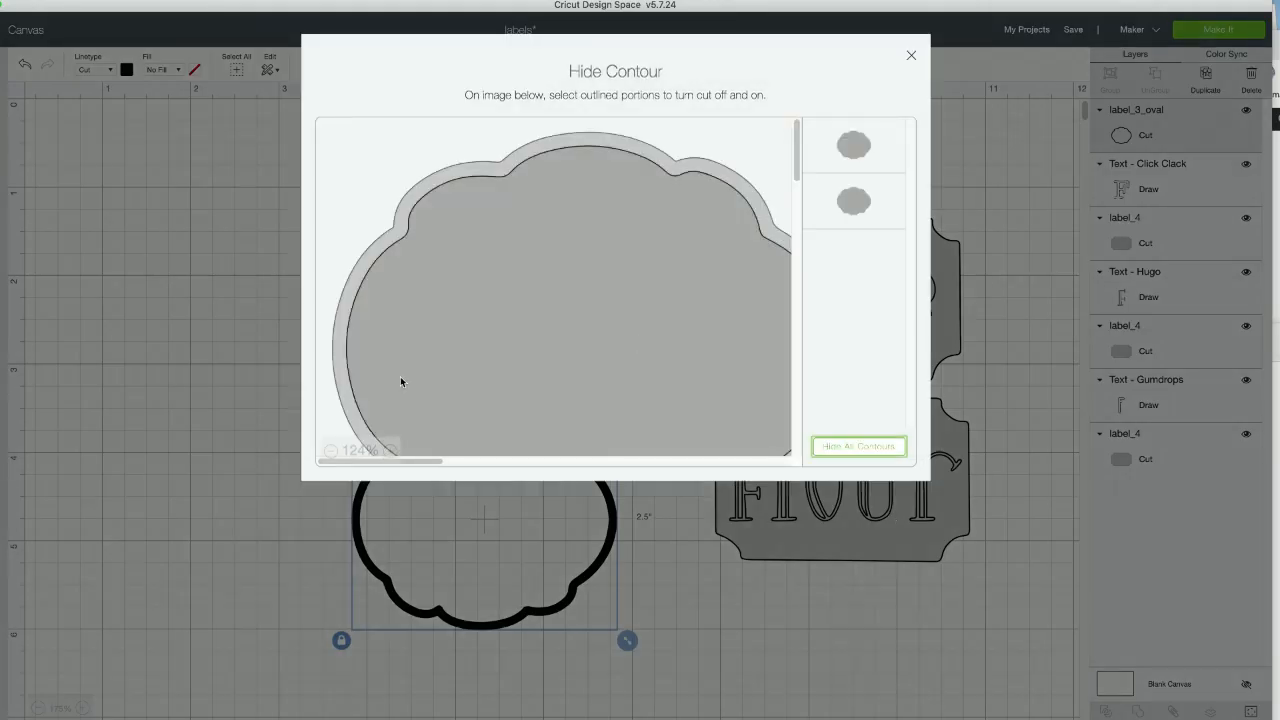
left_click(331, 451)
left_click(331, 451)
left_click(331, 451)
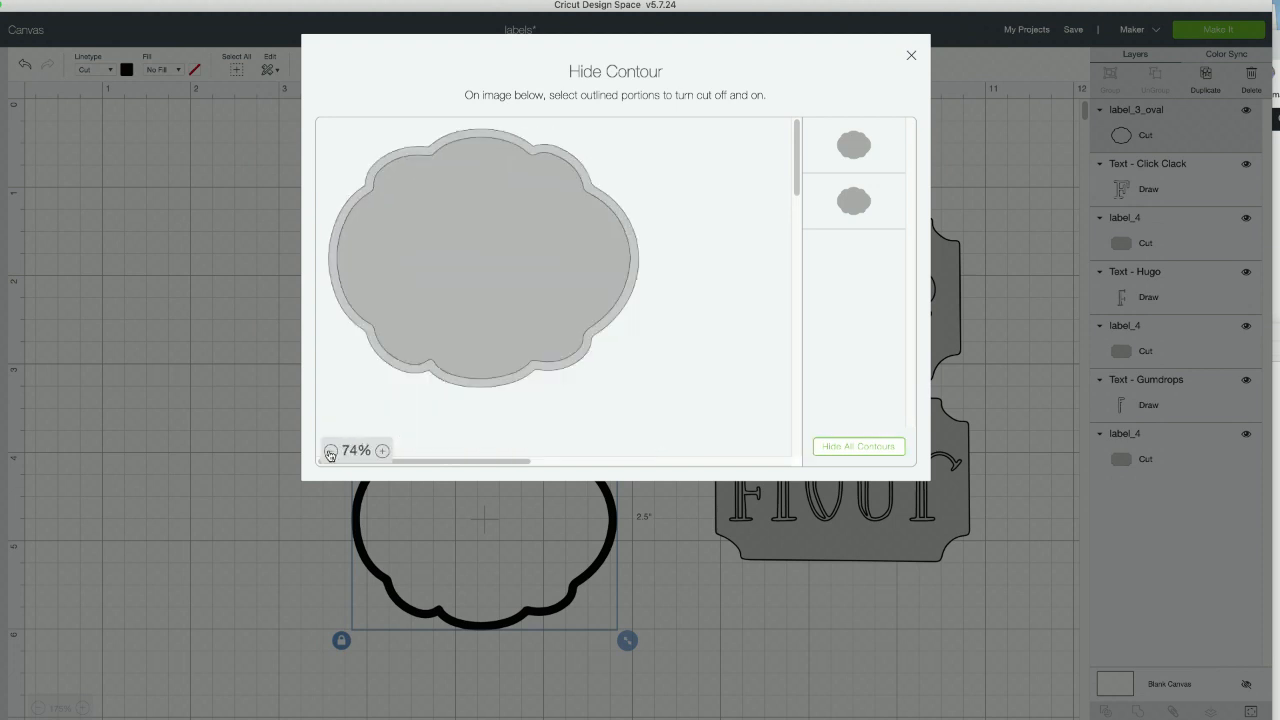
left_click(489, 254)
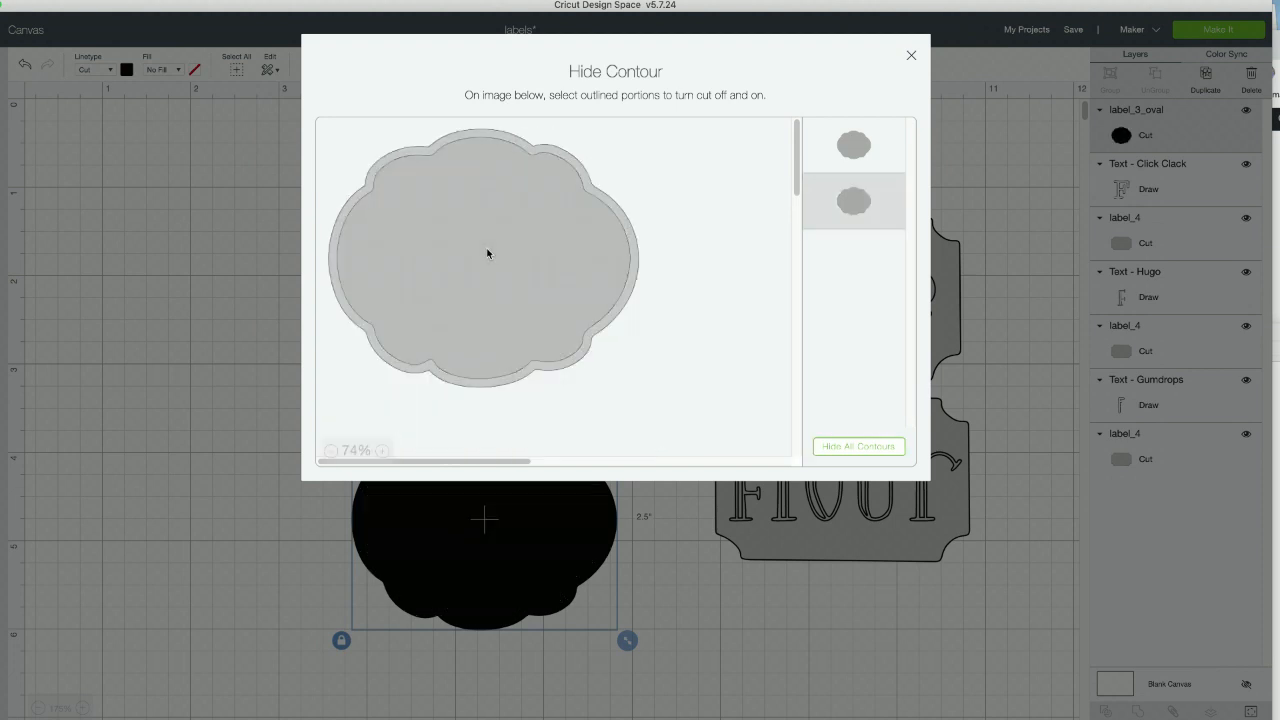
left_click(909, 55)
- Line up the oval label under the Click Clack Flour label and change its material color to light gray
left_click_drag(491, 514, 503, 511)
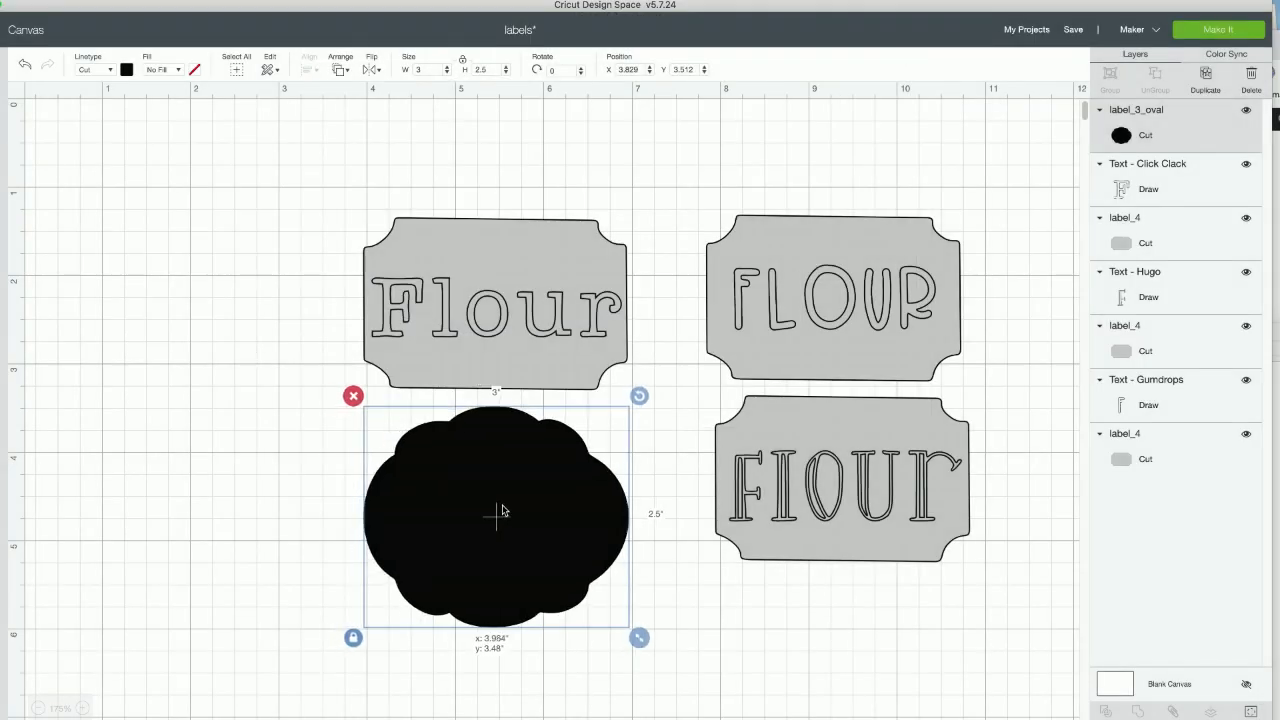
left_click(126, 70)
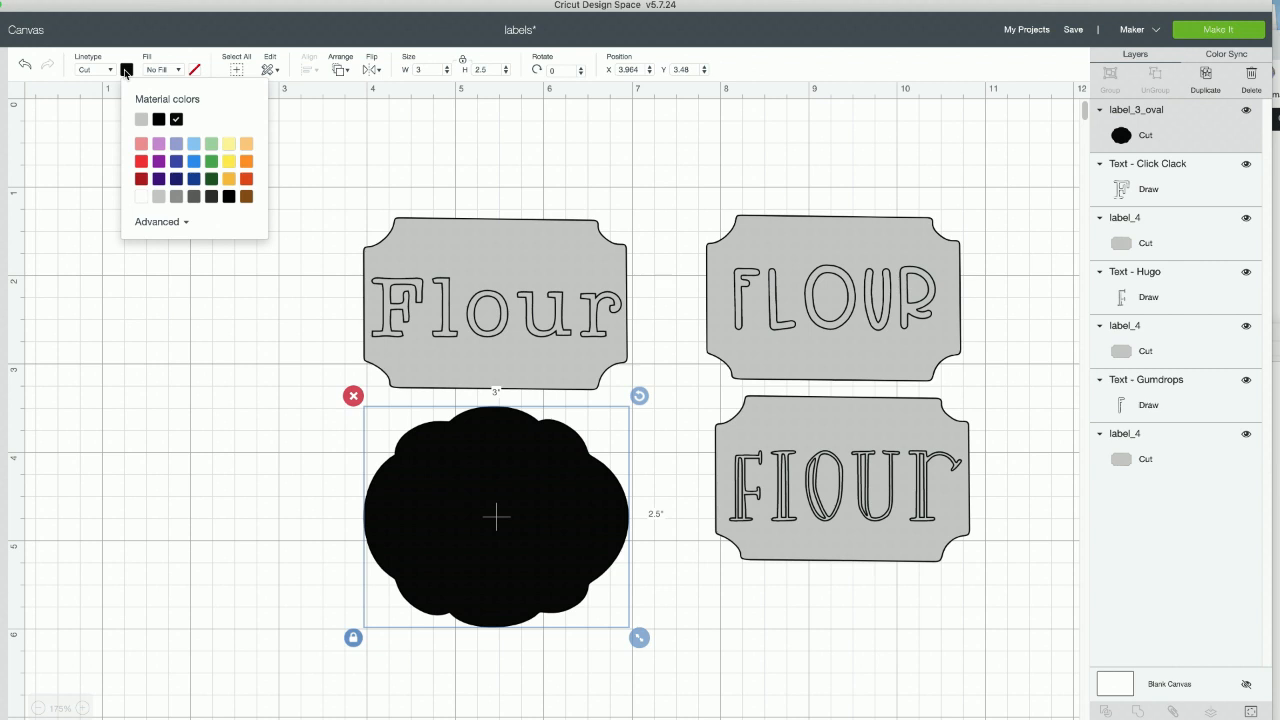
left_click(142, 121)
left_click(244, 506)
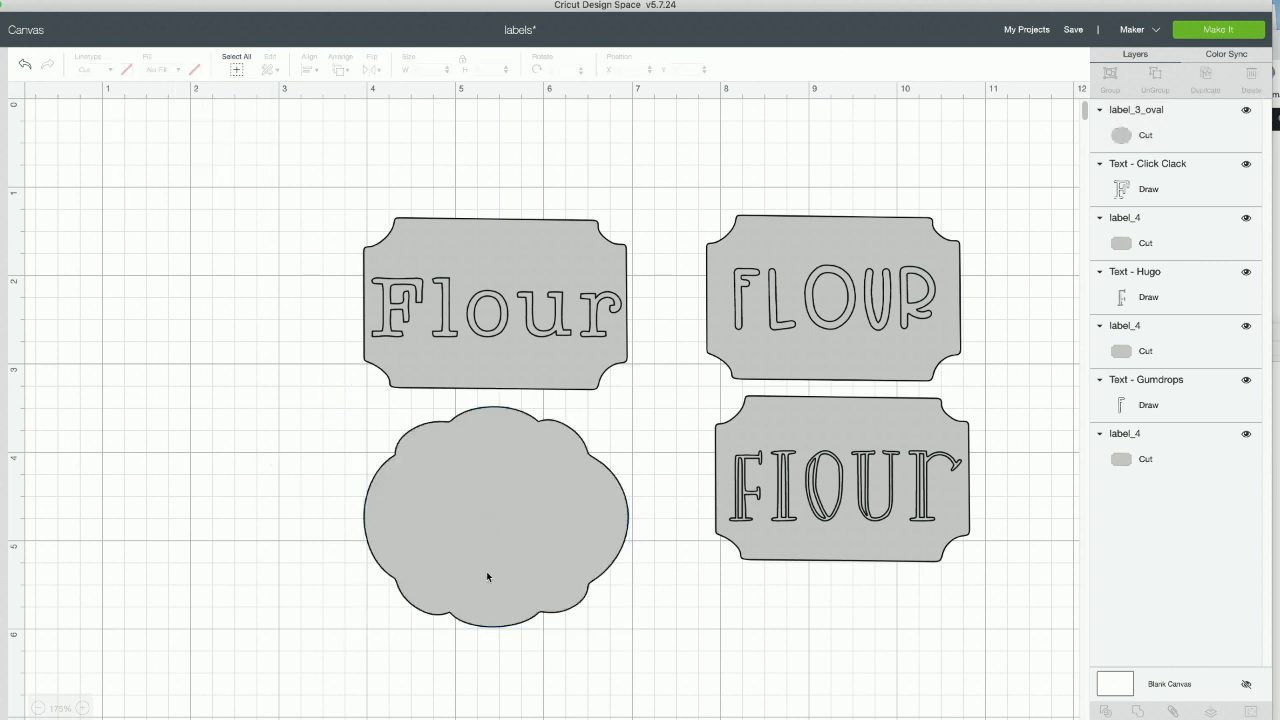
left_click(500, 503)
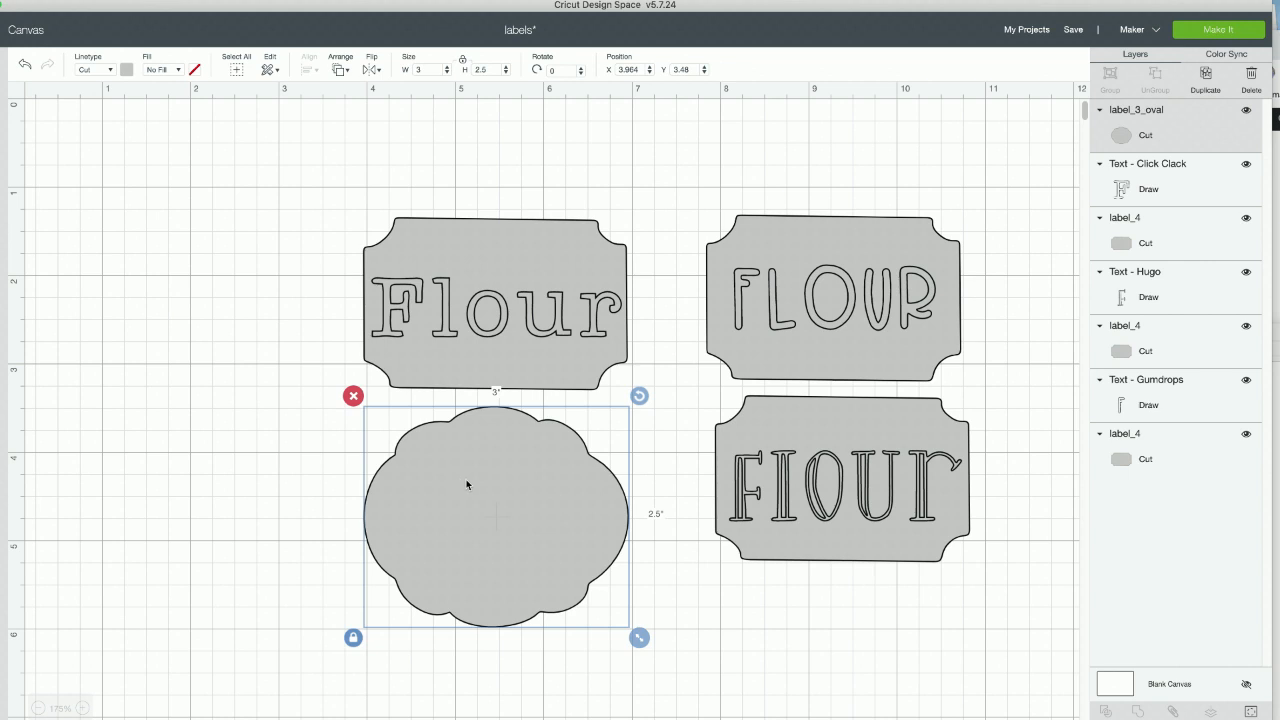
- Switch to the browser, go to the Makers Gonna Learn Cut Files page and open My Favorites in a separate tab
left_click(1275, 180)
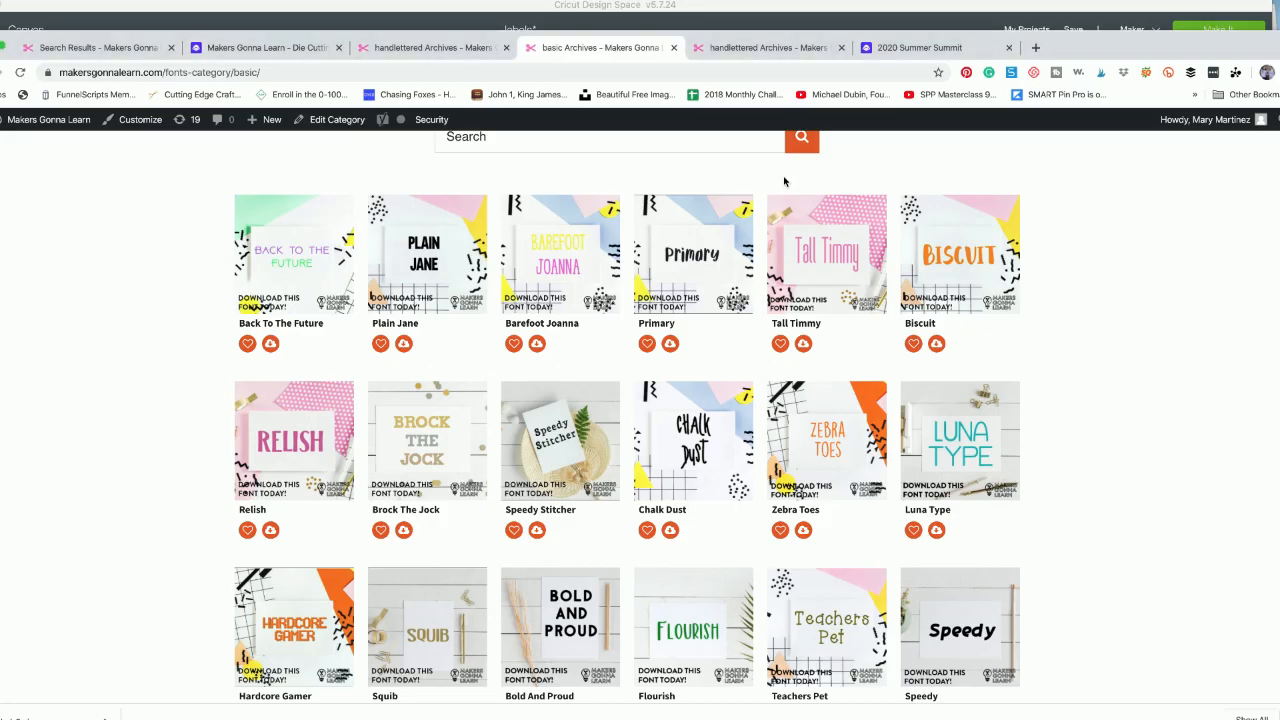
scroll(787, 183, "up", 5)
left_click(616, 270)
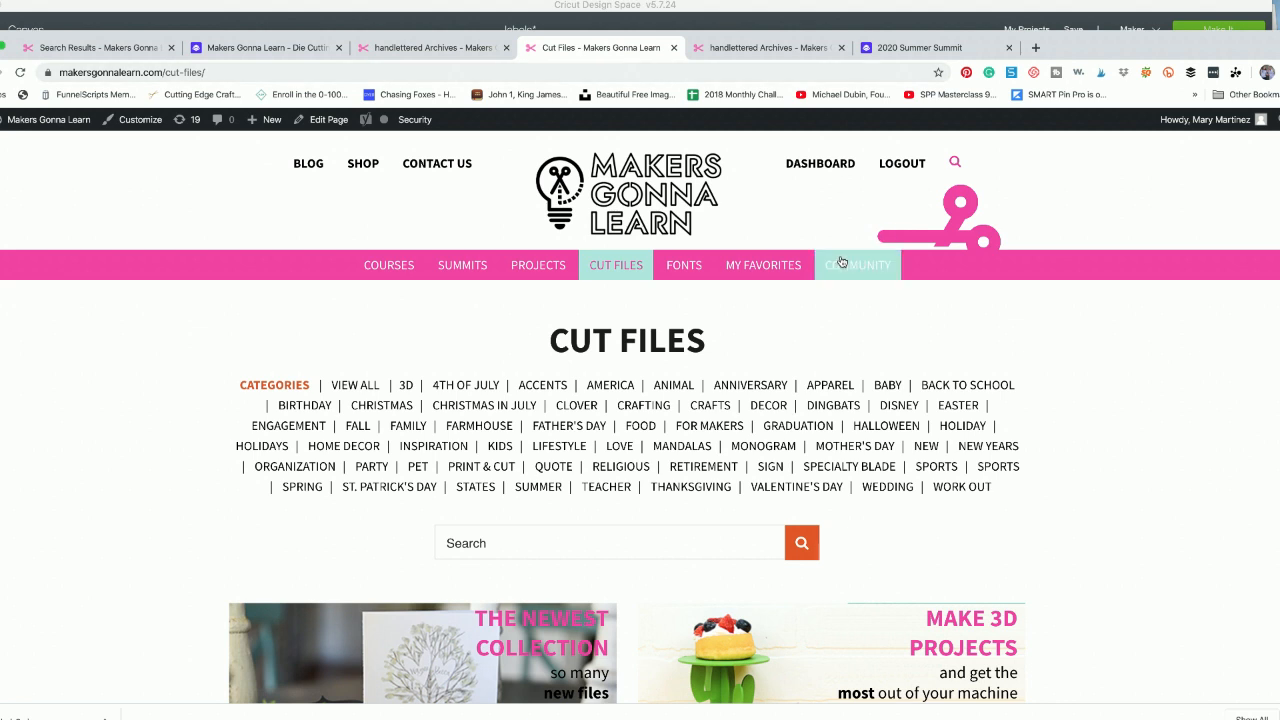
right_click(769, 265)
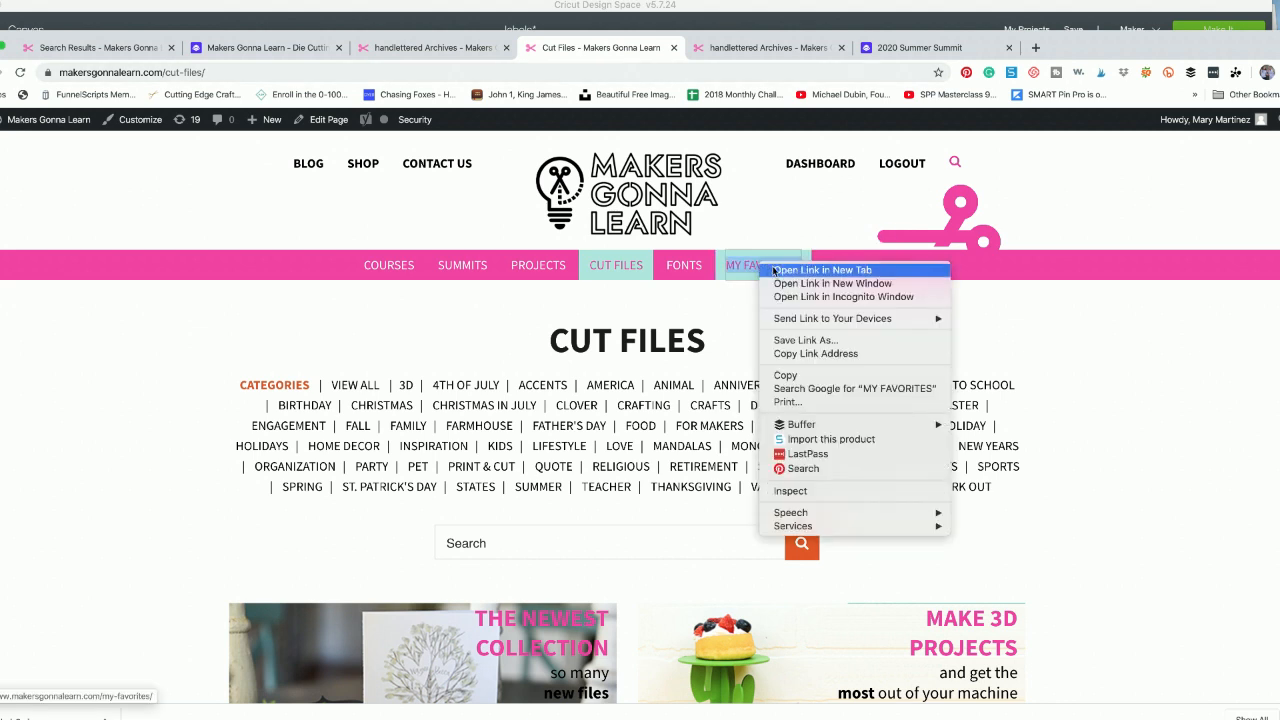
left_click(774, 270)
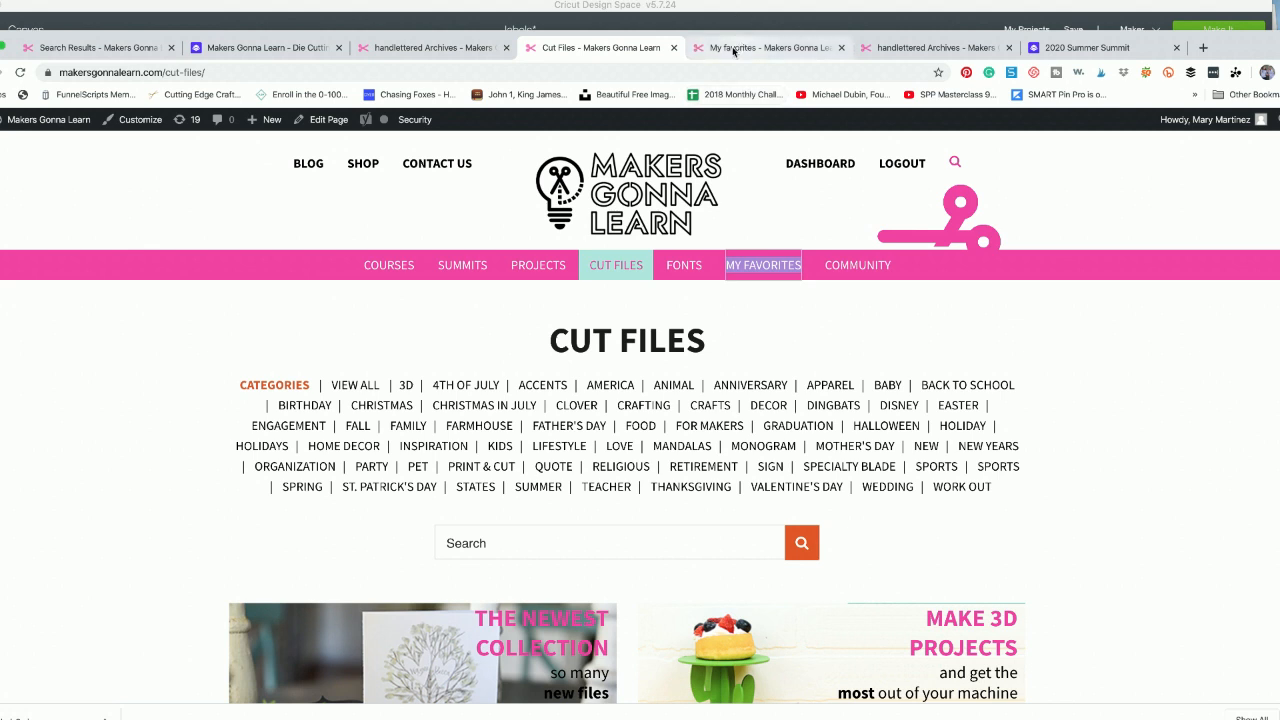
left_click(732, 47)
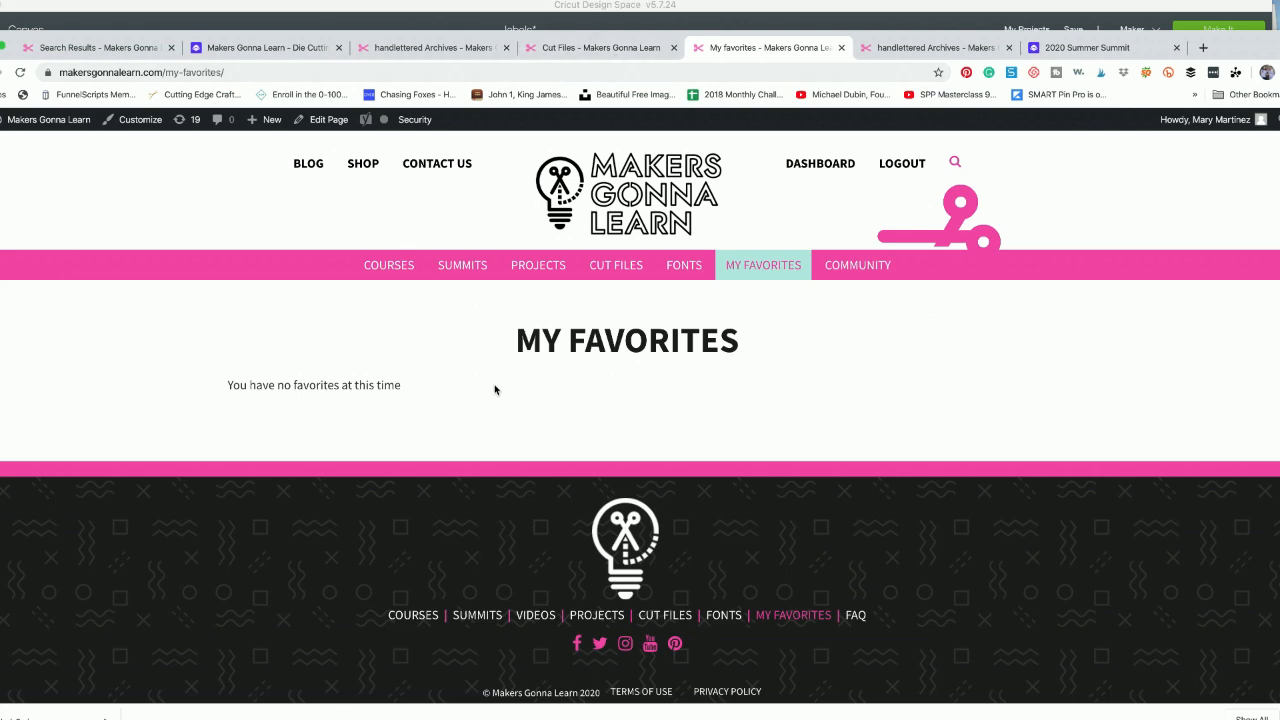
- Mark the Cloud 1 cut file in the Accents category as a favorite and reload the My Favorites page
left_click(583, 48)
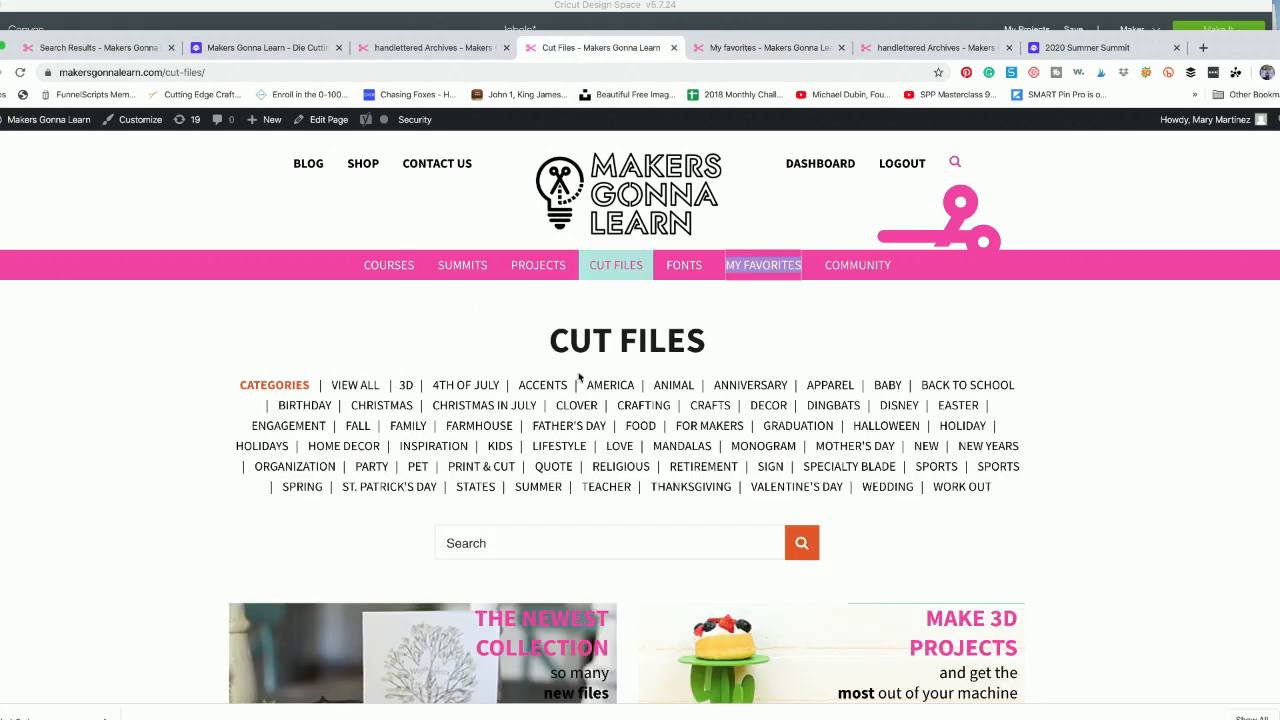
scroll(368, 487, "down", 8)
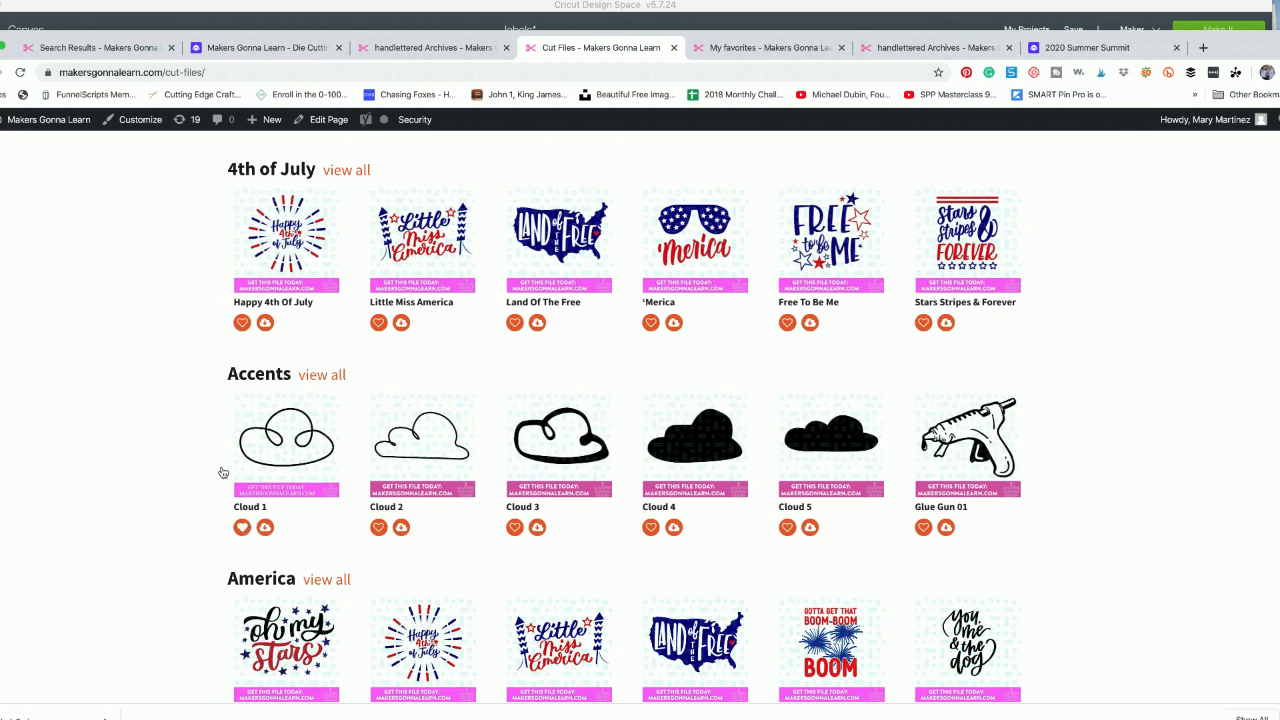
left_click(733, 50)
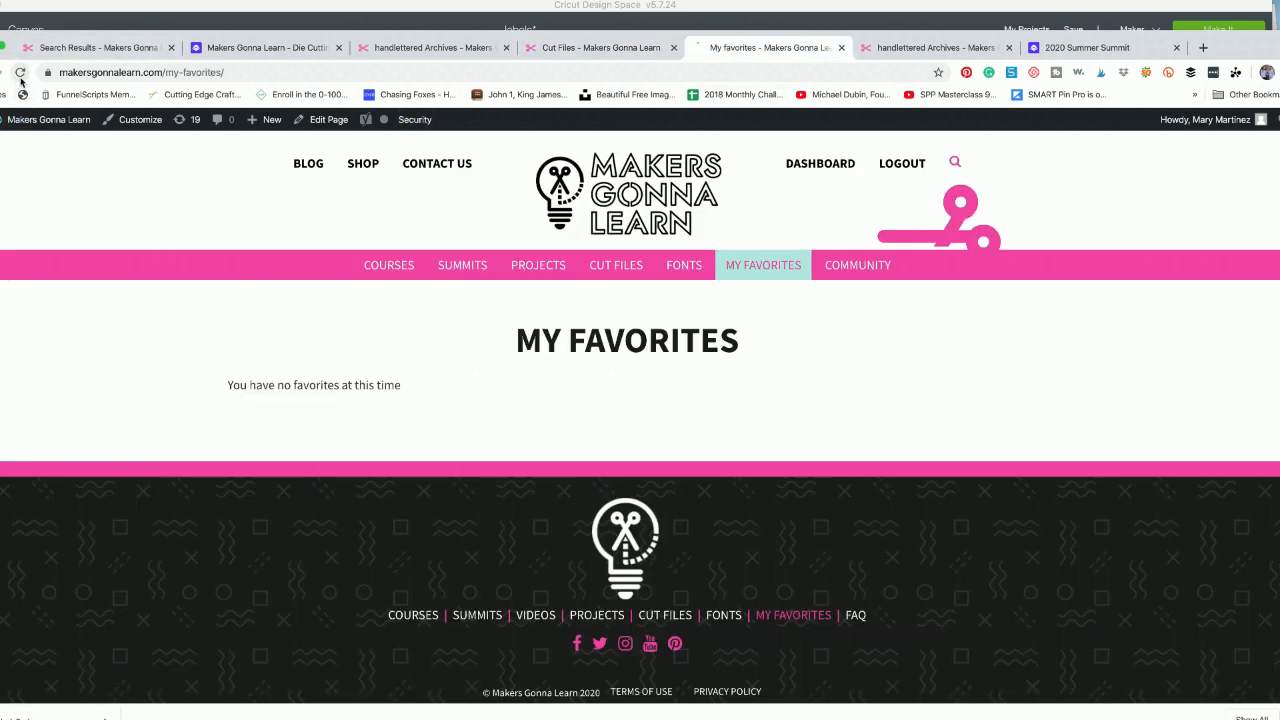
left_click(20, 72)
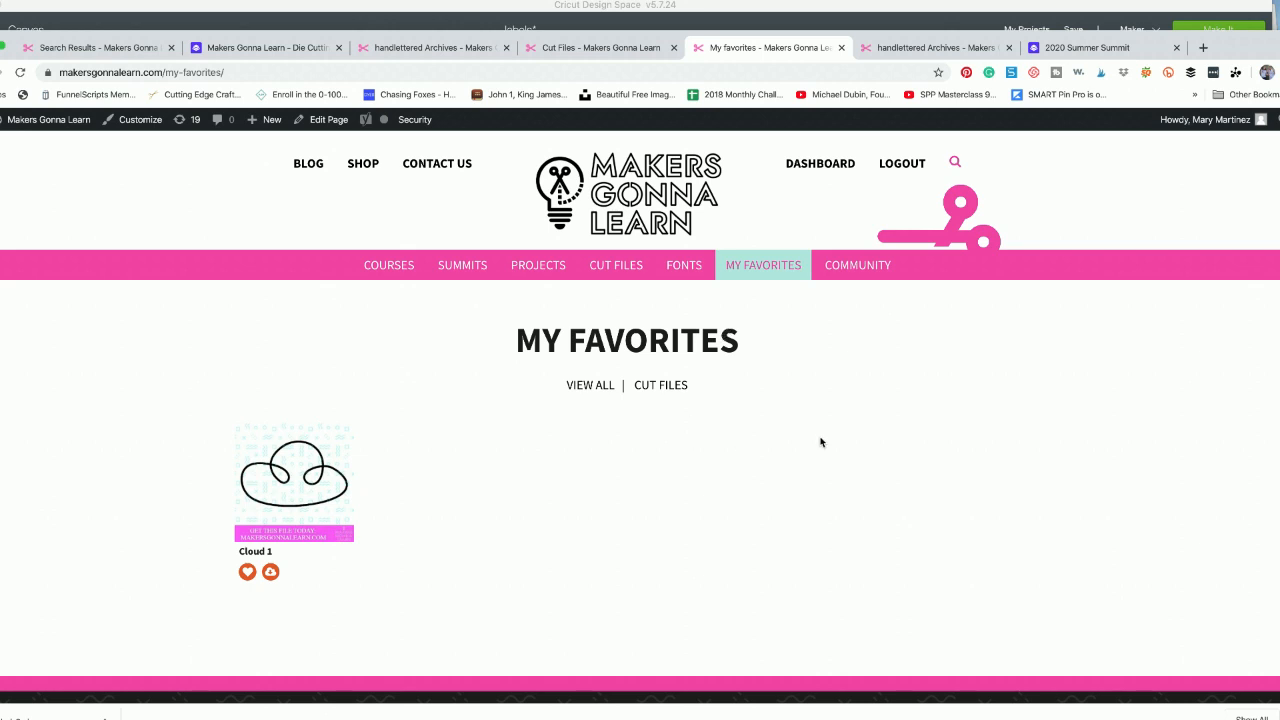
- Switch back to Cricut Design Space and delete the label_3_oval shape
left_click(987, 19)
left_click_drag(513, 515, 517, 513)
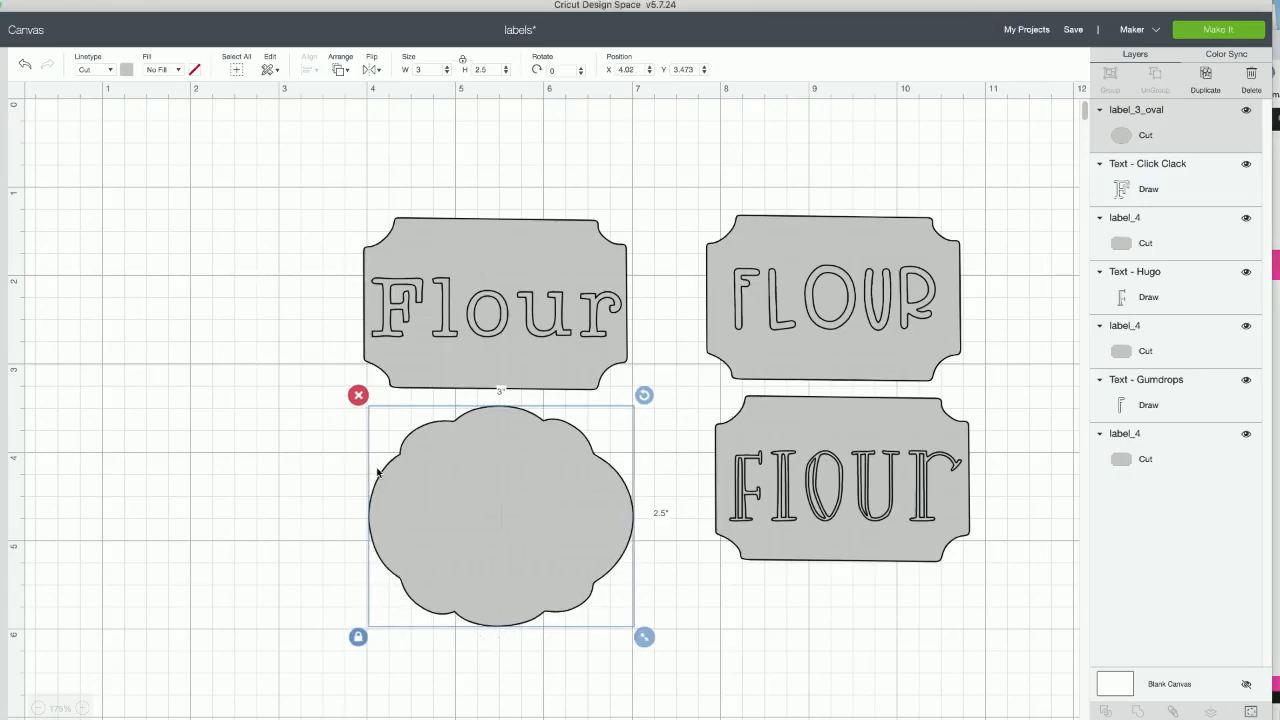
left_click(358, 395)
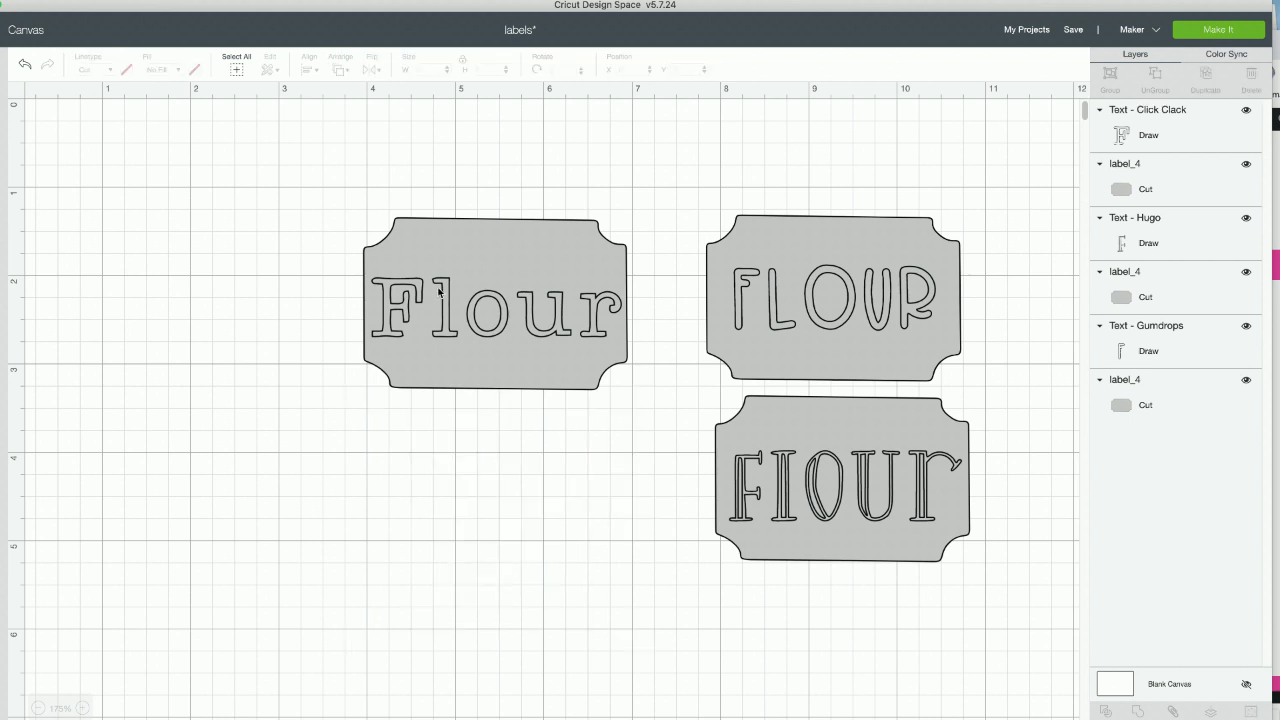
- Duplicate the label_4 shape behind the Click Clack Flour text and place the copy directly below the original
left_click(570, 235)
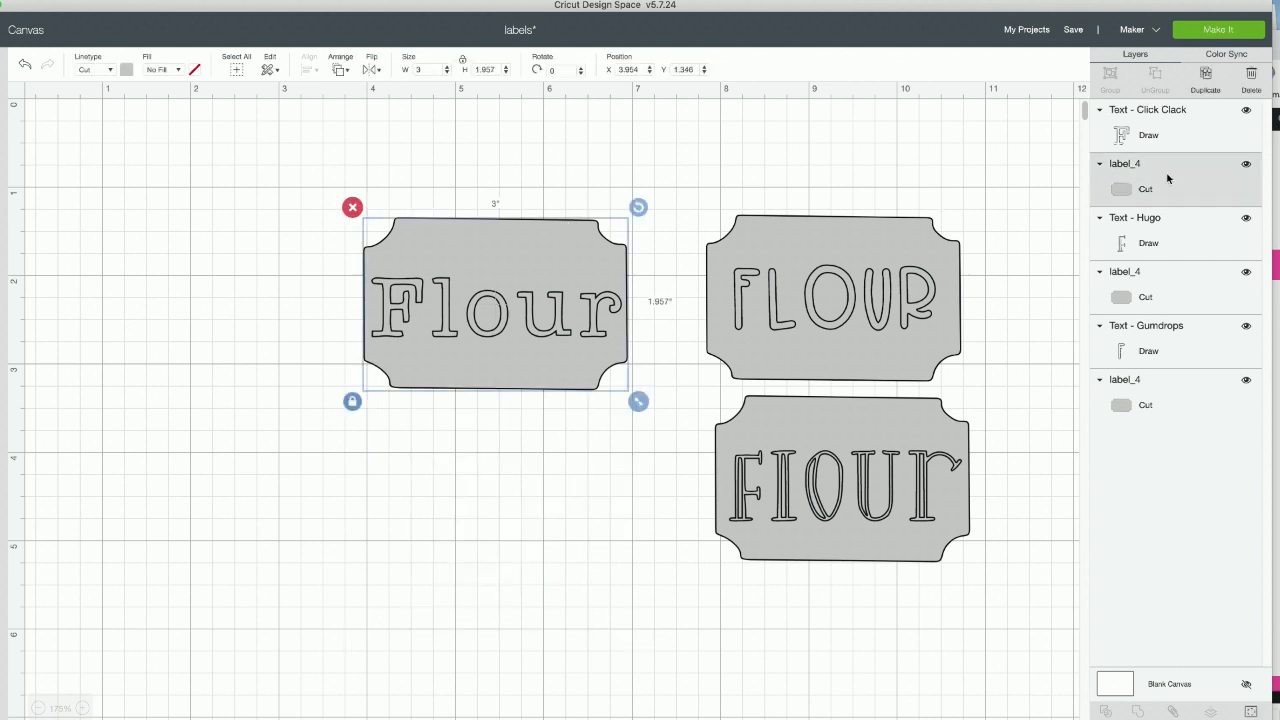
left_click(1216, 93)
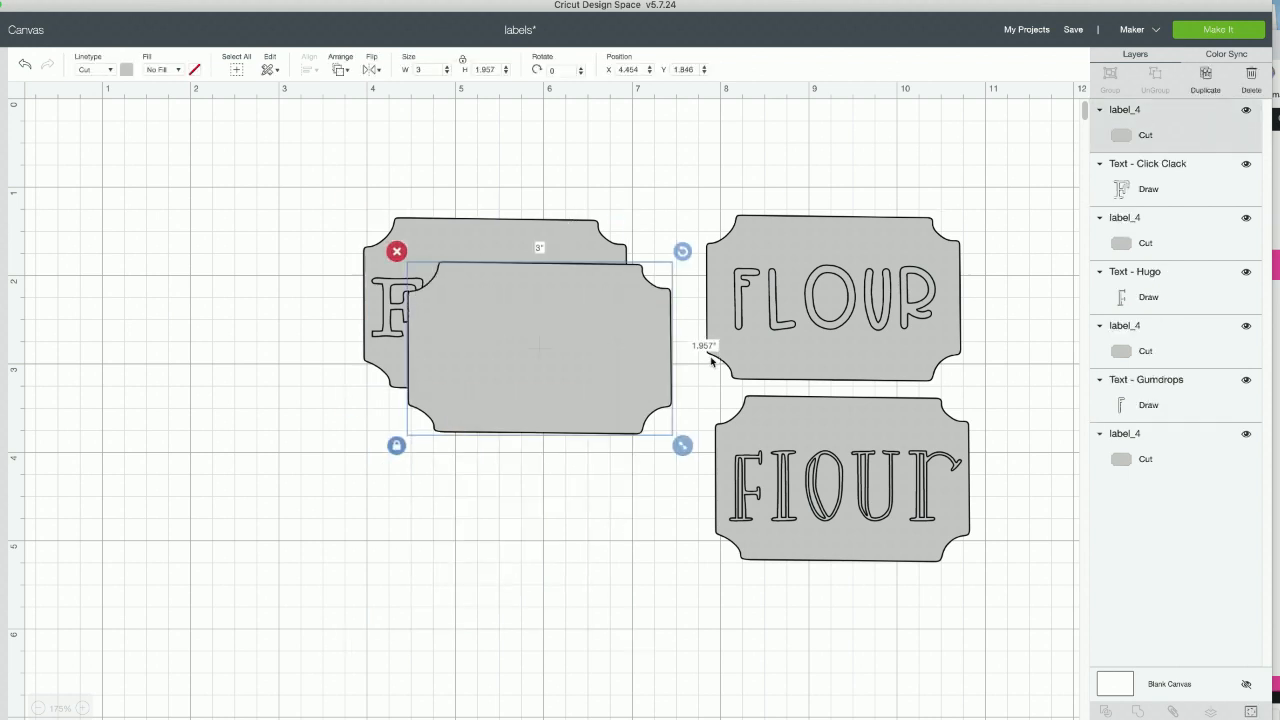
left_click_drag(543, 371, 491, 520)
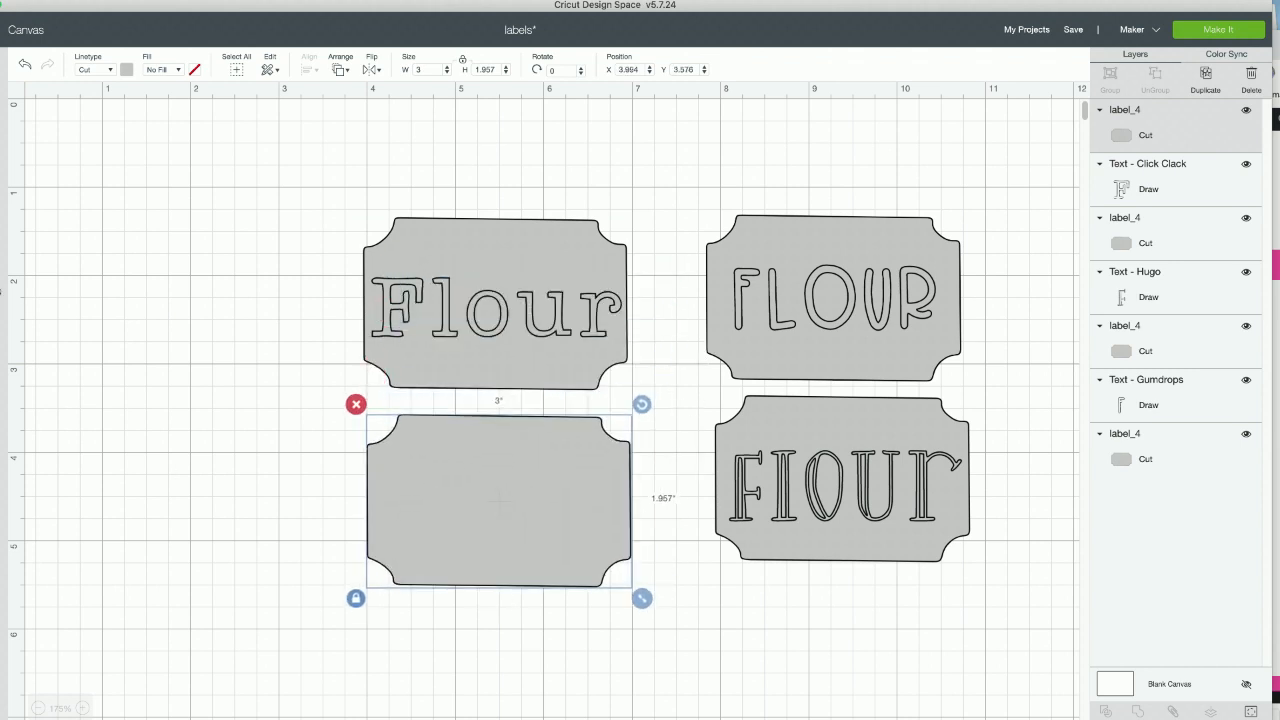
- Add a new text object to the canvas and set its font to Click Clack
left_click(3, 288)
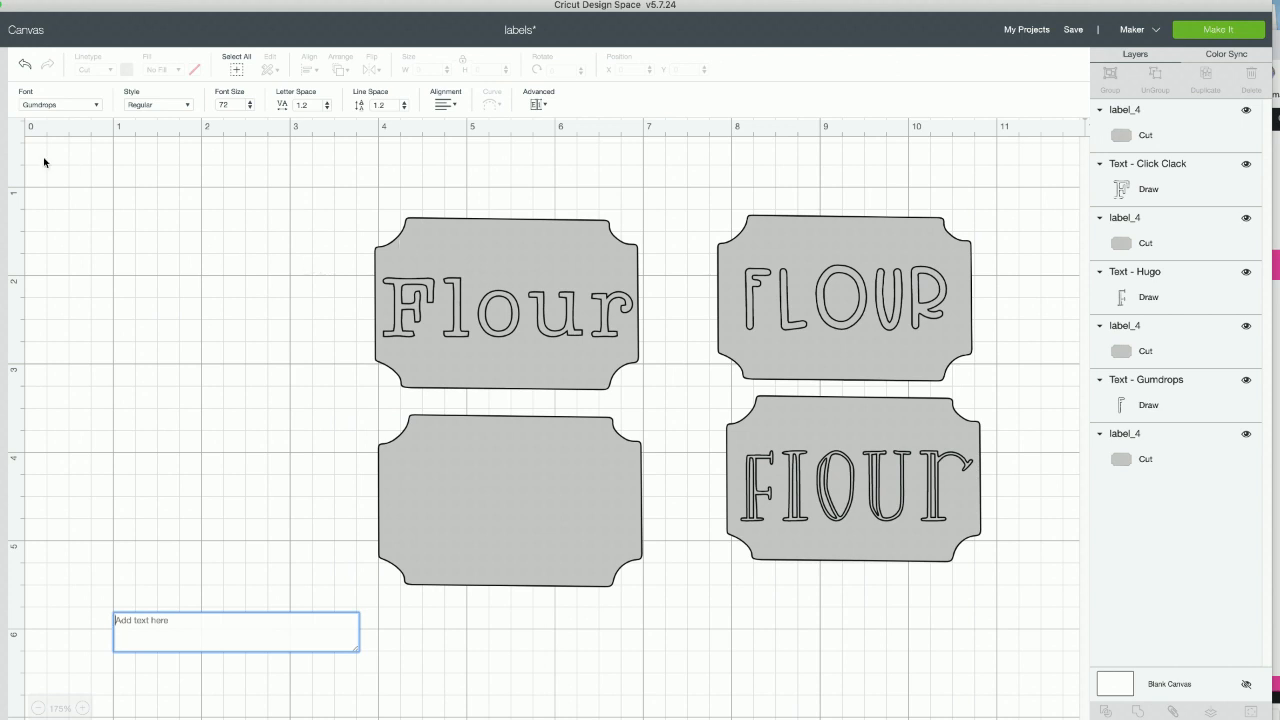
left_click(55, 105)
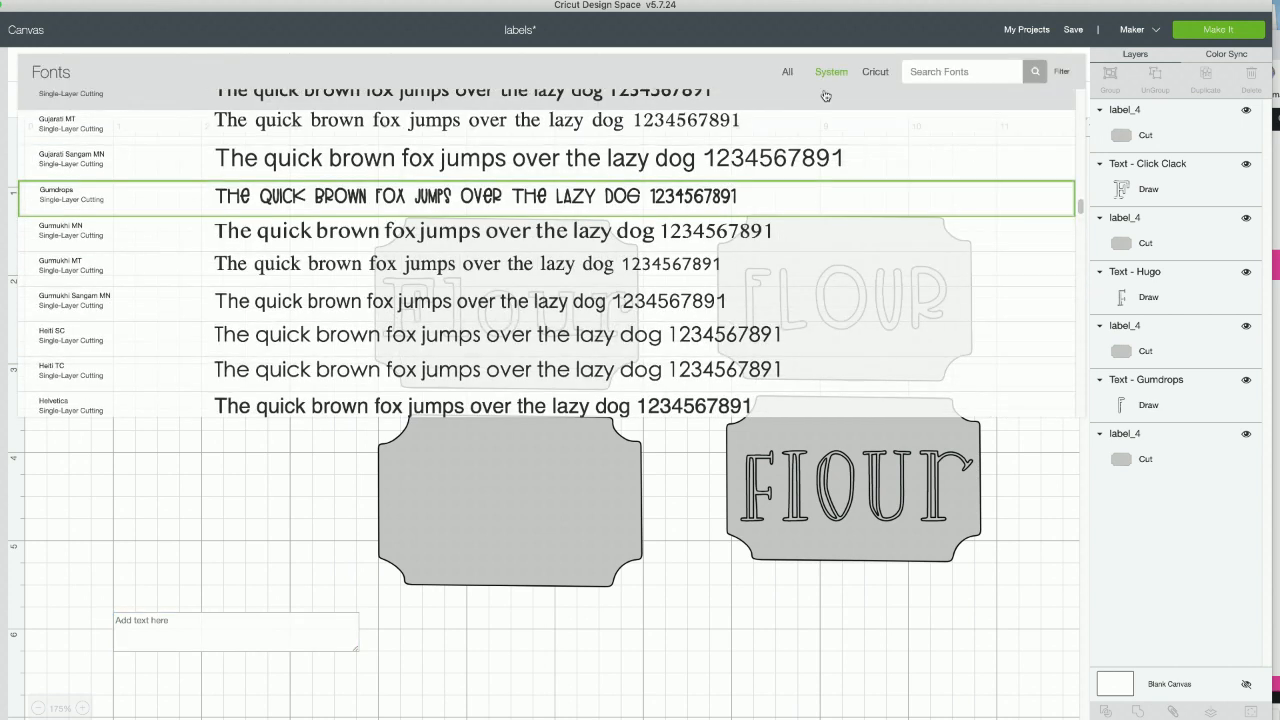
left_click(967, 71)
type("click")
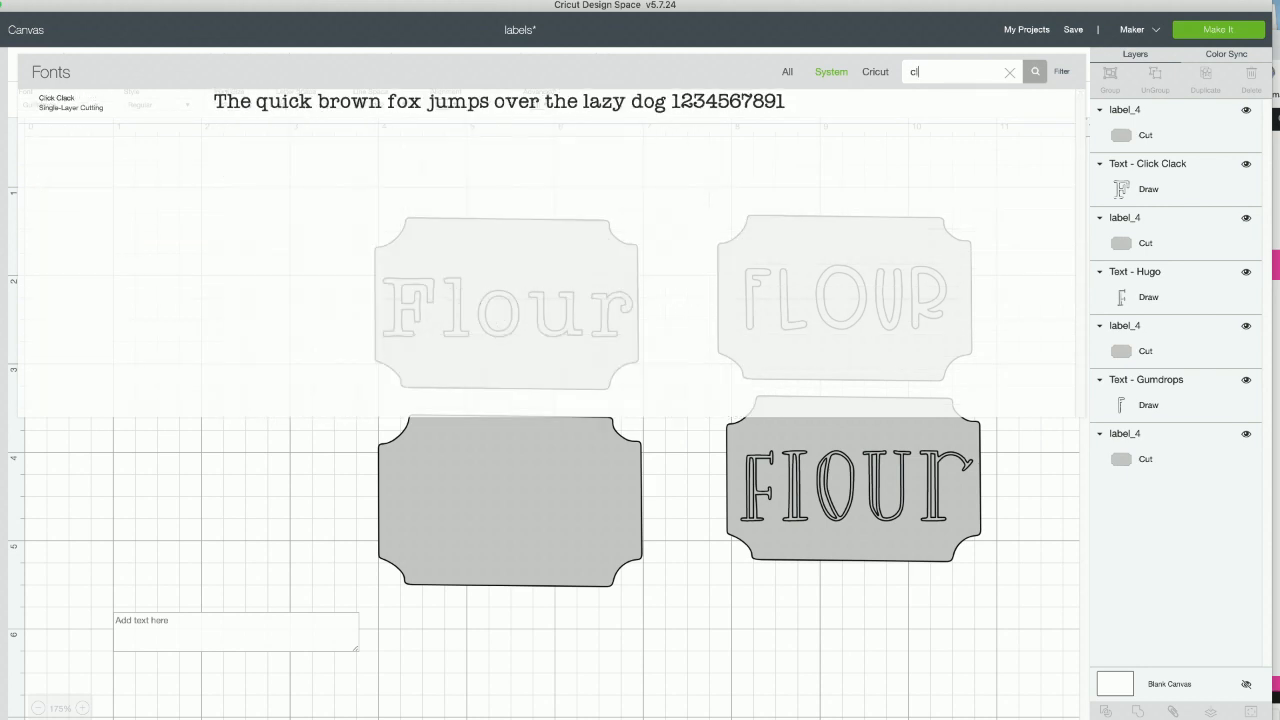
left_click(732, 108)
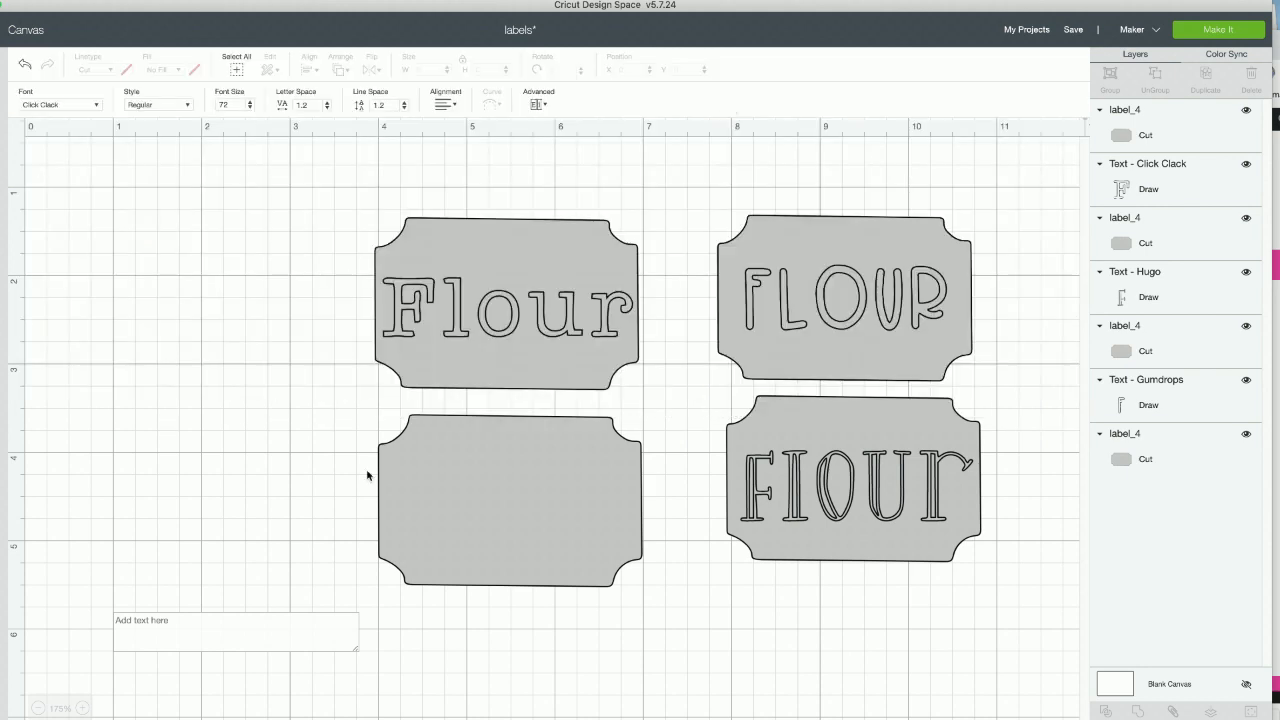
- Enter SUGAR in all capitals as the content of the new text object
left_click(237, 646)
type("Z")
key("BackSpace")
type("Sug")
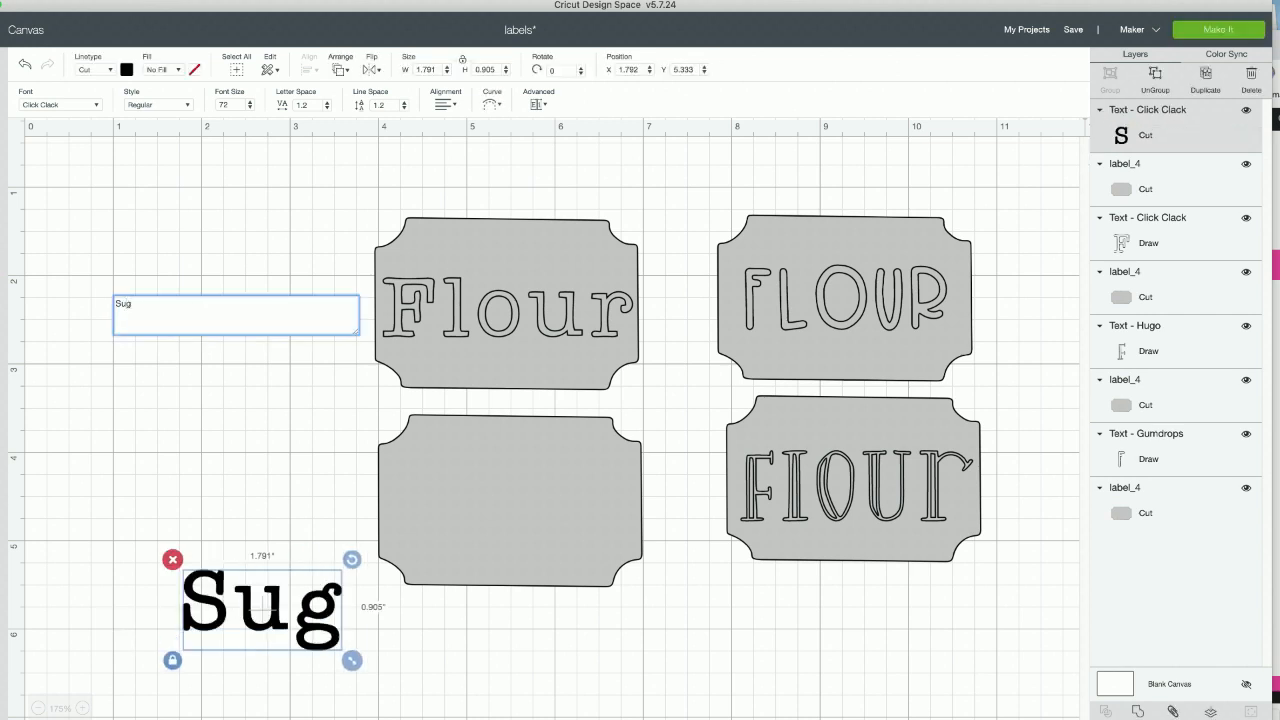
type("ae")
key("BackSpace")
type("r")
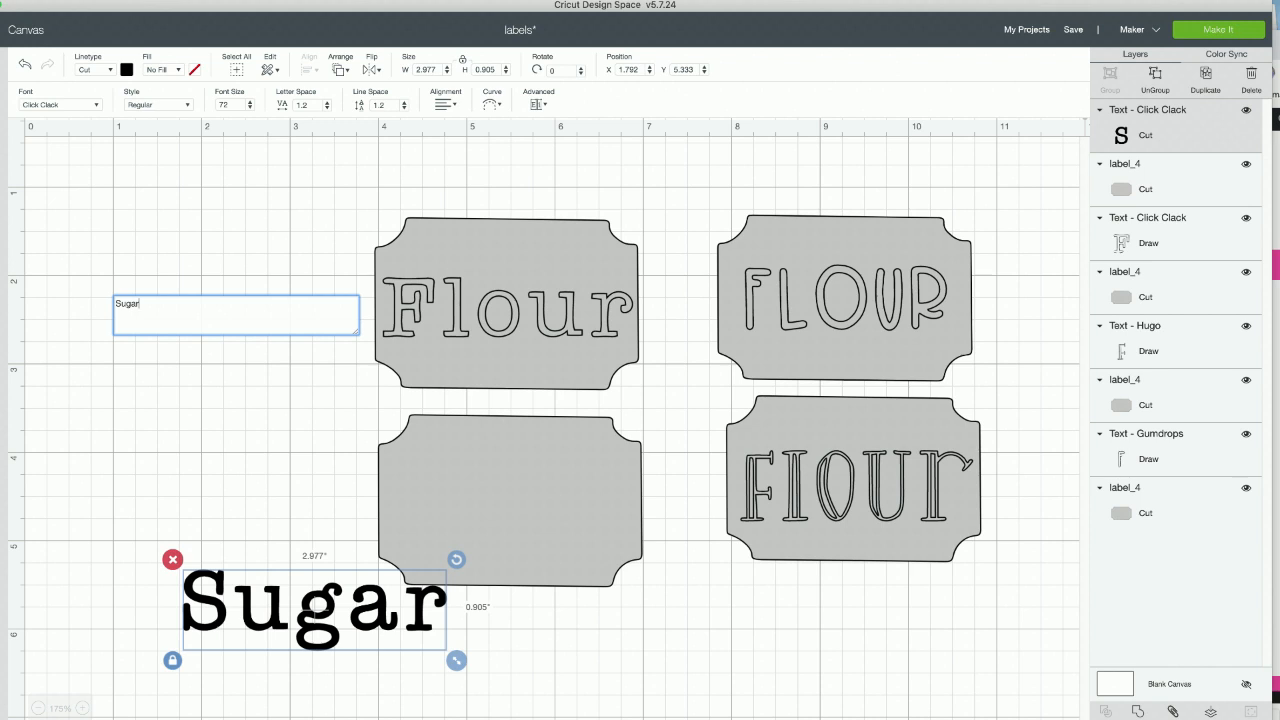
key("BackSpace")
key("BackSpace")
key("BackSpace")
key("BackSpace")
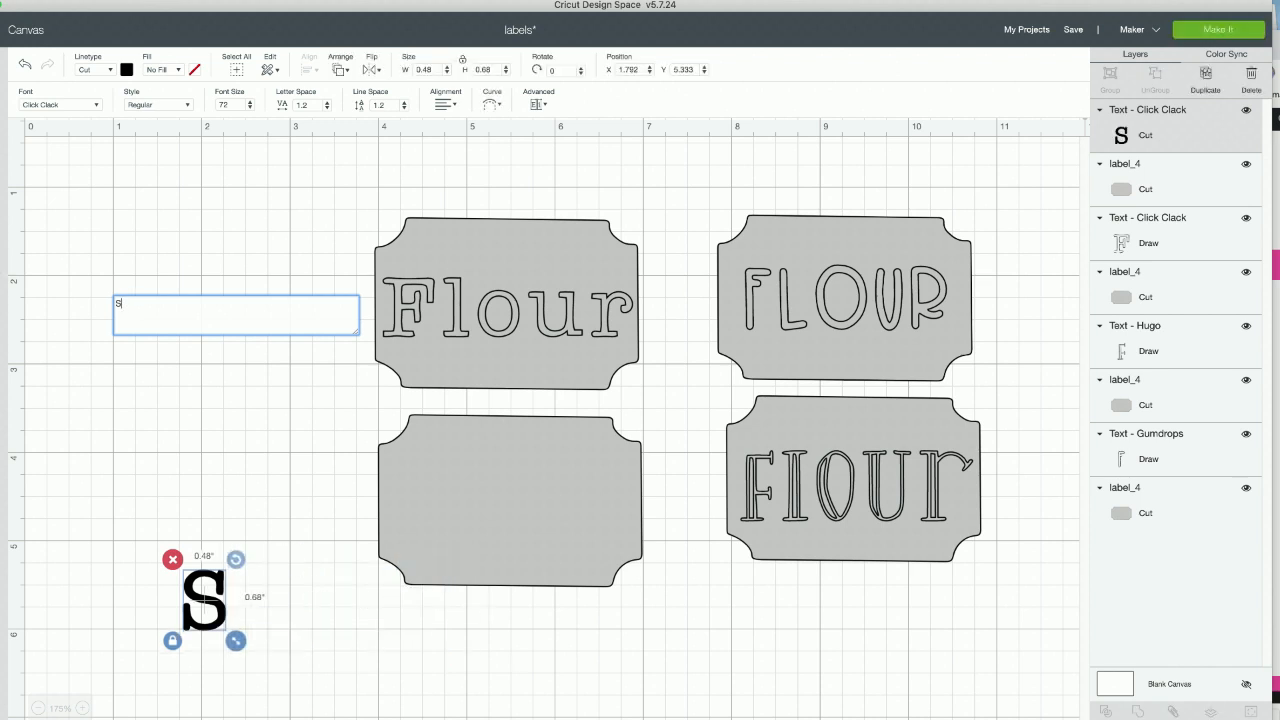
type("UGAR")
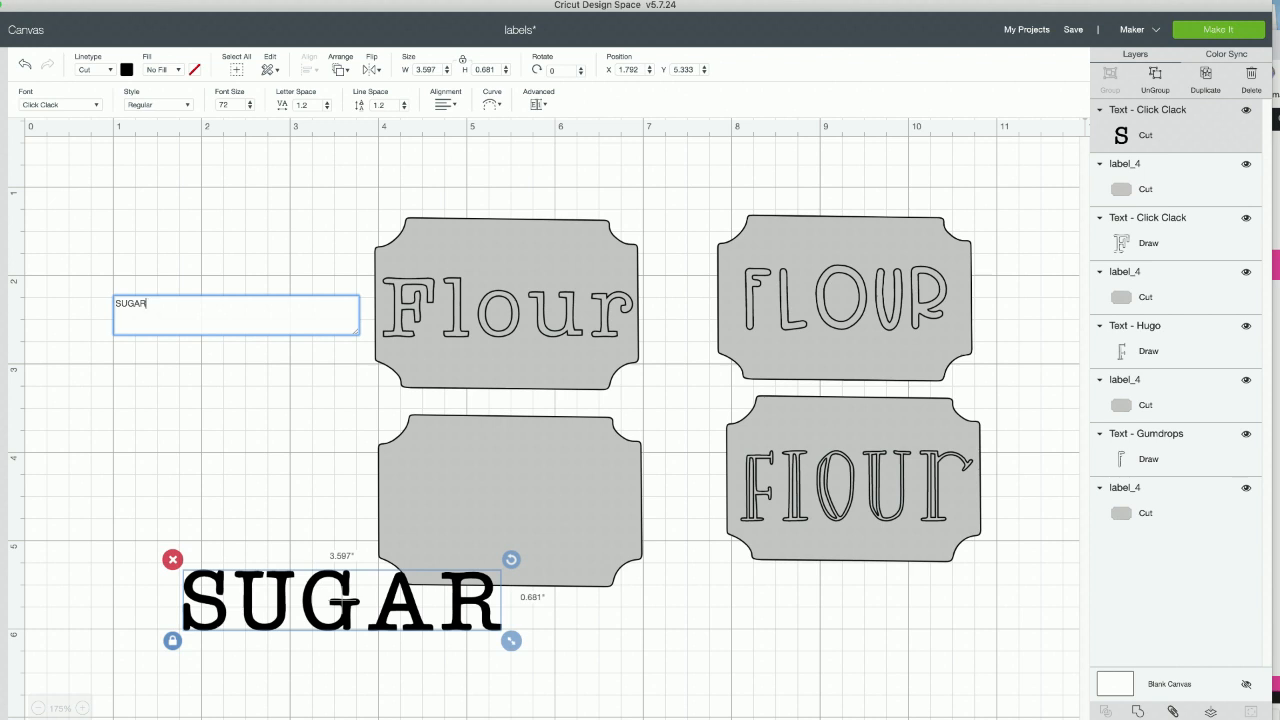
- Move the SUGAR text onto the blank label and shrink it to about 2.76 inches wide
left_click(304, 611)
left_click_drag(368, 606, 558, 500)
left_click_drag(726, 536, 648, 559)
left_click_drag(519, 487, 512, 508)
- Align the SUGAR text and its label to each other with the Center option
left_click_drag(300, 548, 493, 510)
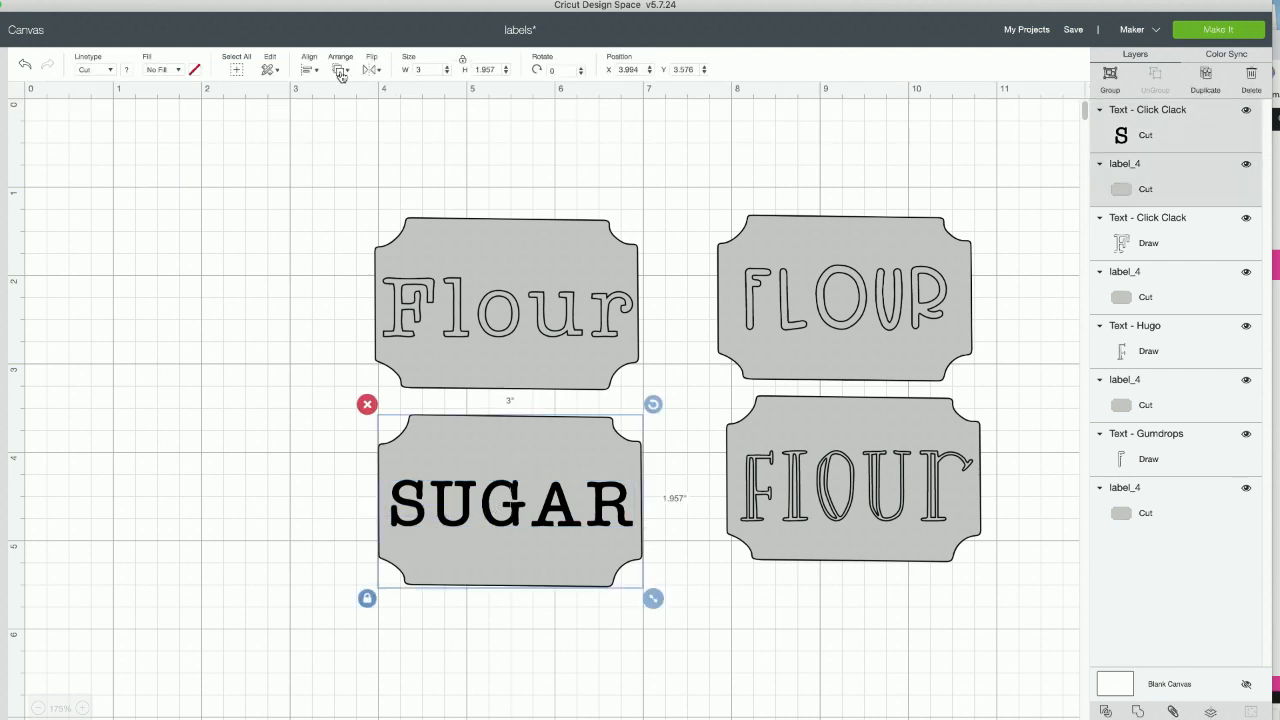
left_click(341, 72)
left_click(309, 70)
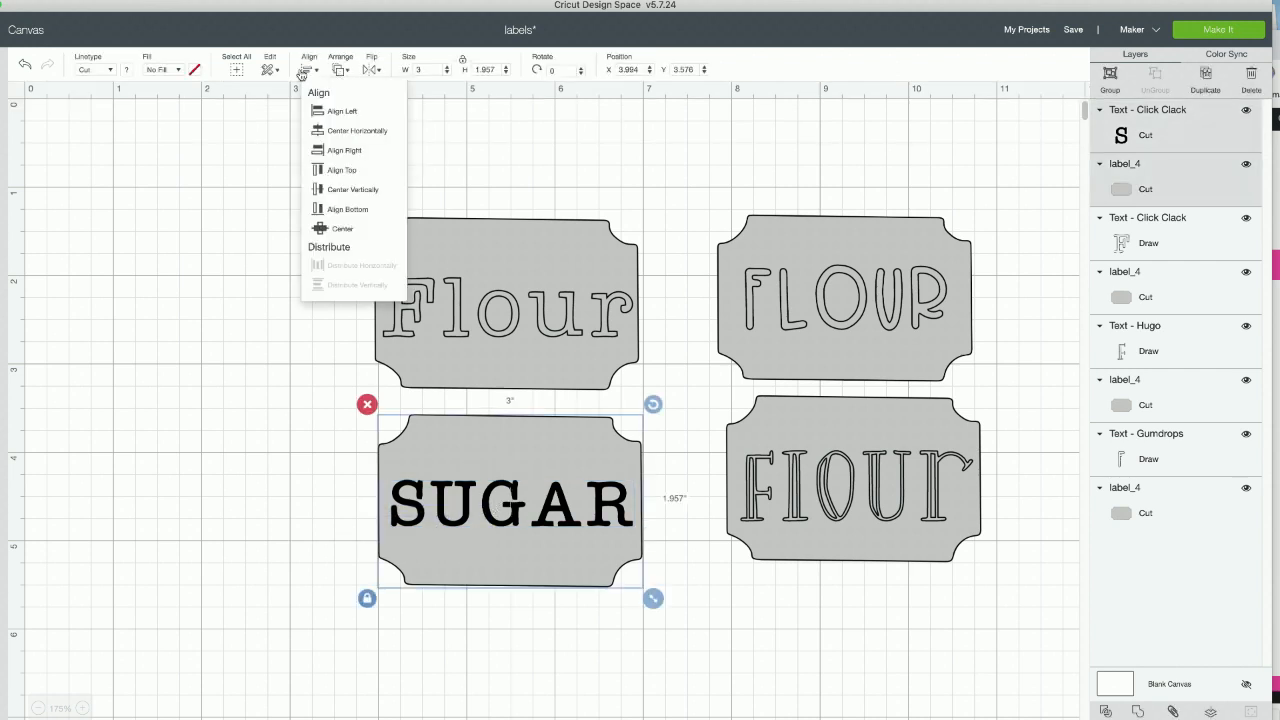
left_click(325, 238)
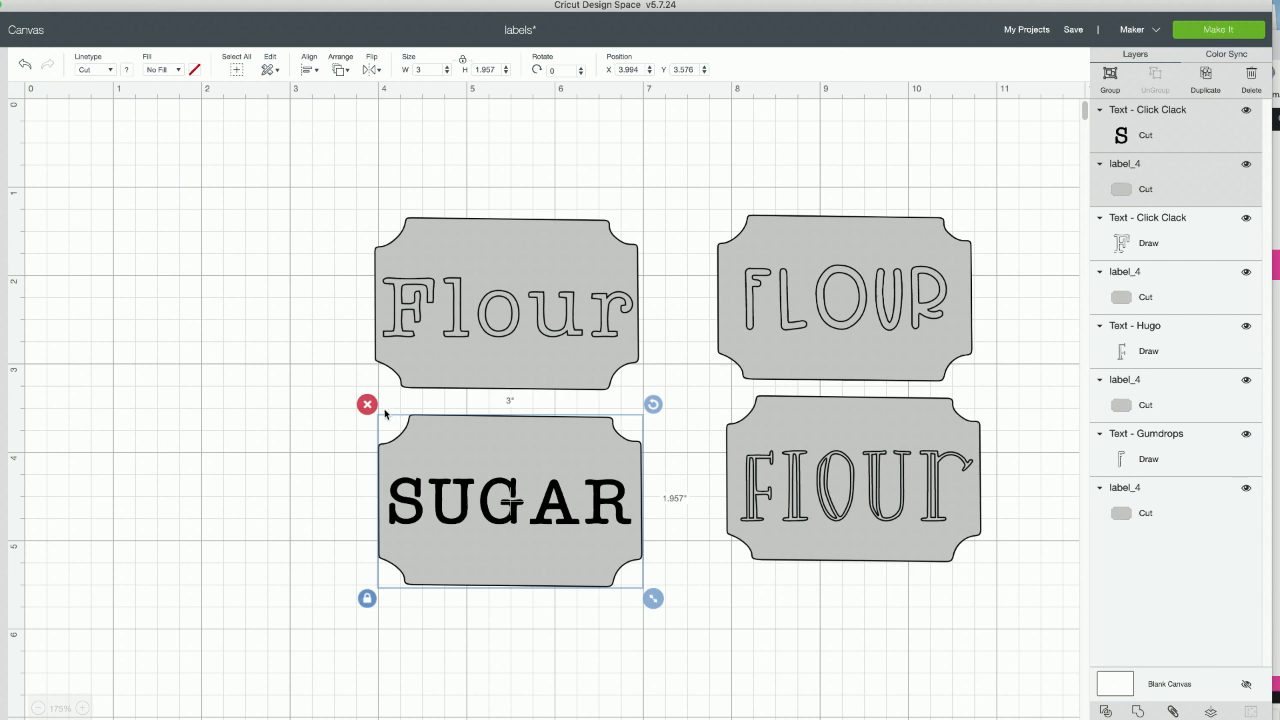
left_click(249, 508)
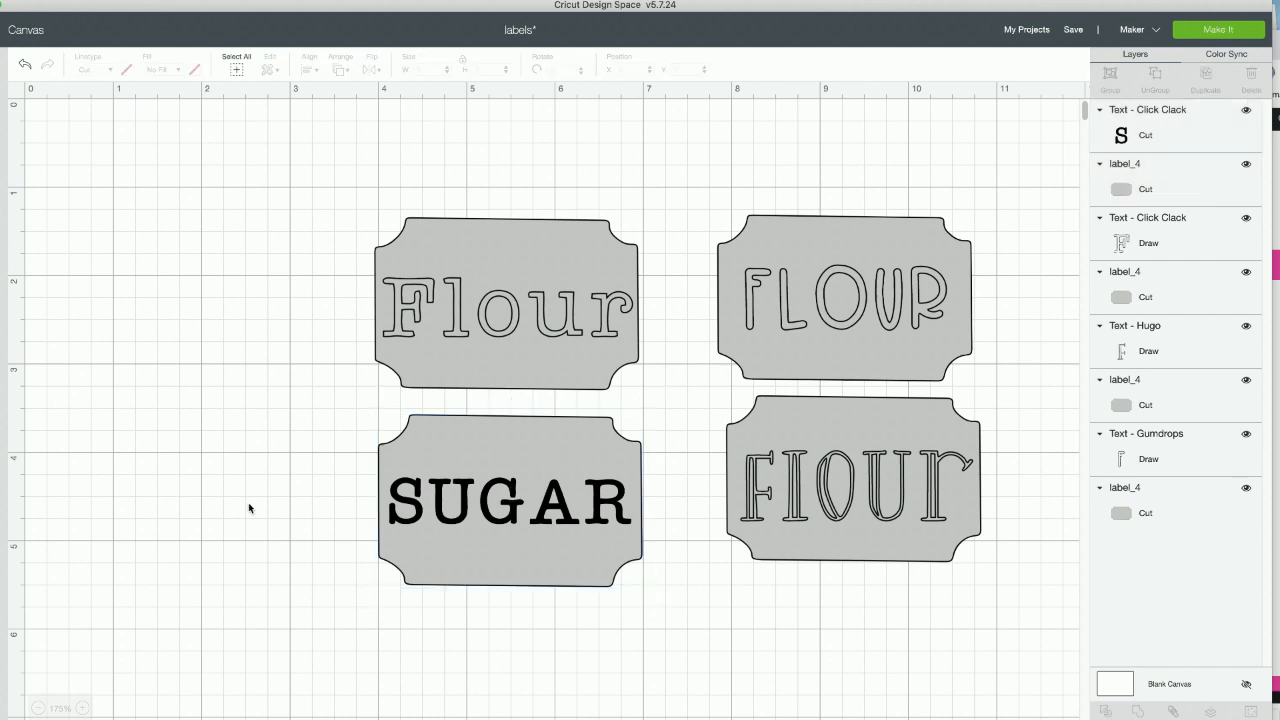
- Change the linetype of the SUGAR text to Draw
left_click(510, 502)
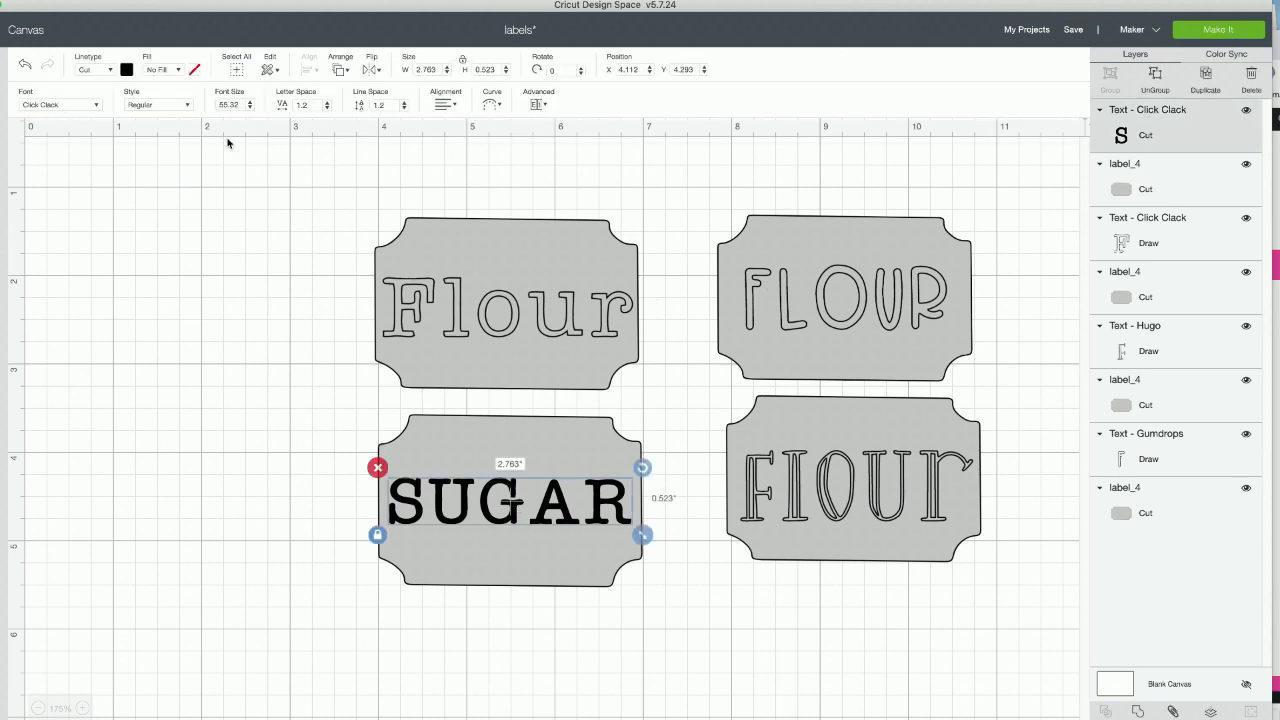
left_click(110, 70)
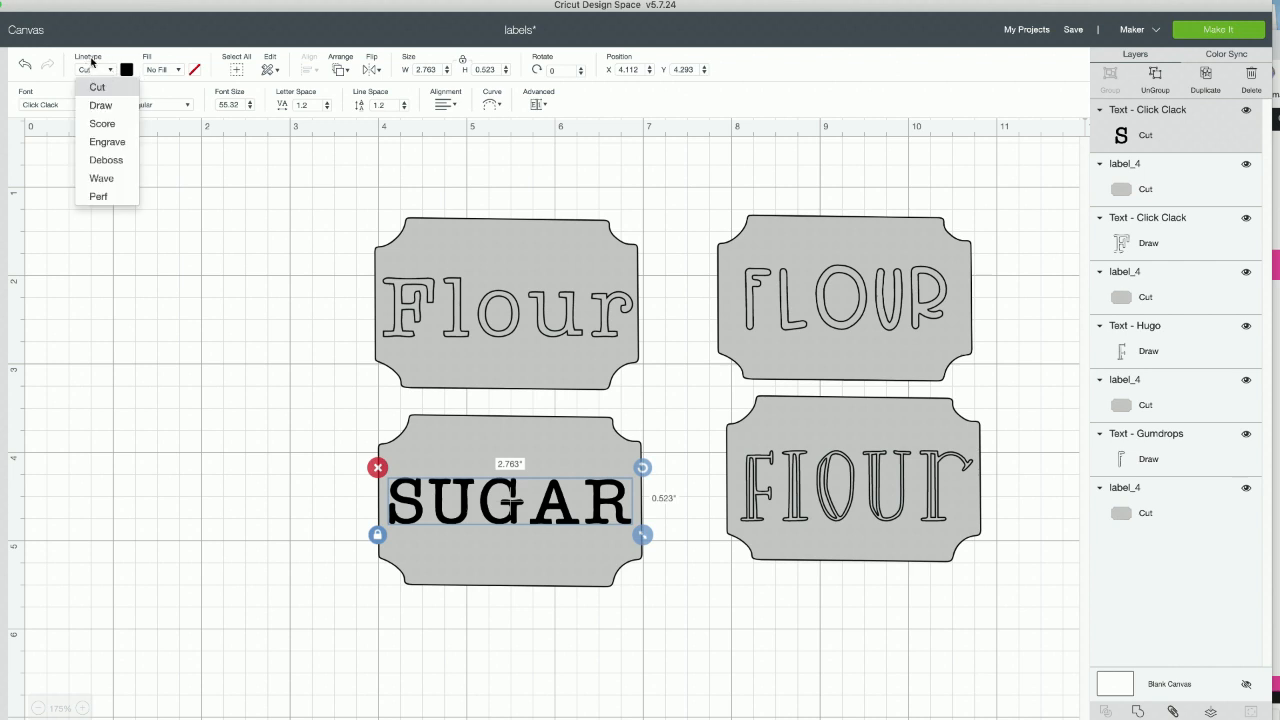
left_click(110, 106)
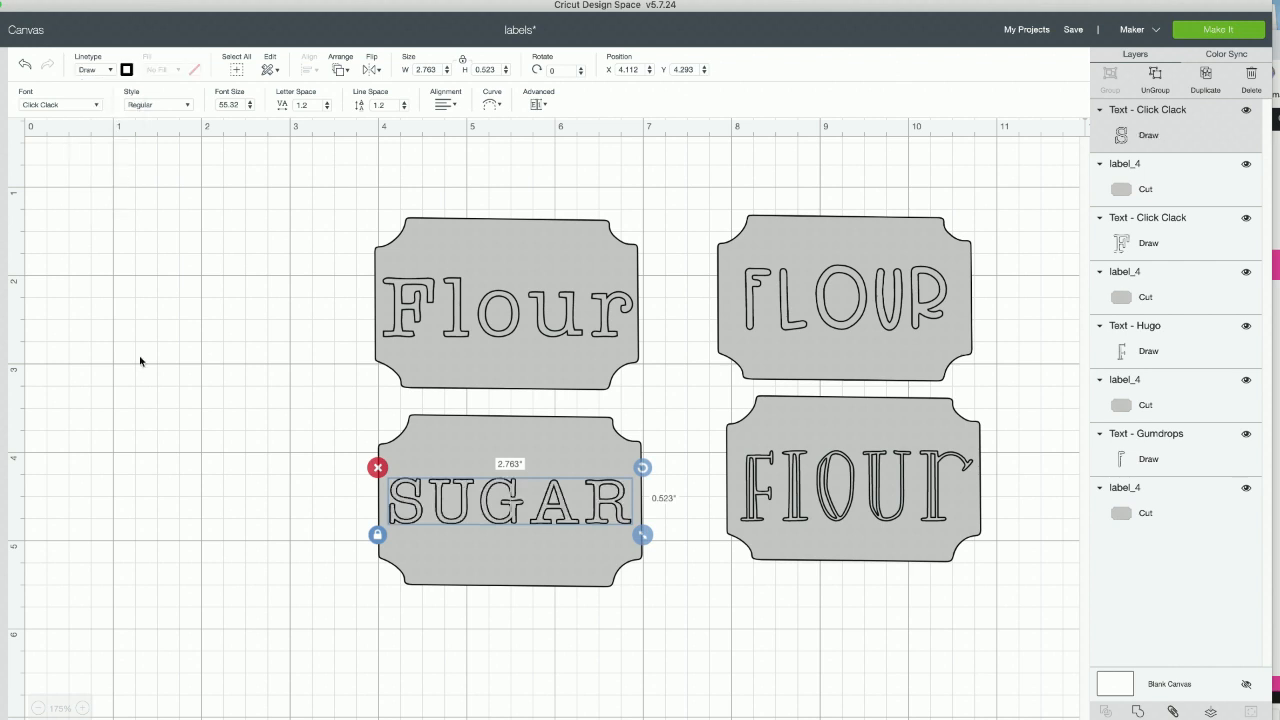
left_click(176, 417)
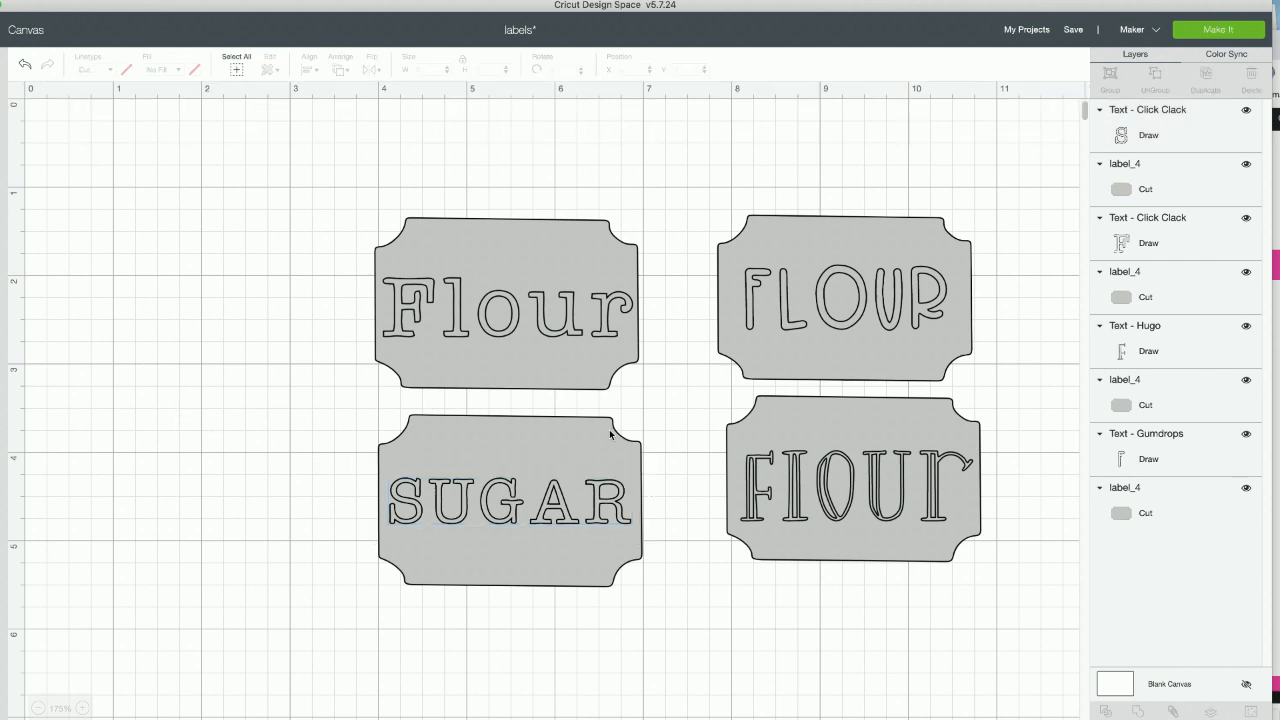
- Duplicate the SUGAR text together with its label and place the copy directly below the original
scroll(372, 582, "down", 3)
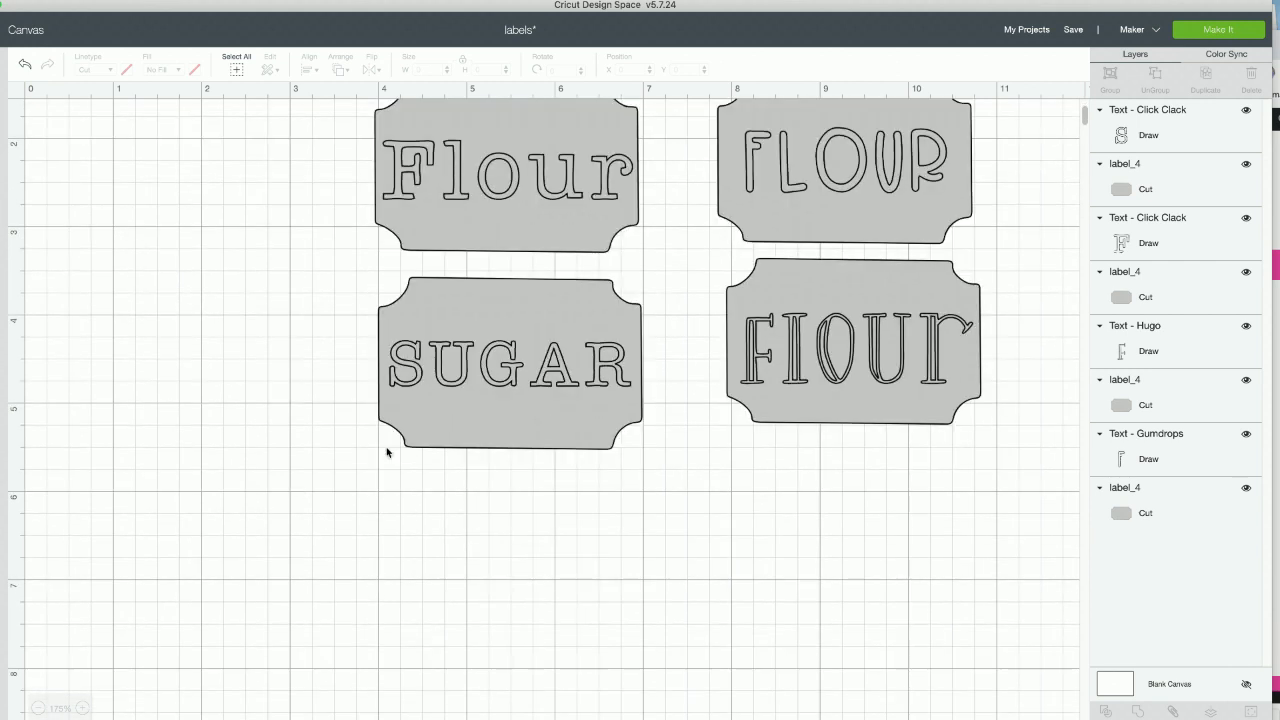
left_click_drag(352, 467, 680, 279)
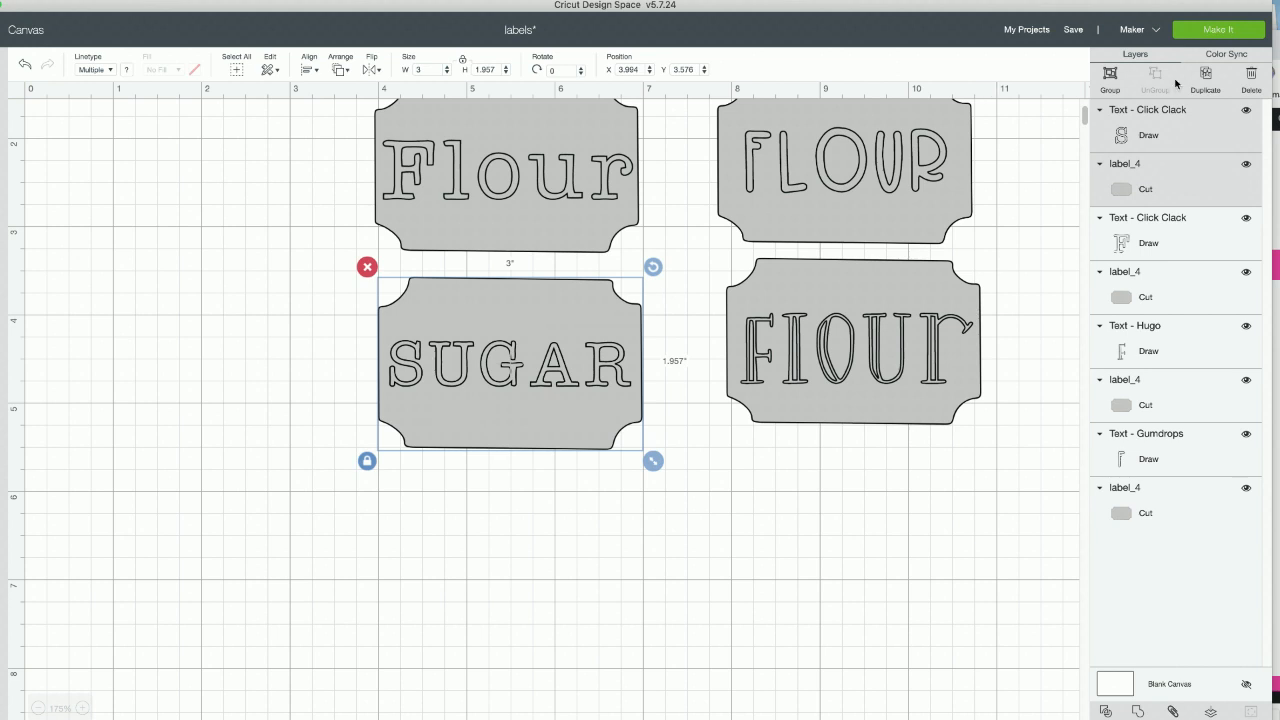
left_click(1205, 76)
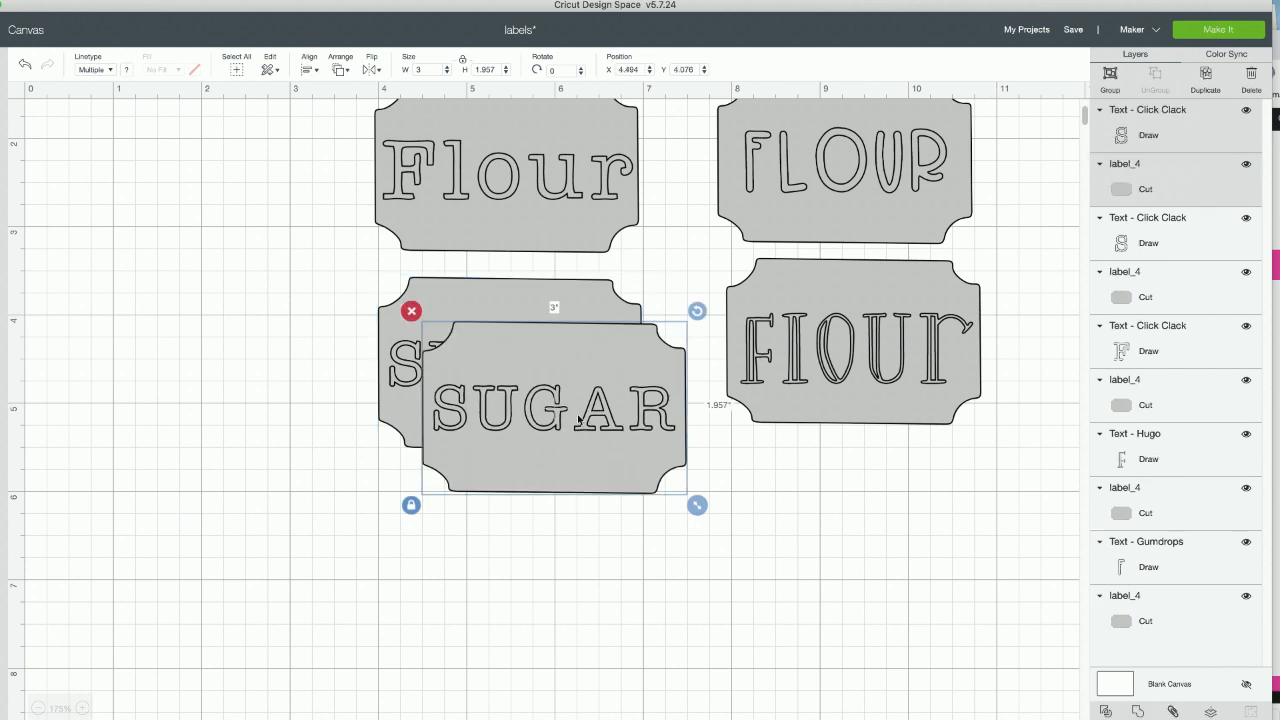
left_click_drag(558, 455, 520, 590)
left_click(325, 566)
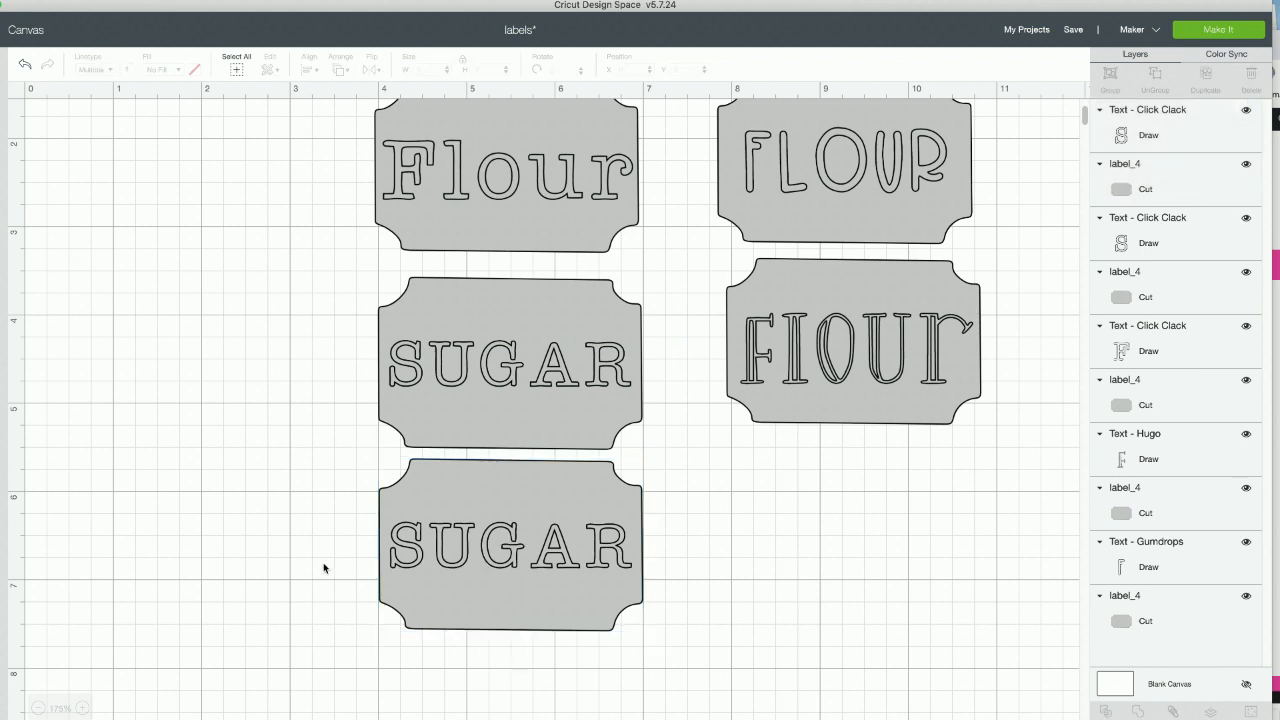
- Replace the text on the lowest of the two SUGAR labels with PASTA
double_click(513, 560)
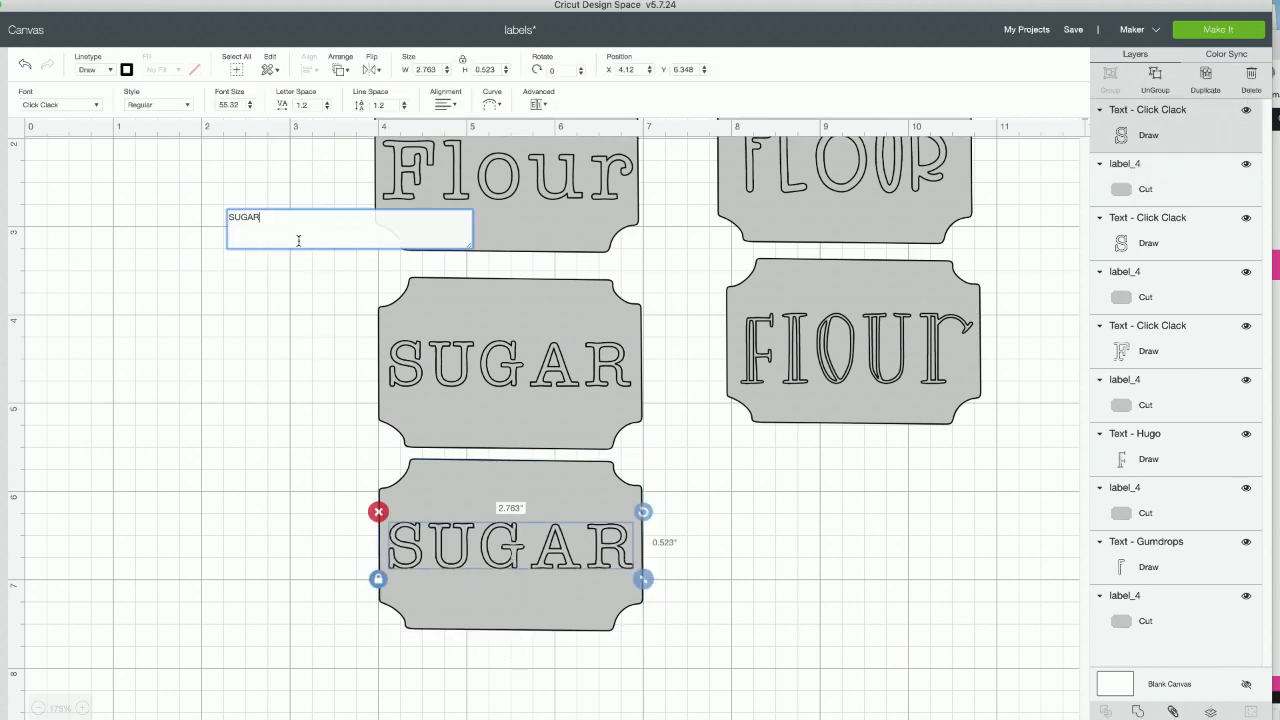
left_click_drag(260, 222, 149, 212)
key("BackSpace")
key("BackSpace")
key("BackSpace")
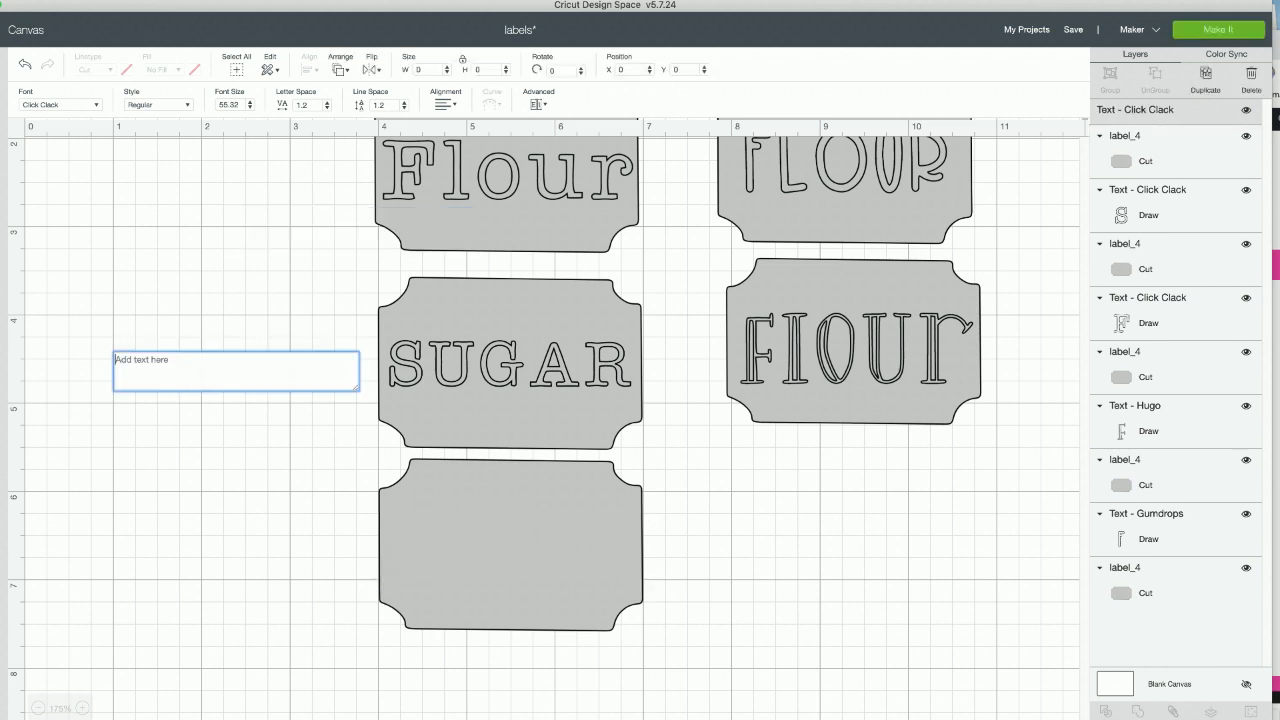
type("PASTA")
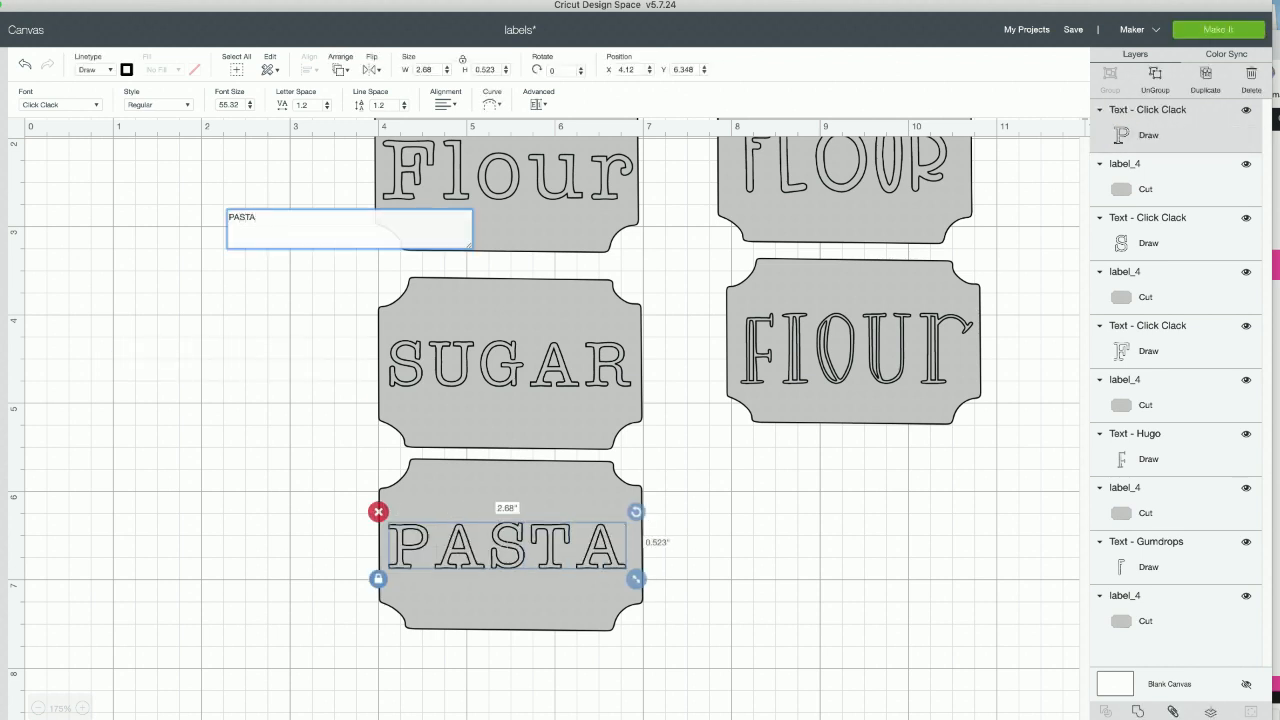
left_click(782, 552)
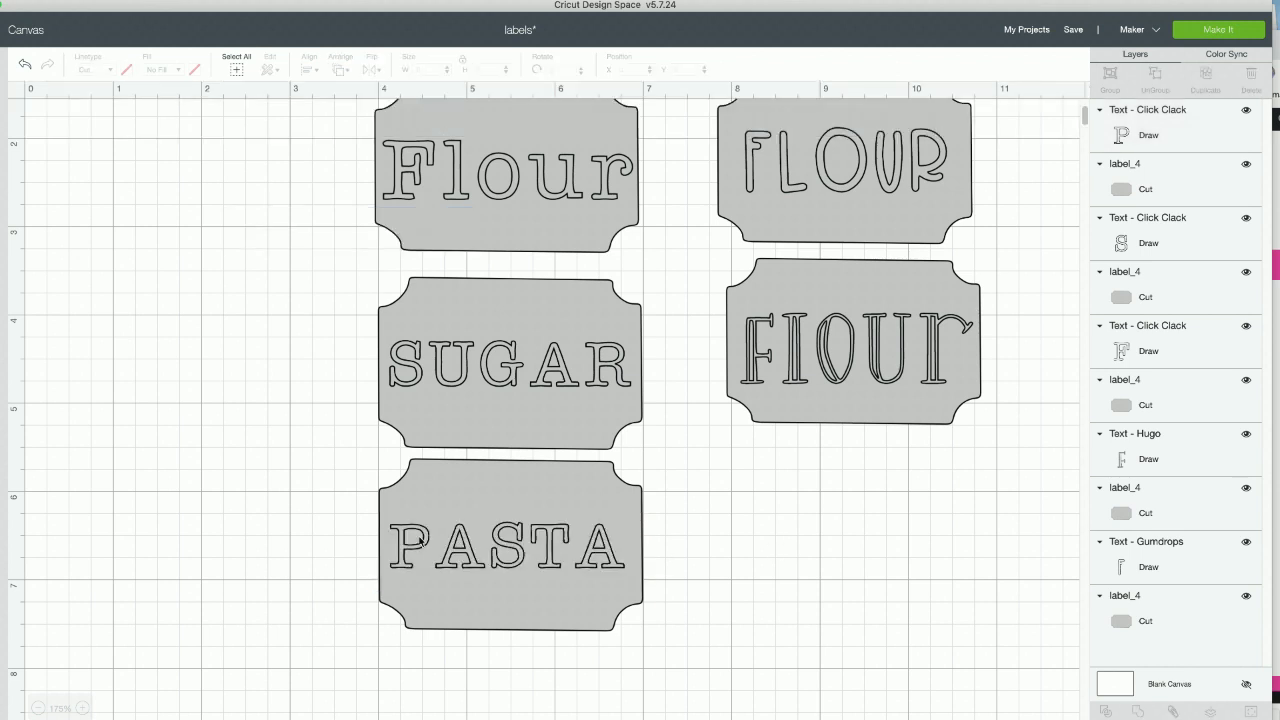
- Align the PASTA text and its label to each other with the Center option
left_click_drag(236, 543, 646, 541)
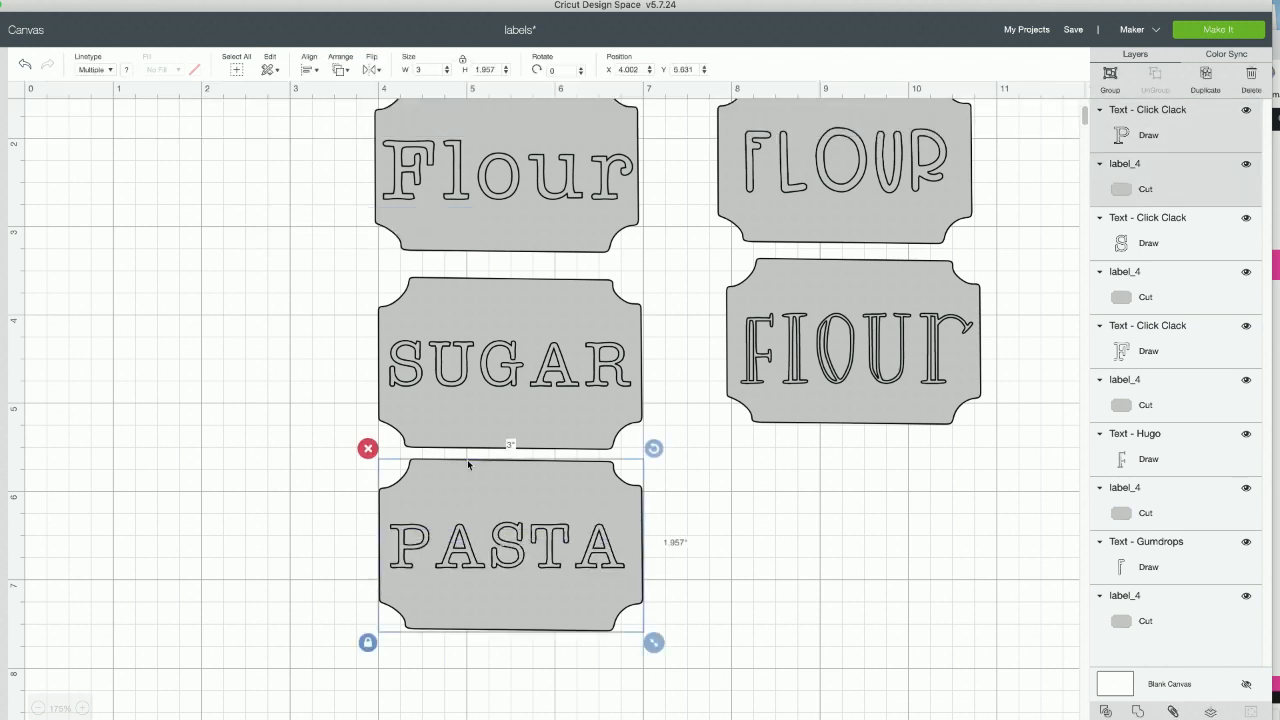
left_click(310, 70)
left_click(312, 227)
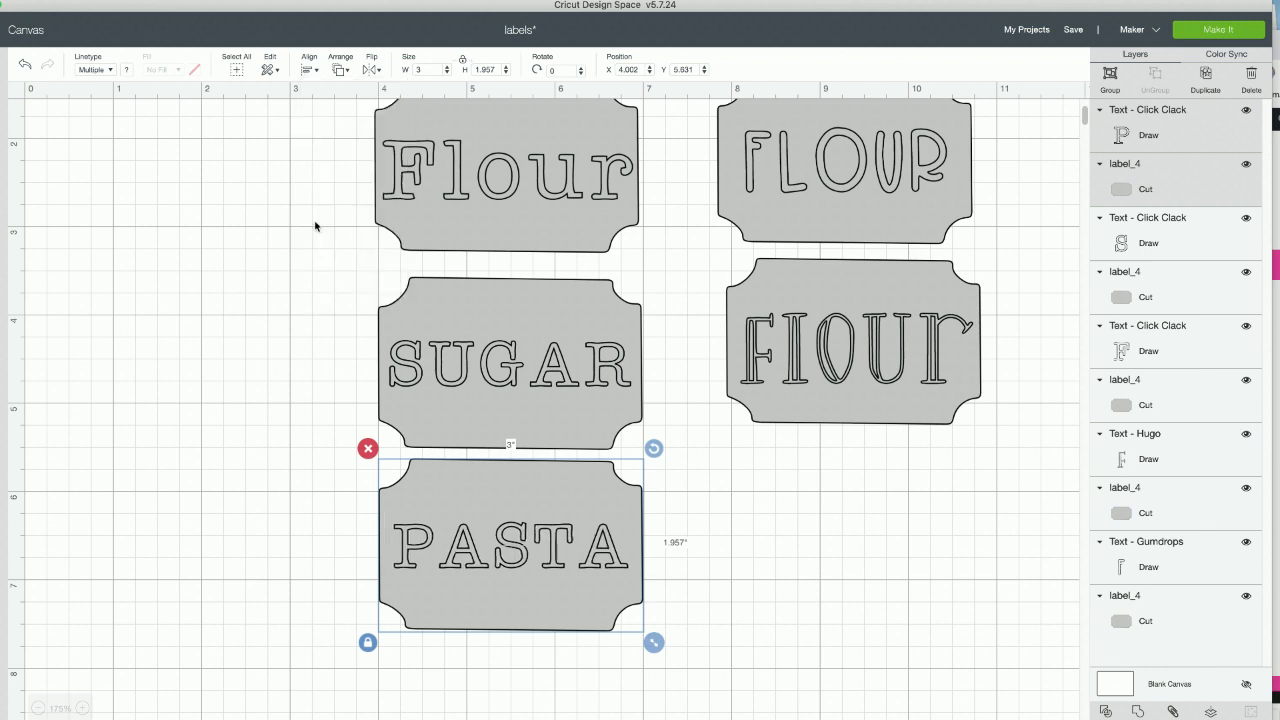
left_click(266, 508)
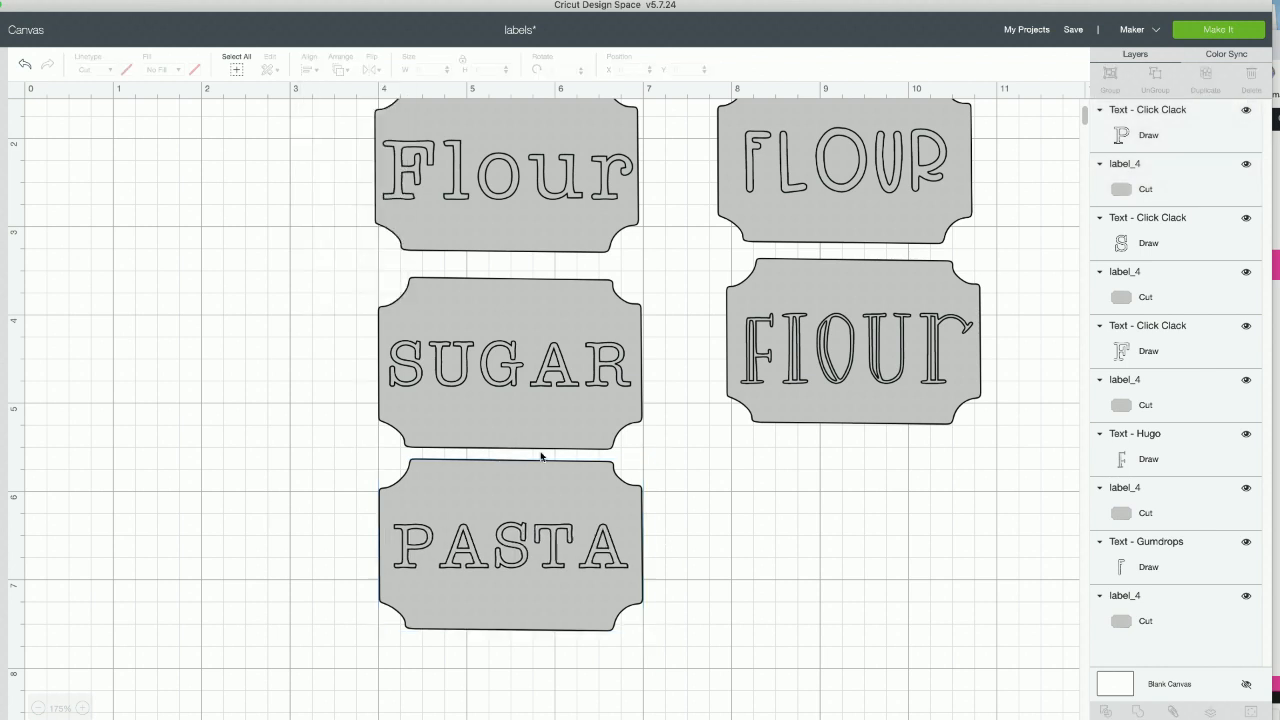
- Retype the Click Clack Flour text above the SUGAR label in capitals as FLOUR
double_click(549, 174)
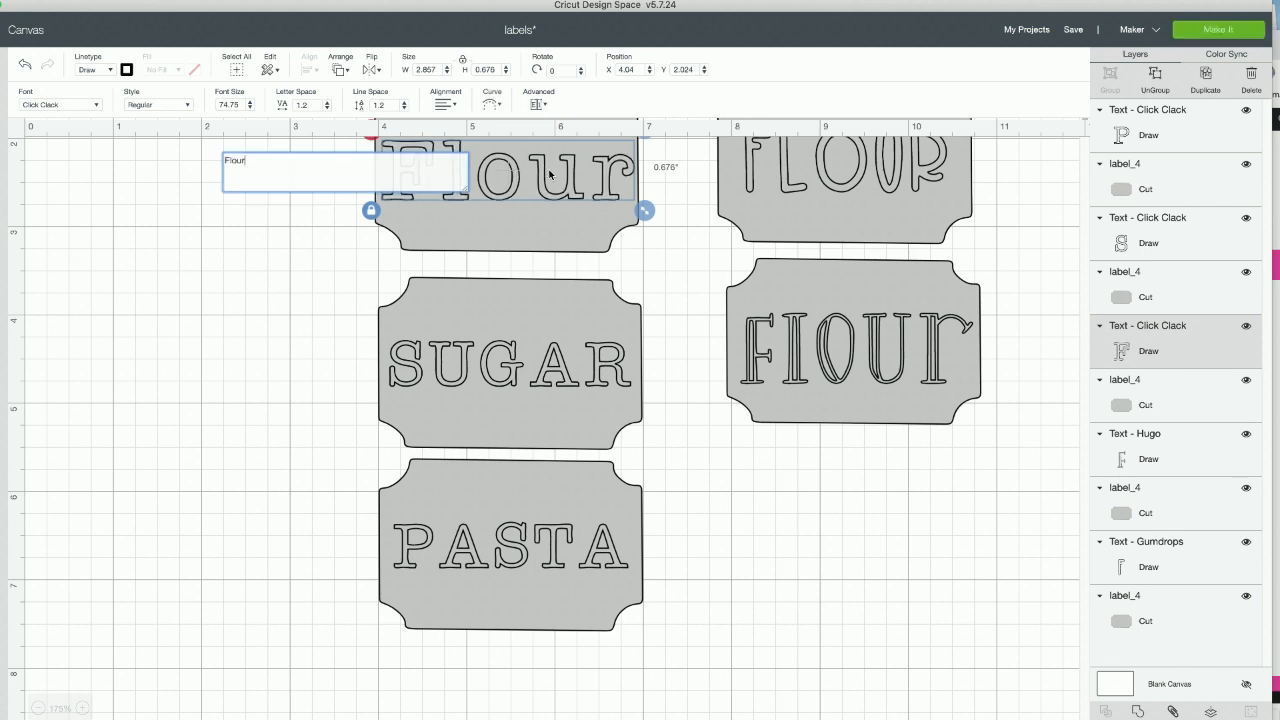
key("BackSpace")
key("BackSpace")
key("BackSpace")
key("BackSpace")
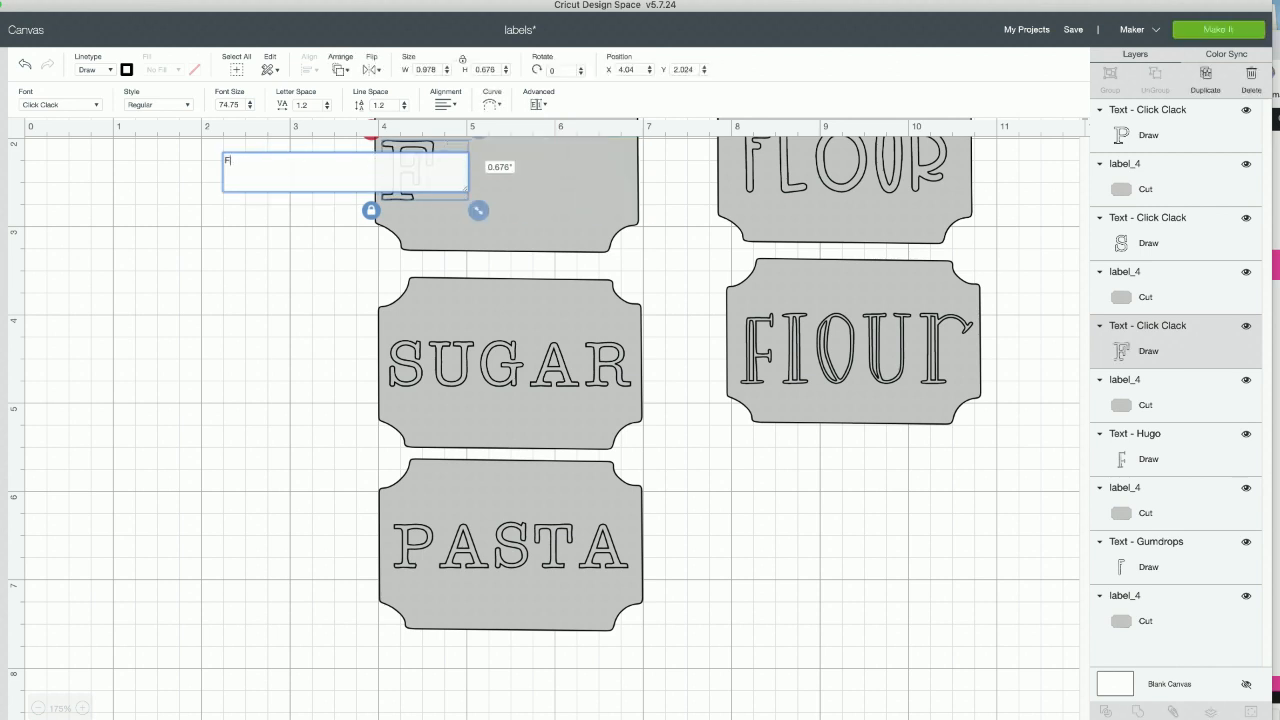
type("LOU")
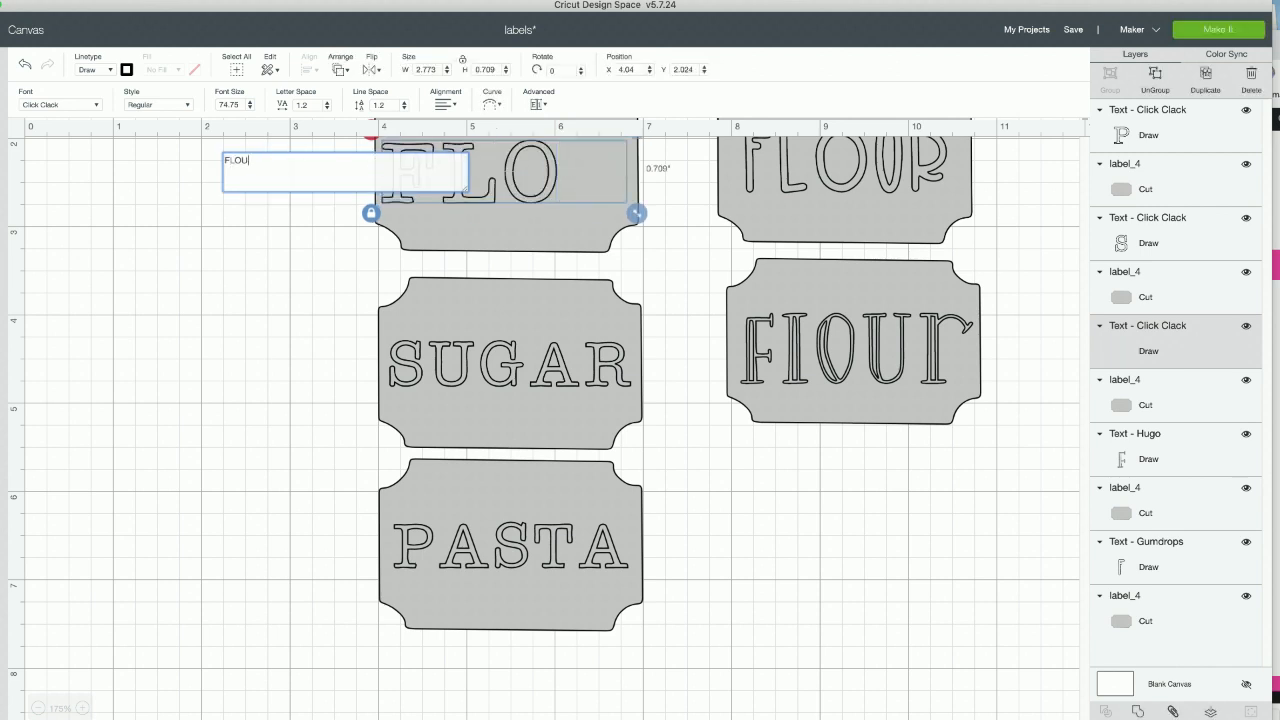
type("R")
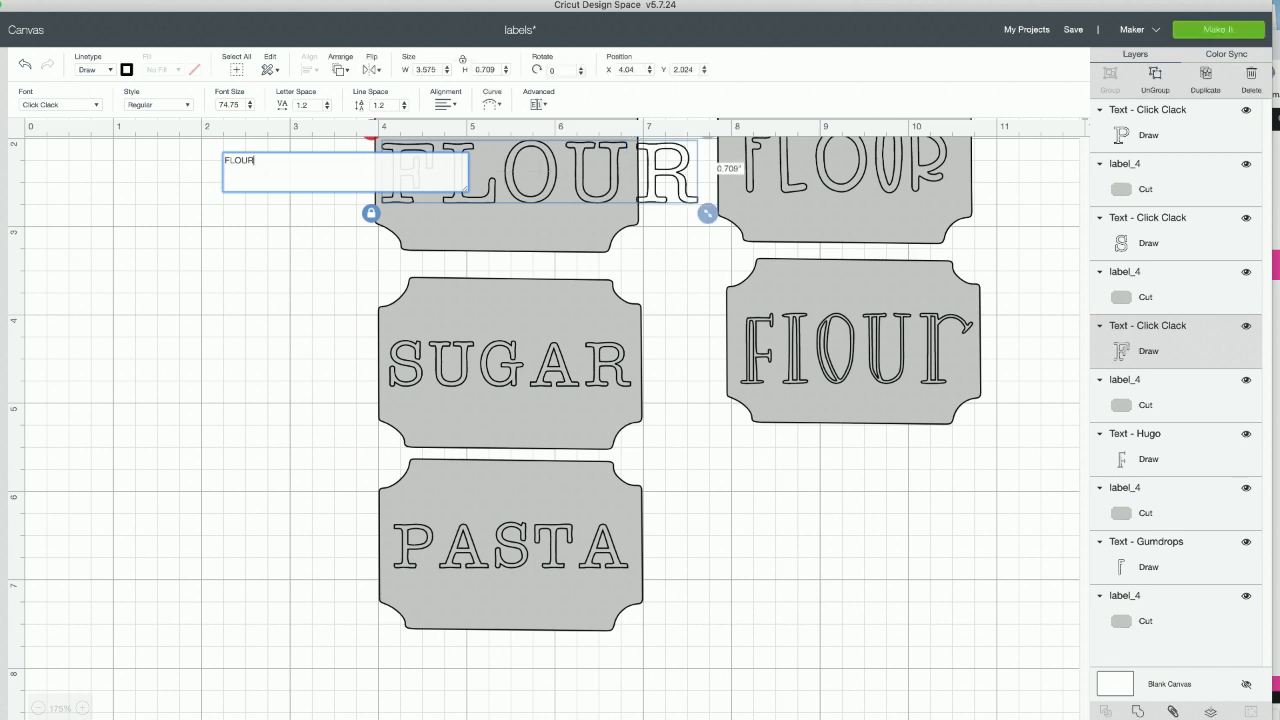
left_click(277, 296)
- Shrink the Click Clack FLOUR text to about 2.72 inches wide so it fits inside its label
scroll(277, 296, "up", 3)
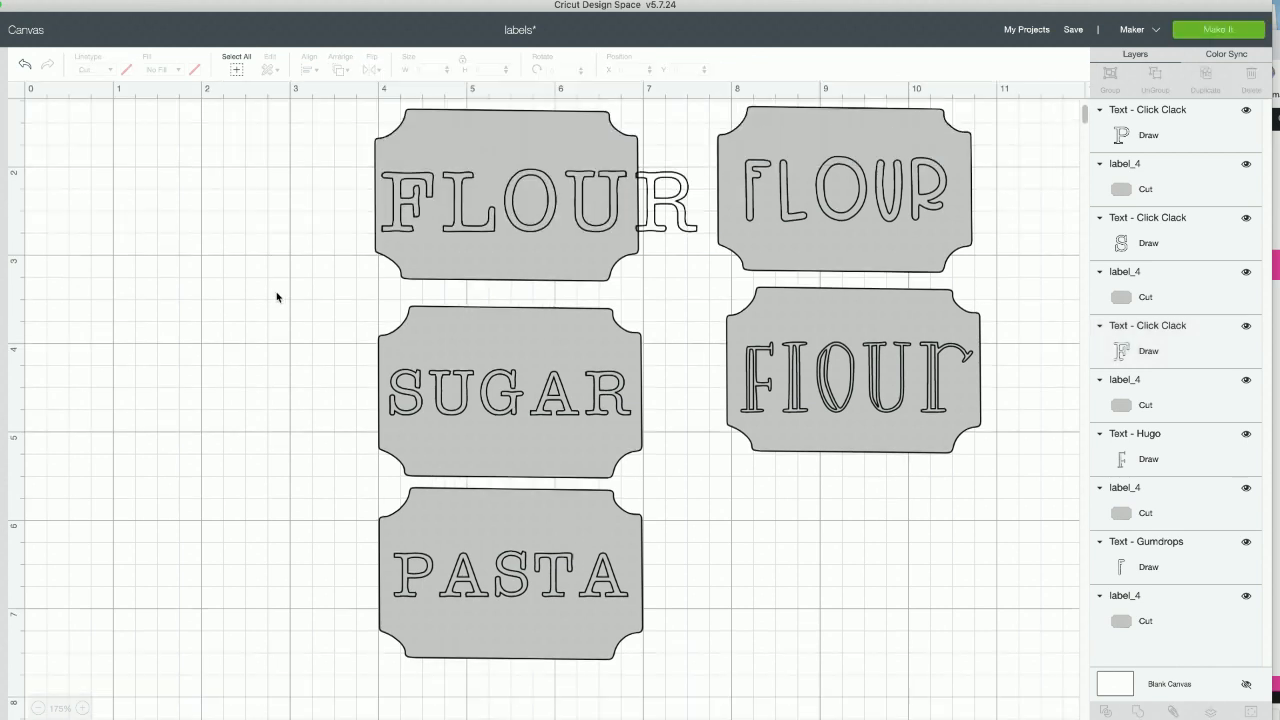
left_click(500, 333)
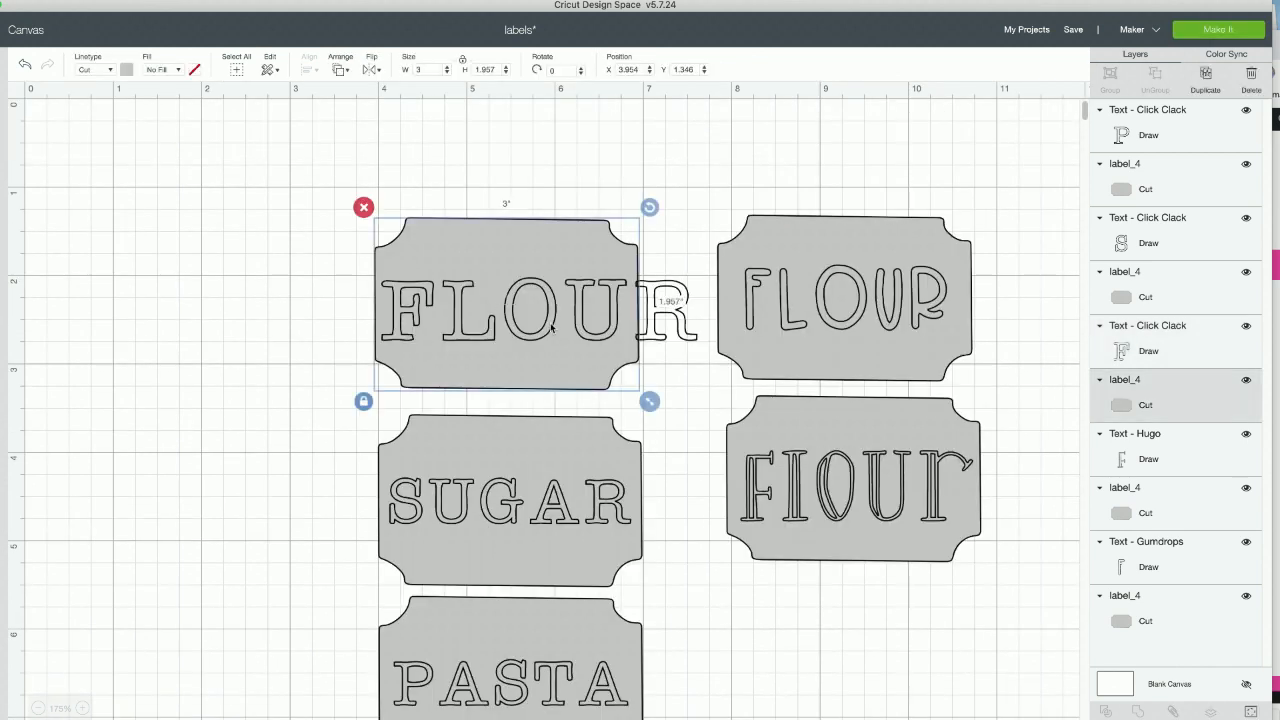
left_click(680, 326)
left_click_drag(708, 352, 634, 340)
- Align the Click Clack FLOUR text and its label to each other with the Center option
left_click_drag(286, 312, 546, 294)
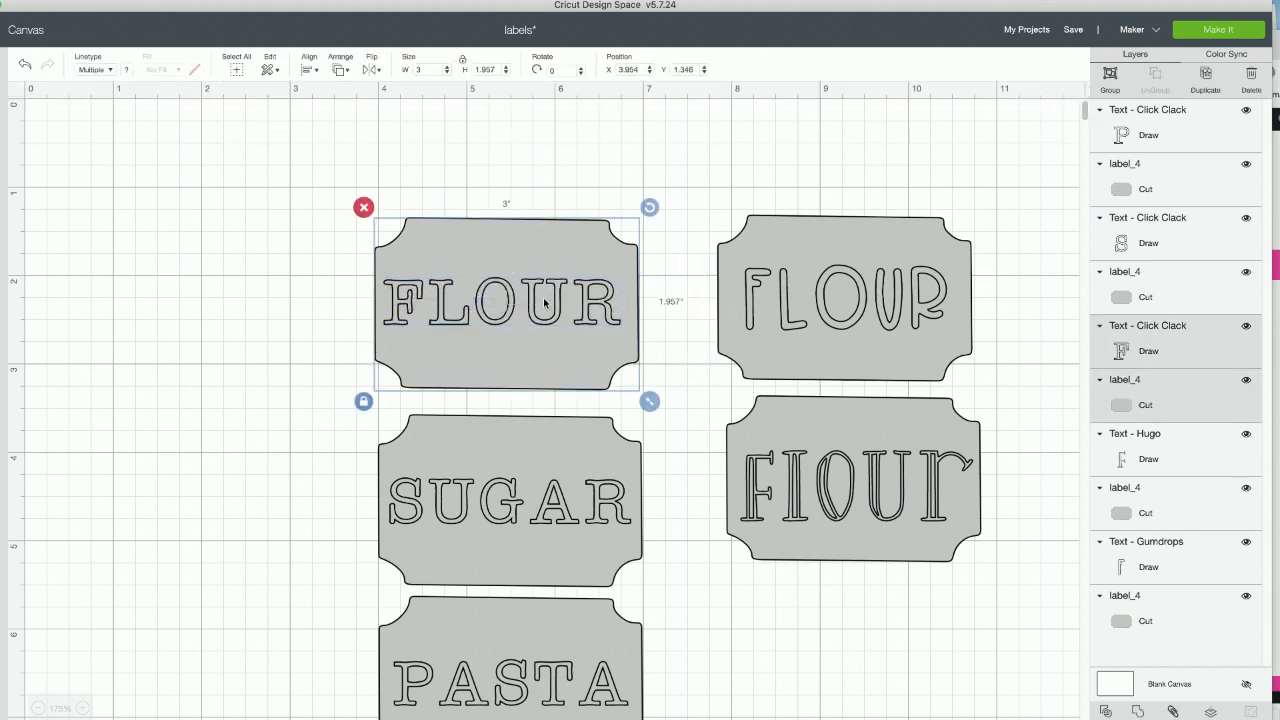
left_click(309, 70)
left_click(326, 229)
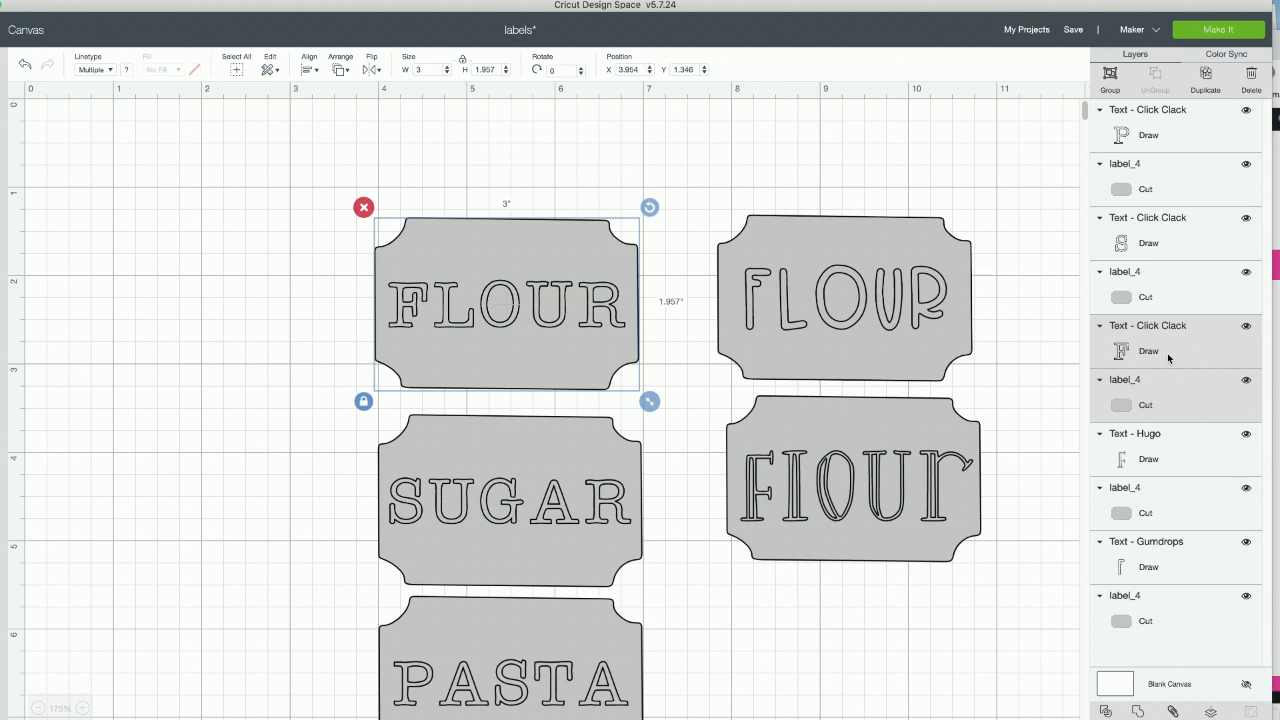
- Attach the Click Clack FLOUR text to its label
left_click(1168, 357)
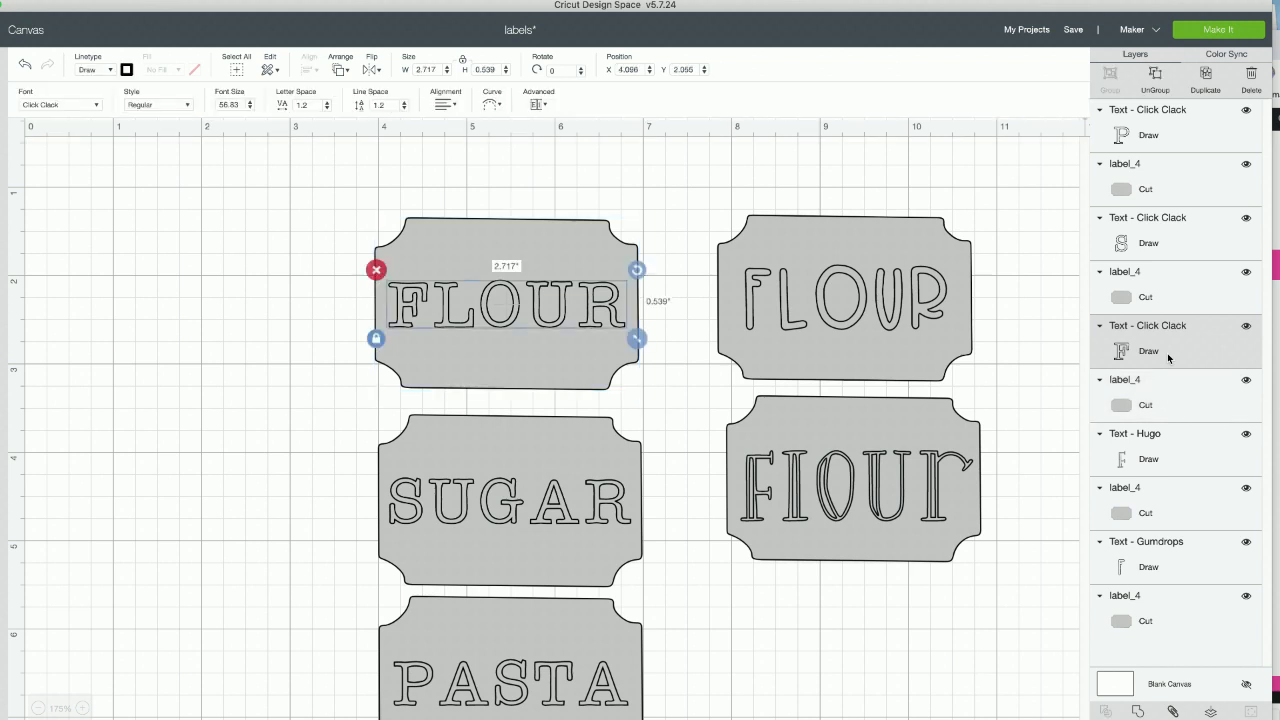
left_click_drag(658, 197, 363, 343)
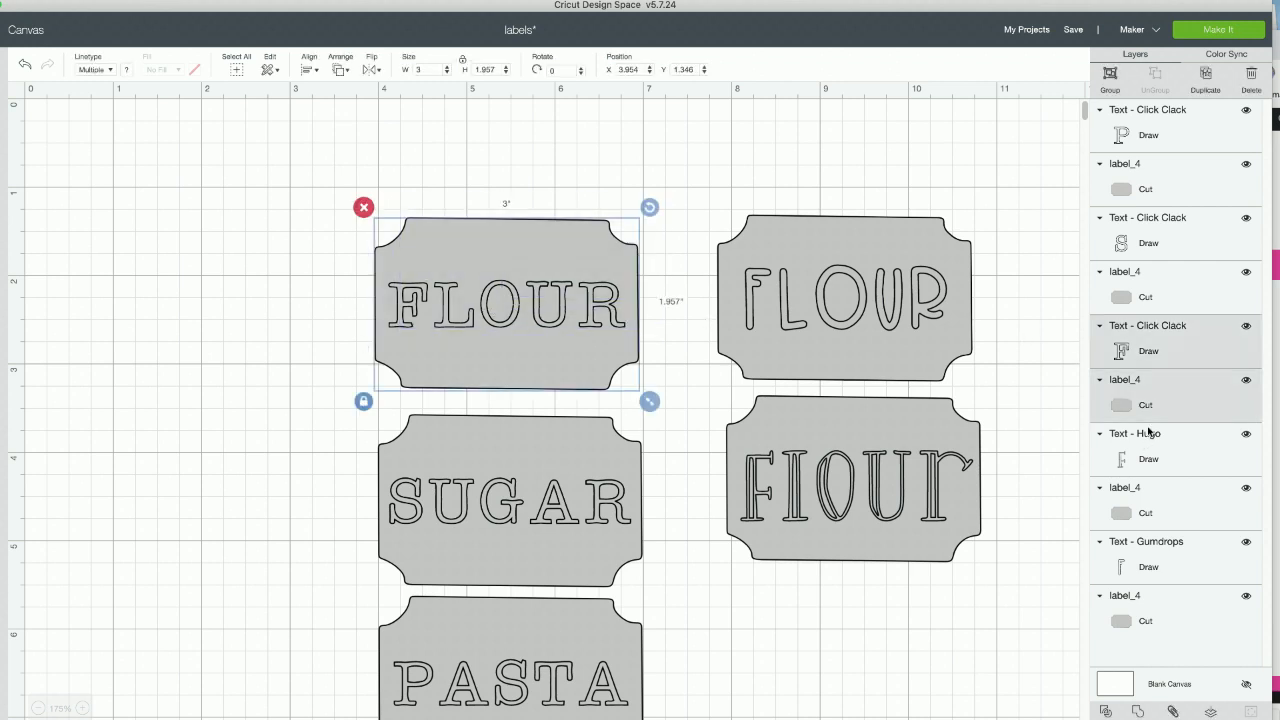
left_click(1173, 711)
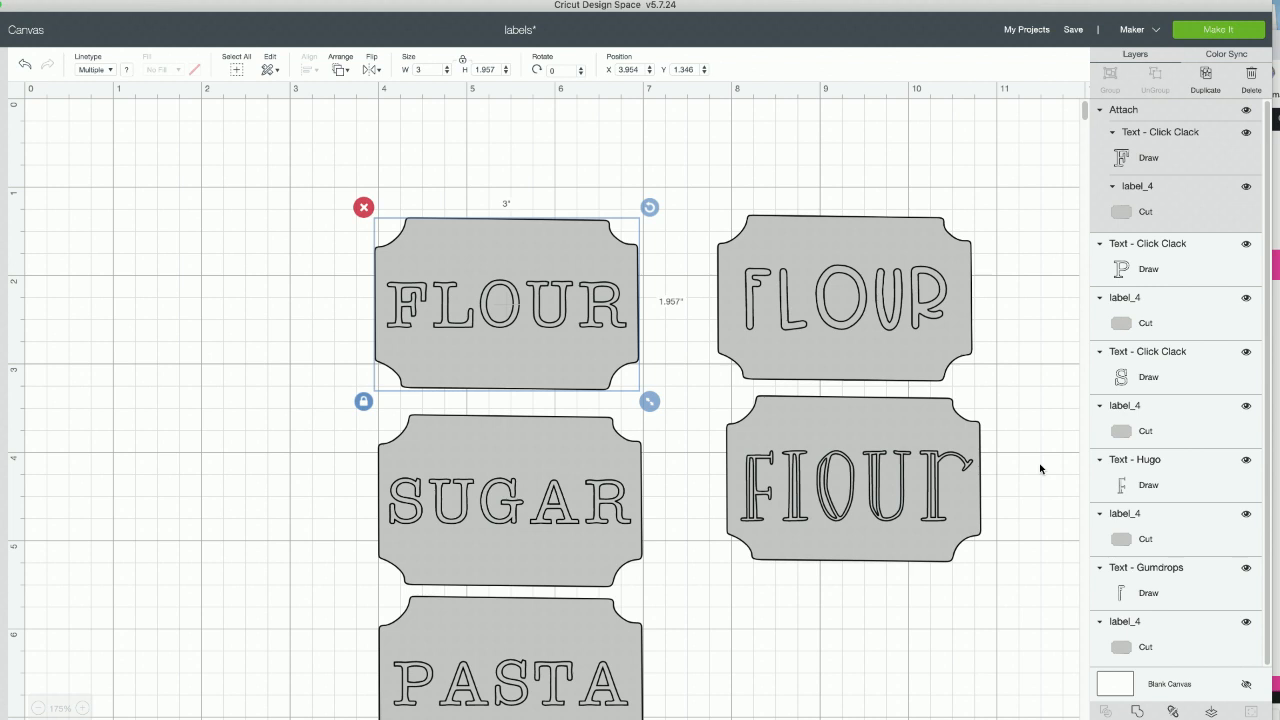
- Nudge the attached FLOUR label down and return it to its original position
key("Down")
key("Down")
key("Down")
key("Up")
key("Up")
key("Up")
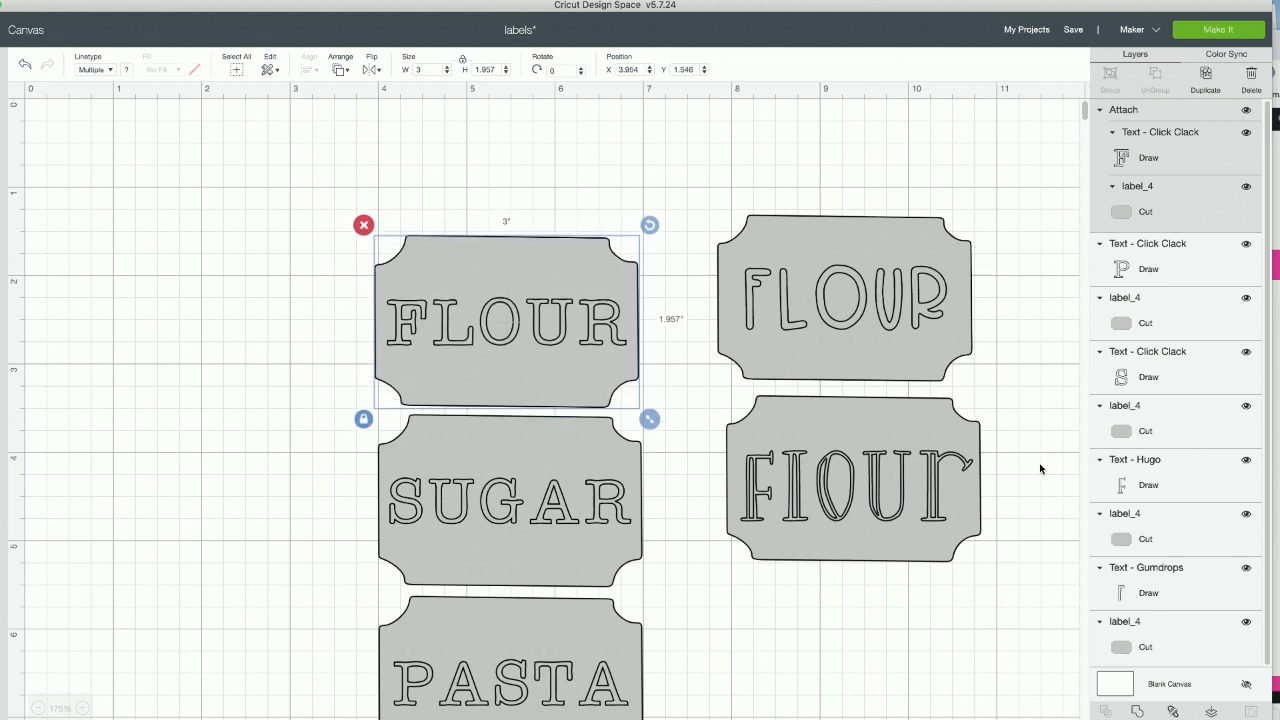
left_click(990, 348)
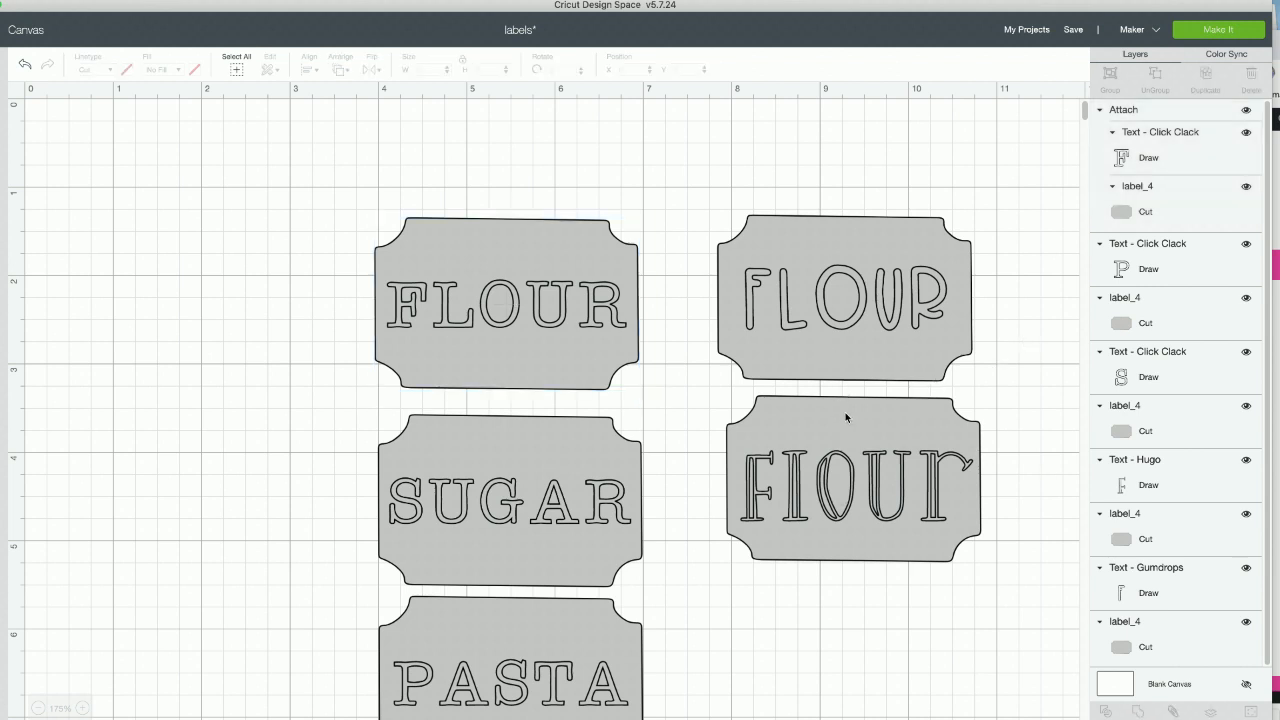
- Attach the SUGAR text to its label
scroll(295, 456, "down", 5)
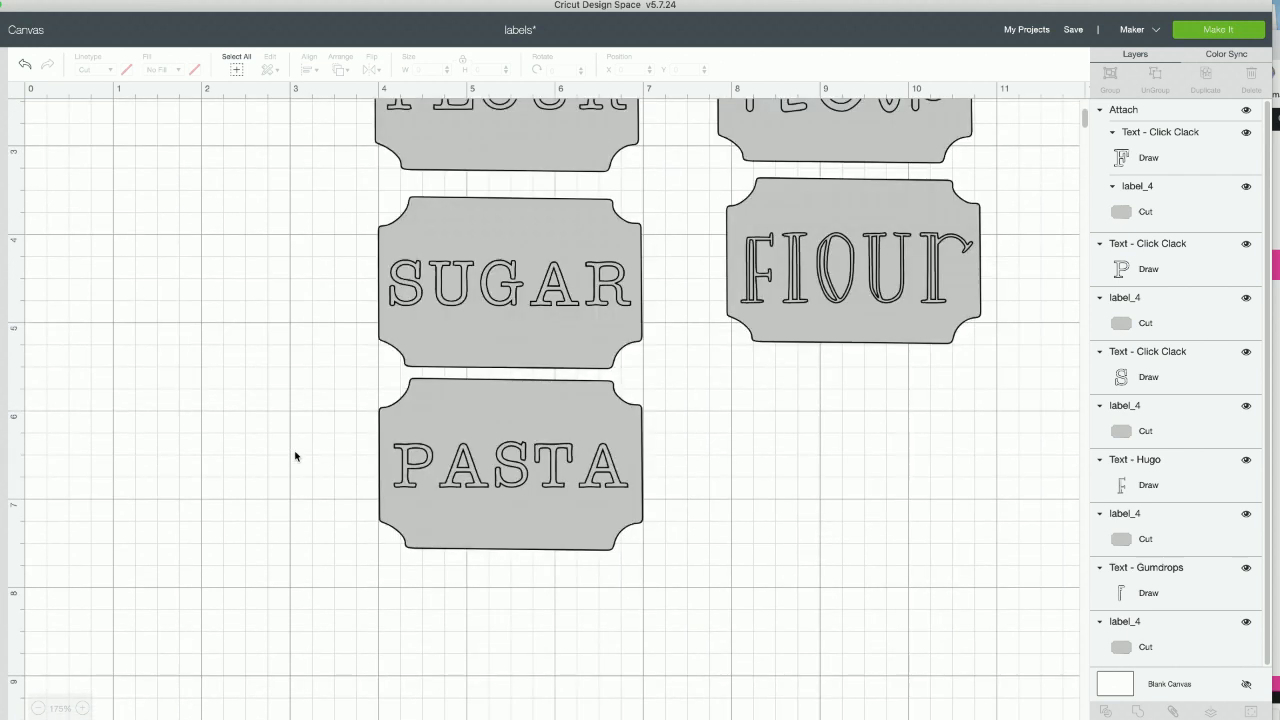
left_click_drag(329, 279, 578, 271)
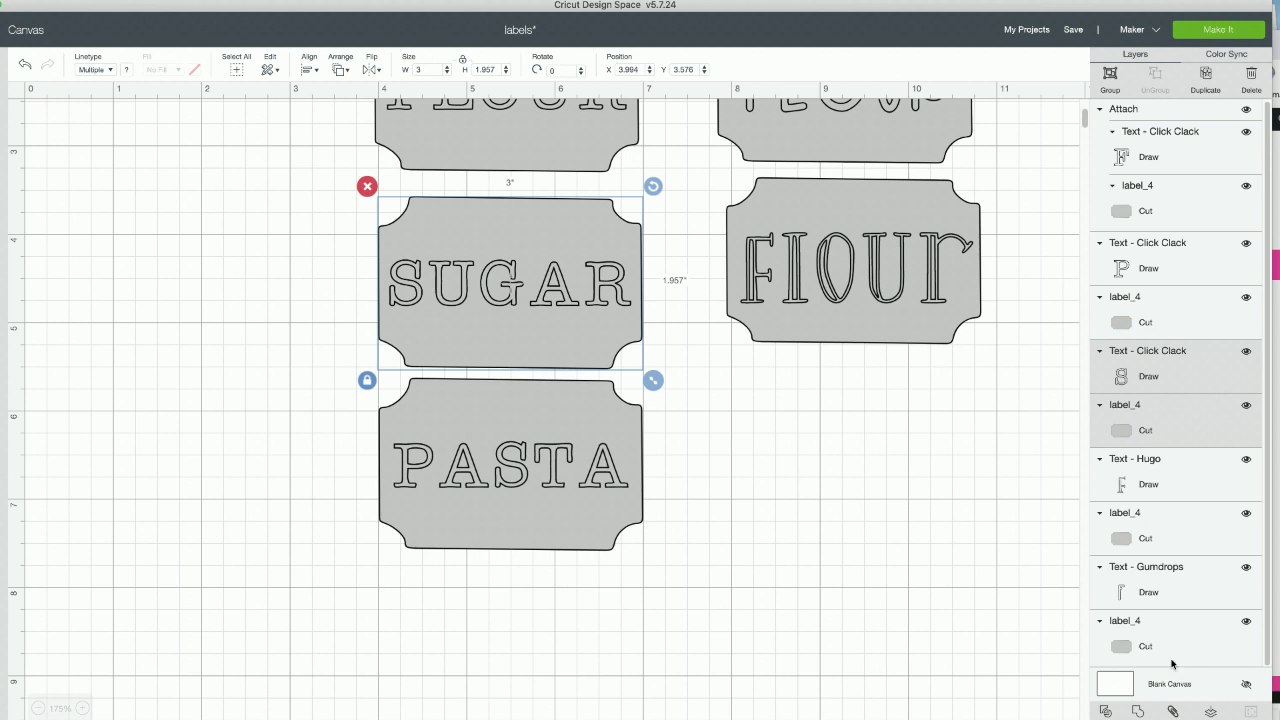
left_click(1172, 711)
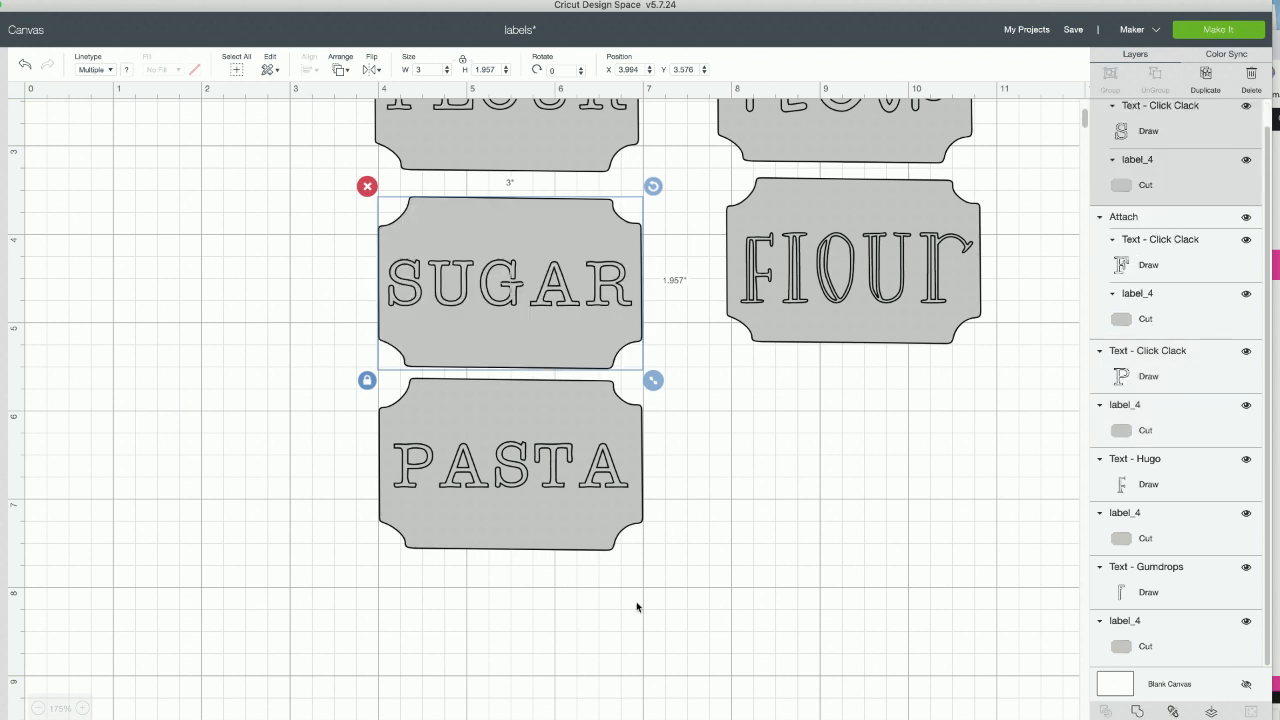
left_click(403, 609)
- Duplicate the PASTA text with its label and place the copy left of the FLOUR label, at about X 0.708, Y 1.258
left_click_drag(339, 585, 574, 456)
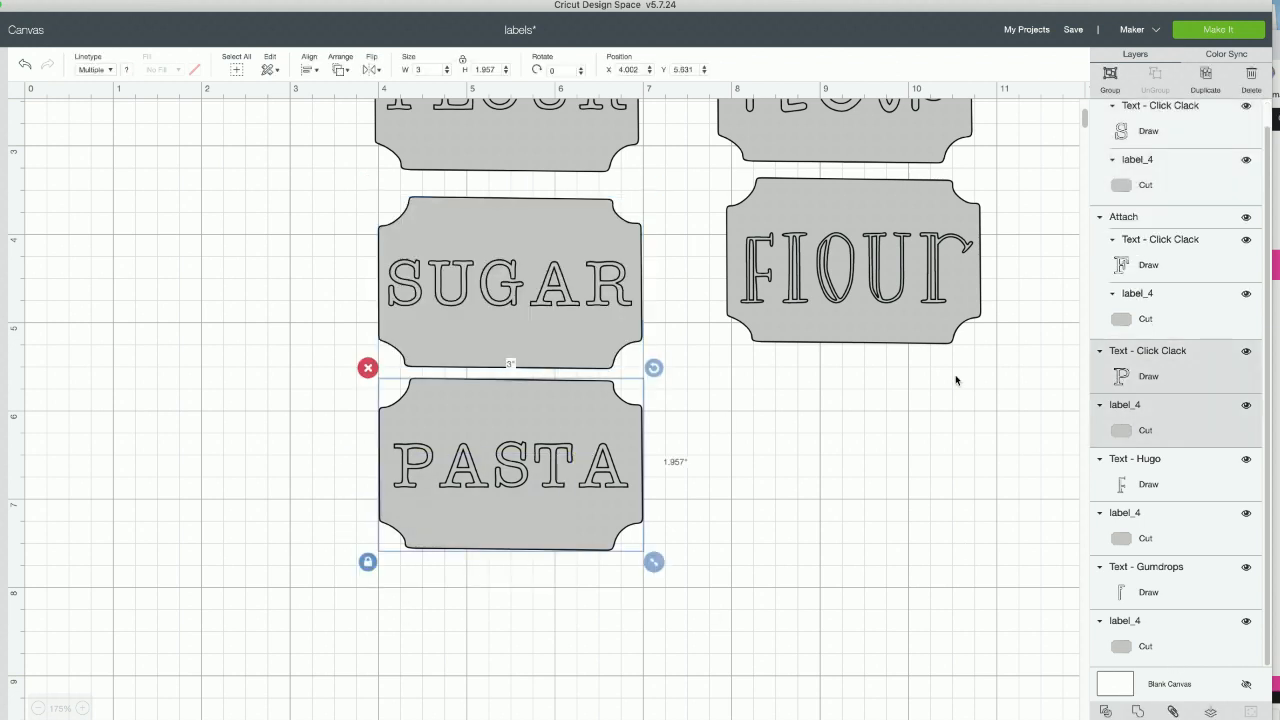
left_click(1201, 78)
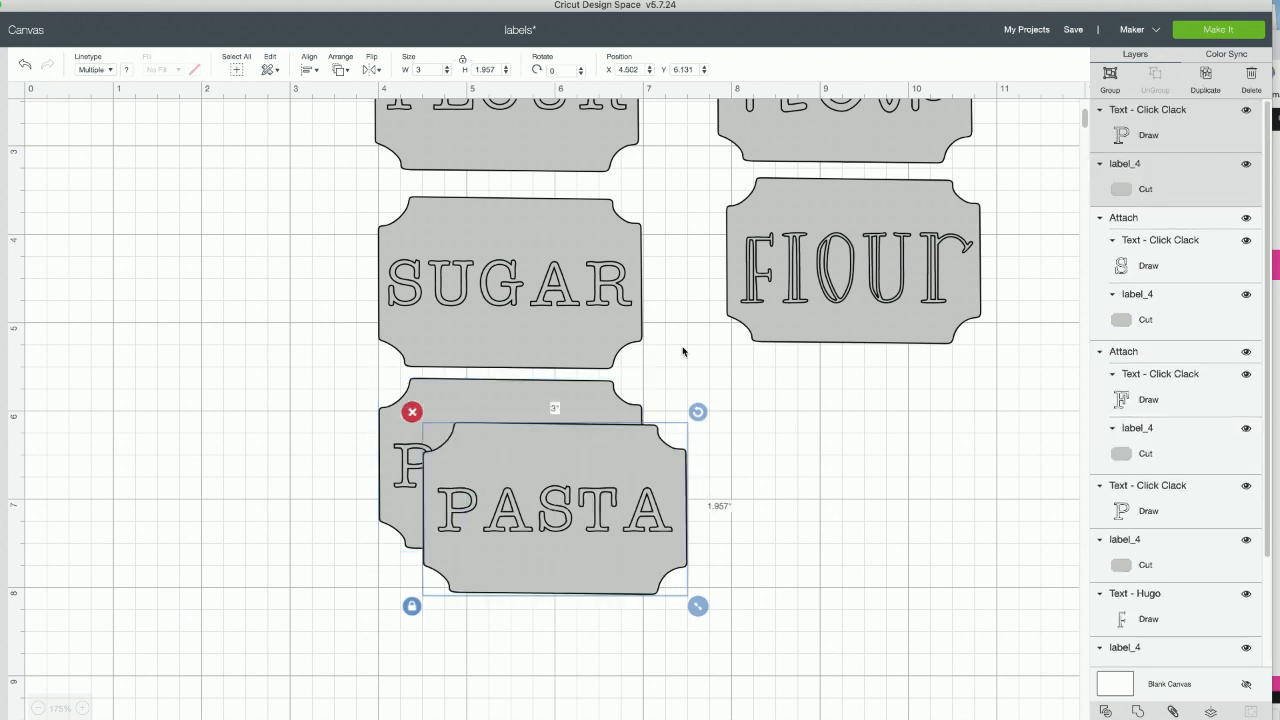
left_click_drag(611, 540, 271, 203)
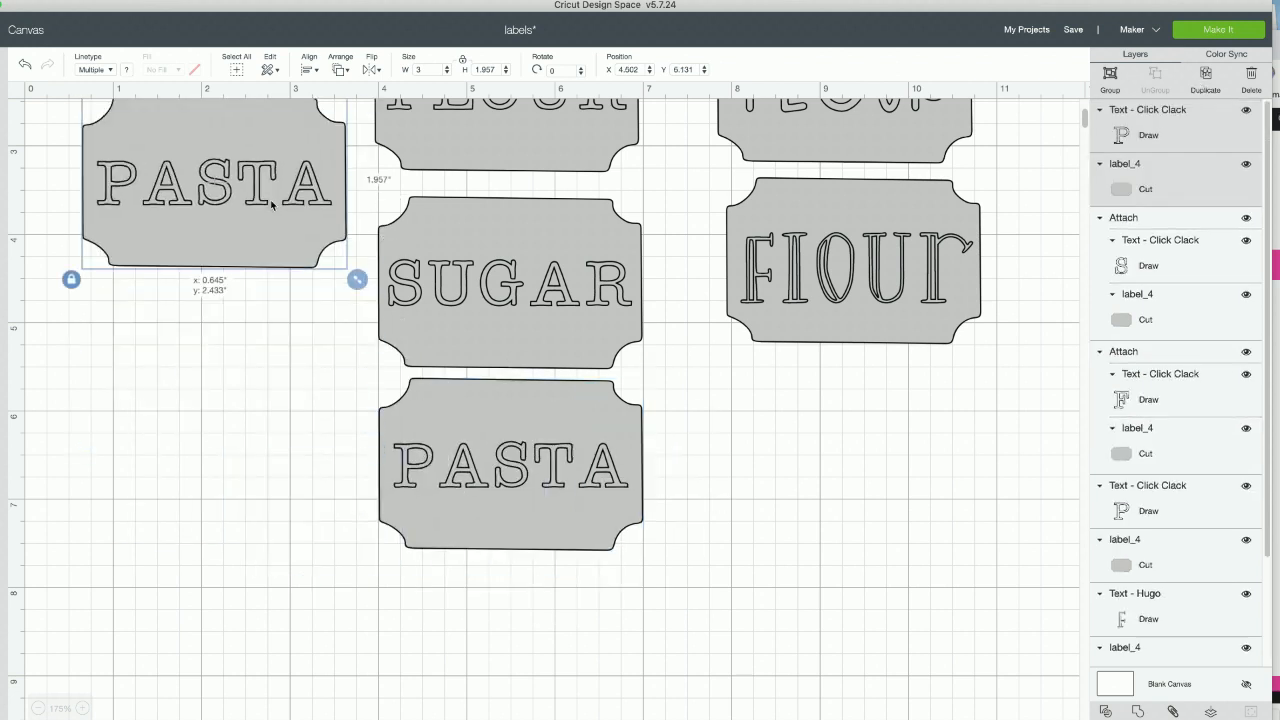
scroll(285, 312, "up", 5)
left_click_drag(221, 350, 227, 256)
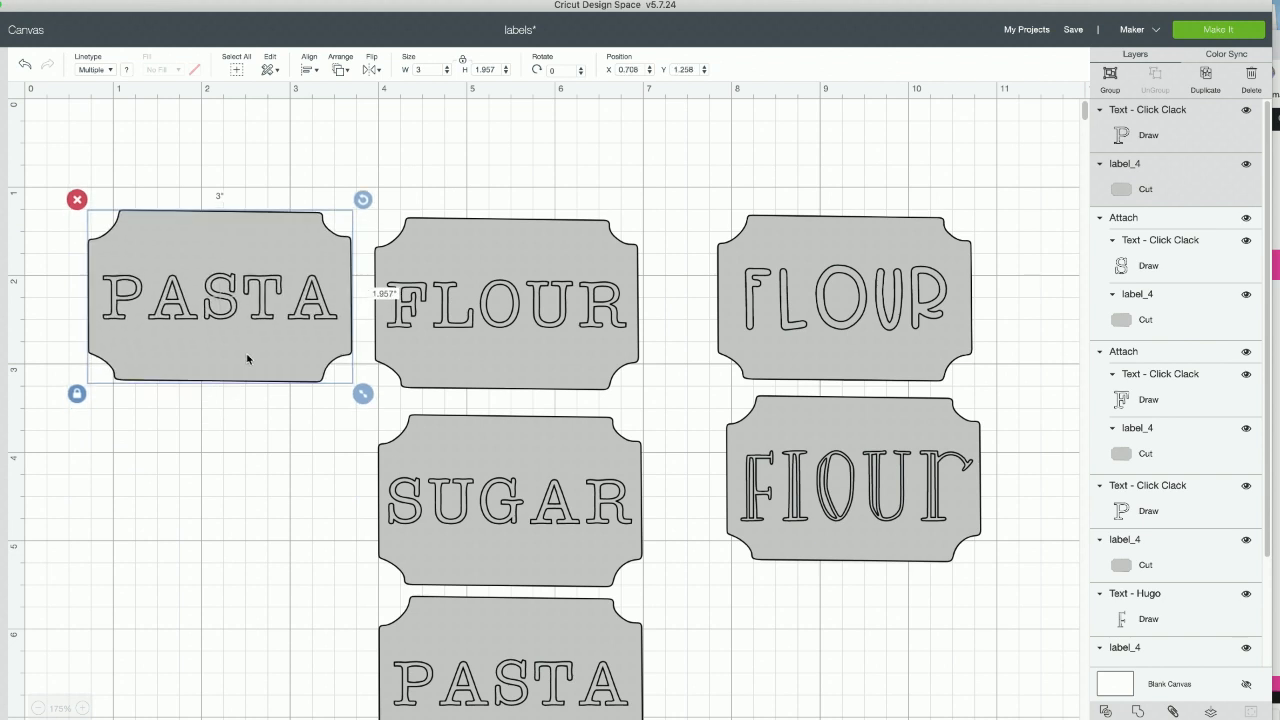
- Attach the original PASTA text below SUGAR to its label
scroll(580, 450, "down", 1)
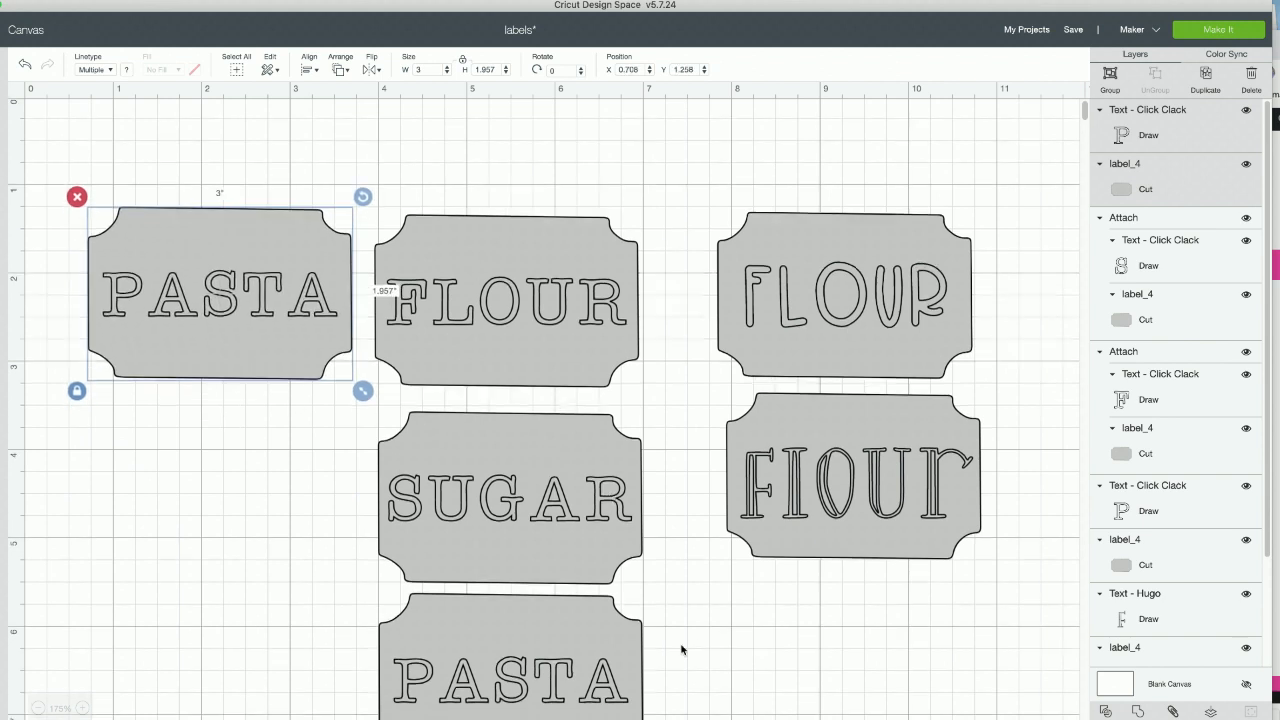
scroll(686, 640, "down", 3)
scroll(688, 632, "up", 3)
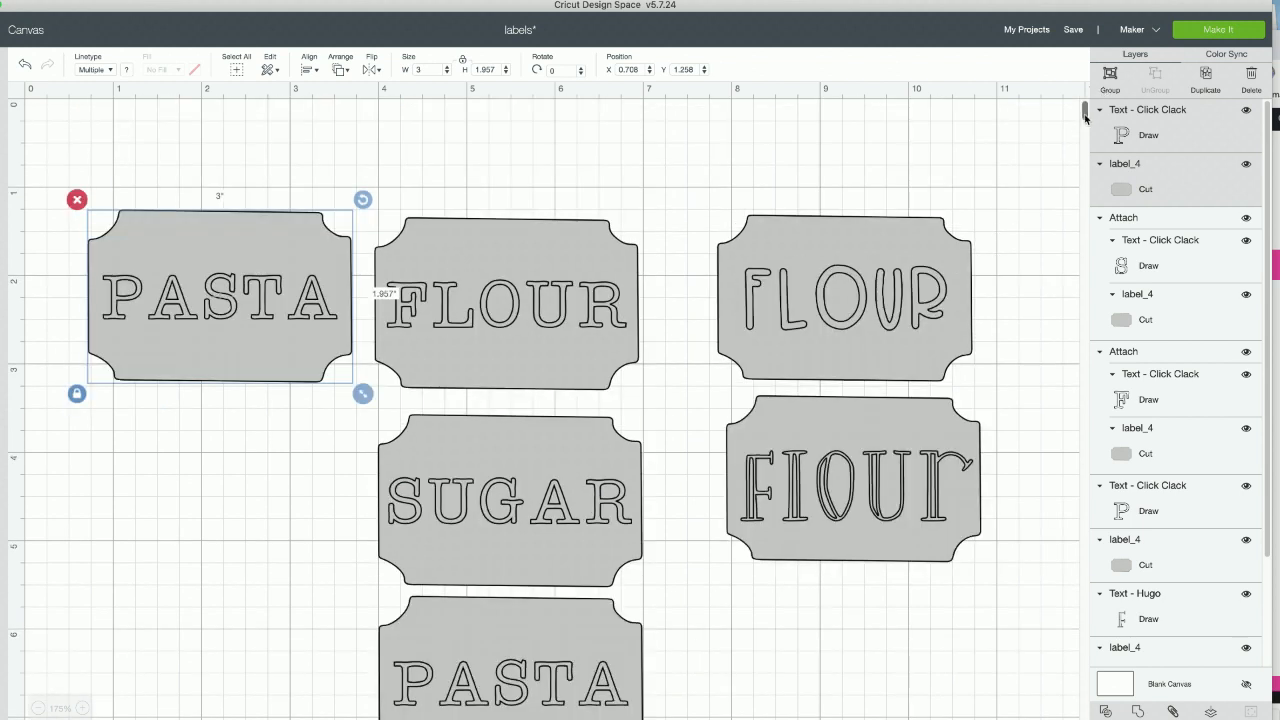
scroll(1087, 122, "down", 3)
scroll(1087, 122, "up", 1)
scroll(1087, 122, "up", 1)
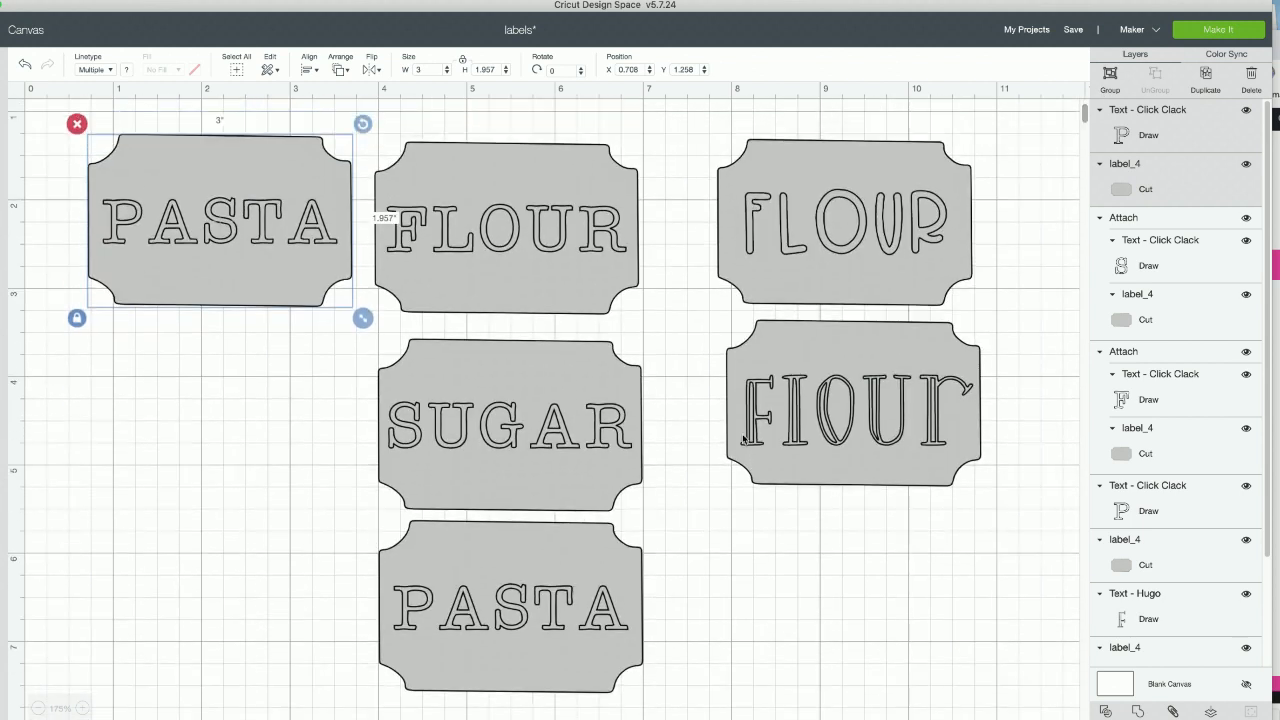
left_click_drag(722, 640, 640, 604)
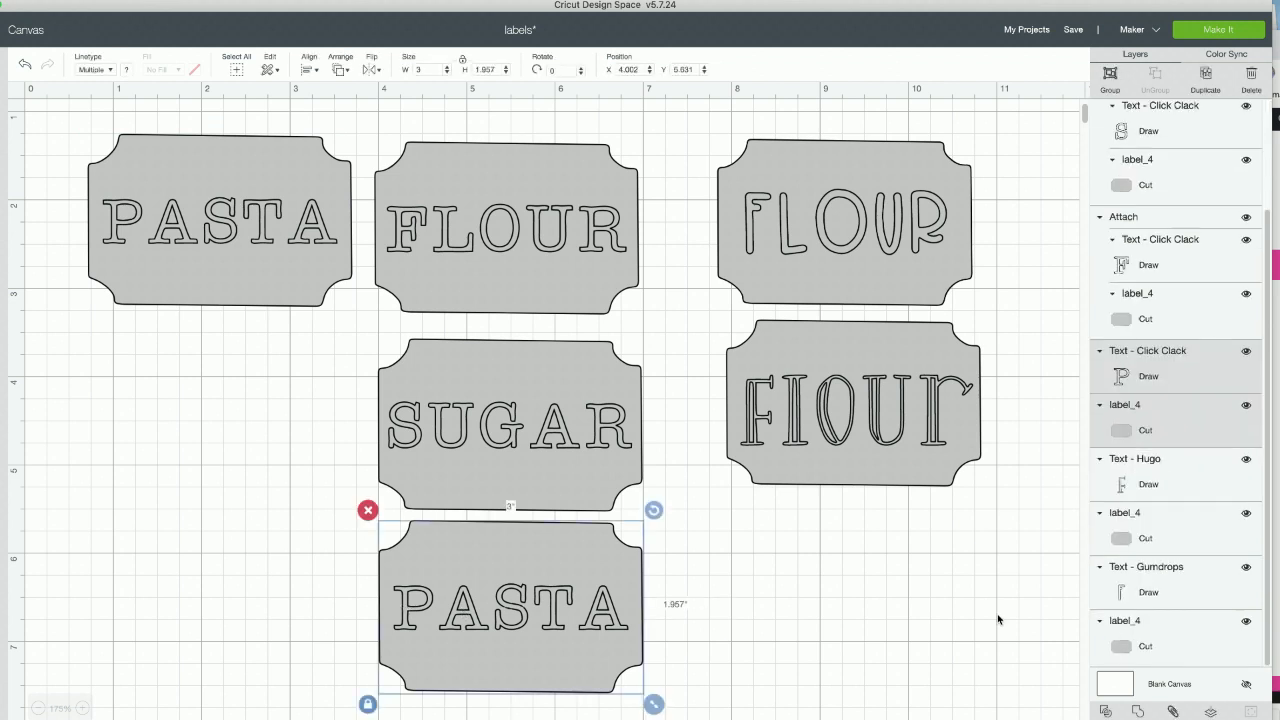
left_click(1170, 711)
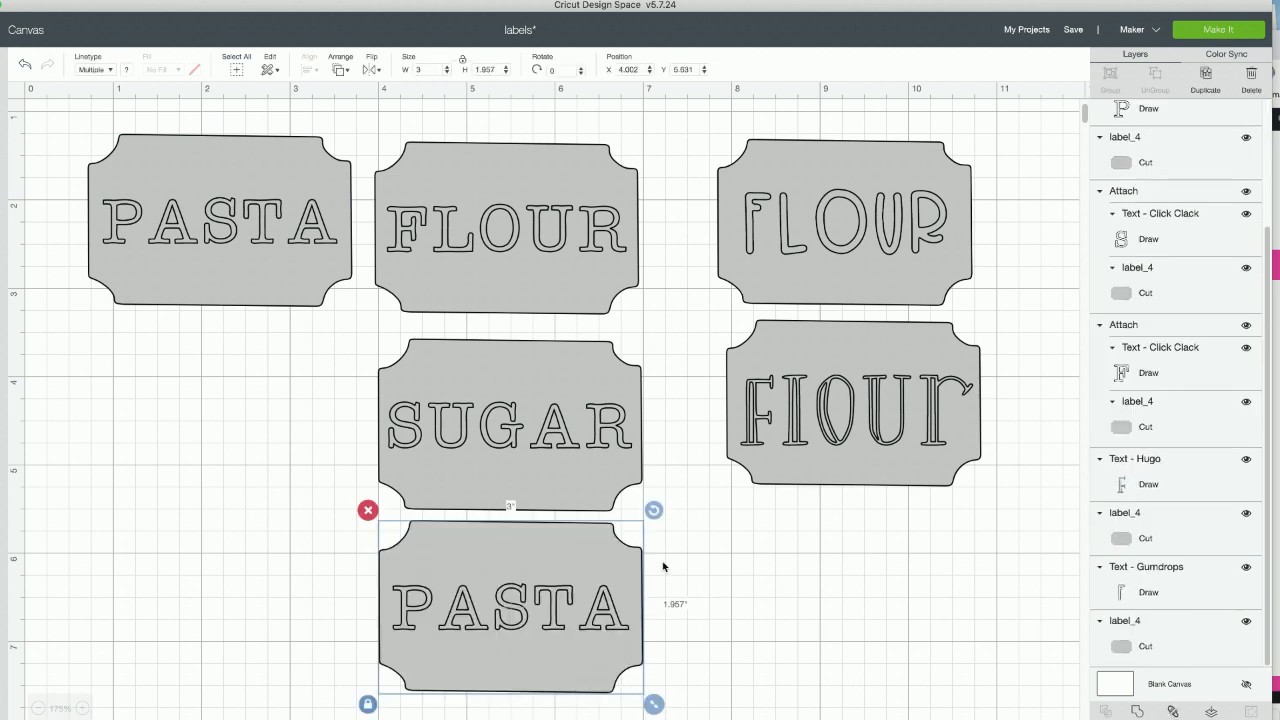
left_click(297, 243)
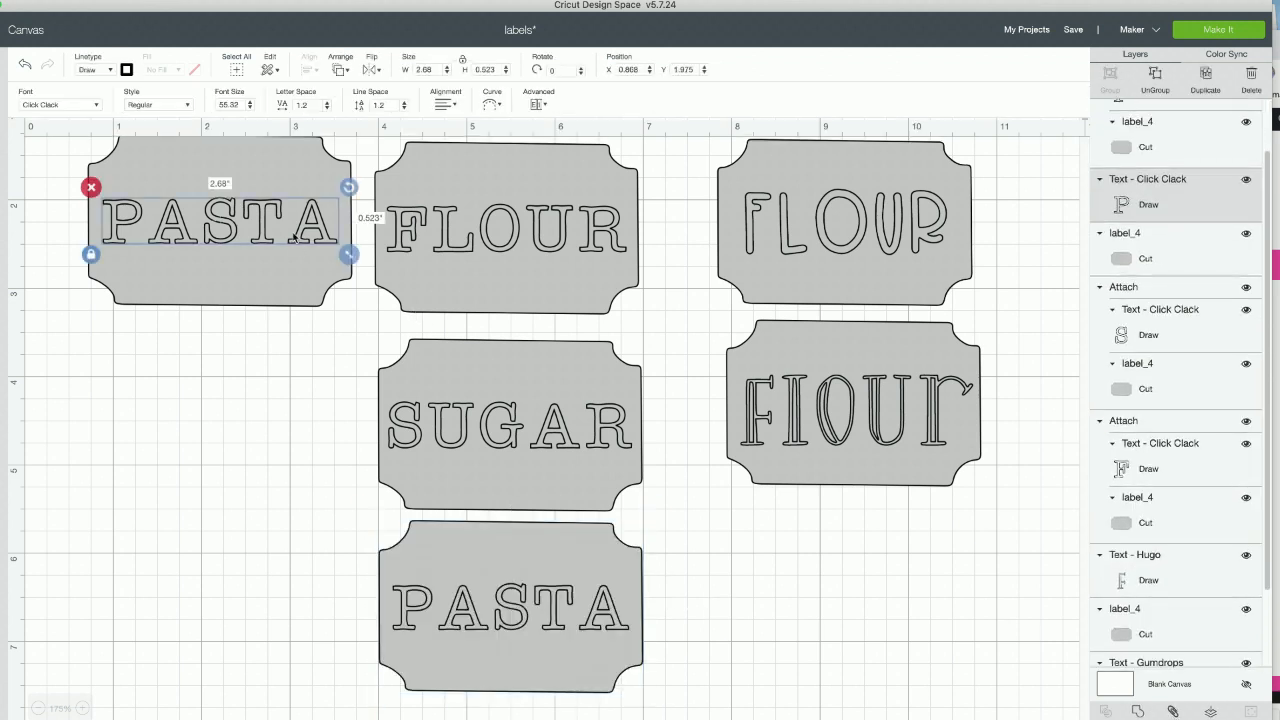
double_click(297, 243)
left_click_drag(150, 194, 55, 177)
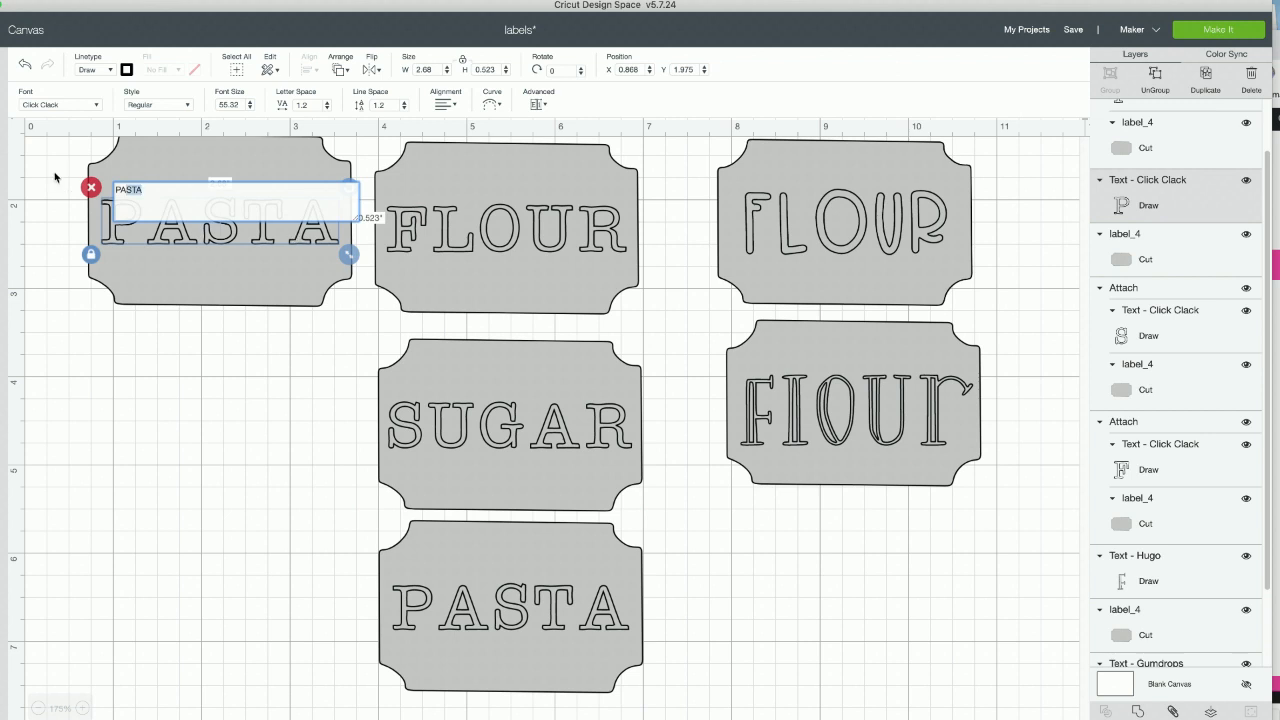
left_click(55, 177)
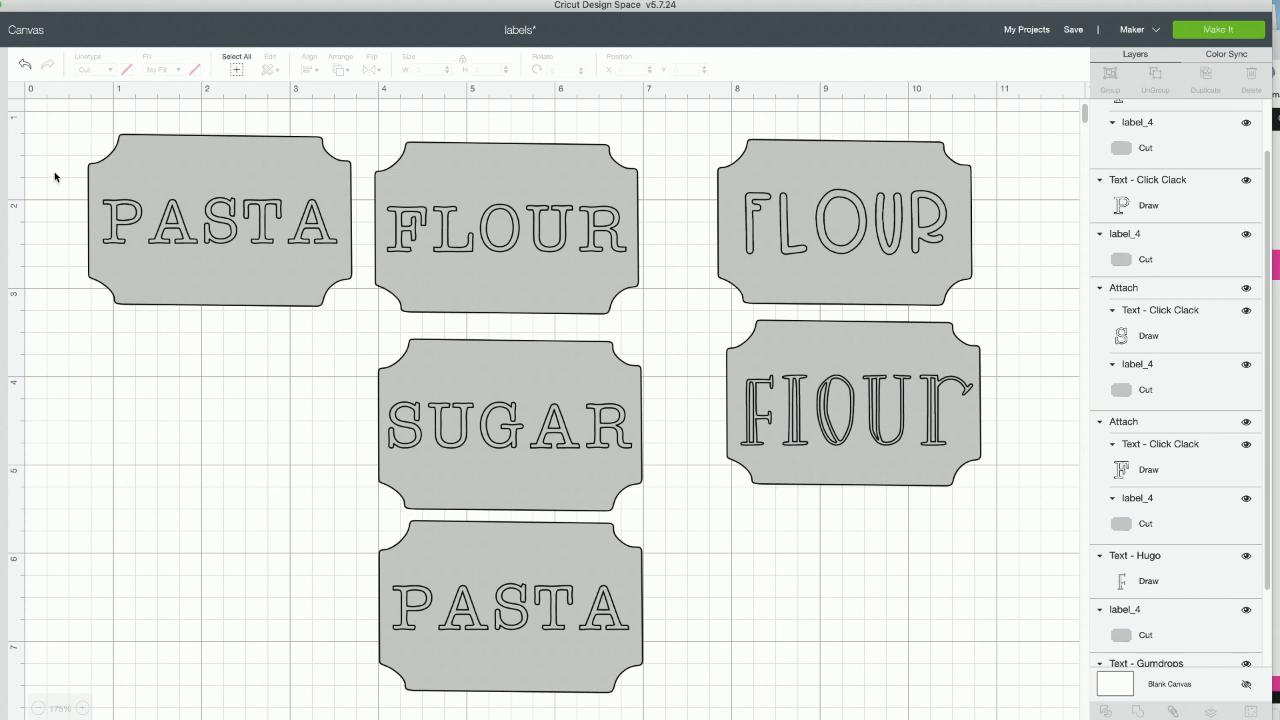
- Change the text on the duplicated PASTA label beside FLOUR to RICE
double_click(256, 217)
key("BackSpace")
key("BackSpace")
key("BackSpace")
key("BackSpace")
key("BackSpace")
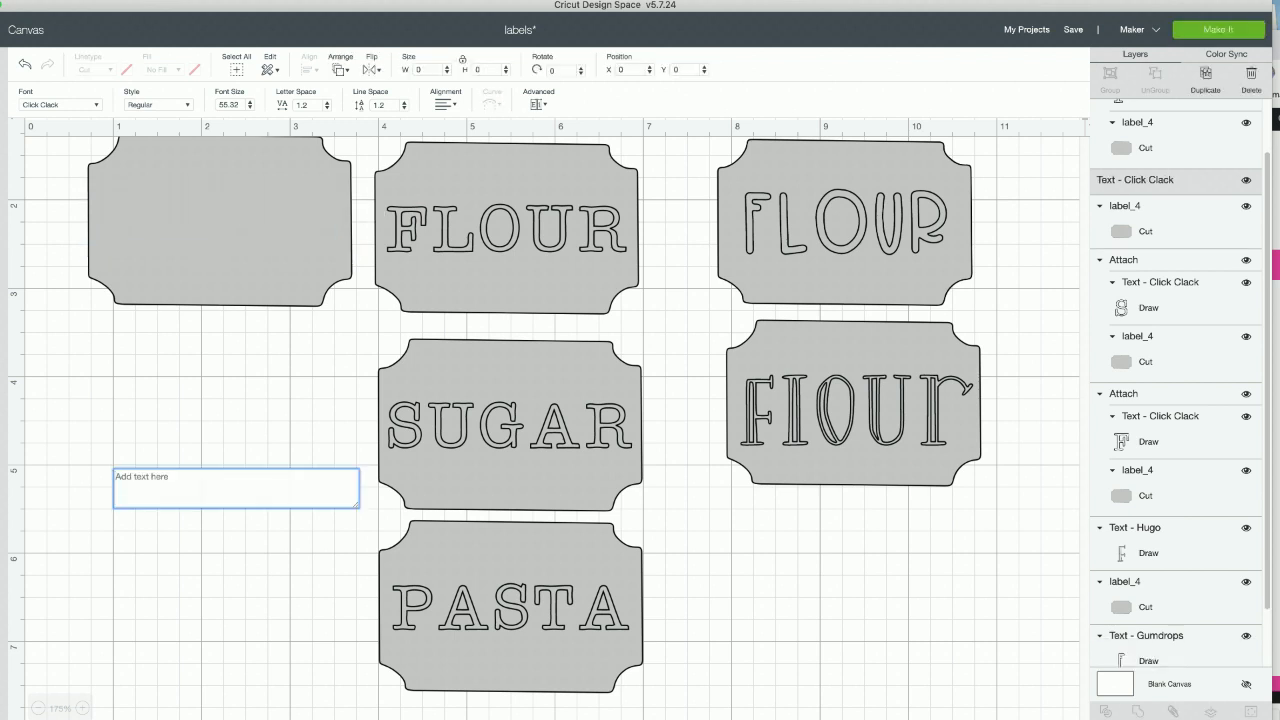
type("RICE")
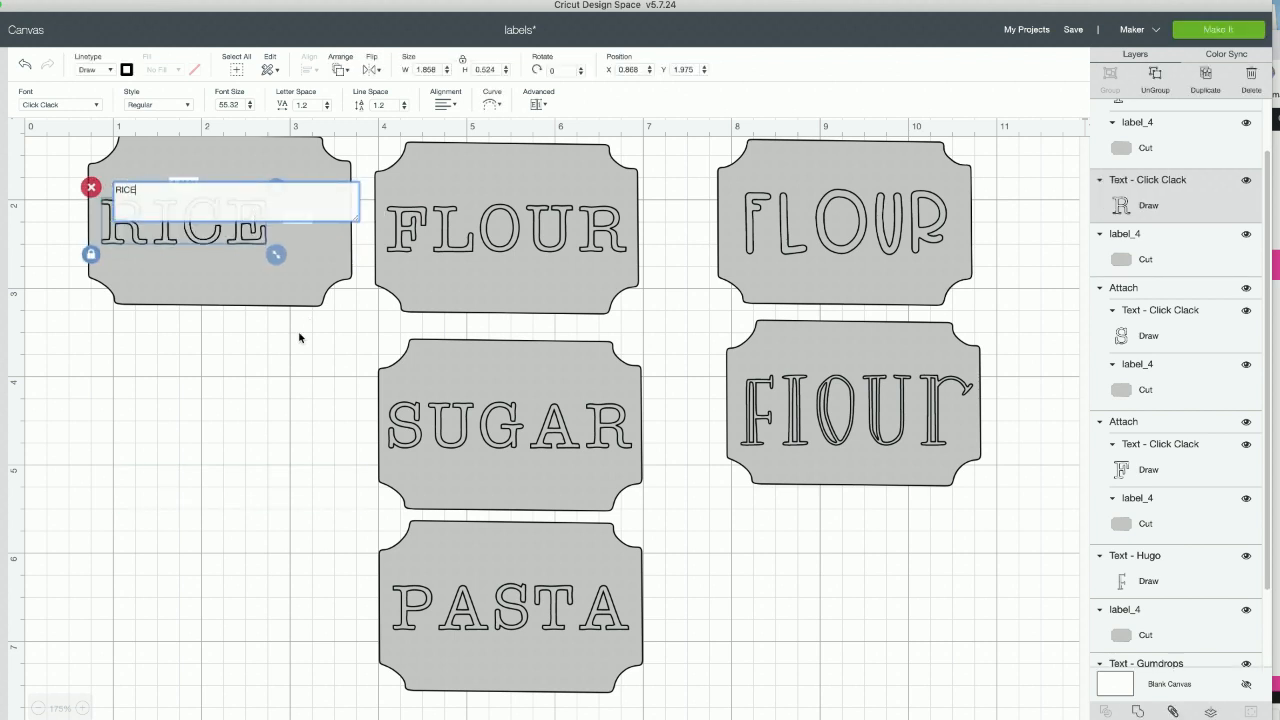
left_click(125, 323)
- Center the RICE text on its label in both directions
left_click_drag(74, 278, 211, 188)
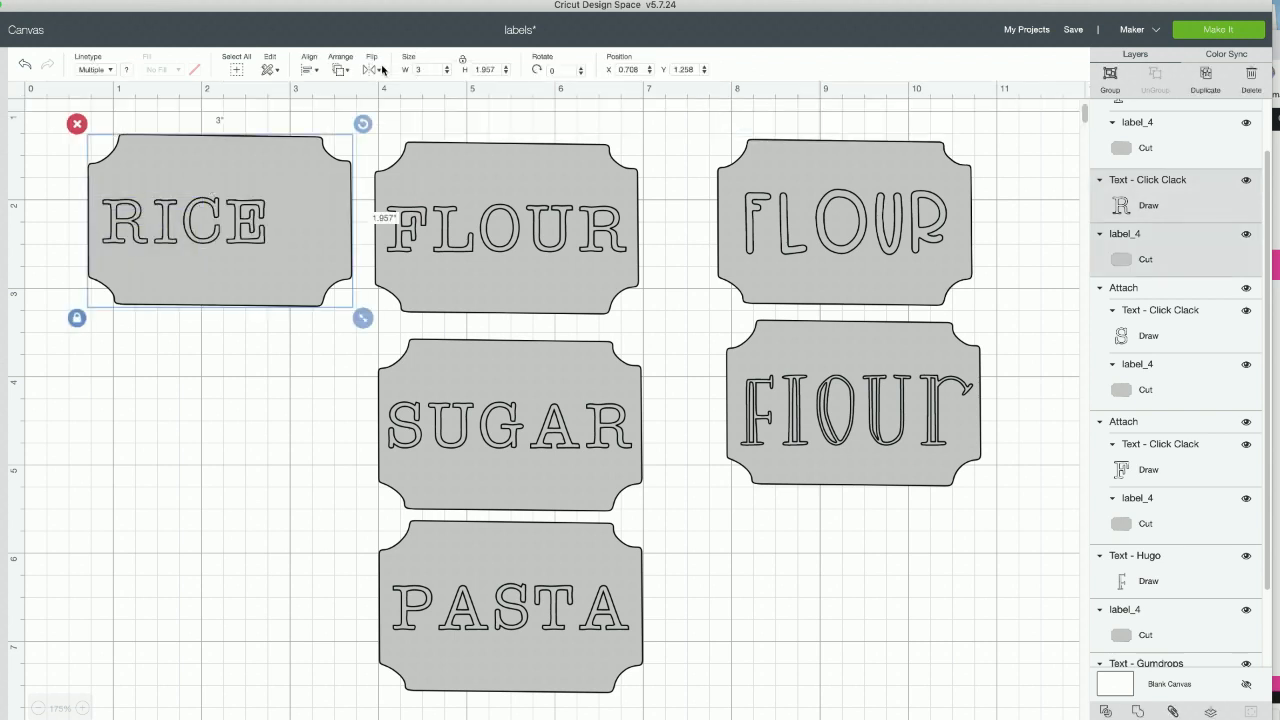
left_click(310, 70)
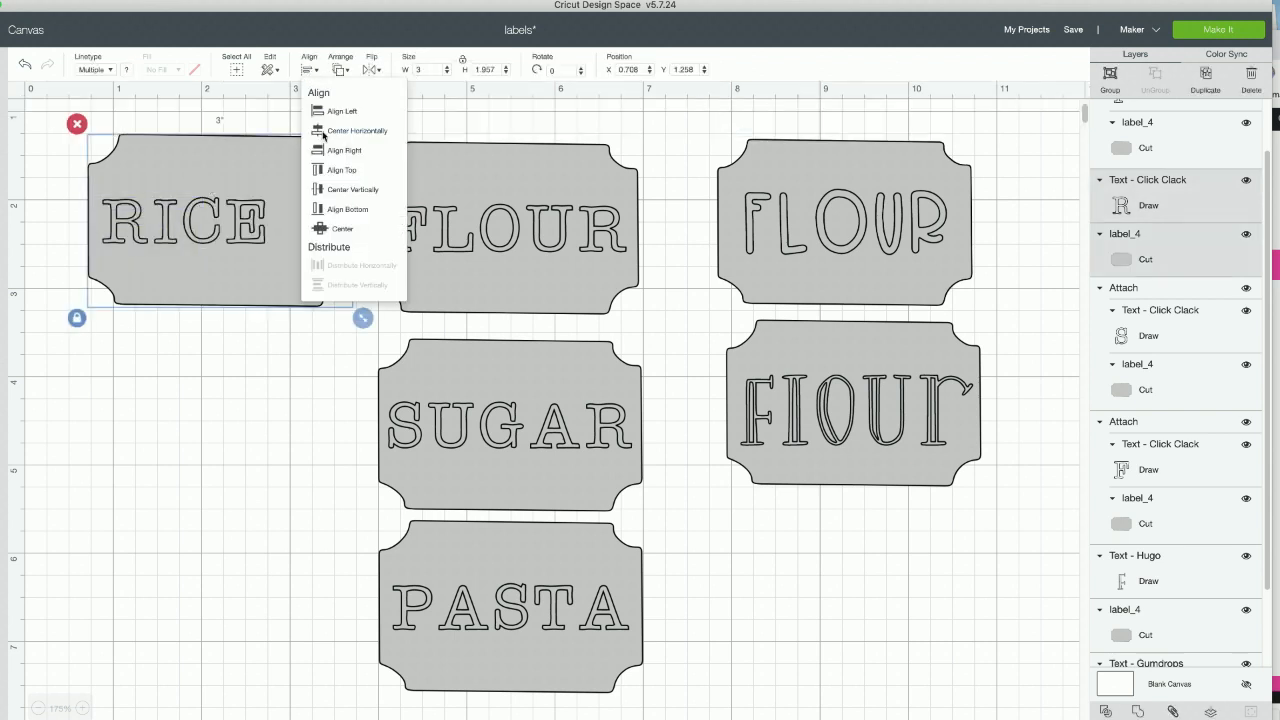
left_click(330, 228)
left_click(206, 380)
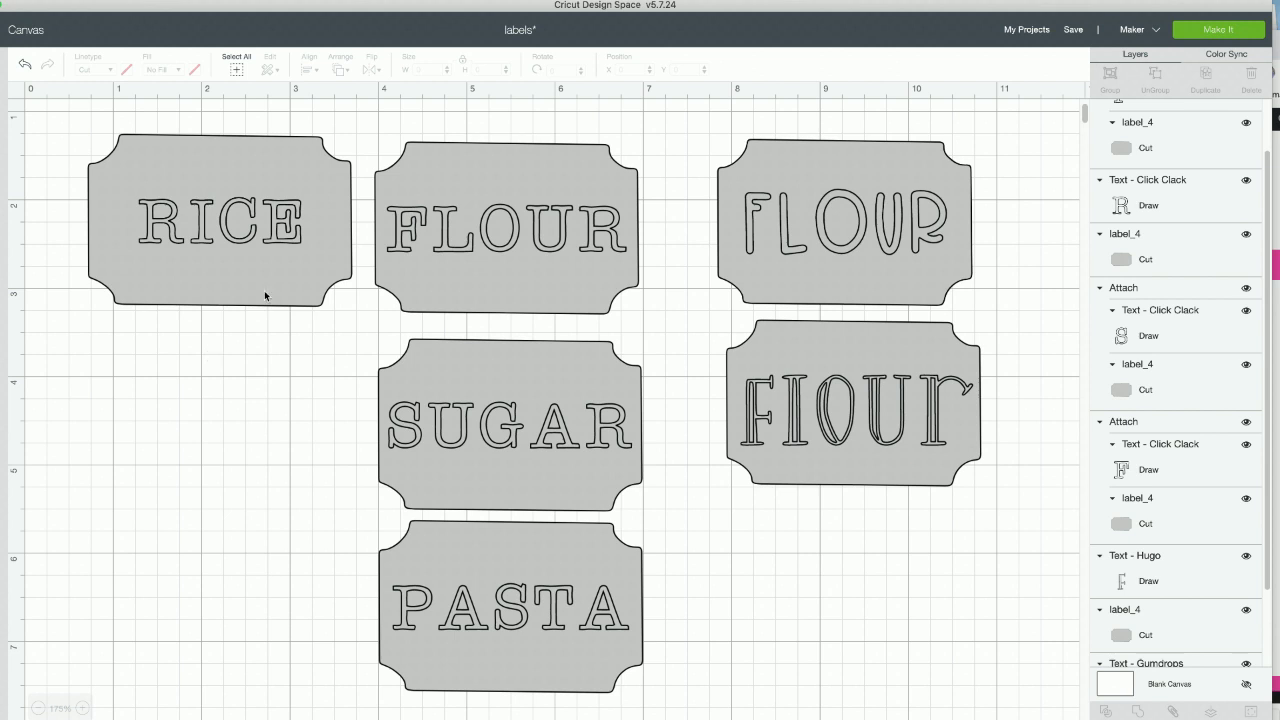
- Duplicate the RICE text with its label, place the copy below at about X 0.653, Y 3.655, and attach the original RICE text to its label
left_click(228, 203)
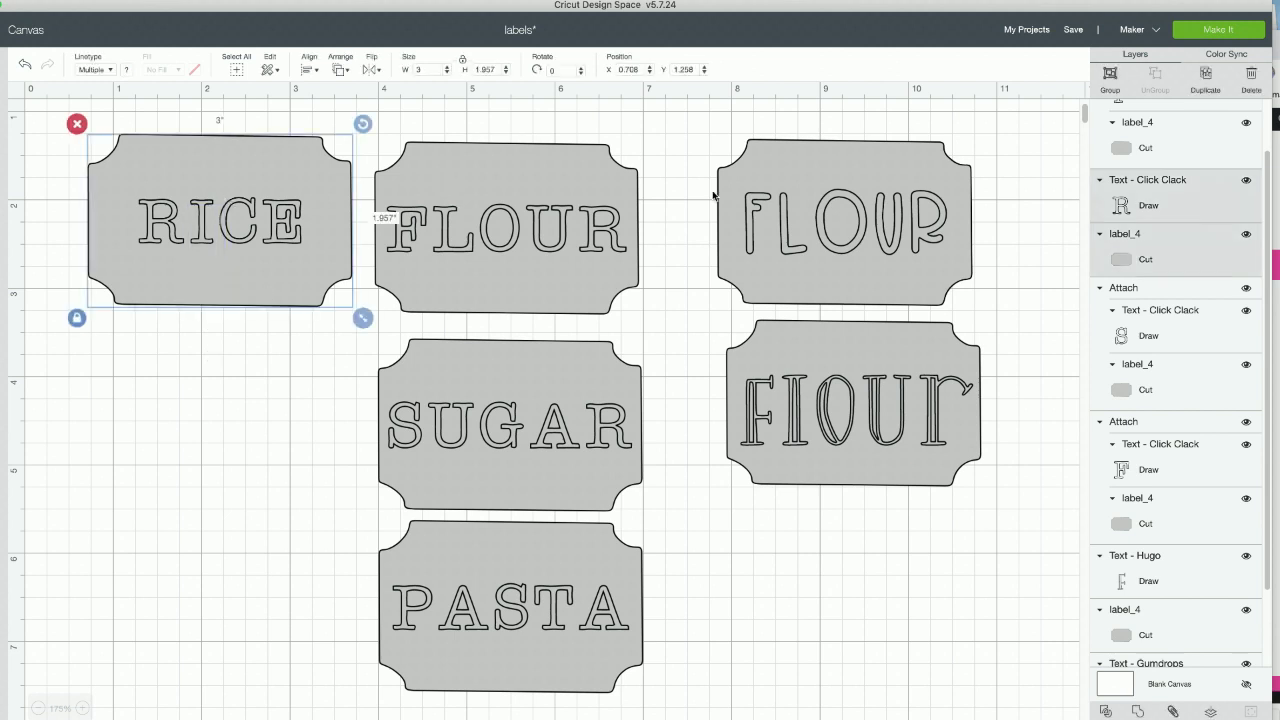
left_click(1204, 86)
left_click_drag(287, 293, 235, 459)
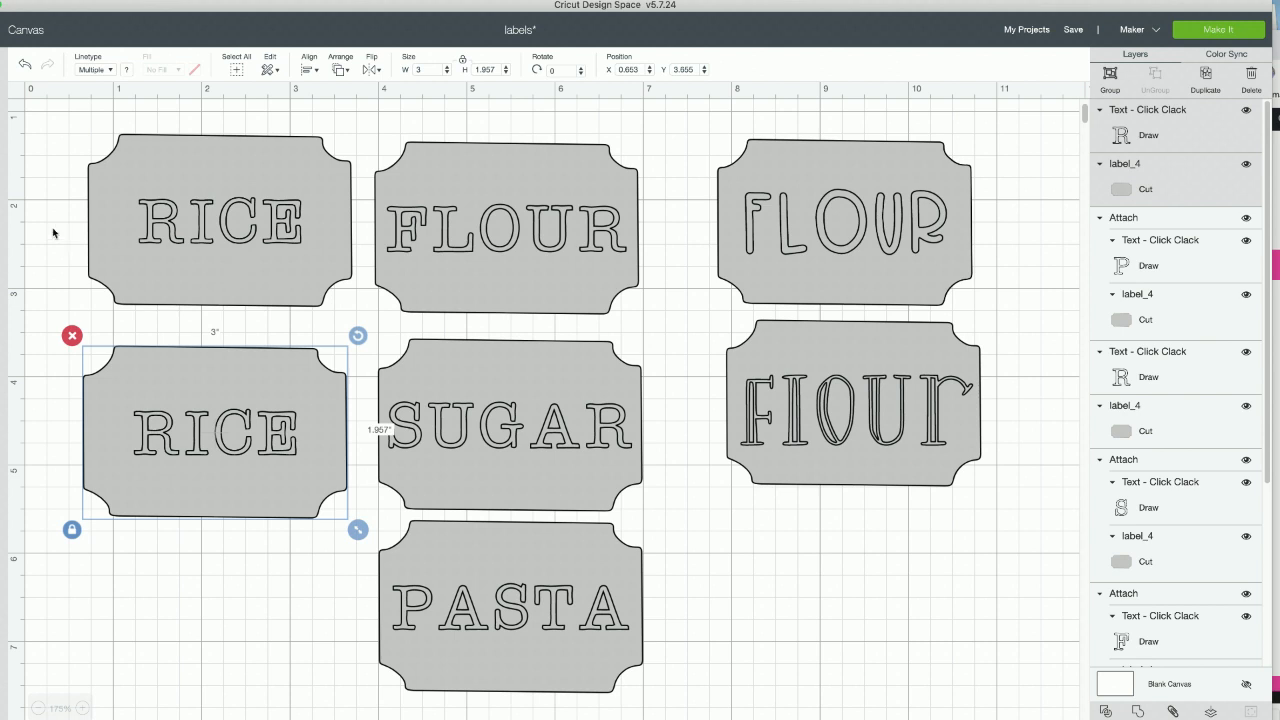
left_click_drag(70, 224, 366, 204)
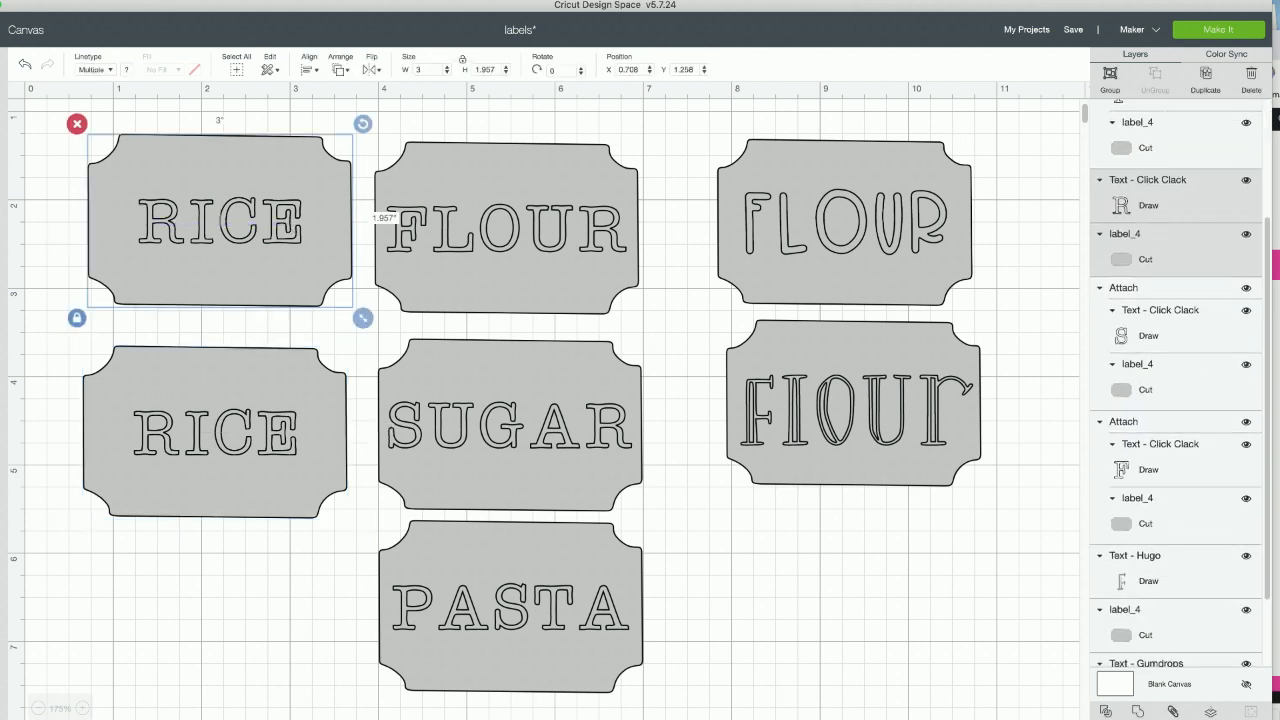
left_click(1173, 711)
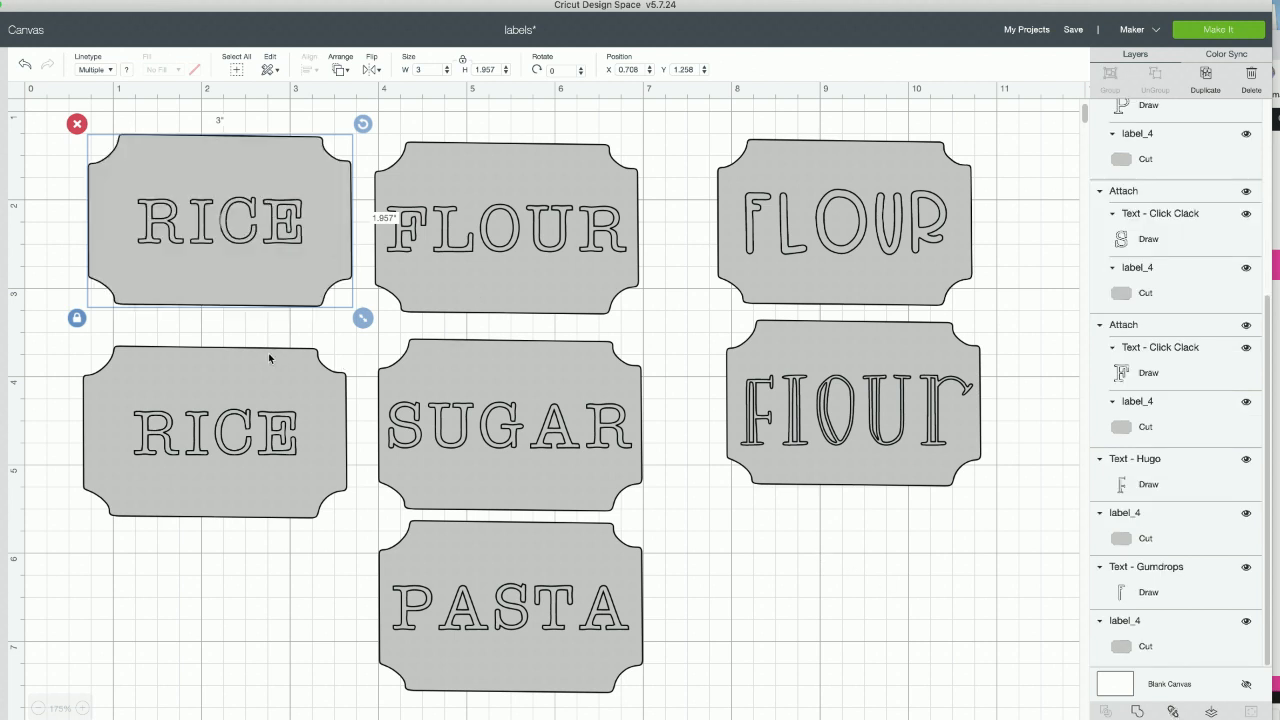
left_click(260, 450)
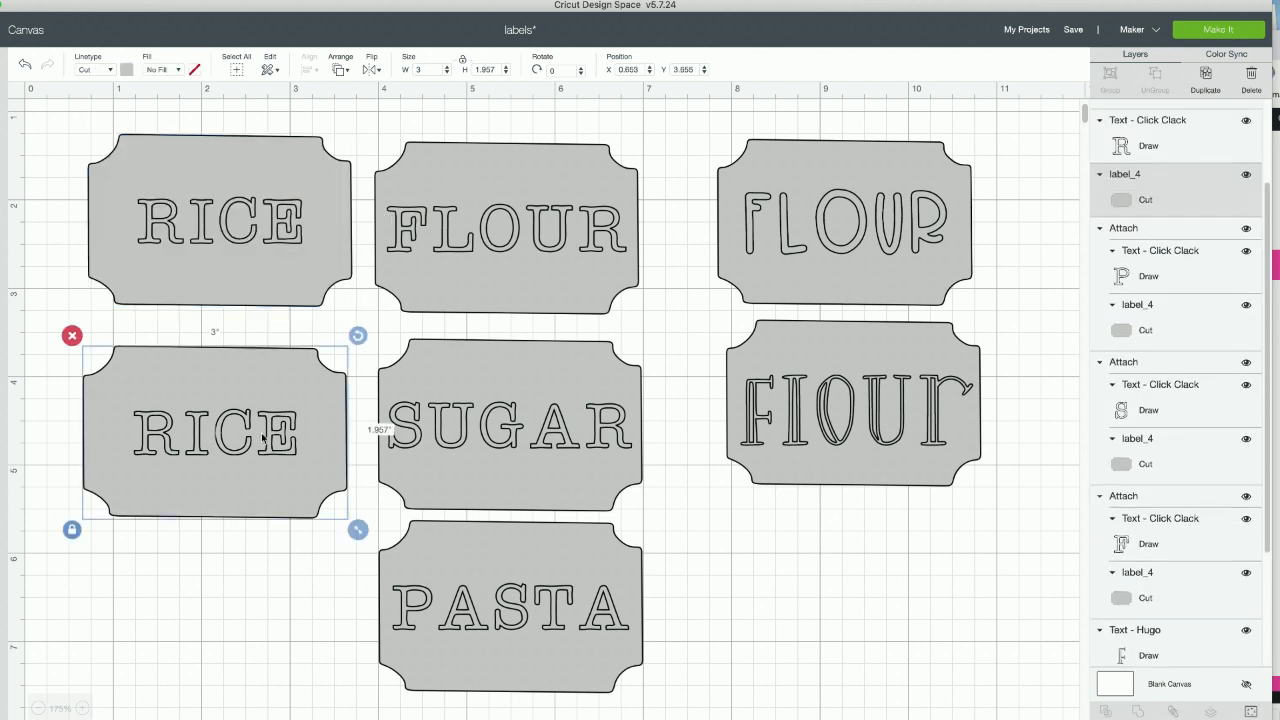
left_click(237, 560)
left_click(258, 452)
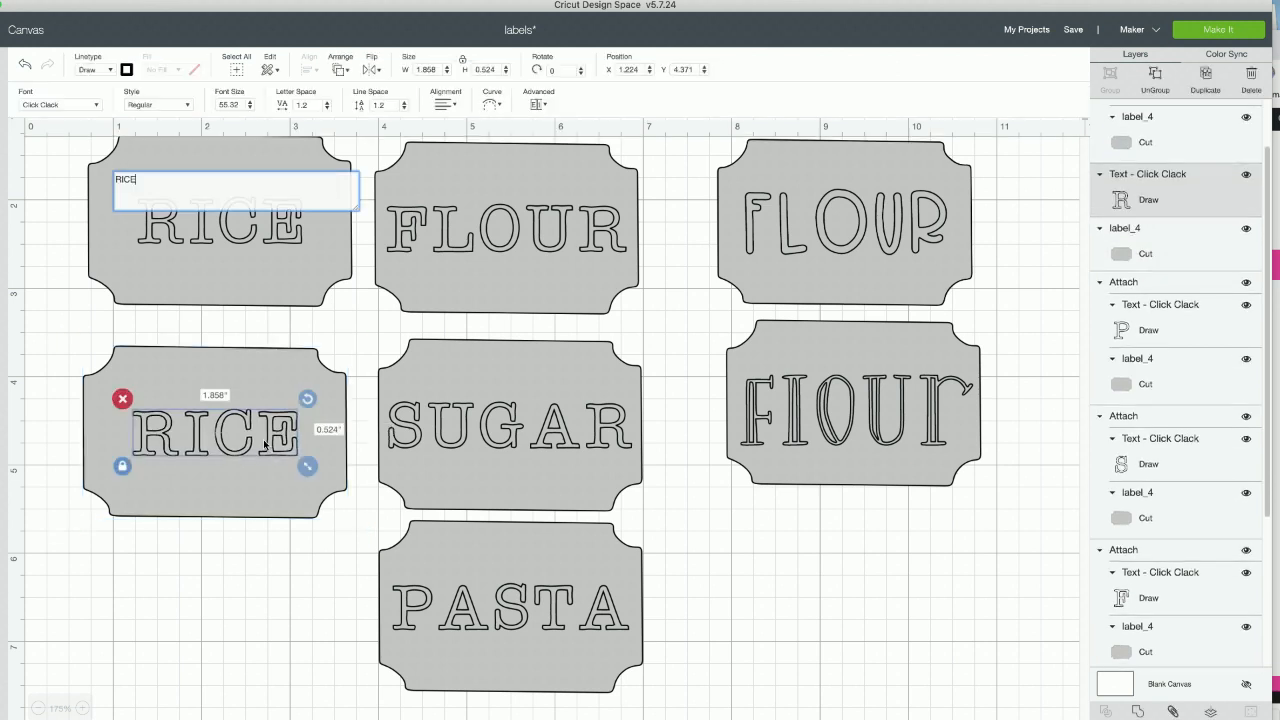
left_click_drag(258, 452, 232, 420)
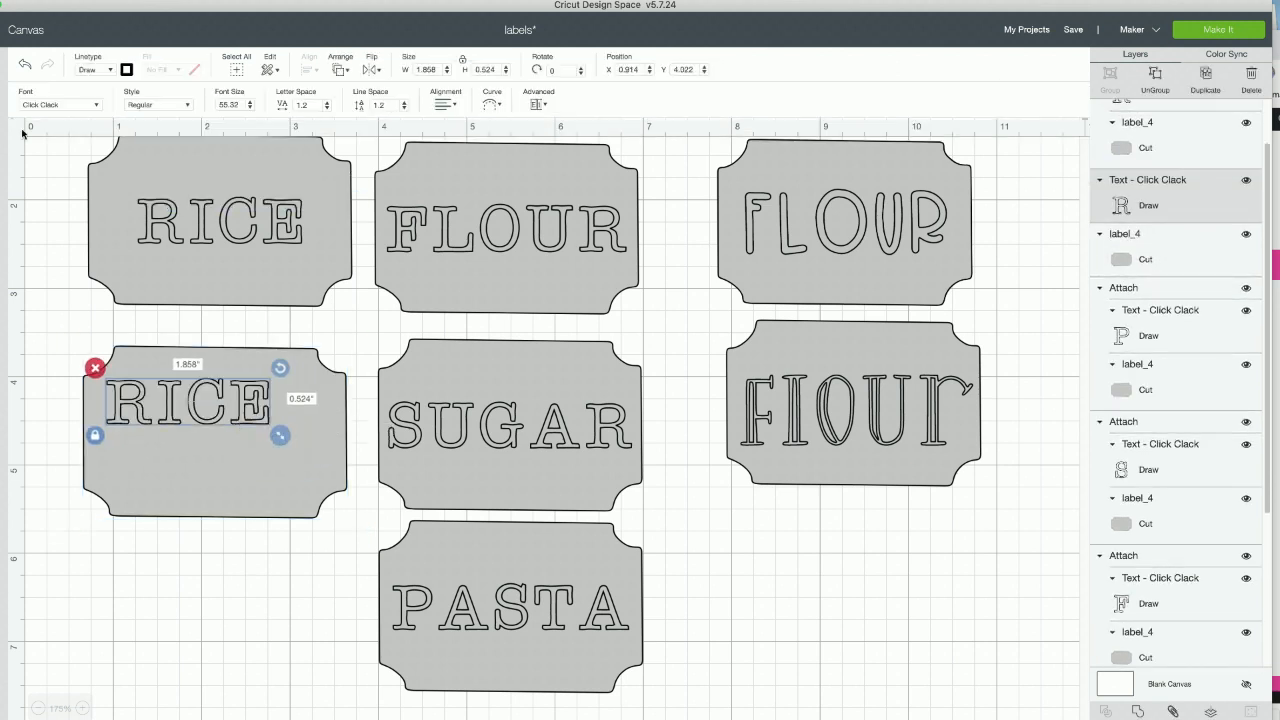
left_click(25, 65)
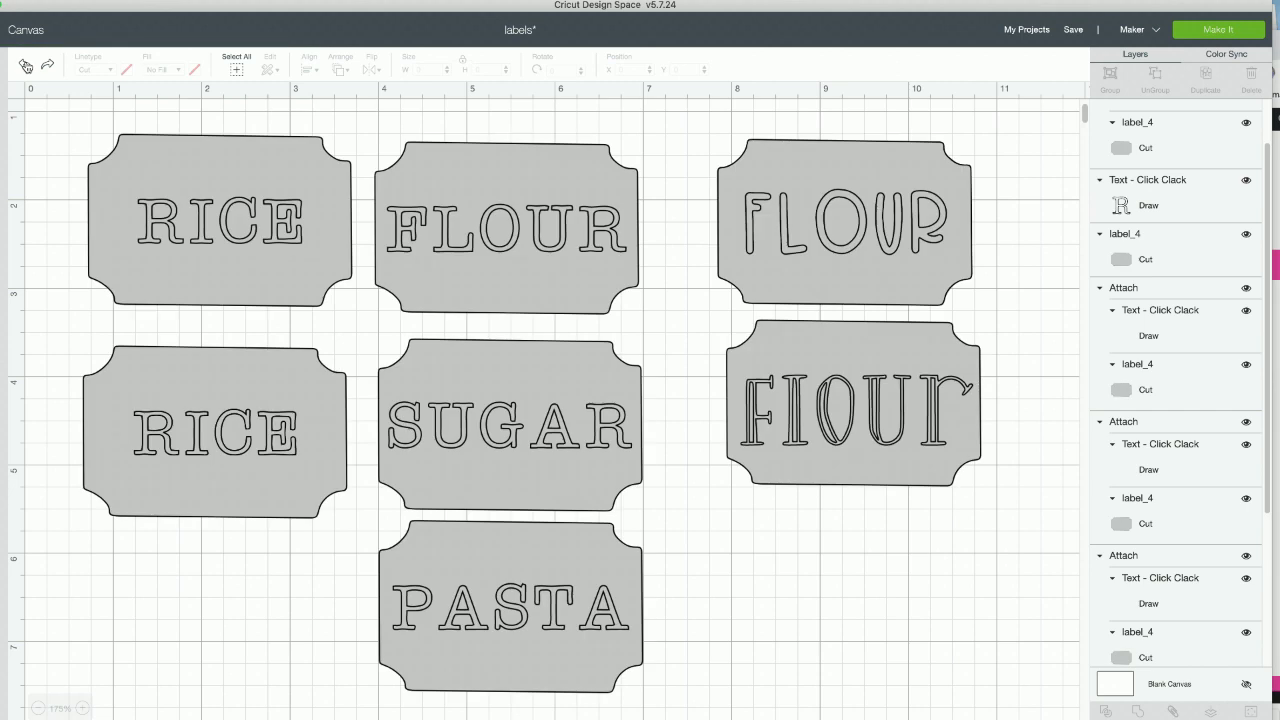
- Change the text on the lower RICE label to BEANS
left_click(246, 435)
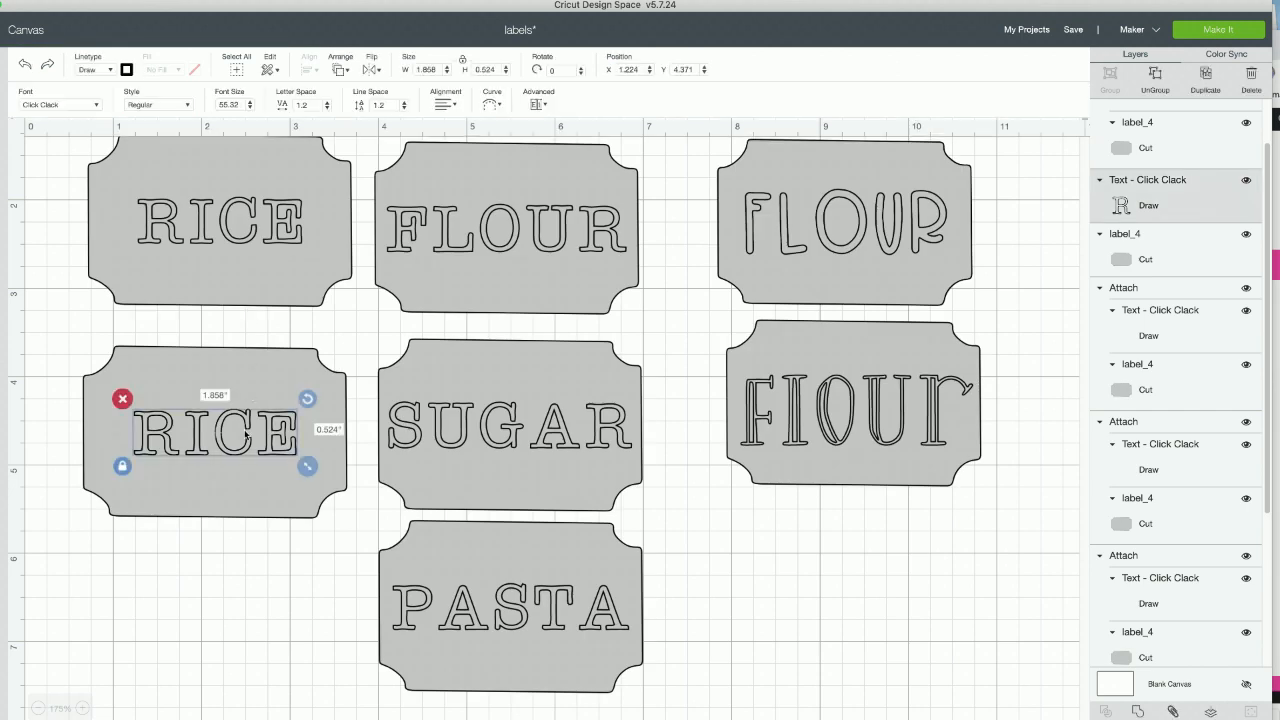
double_click(246, 435)
key("BackSpace")
key("BackSpace")
key("BackSpace")
key("BackSpace")
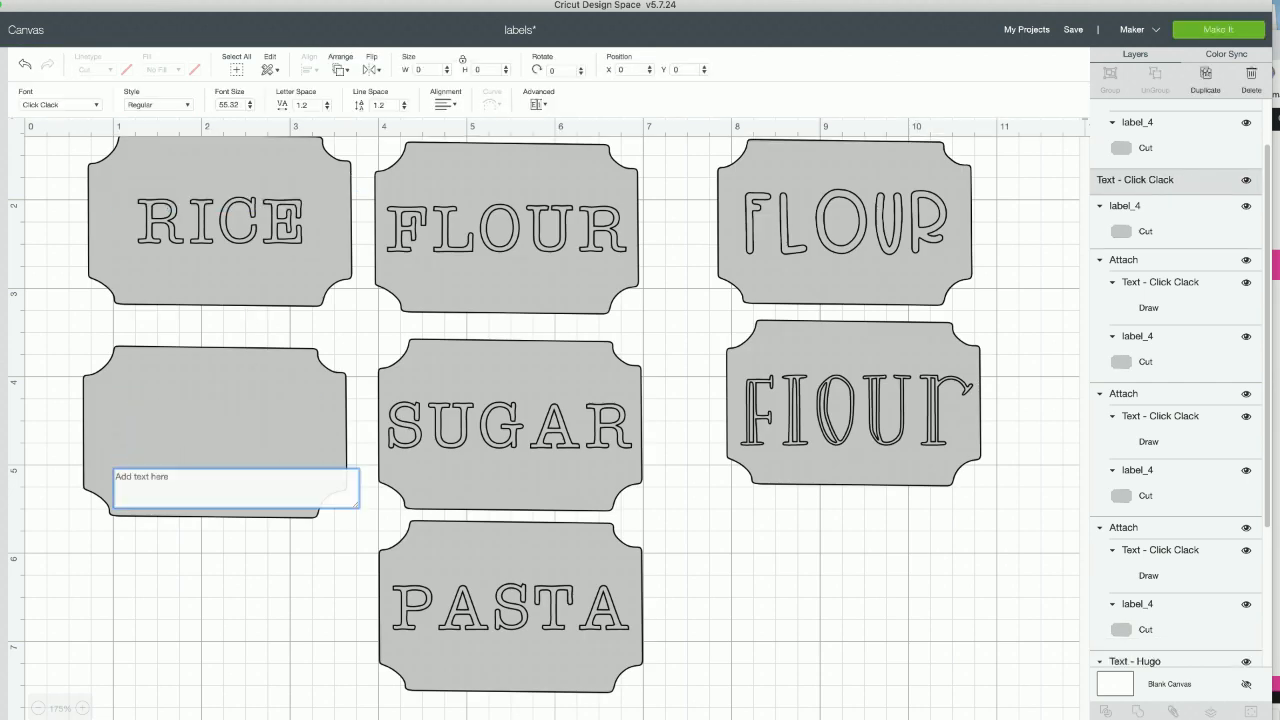
type("BEANS")
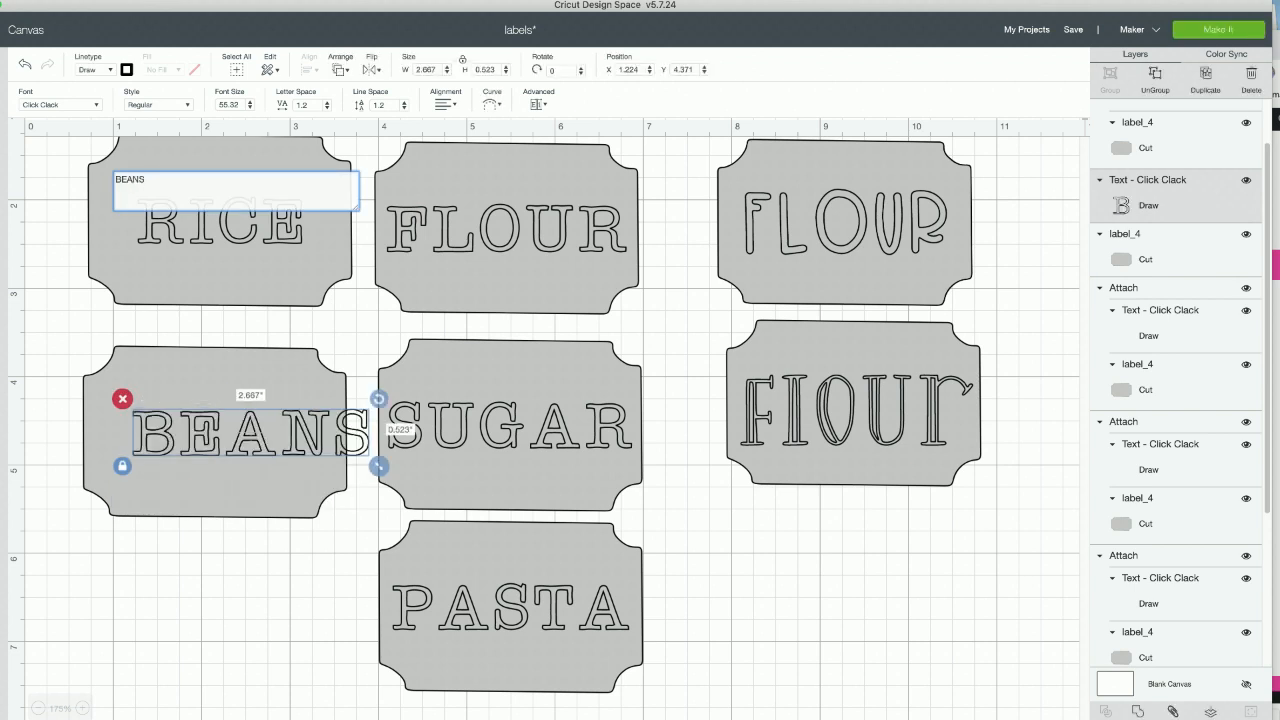
left_click(258, 568)
- Move the BEANS text back onto its label and center the two on each other
left_click_drag(237, 441, 217, 446)
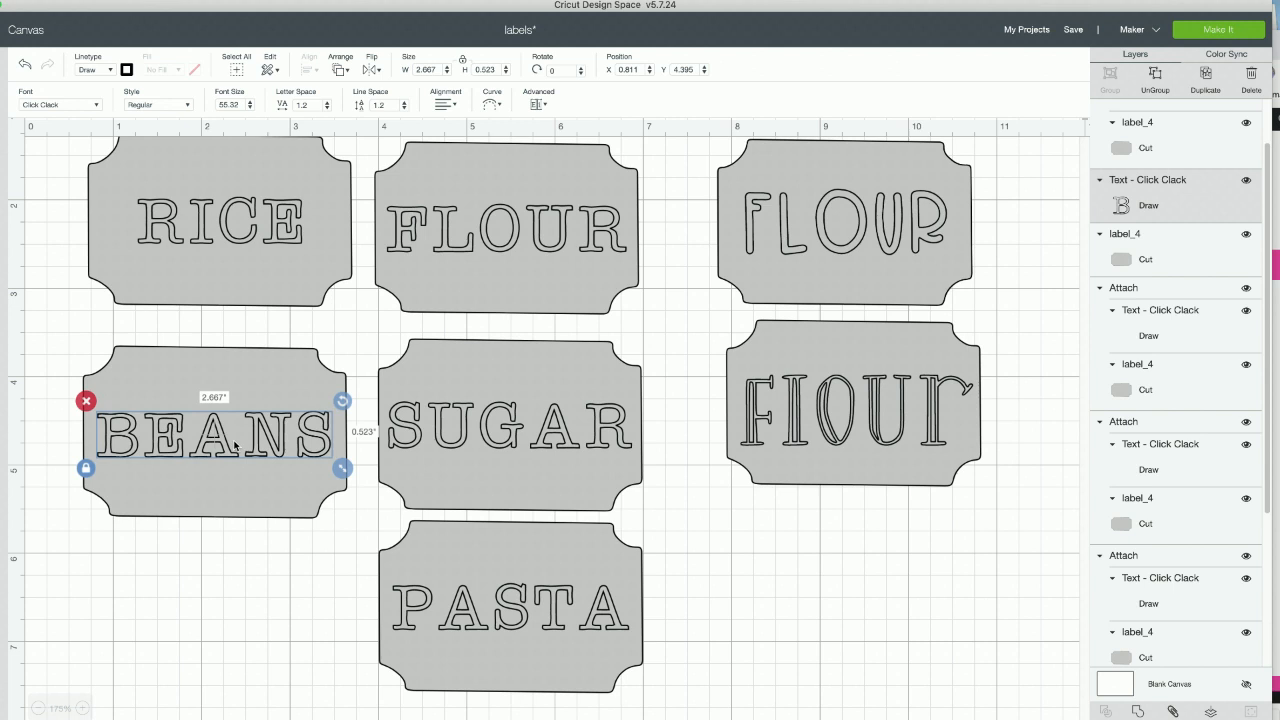
double_click(235, 445)
left_click(233, 556)
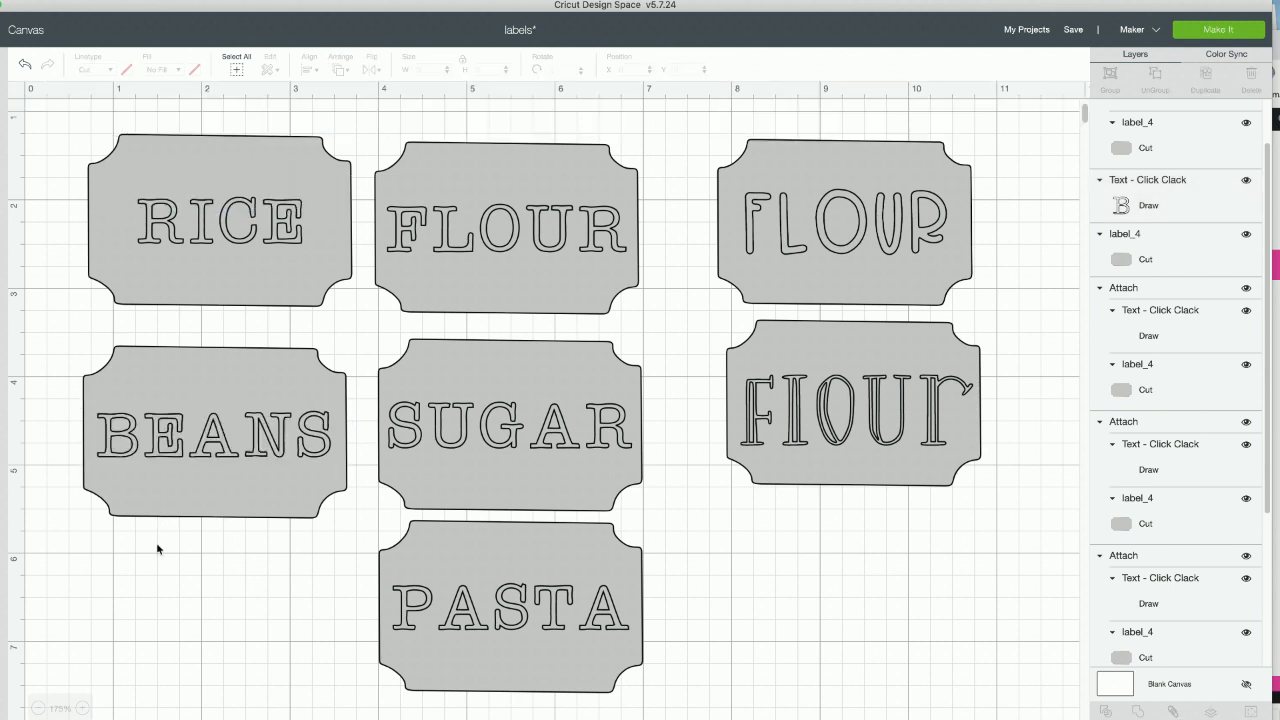
left_click_drag(153, 468, 181, 412)
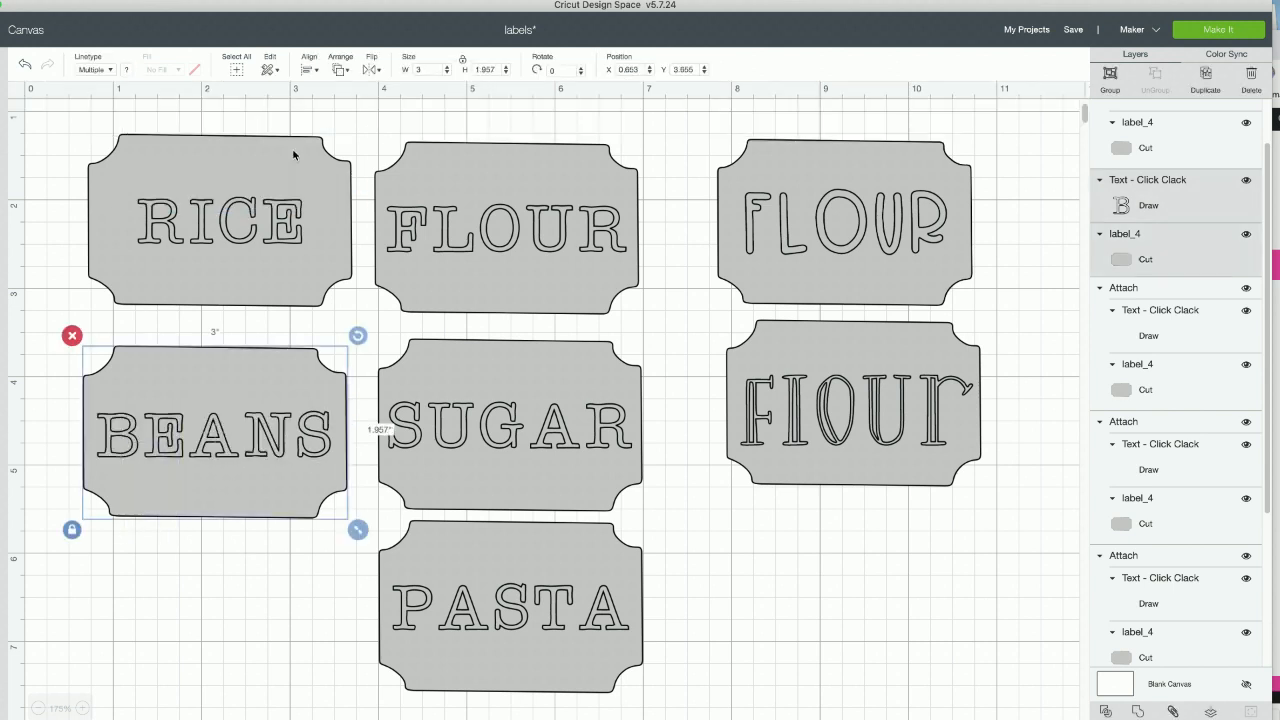
left_click(312, 67)
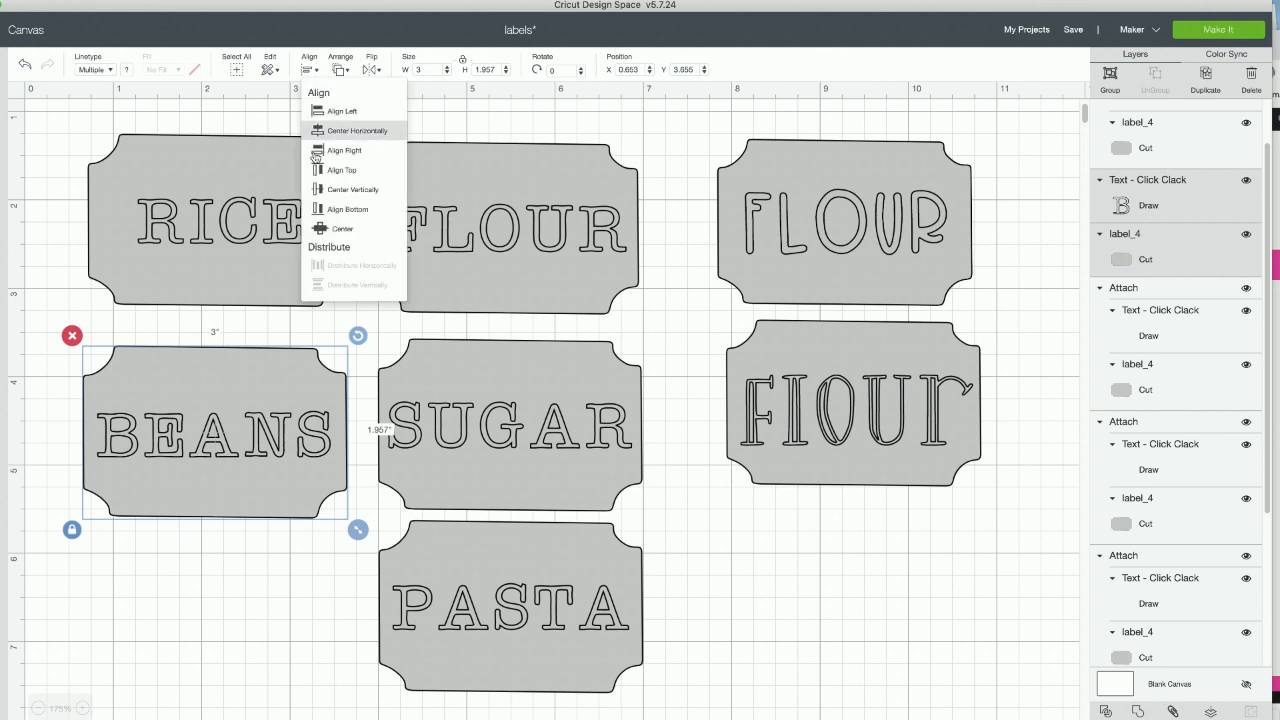
left_click(321, 228)
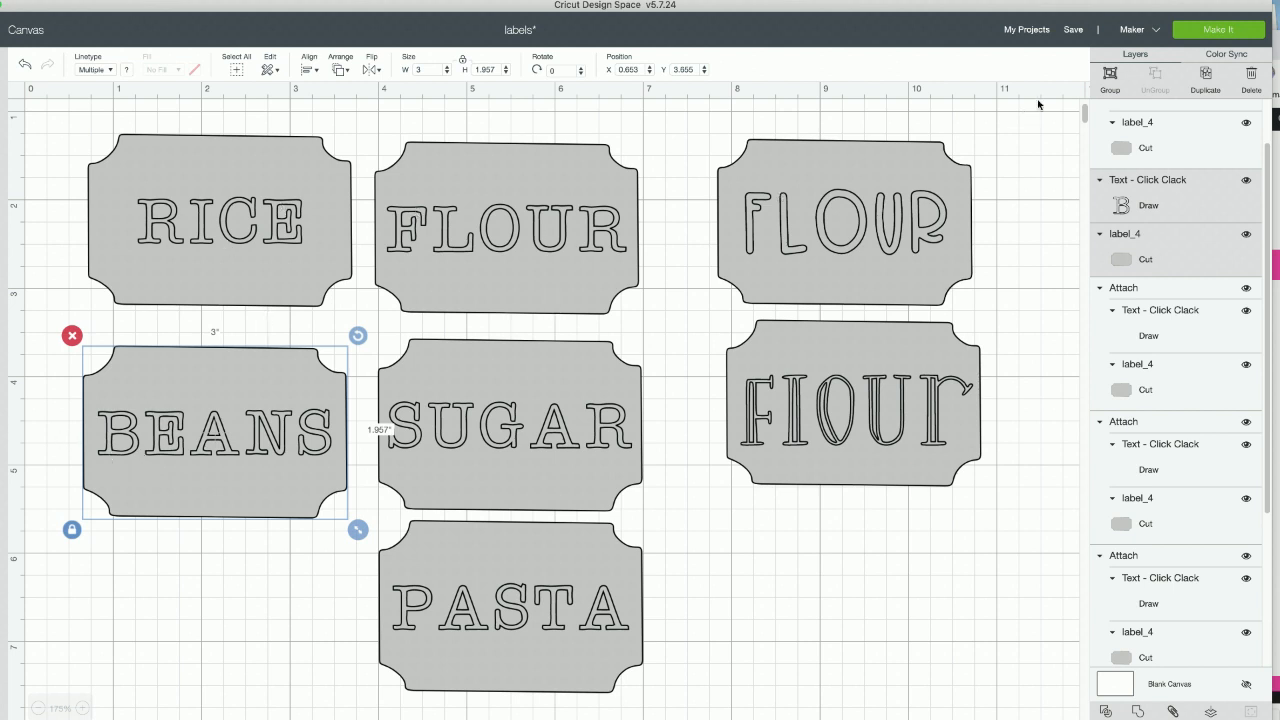
- Duplicate the BEANS text with its label and place the copy directly below, at about X 0.629, Y 5.814
left_click(1217, 84)
left_click_drag(309, 529, 259, 673)
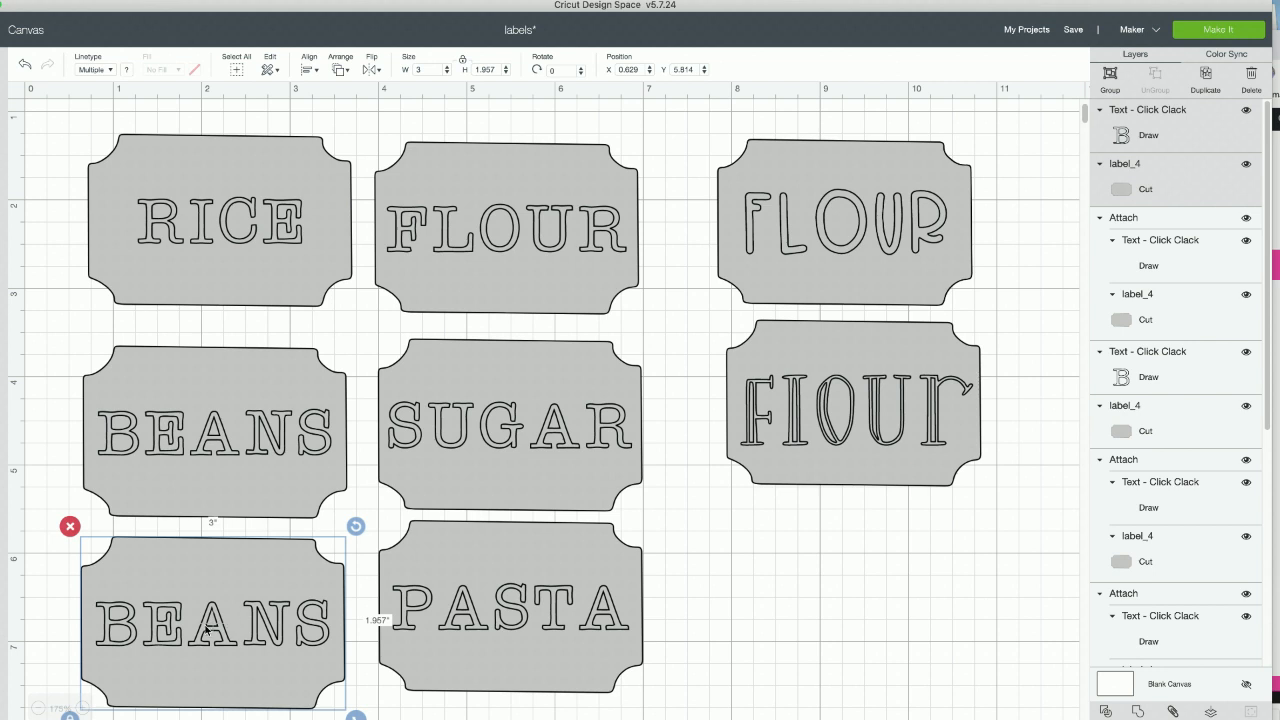
left_click(45, 621)
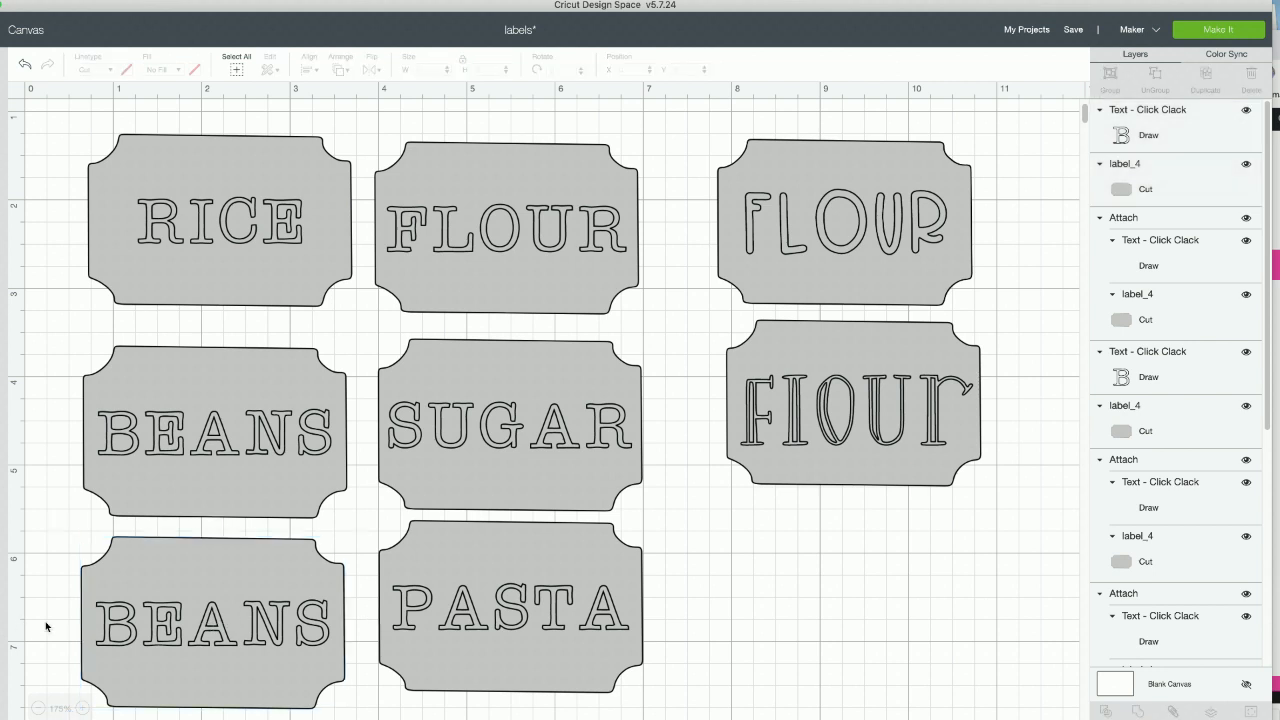
- Change the text on the lower BEANS label to COFFEE
double_click(180, 616)
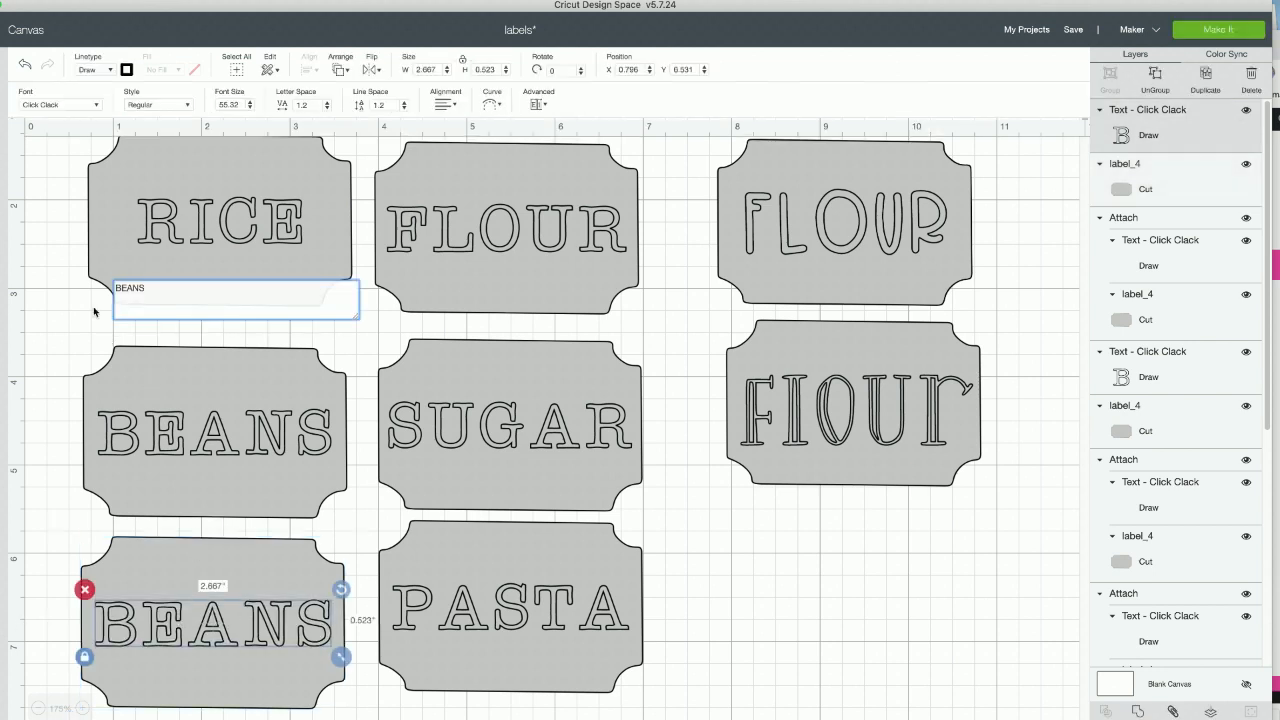
double_click(133, 283)
type("COFFEE")
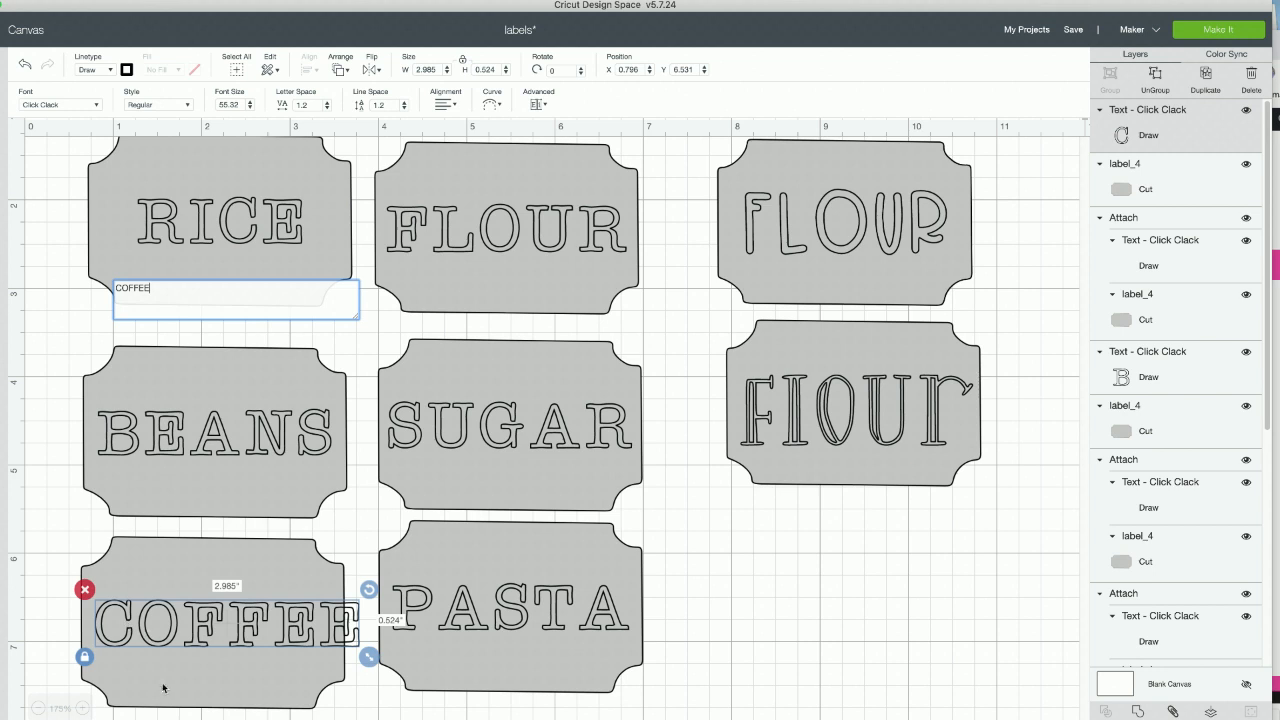
- Scale the COFFEE text down to about 2.659 inches wide and center it on its label
left_click_drag(368, 657, 340, 652)
left_click_drag(236, 627, 235, 629)
left_click_drag(43, 611, 204, 614)
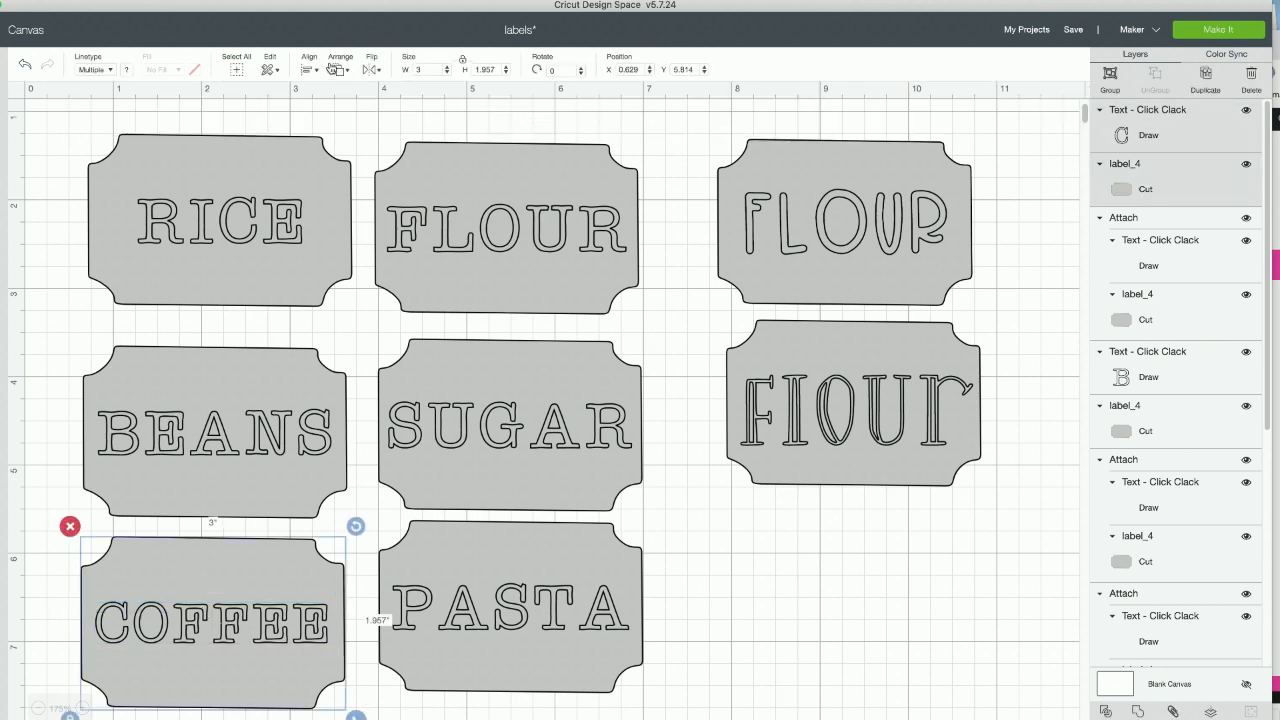
left_click(313, 70)
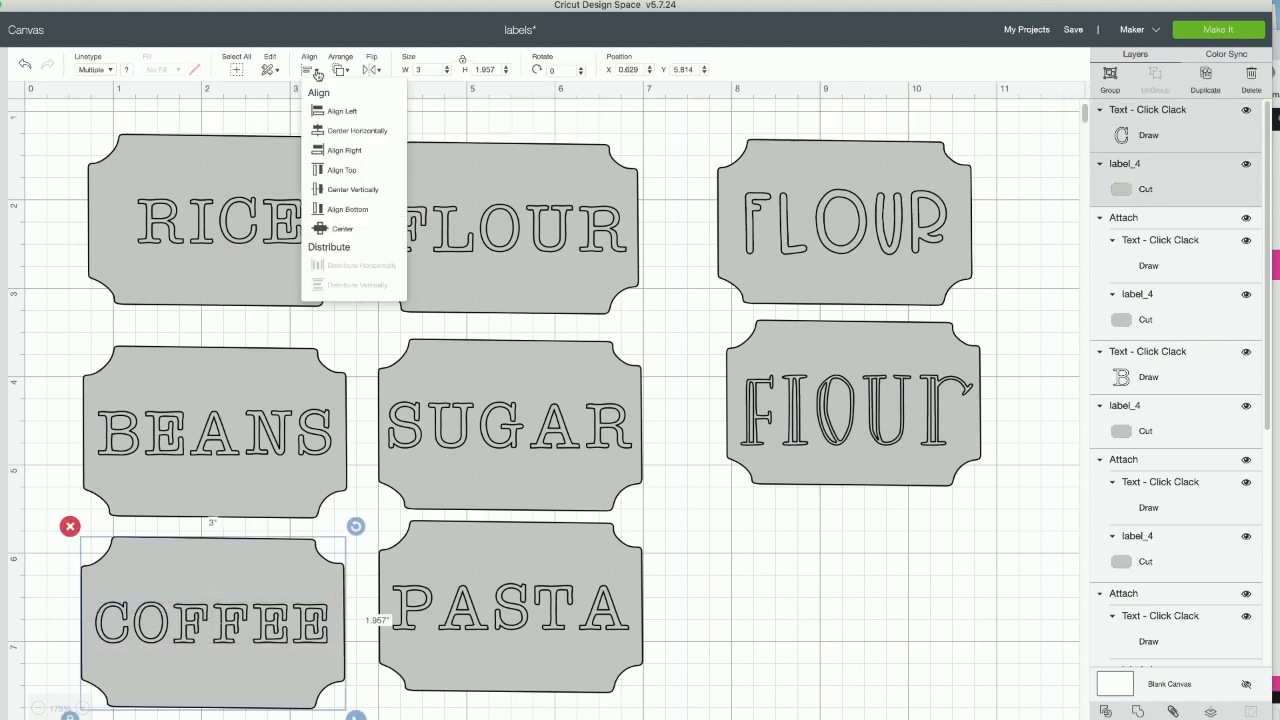
left_click(325, 244)
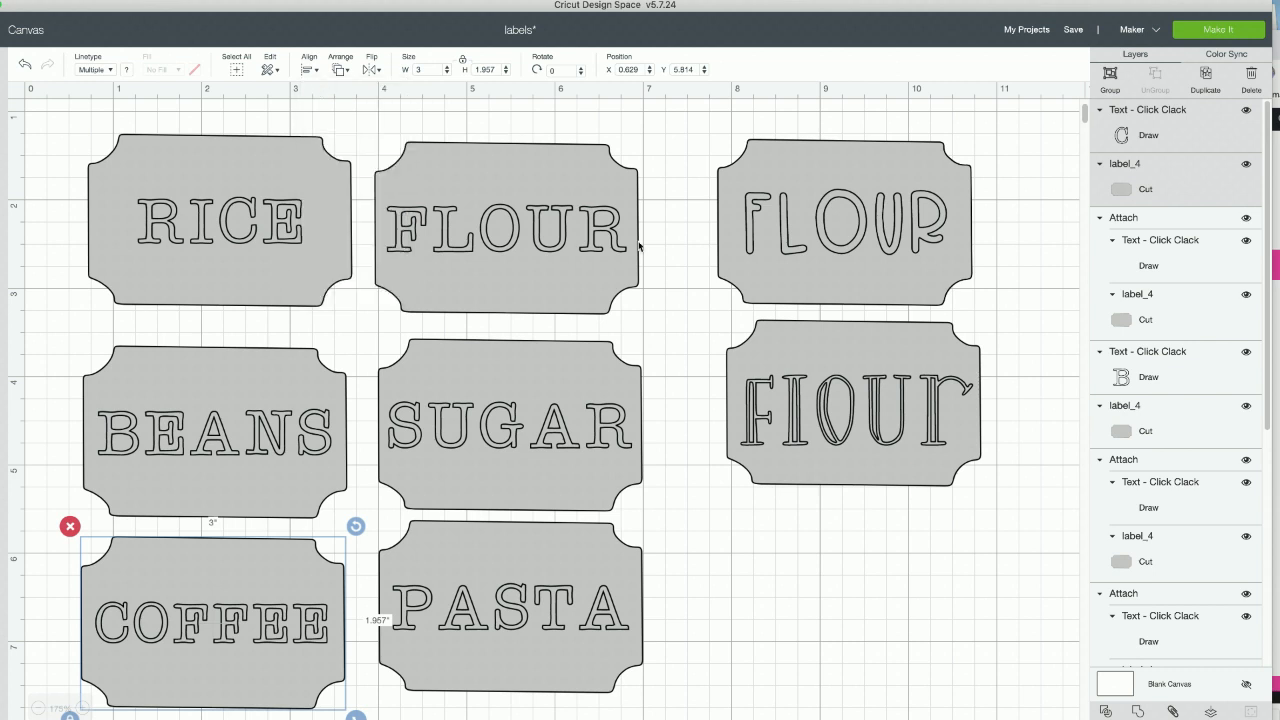
- Duplicate the COFFEE text with its label and place the copy right of PASTA, at about X 7.756, Y 5.758
left_click(1205, 82)
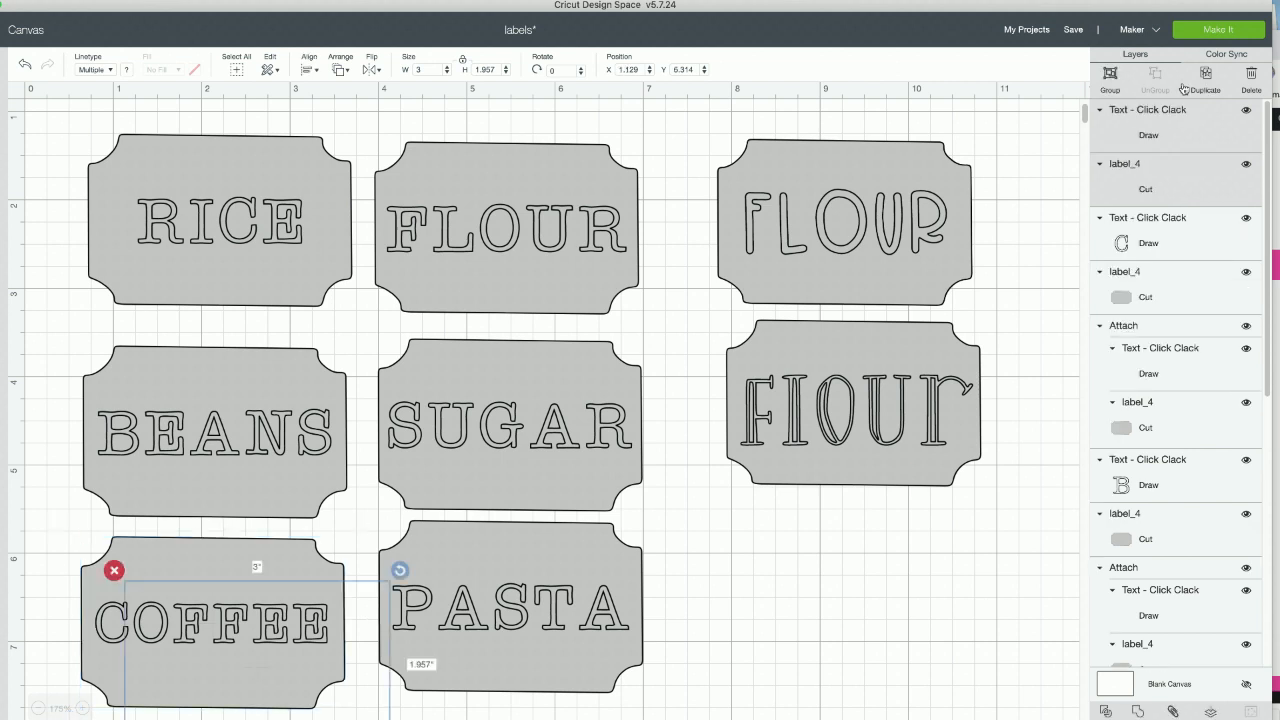
left_click_drag(314, 609, 896, 563)
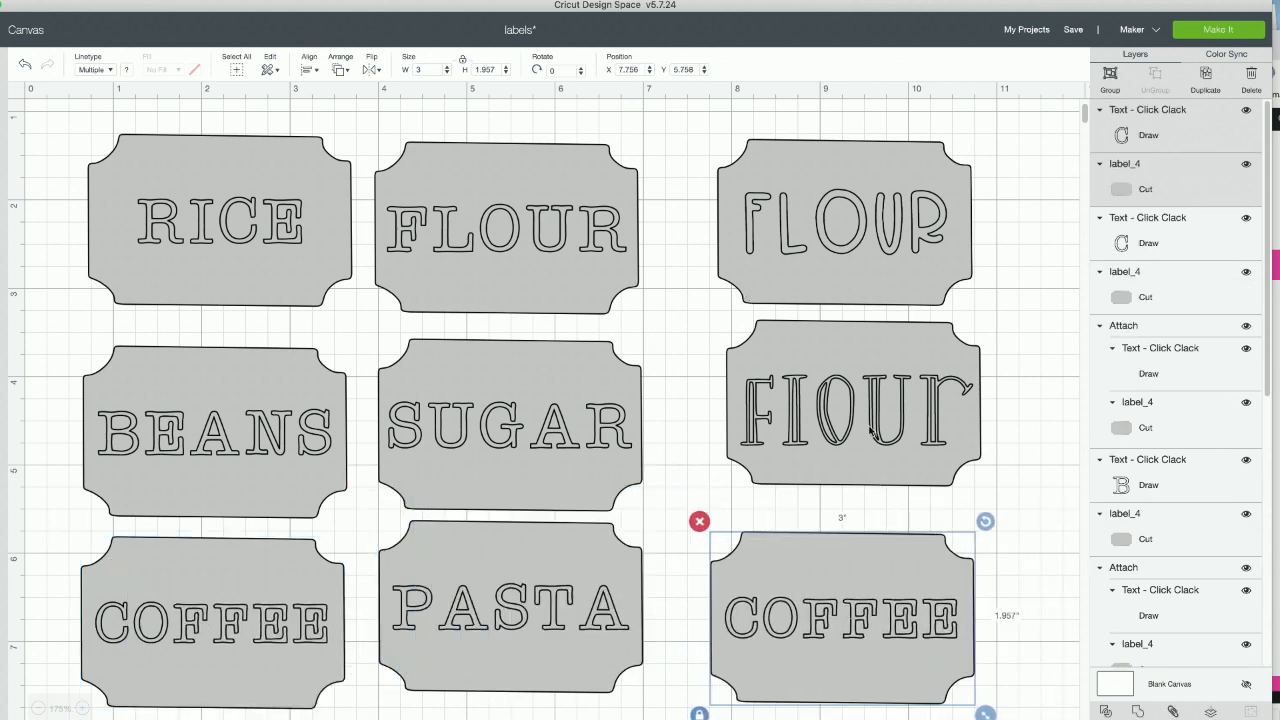
- Delete the two sample FLOUR labels set in the Hugo and Gumdrops fonts
left_click(994, 427)
left_click_drag(792, 366, 748, 134)
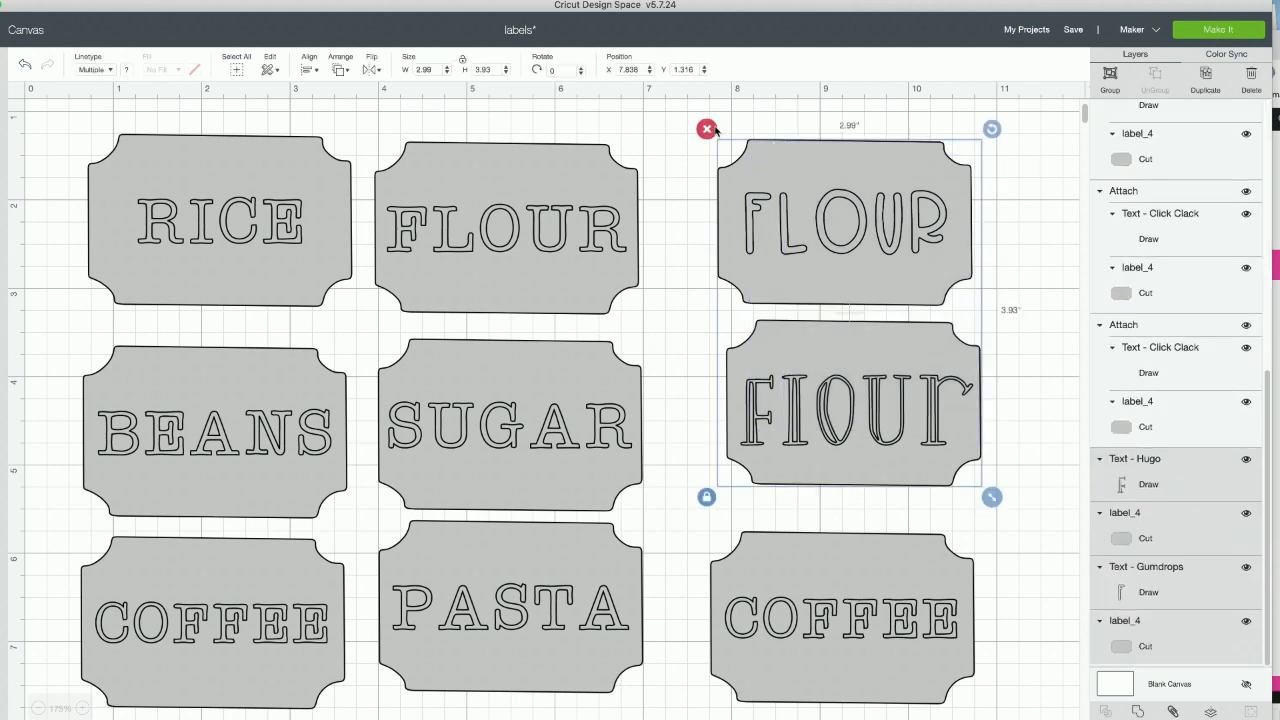
key("Delete")
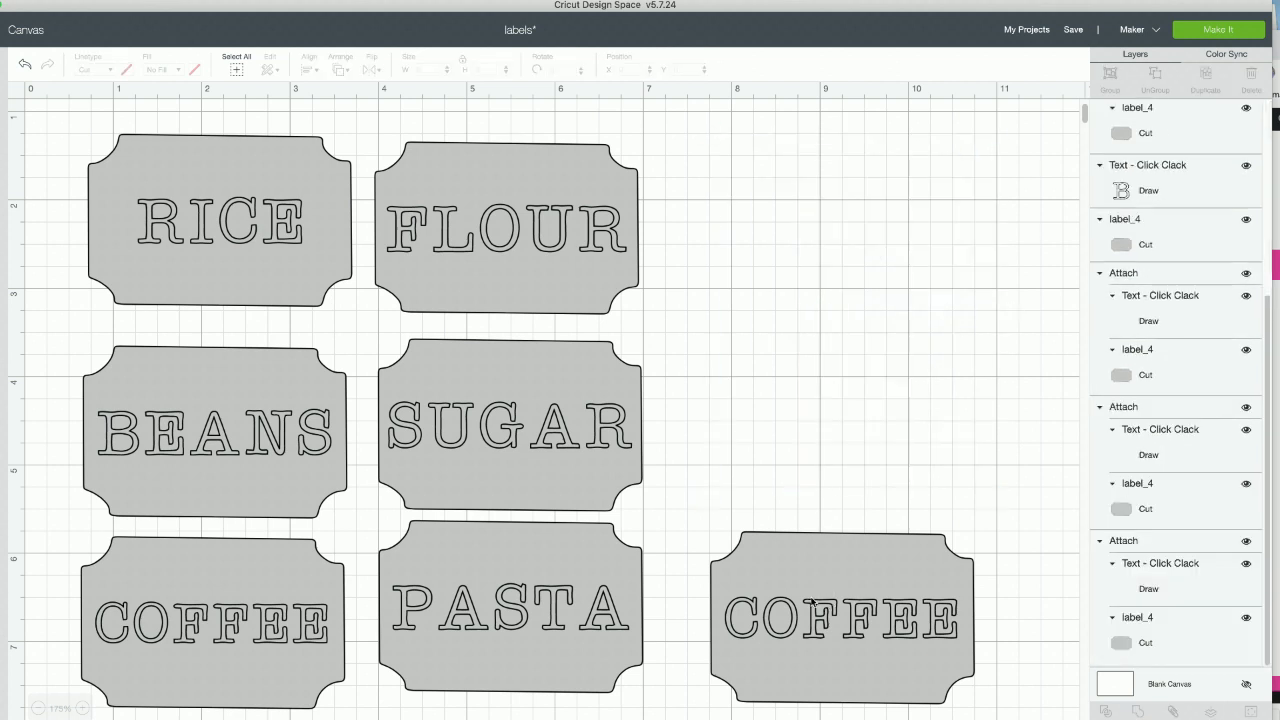
- Change the text on the duplicated COFFEE label right of PASTA to CEREAL
double_click(905, 620)
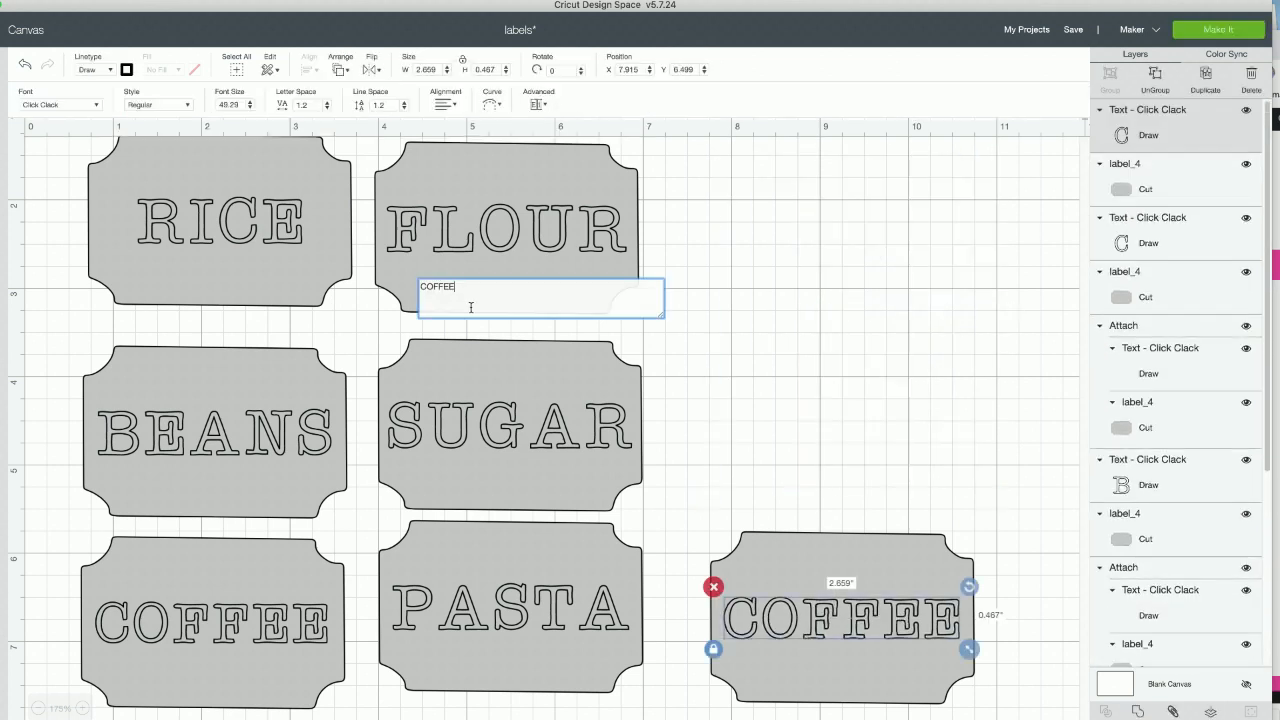
left_click_drag(470, 293, 423, 288)
type("CEA")
key("BackSpace")
type("REAL")
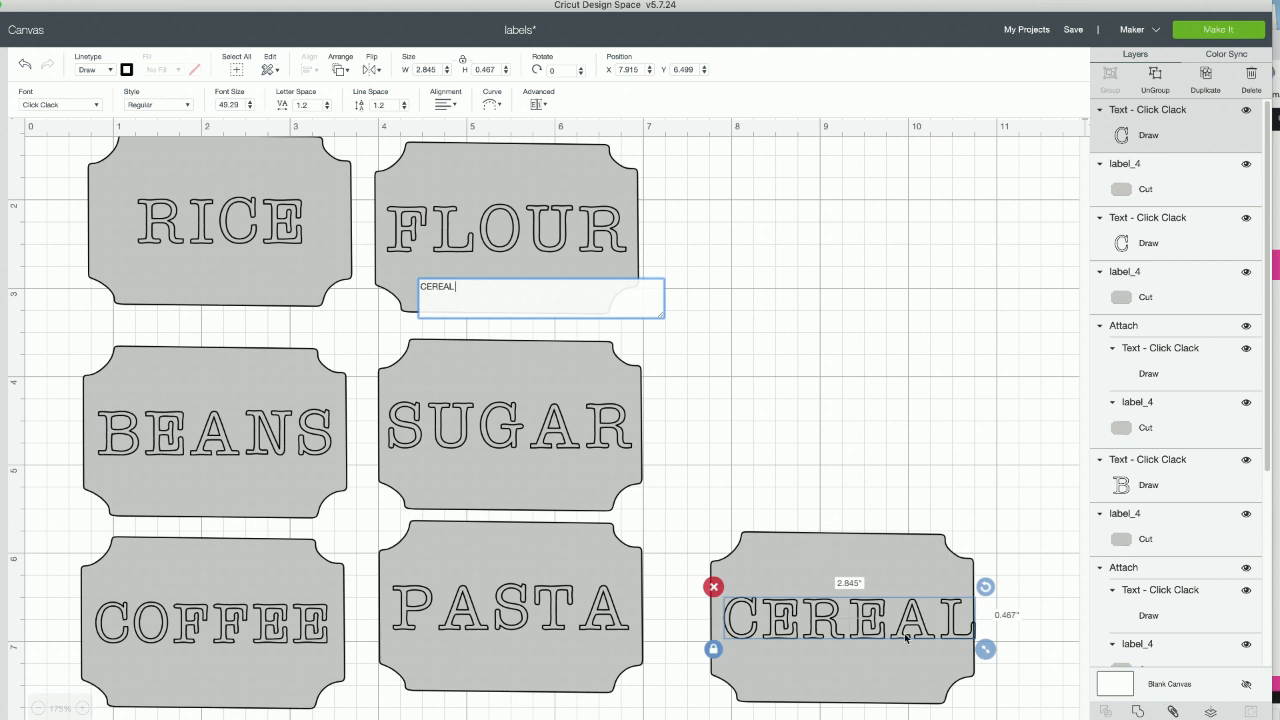
- Center the CEREAL text on its label and move the pair closer to PASTA, at about X 7.391, Y 5.607
left_click_drag(860, 621, 856, 622)
left_click_drag(1010, 524, 846, 656)
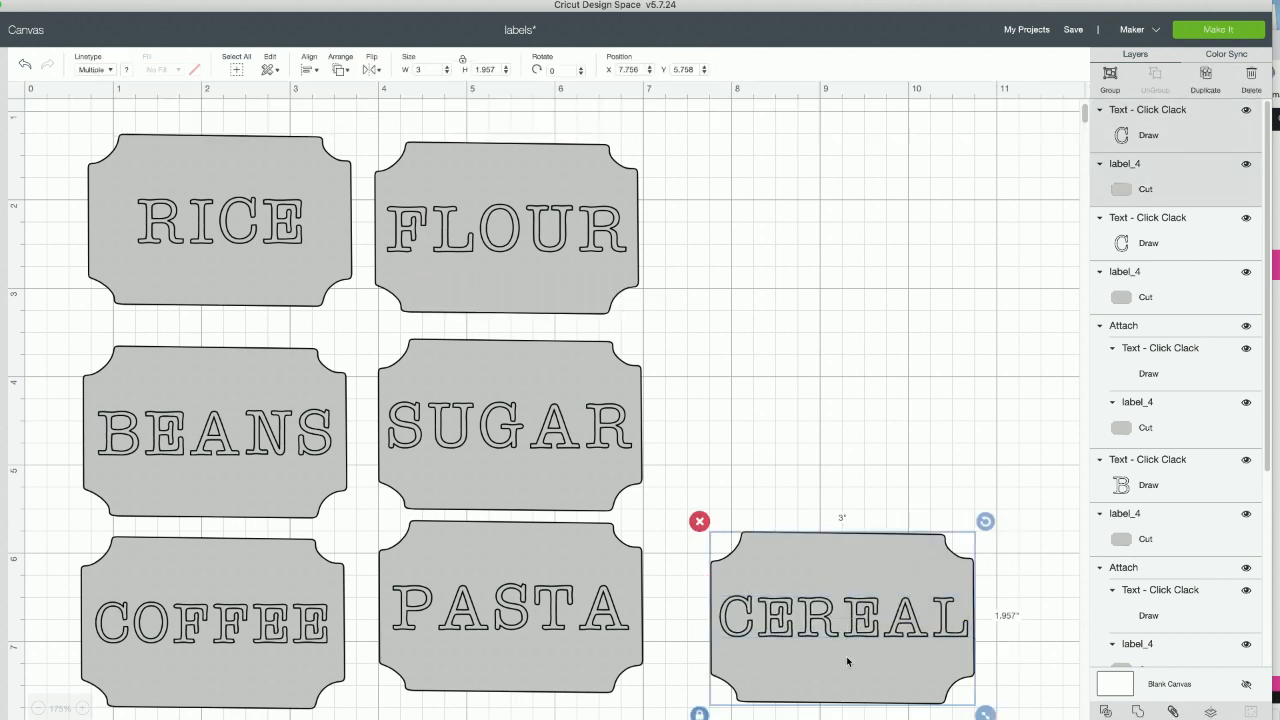
left_click(318, 71)
left_click(323, 229)
left_click(773, 424)
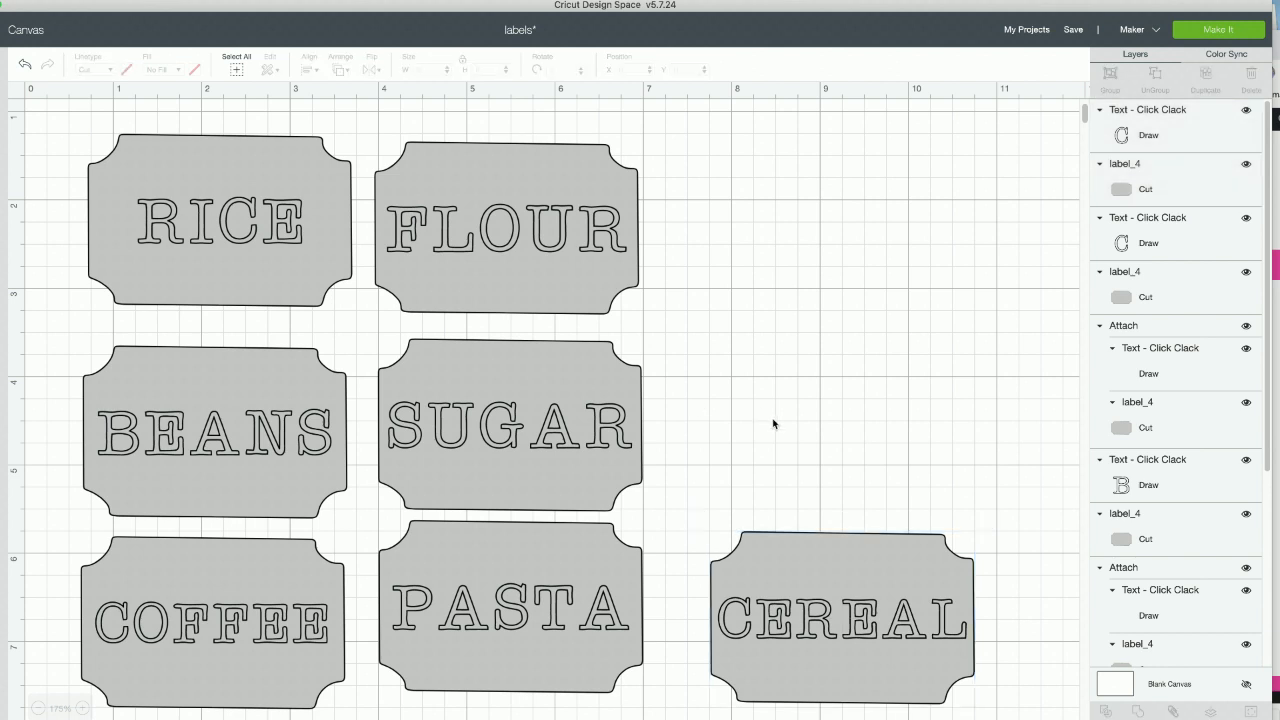
left_click(827, 660)
left_click_drag(810, 631, 778, 618)
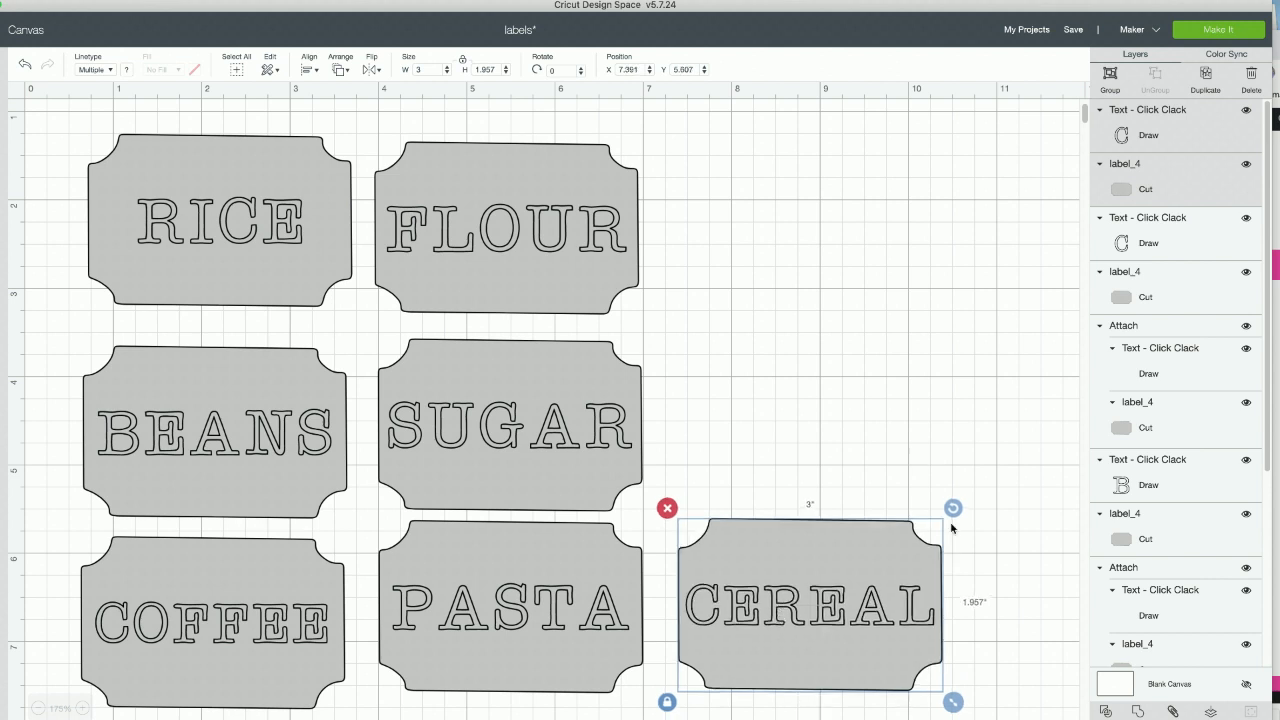
- Set the material color of the CEREAL label shape to brown
left_click(977, 553)
left_click(833, 542)
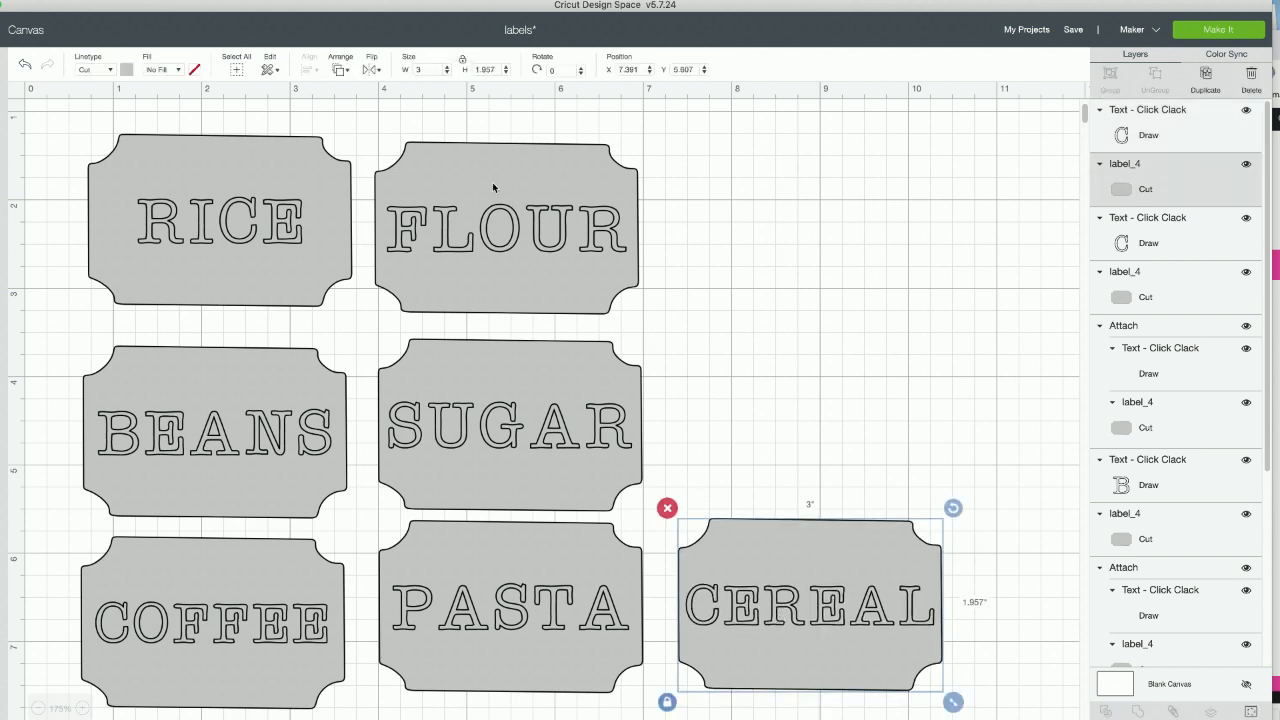
left_click(126, 71)
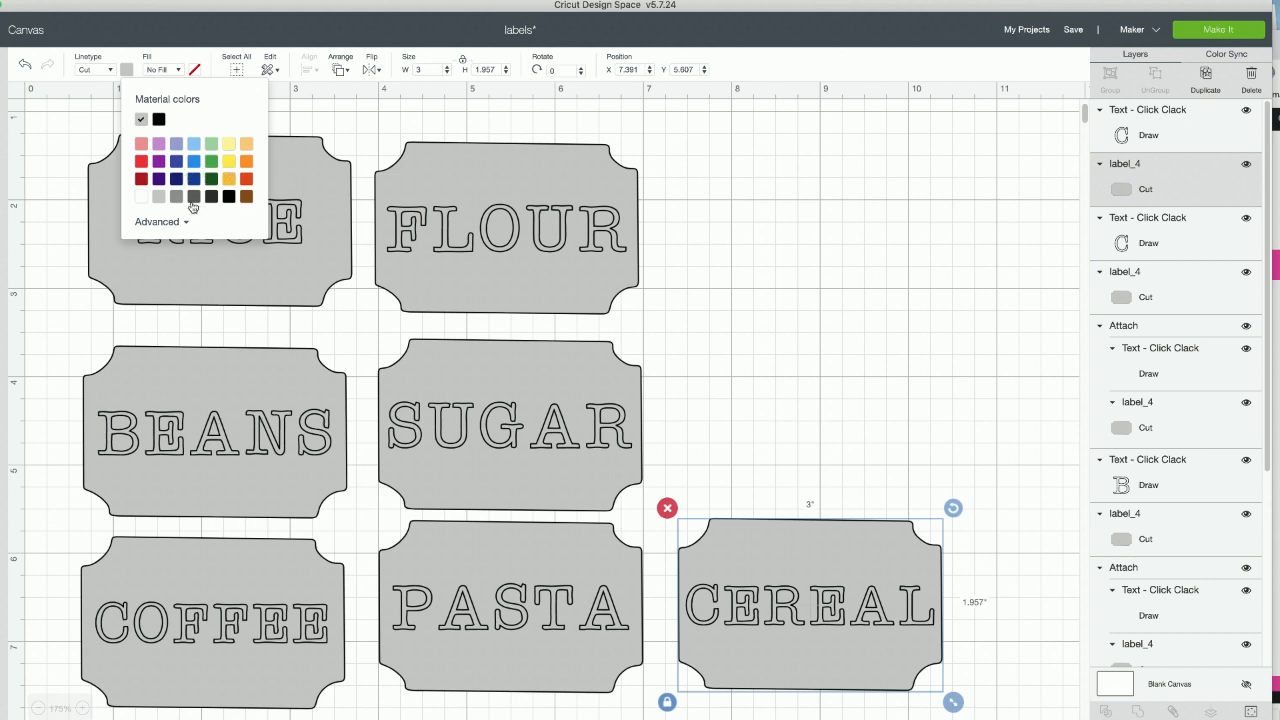
left_click(246, 196)
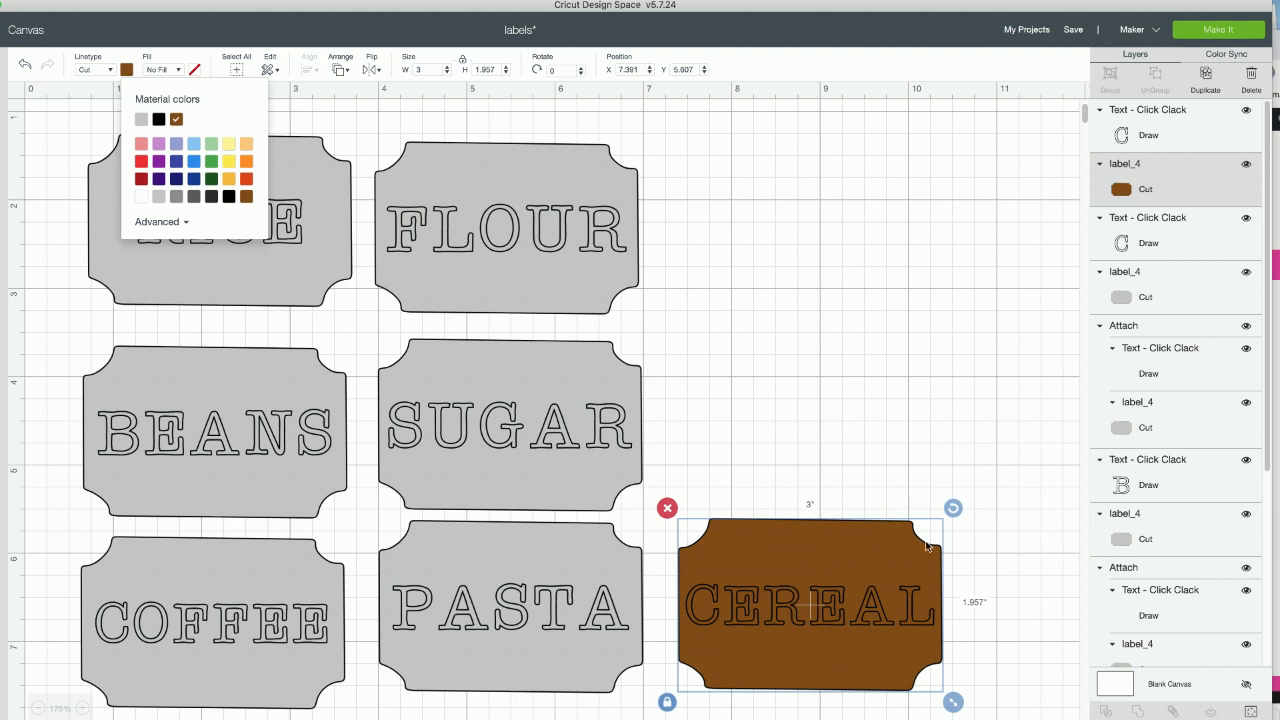
left_click(973, 594)
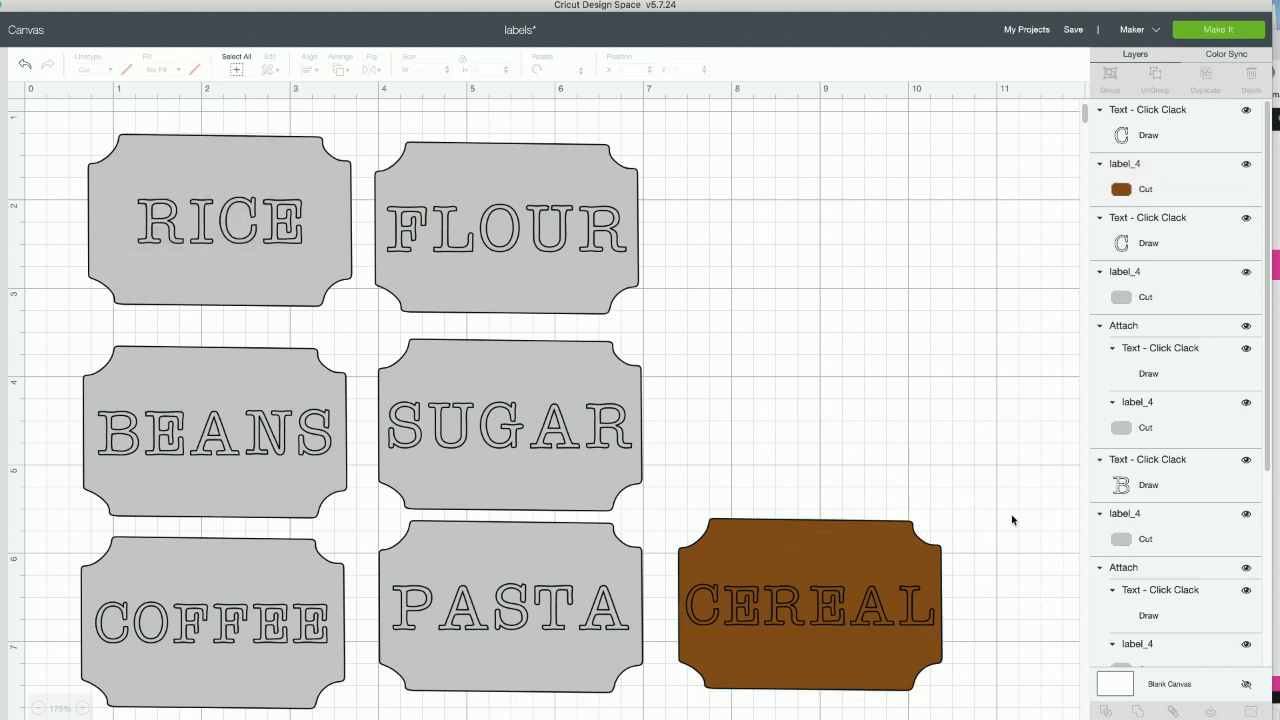
- Duplicate the brown CEREAL label with its text and place the copy right of SUGAR, at about X 7.343, Y 3.584
left_click_drag(1005, 518, 870, 660)
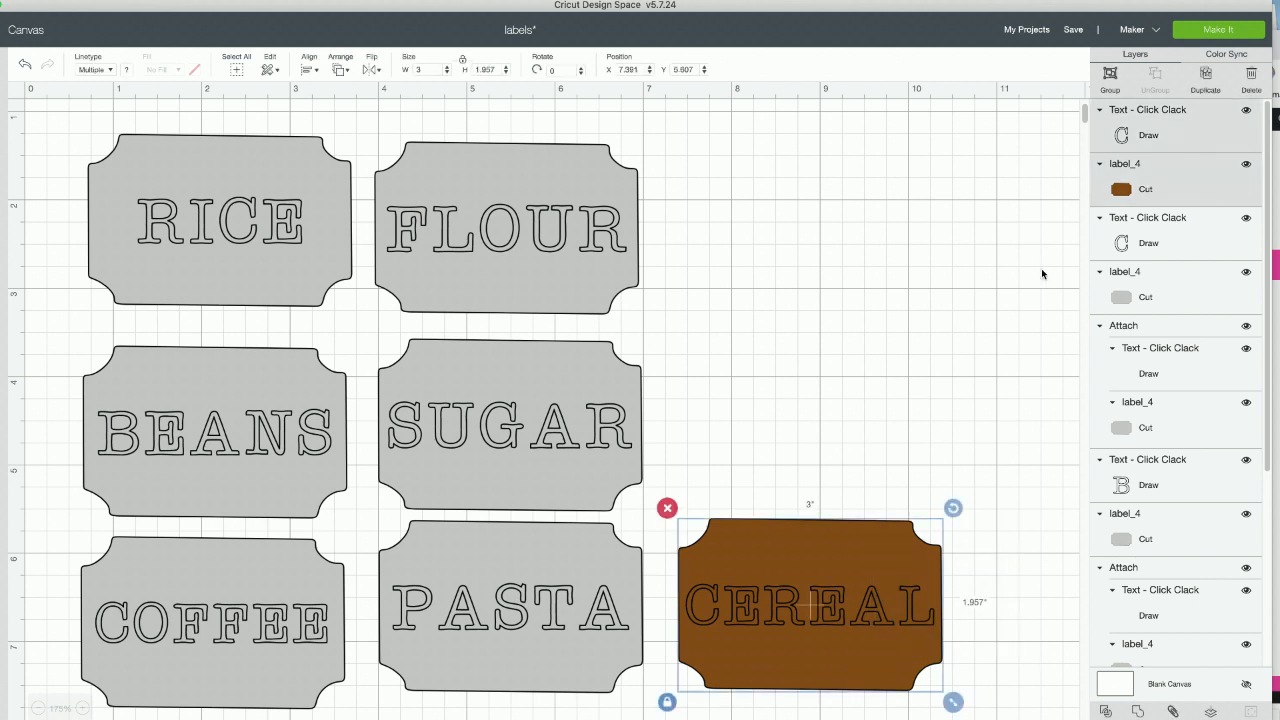
left_click(1205, 78)
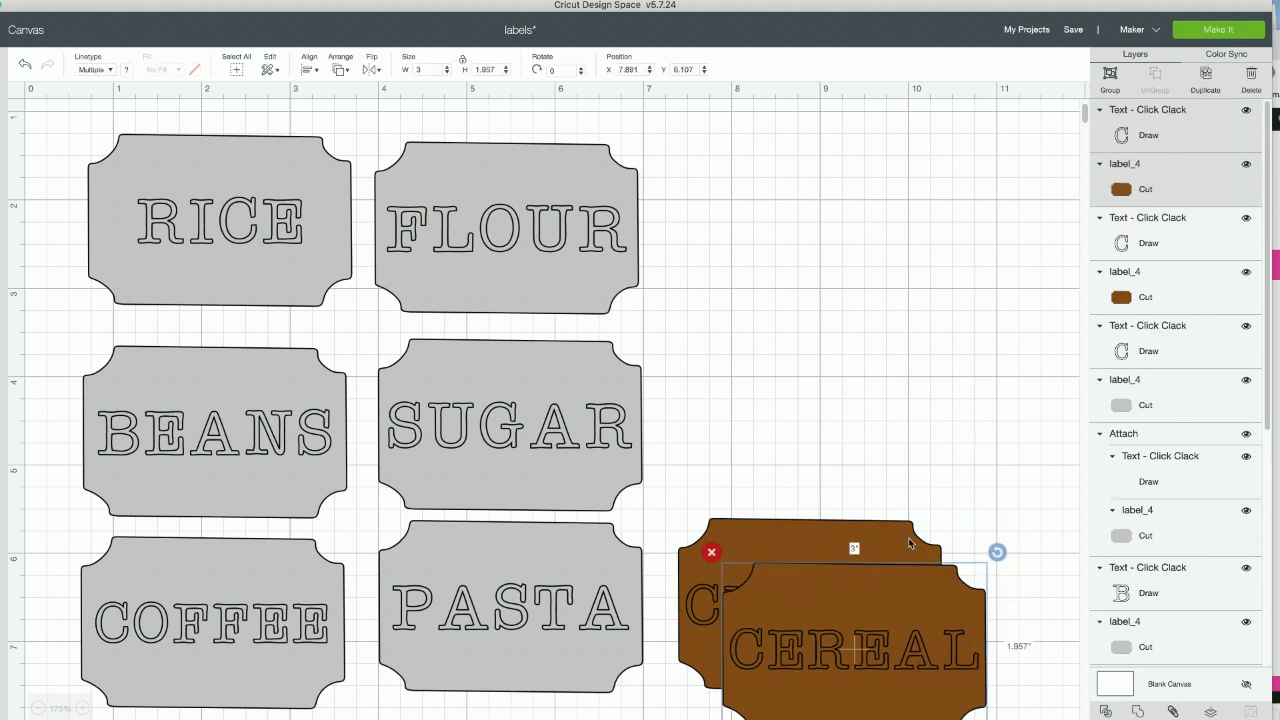
left_click_drag(901, 592, 851, 370)
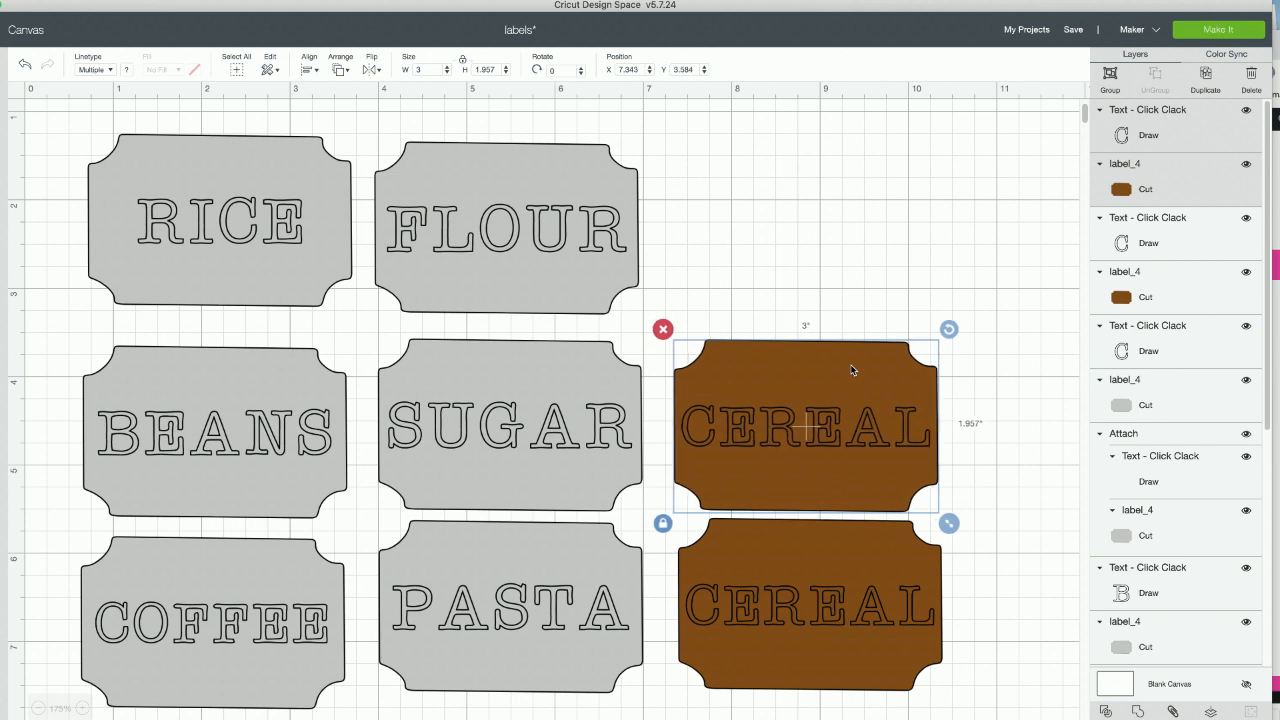
left_click(991, 427)
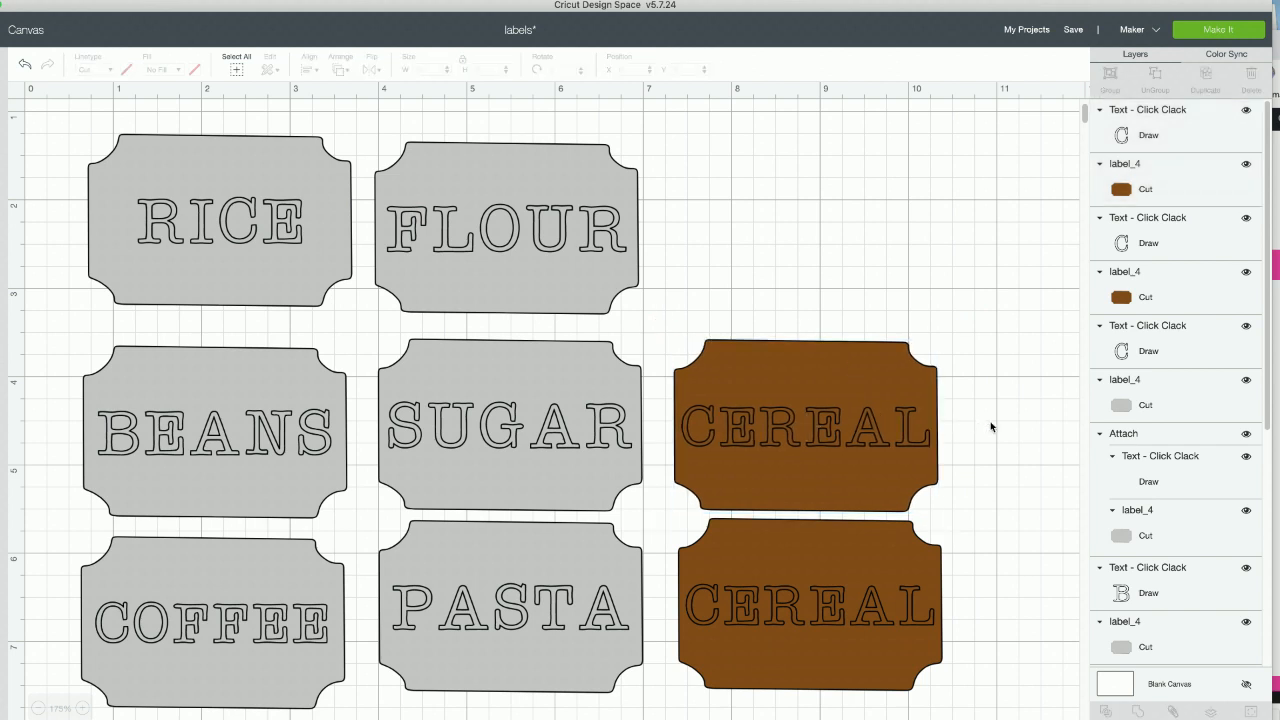
- Change the text on the duplicated brown label right of SUGAR to OATMEAL
left_click(845, 428)
double_click(845, 428)
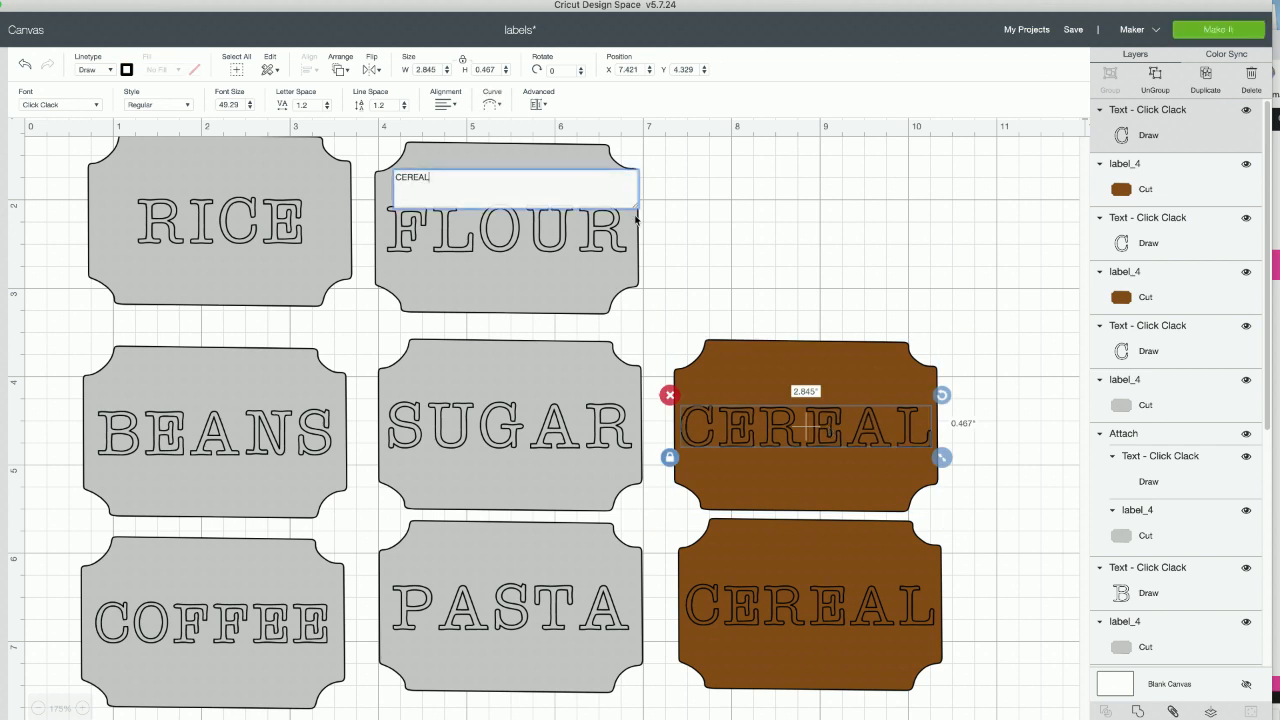
key("super+a")
type("OATMEAL")
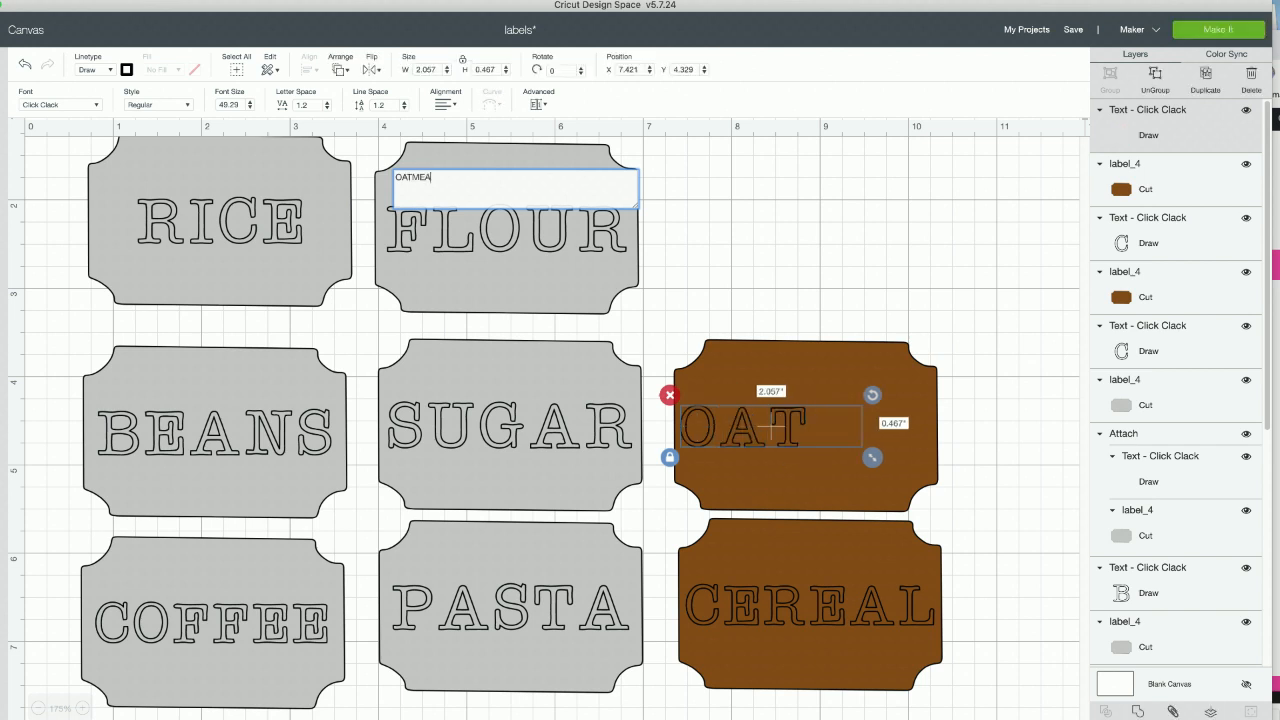
left_click(989, 512)
- Scale the OATMEAL text down to about 2.753 inches wide and center it on its label
left_click(952, 430)
left_click_drag(1000, 457, 937, 449)
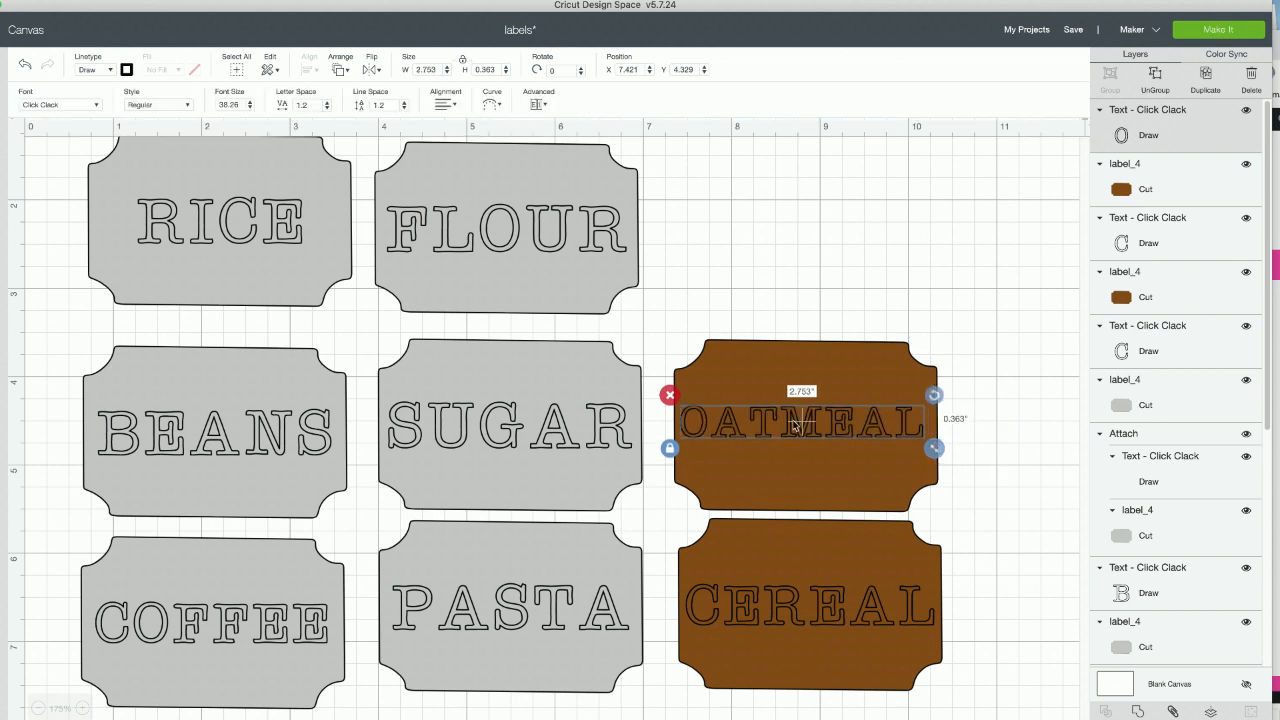
left_click(951, 395)
left_click(764, 454)
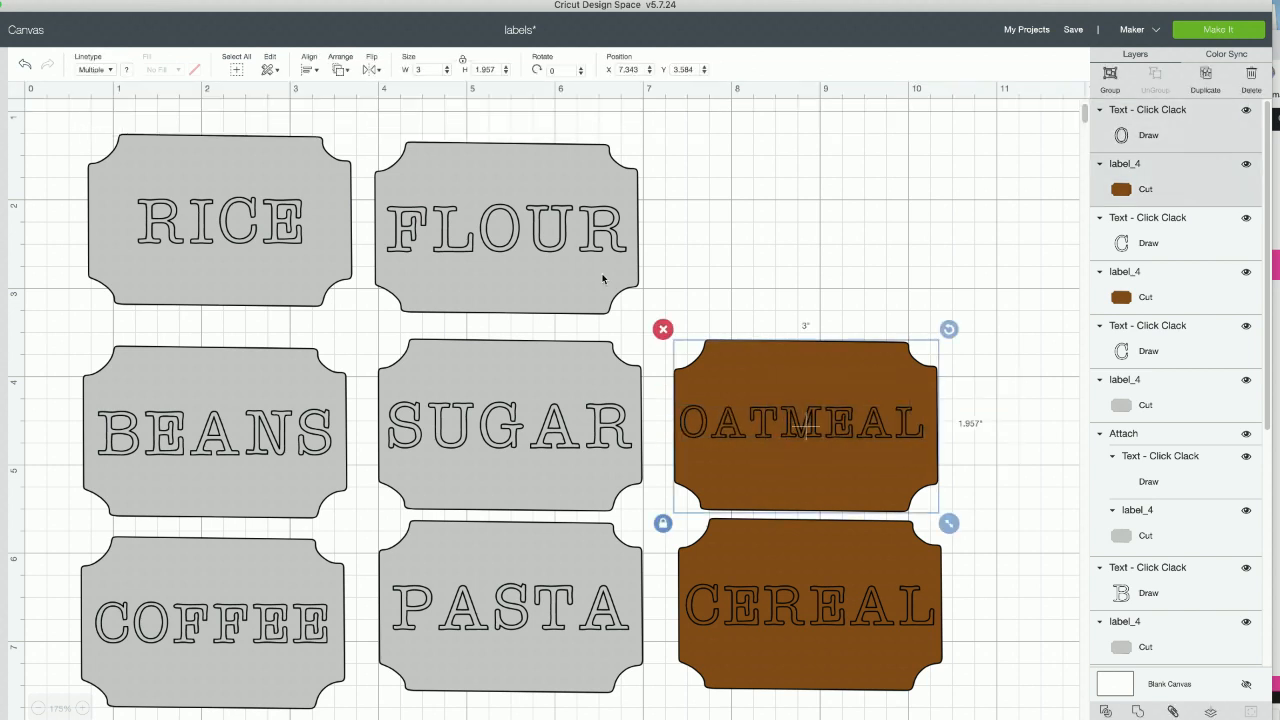
left_click(314, 70)
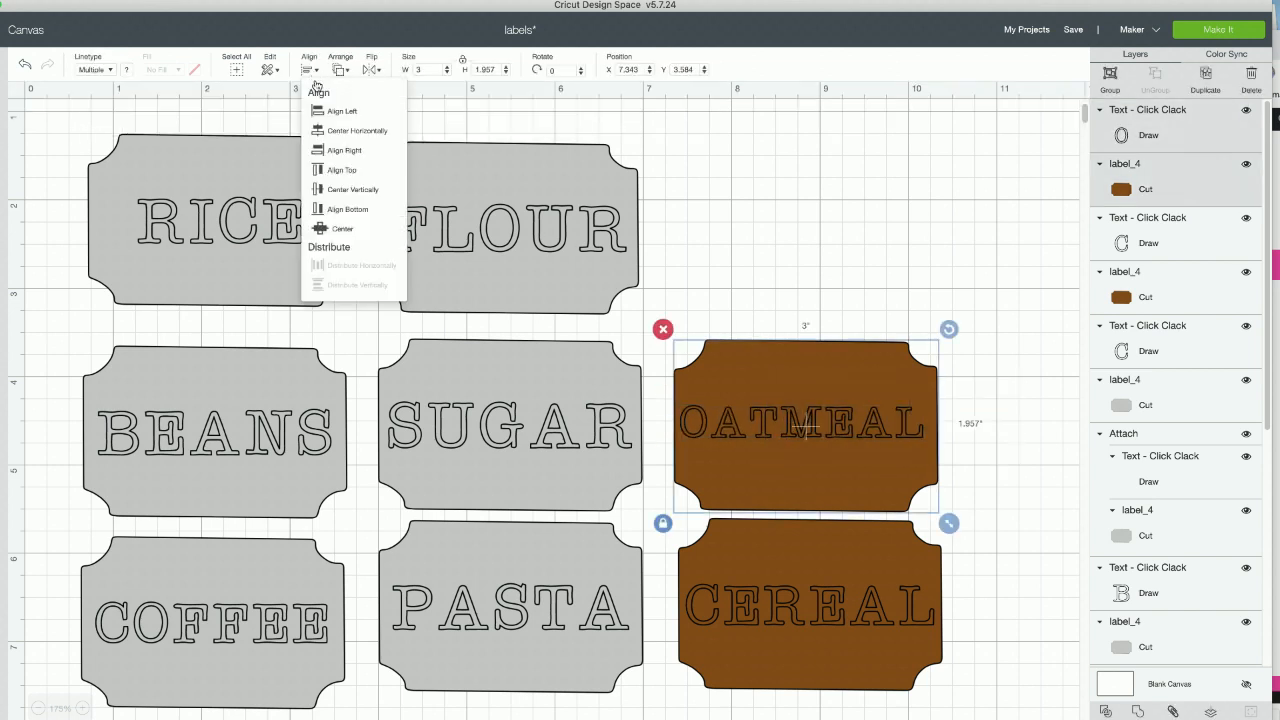
left_click(338, 229)
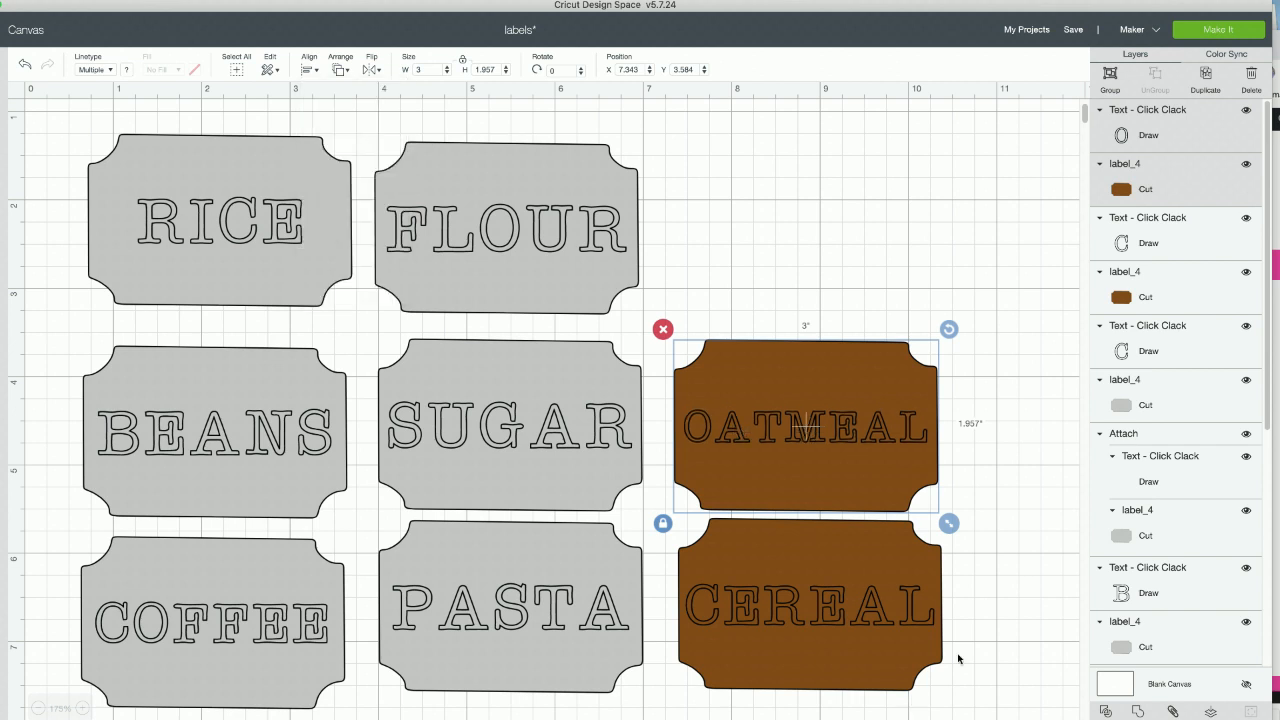
- Attach the CEREAL text to its brown label
left_click(953, 612)
left_click(763, 598)
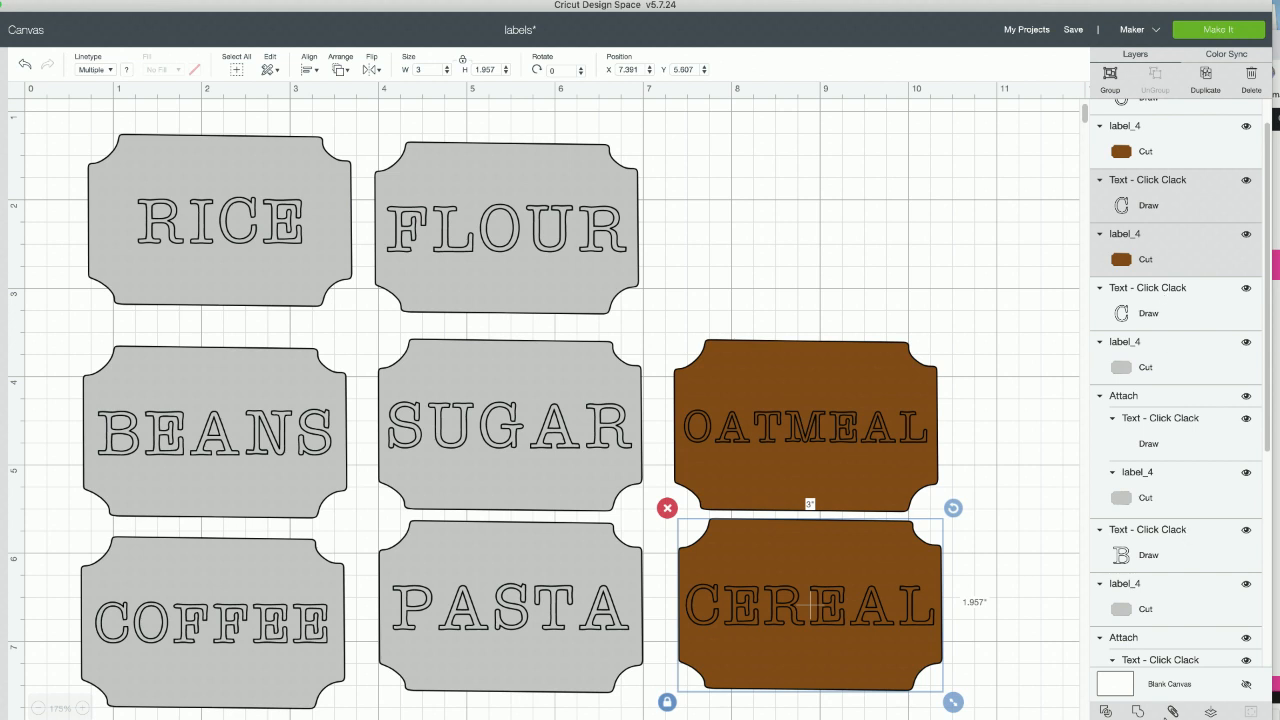
left_click(1174, 709)
- Duplicate the OATMEAL text and label, place the copy right of FLOUR at about X 7.296, Y 1.338, and attach the original OATMEAL text to its label
left_click_drag(977, 349, 810, 406)
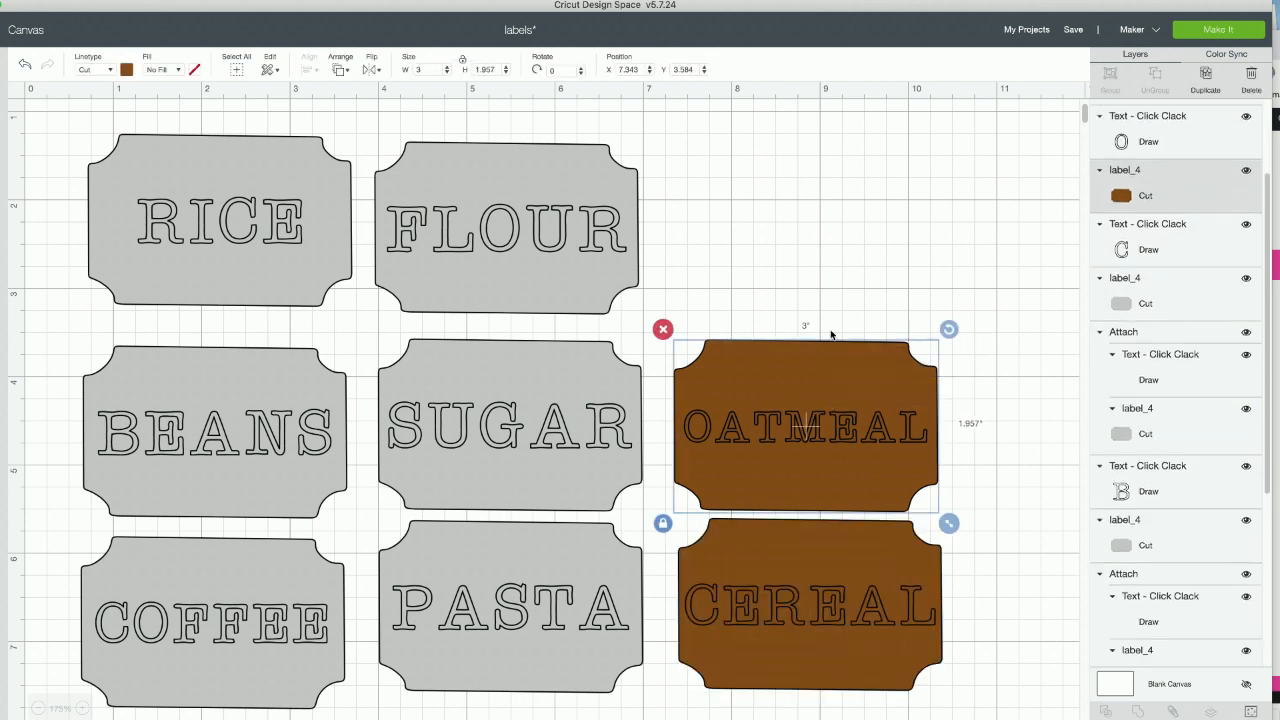
left_click_drag(972, 277, 798, 457)
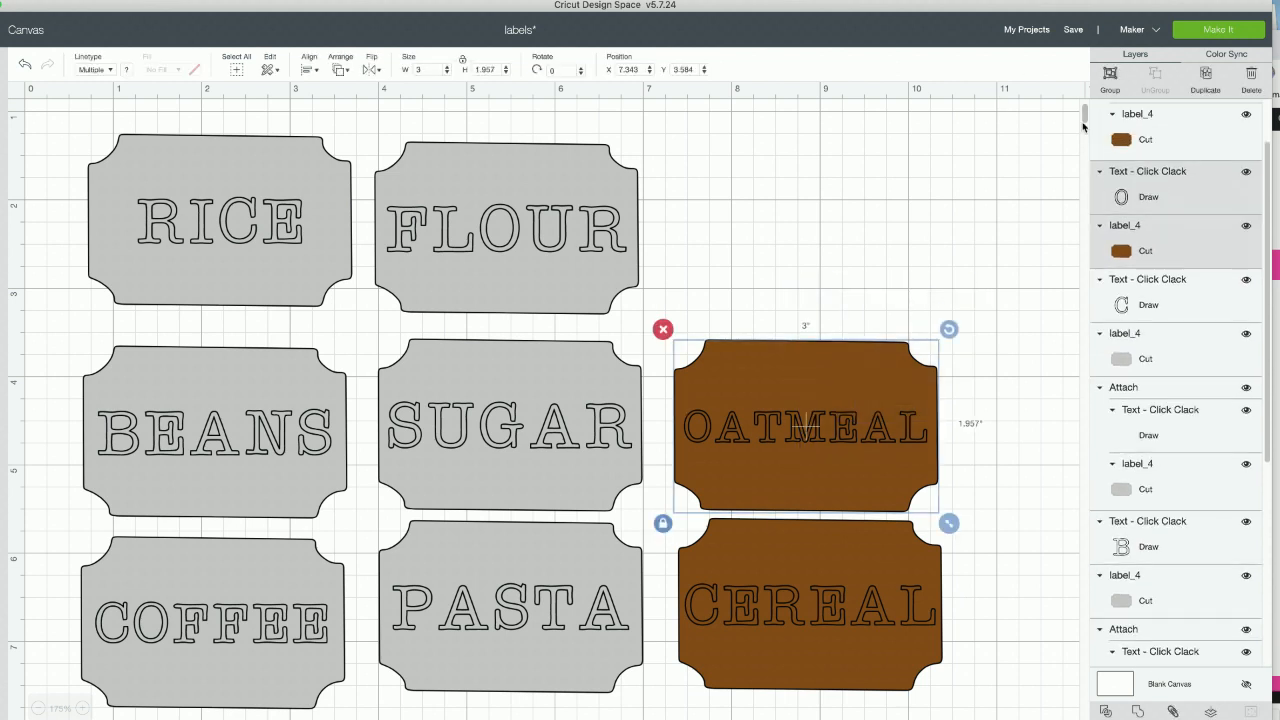
left_click(1205, 75)
left_click_drag(908, 352, 881, 212)
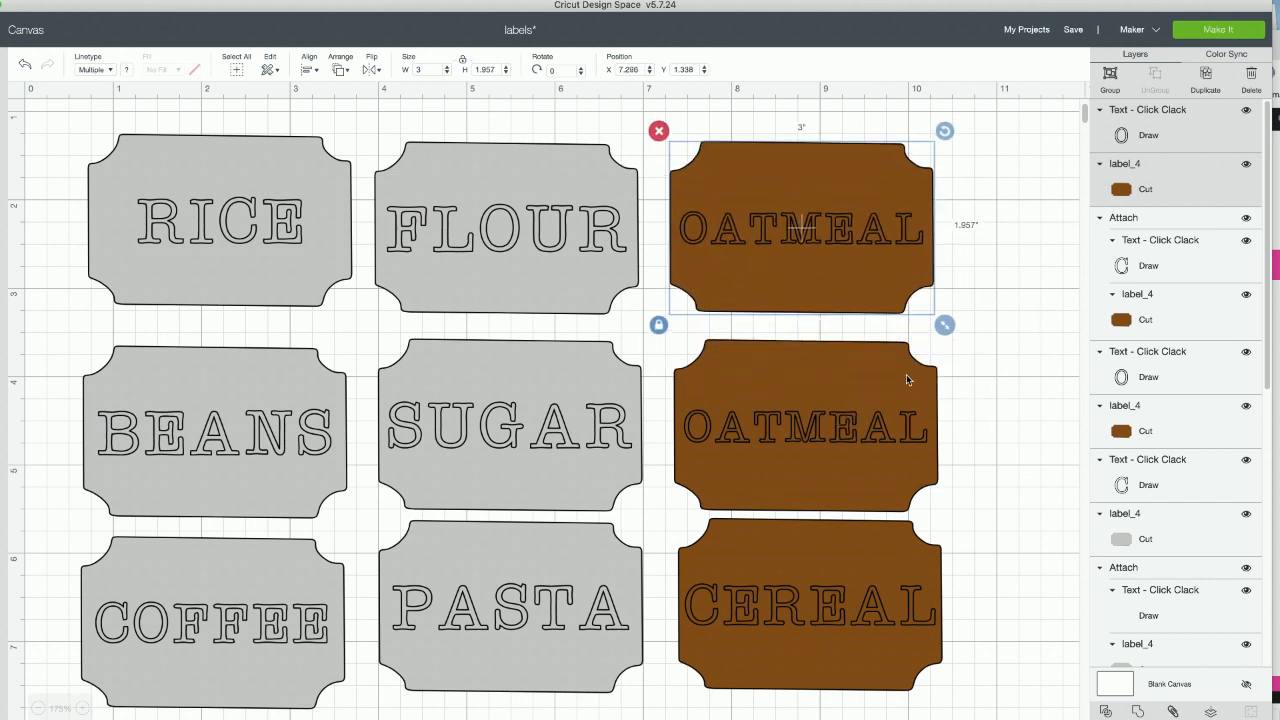
left_click_drag(1012, 399, 741, 437)
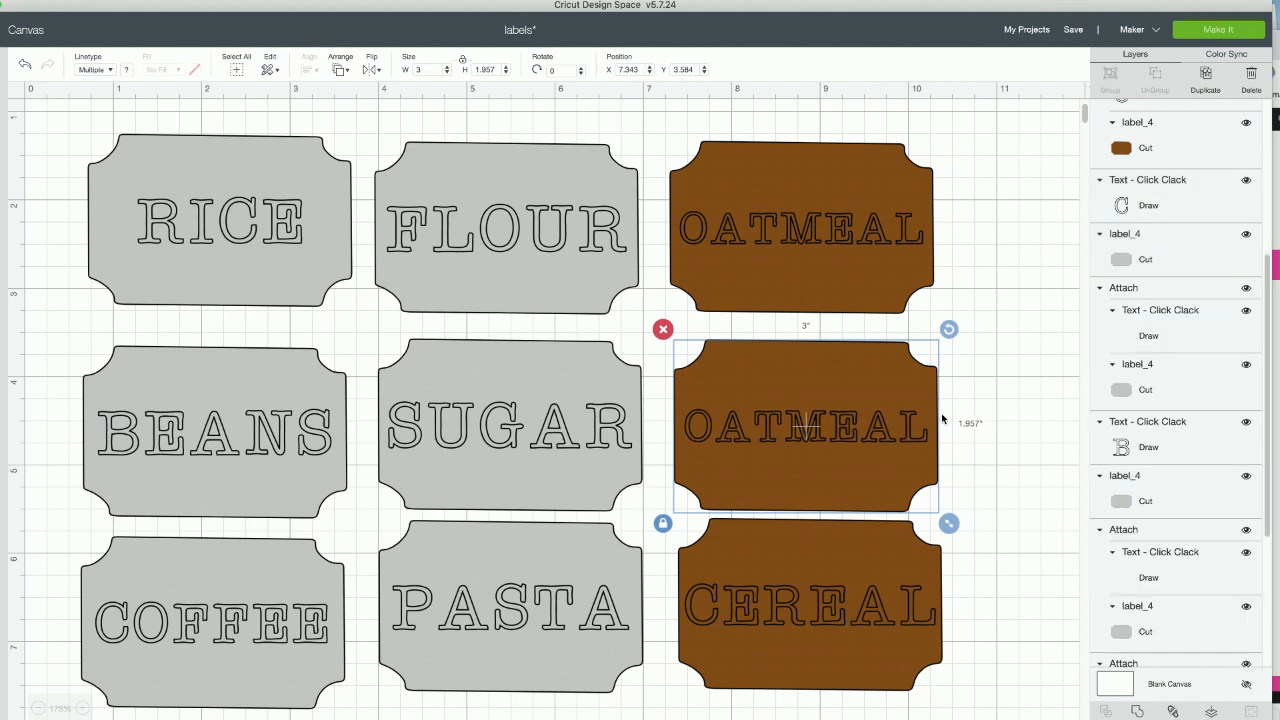
- Replace the OATMEAL text right of FLOUR with CHOCOALTE and CHIPS on two lines, and center-align the lines
double_click(840, 229)
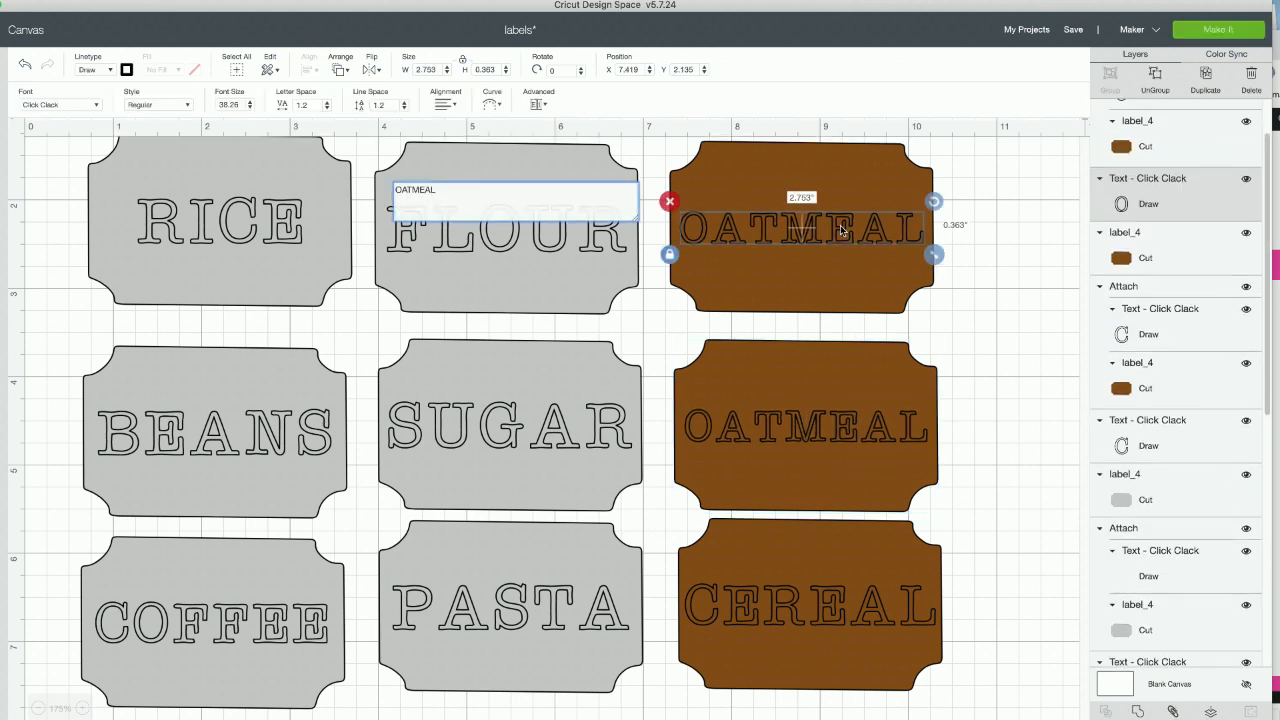
left_click_drag(459, 194, 325, 185)
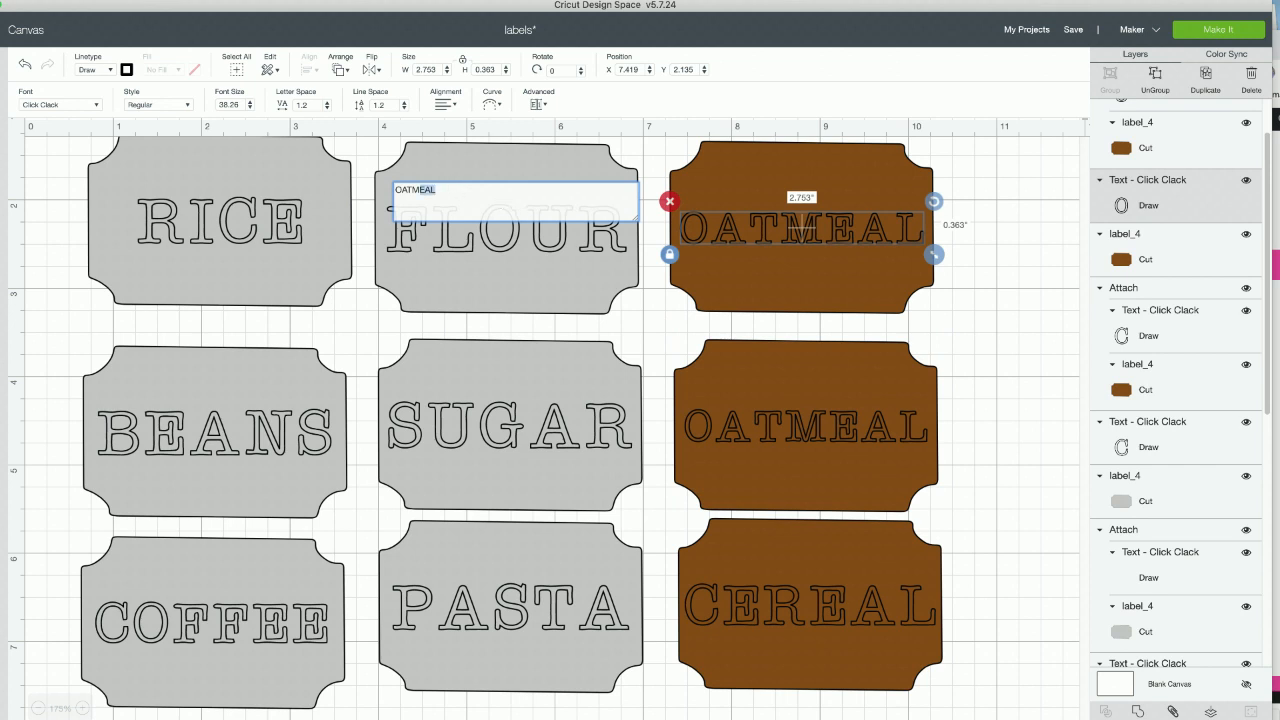
key("BackSpace")
key("BackSpace")
key("BackSpace")
key("BackSpace")
key("BackSpace")
type("C")
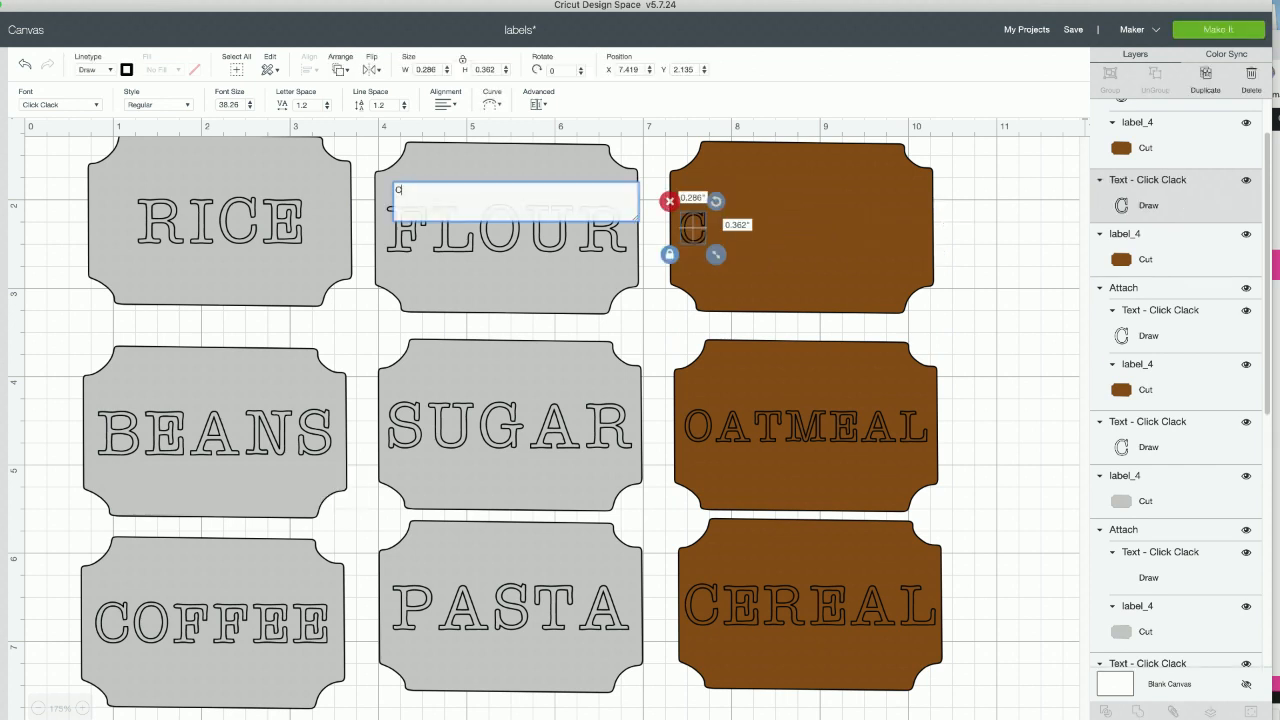
type("HOLC")
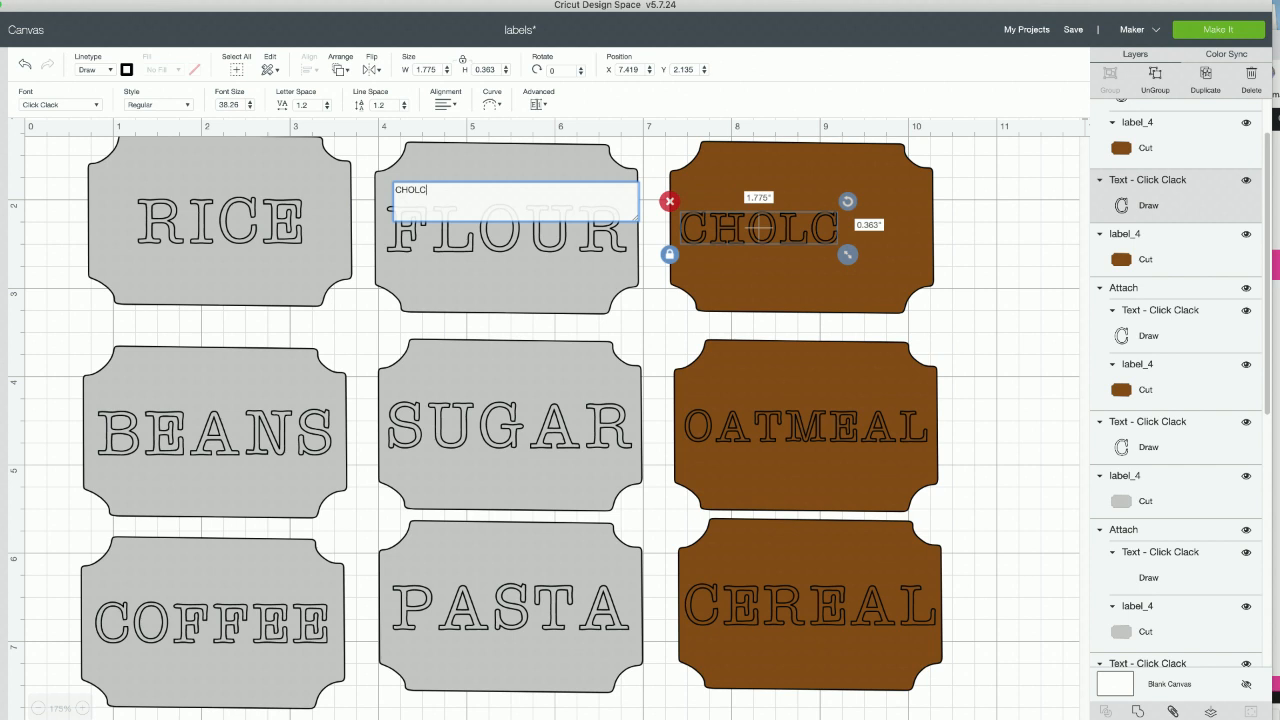
key("BackSpace")
key("BackSpace")
type("CH")
key("BackSpace")
key("BackSpace")
key("BackSpace")
type("OLO")
key("BackSpace")
key("BackSpace")
key("BackSpace")
type("OCH")
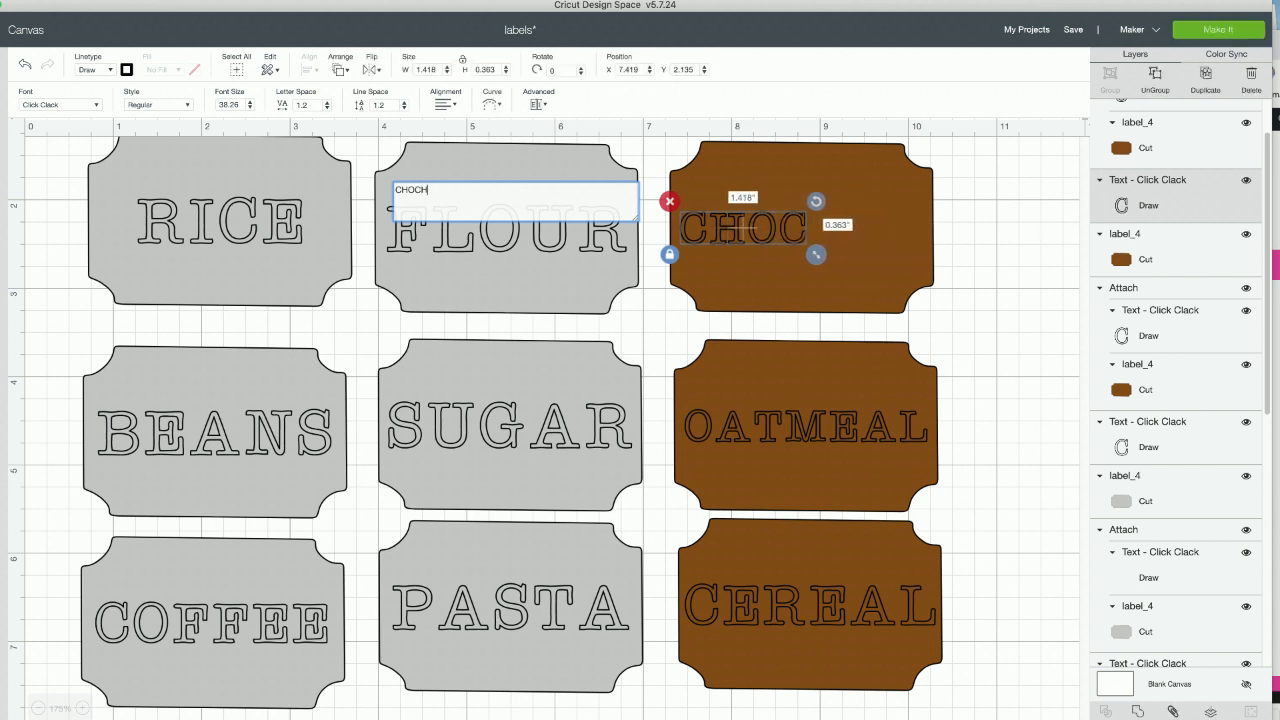
type("OLATE")
key("BackSpace")
key("BackSpace")
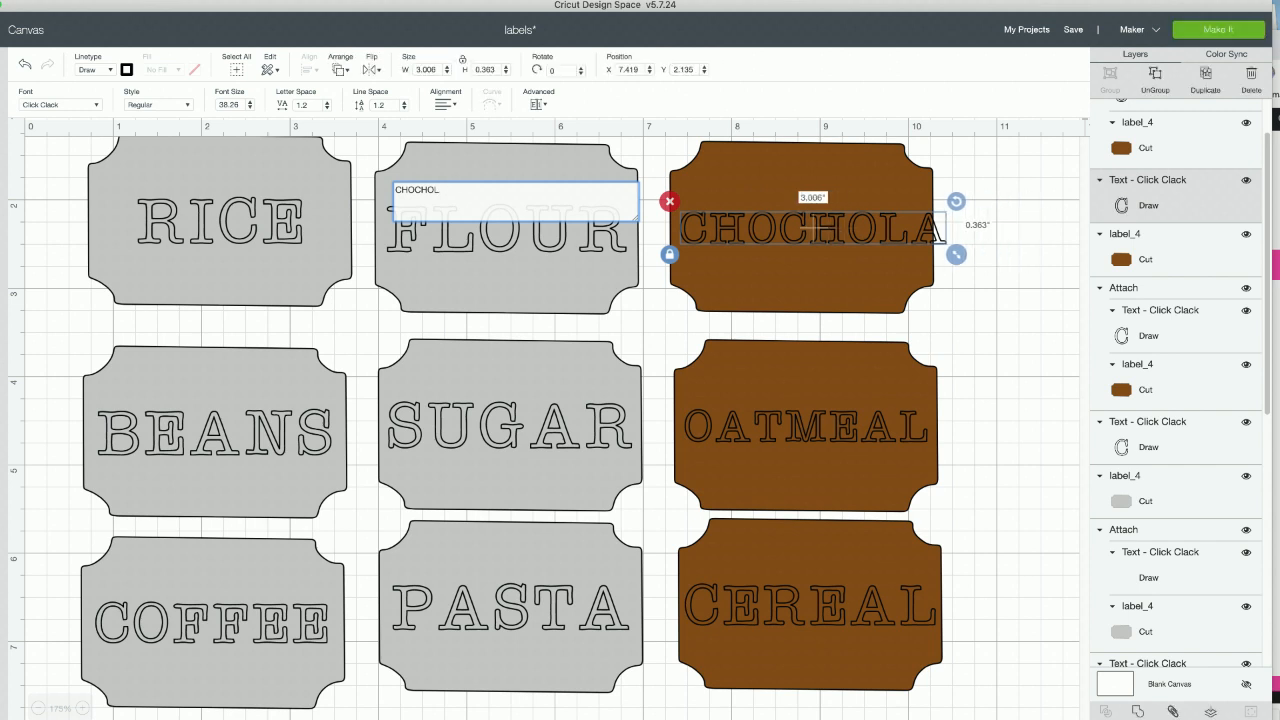
key("BackSpace")
key("BackSpace")
key("BackSpace")
key("BackSpace")
key("BackSpace")
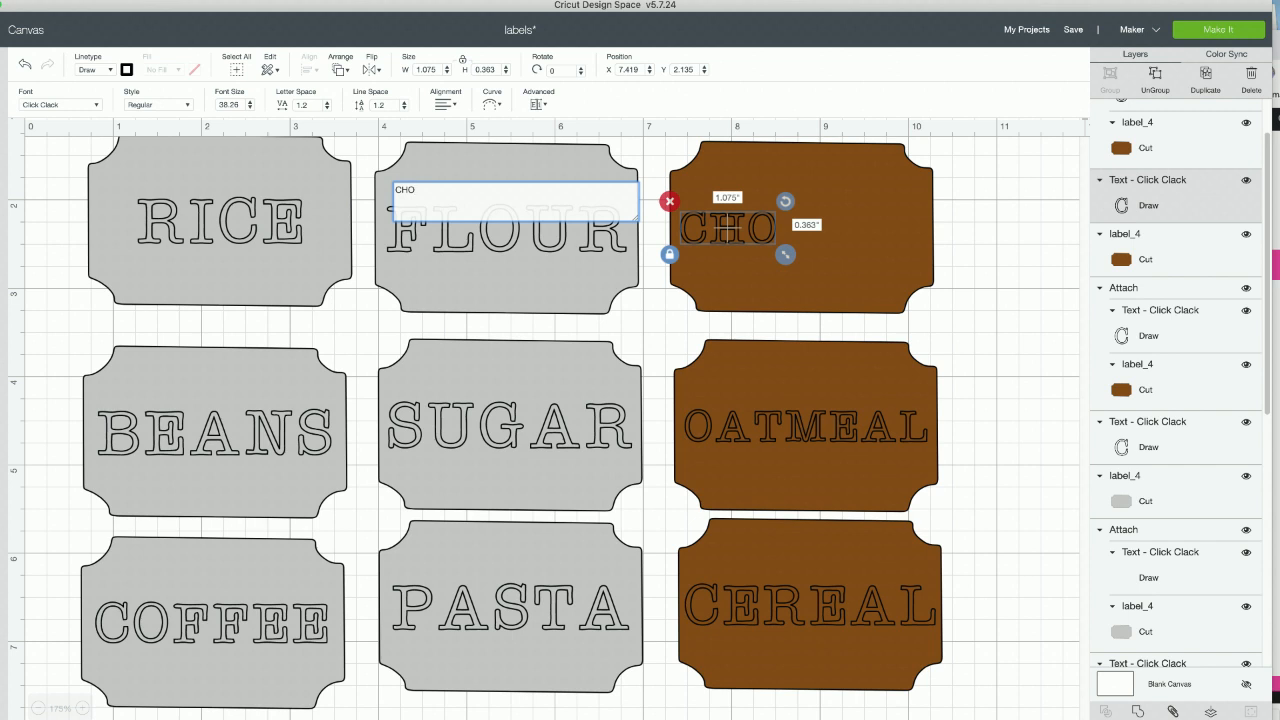
type("COALTE ")
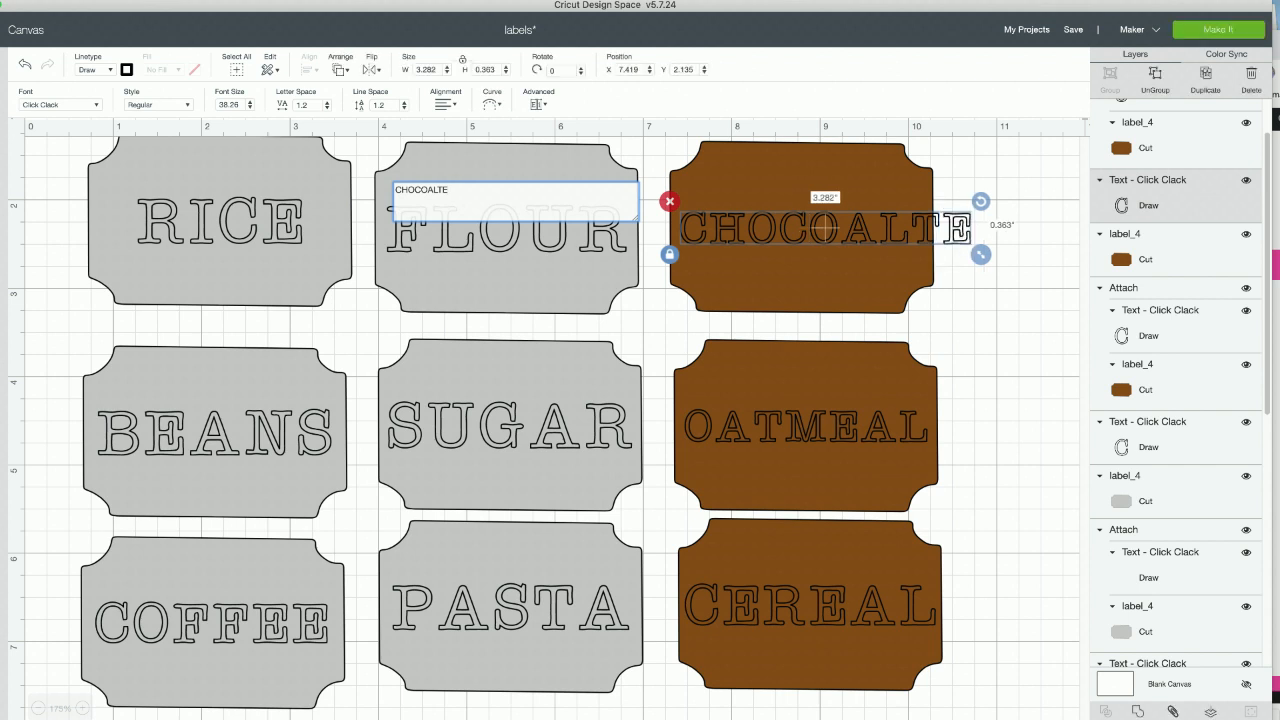
type("CHIPS")
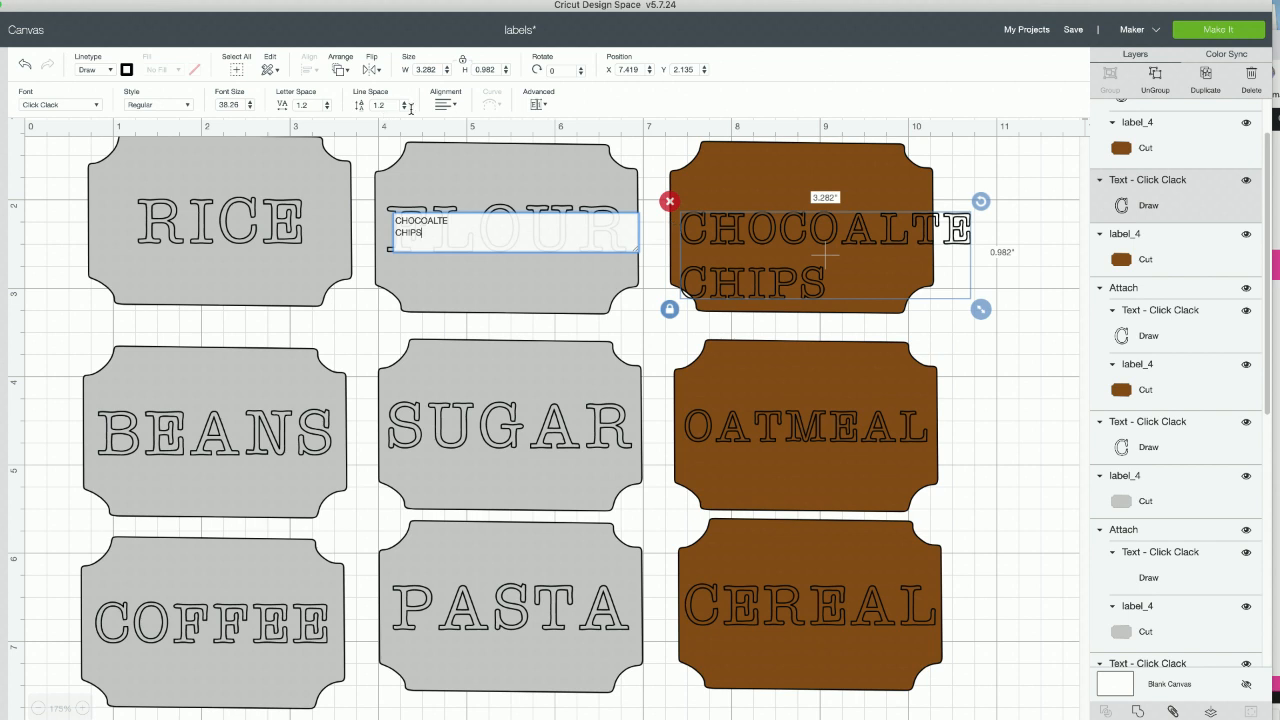
left_click(450, 105)
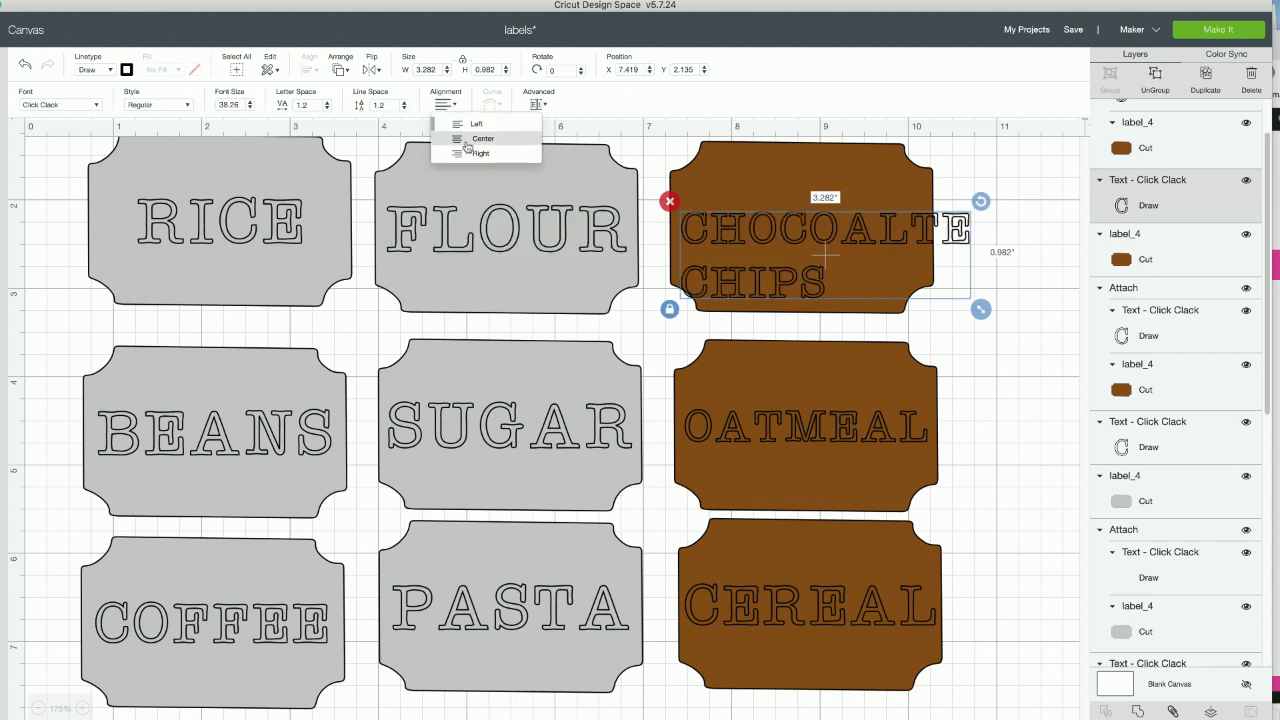
left_click(472, 140)
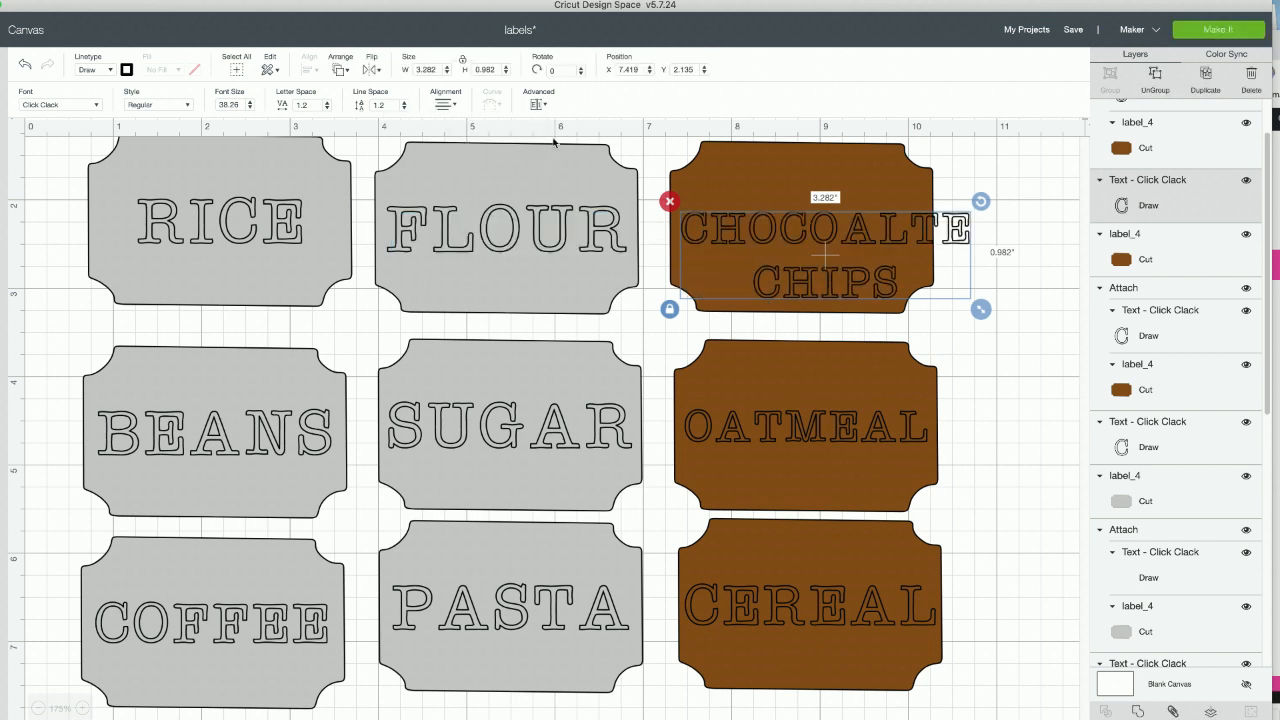
- Tighten the two-line text's line spacing to -1.6 and scale it down to about 2.822 inches wide
left_click(405, 108)
left_click(405, 108)
left_click(405, 108)
left_click(405, 108)
left_click(405, 108)
left_click(405, 108)
left_click(405, 108)
left_click(405, 108)
left_click(405, 108)
left_click(405, 108)
left_click(405, 108)
left_click(405, 108)
left_click(405, 110)
left_click(405, 110)
left_click(405, 110)
left_click(405, 110)
left_click(405, 110)
left_click(405, 110)
left_click(405, 110)
left_click(405, 110)
left_click(405, 108)
left_click(405, 108)
left_click(405, 108)
left_click_drag(976, 293, 940, 287)
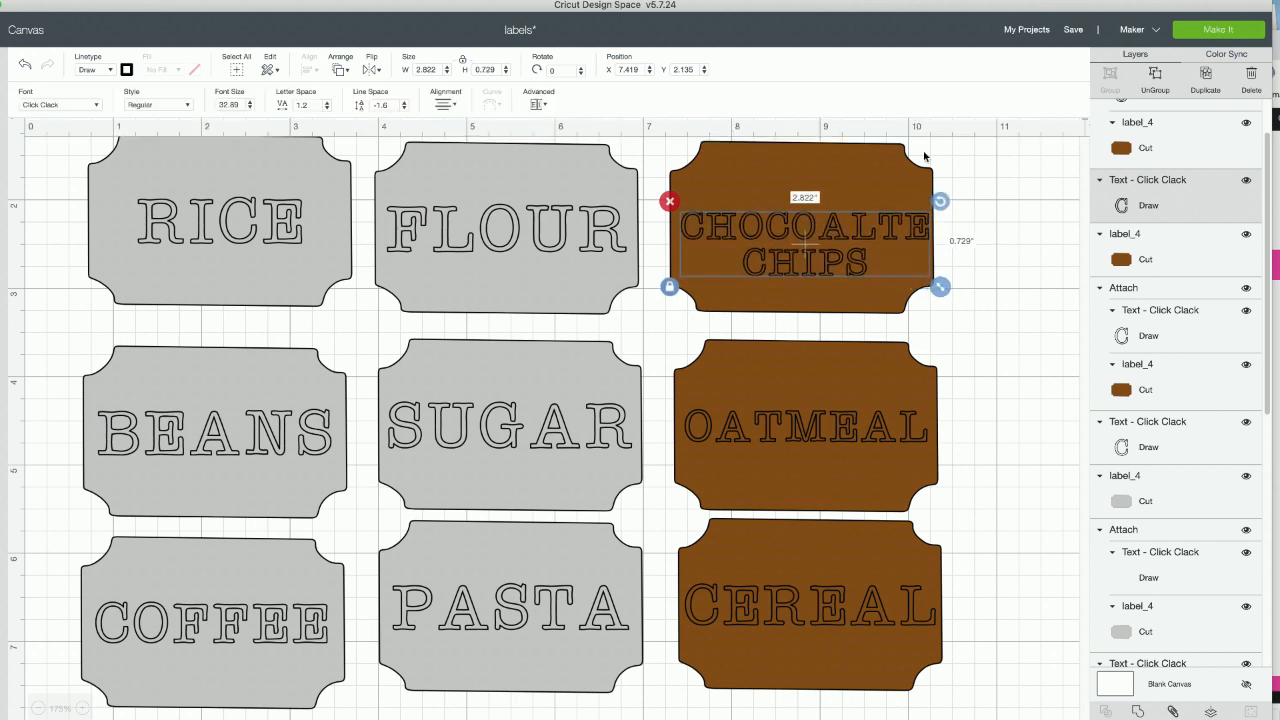
- Center the two-line CHOCOALTE CHIPS text on its brown label in both directions
left_click(986, 191)
left_click_drag(986, 191, 751, 235)
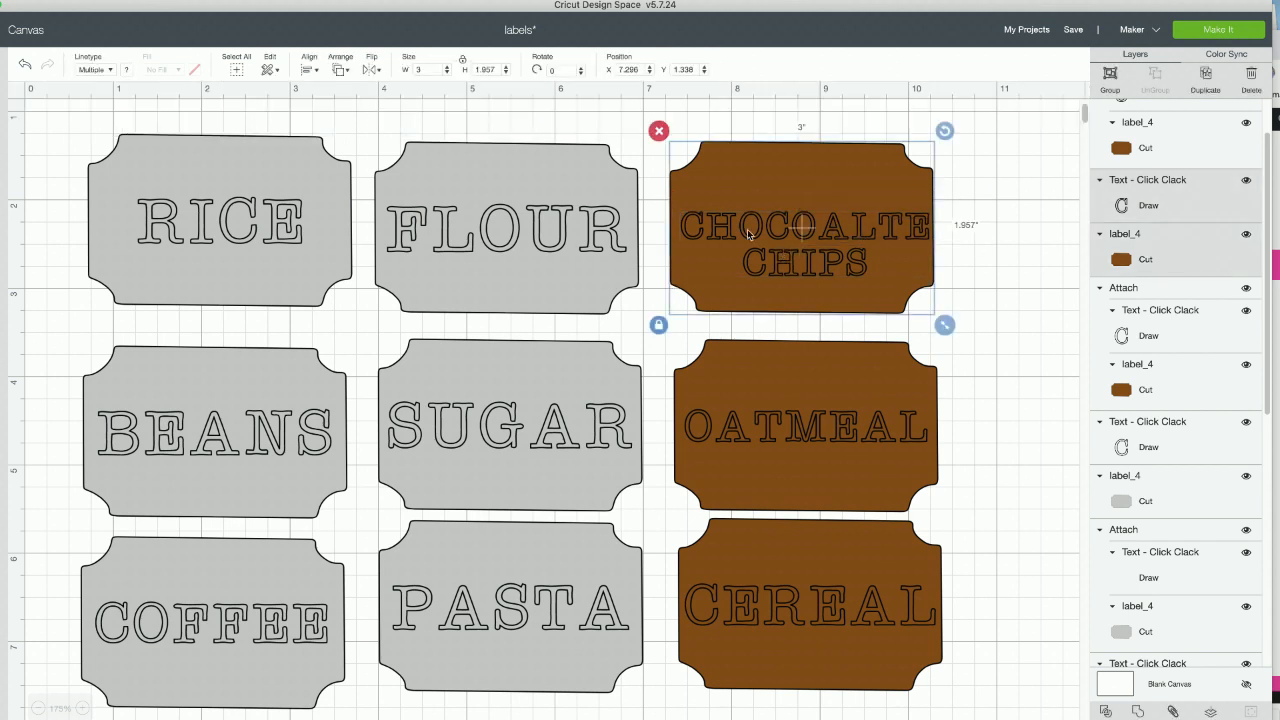
left_click(309, 70)
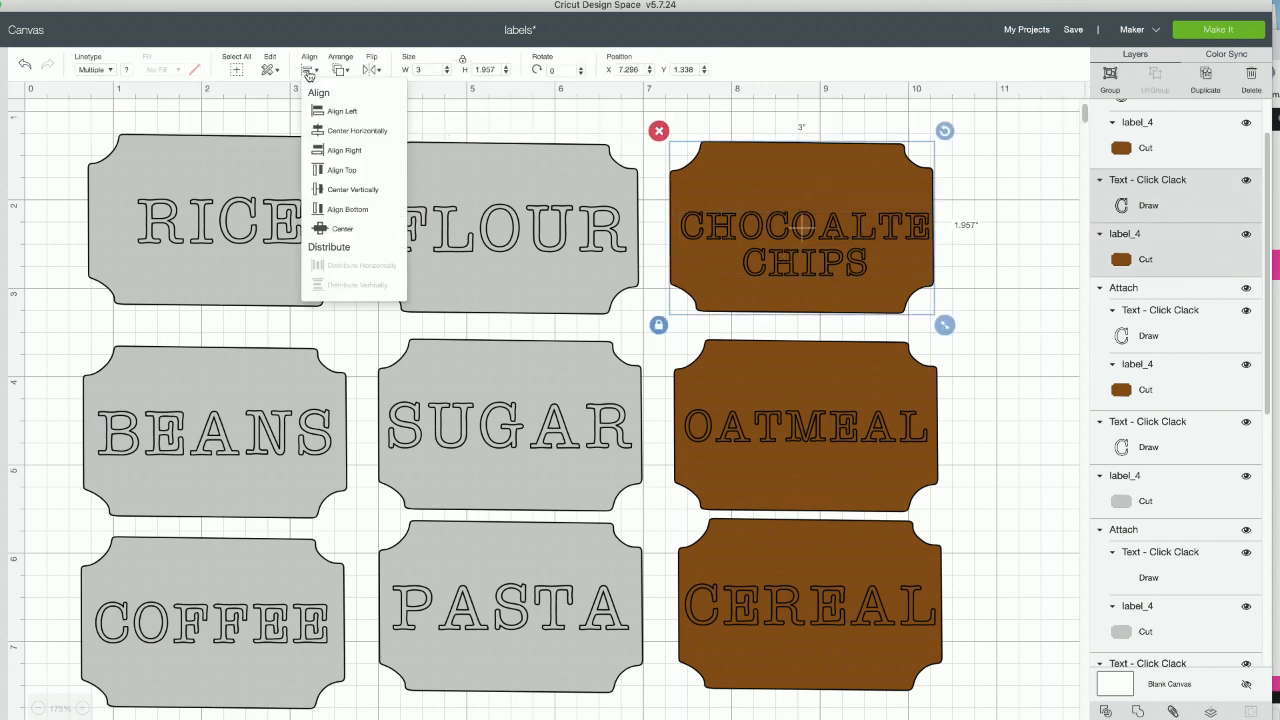
left_click(320, 229)
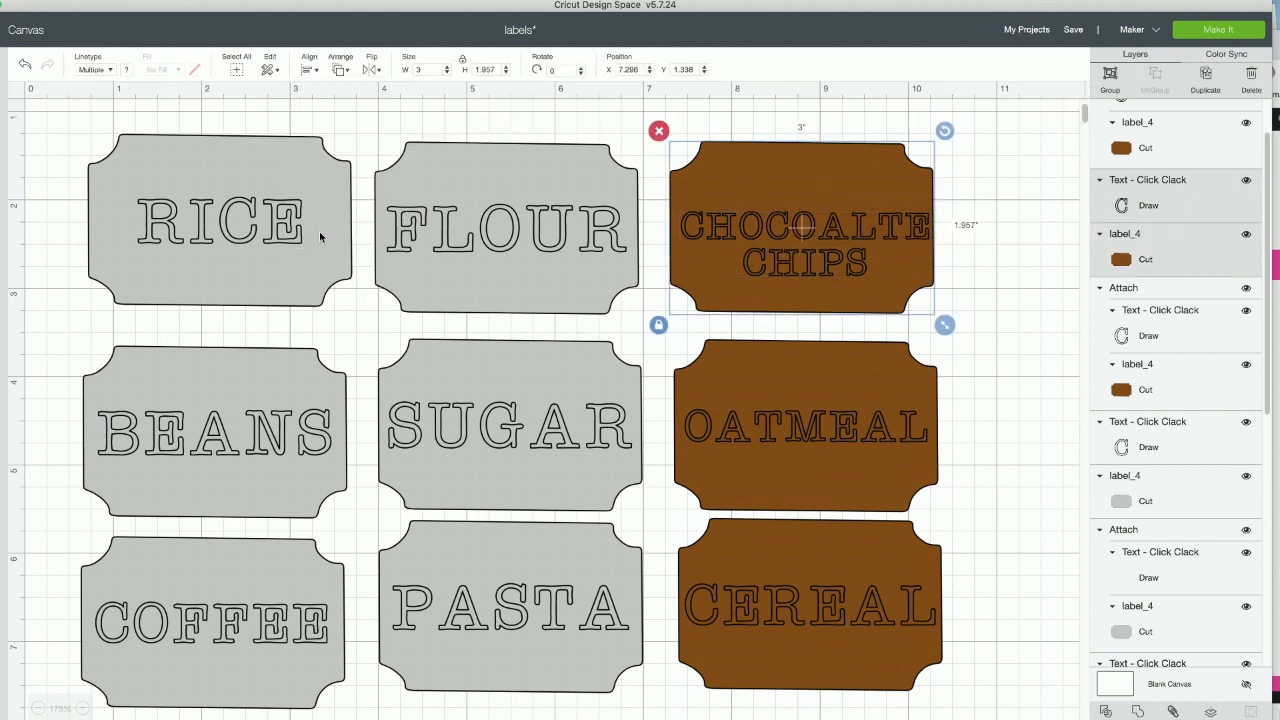
left_click(1033, 275)
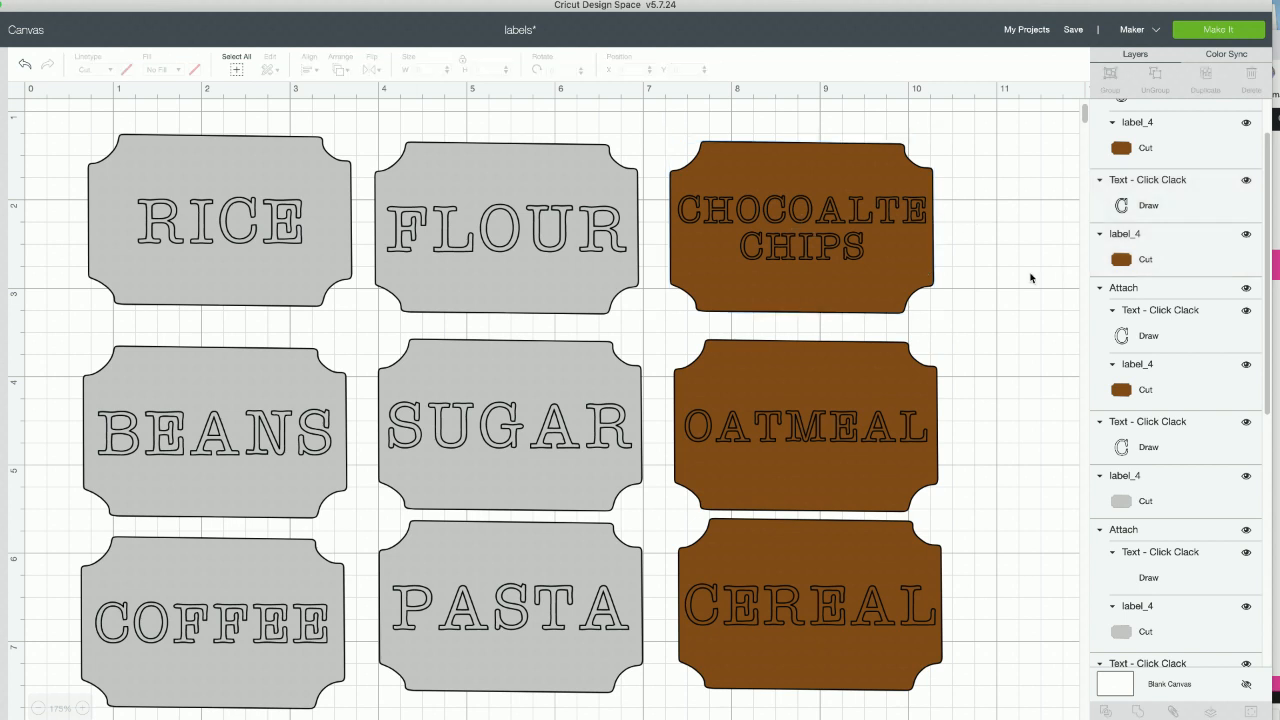
- Attach the two-line text to its brown label and nudge the label to about X 7.311, Y 1.369
left_click(671, 244)
left_click(1174, 711)
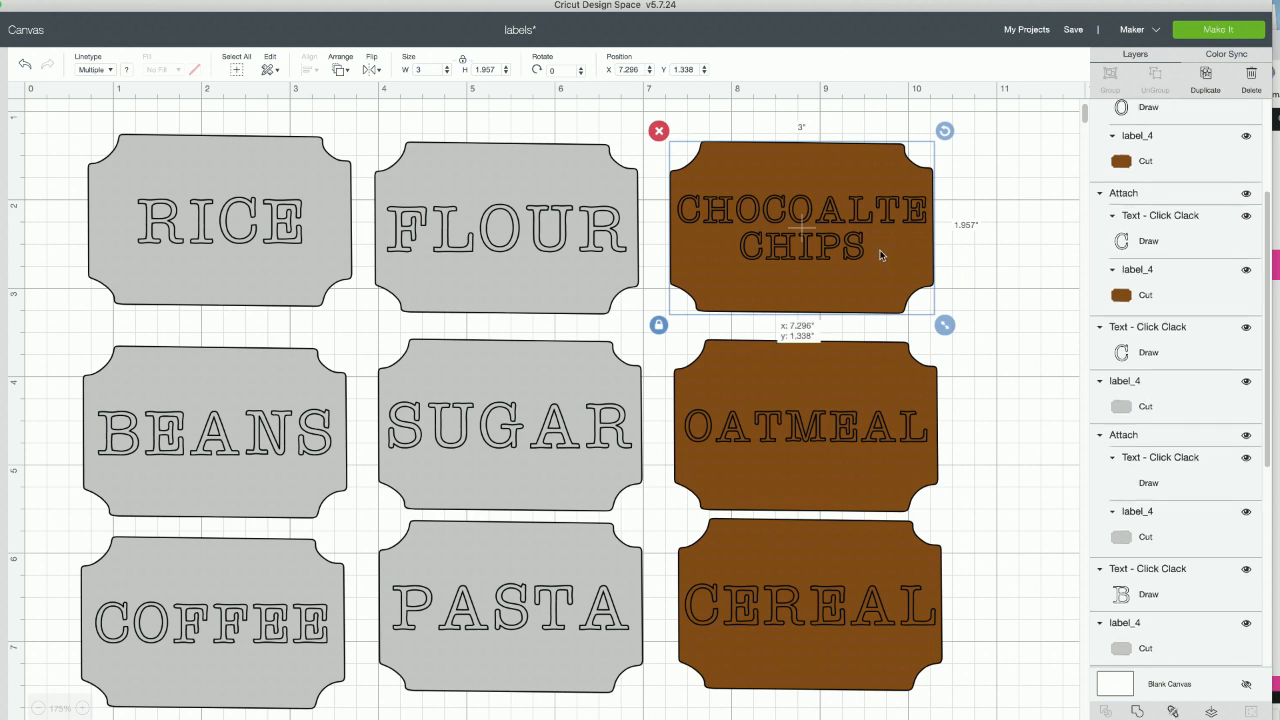
left_click_drag(880, 254, 881, 257)
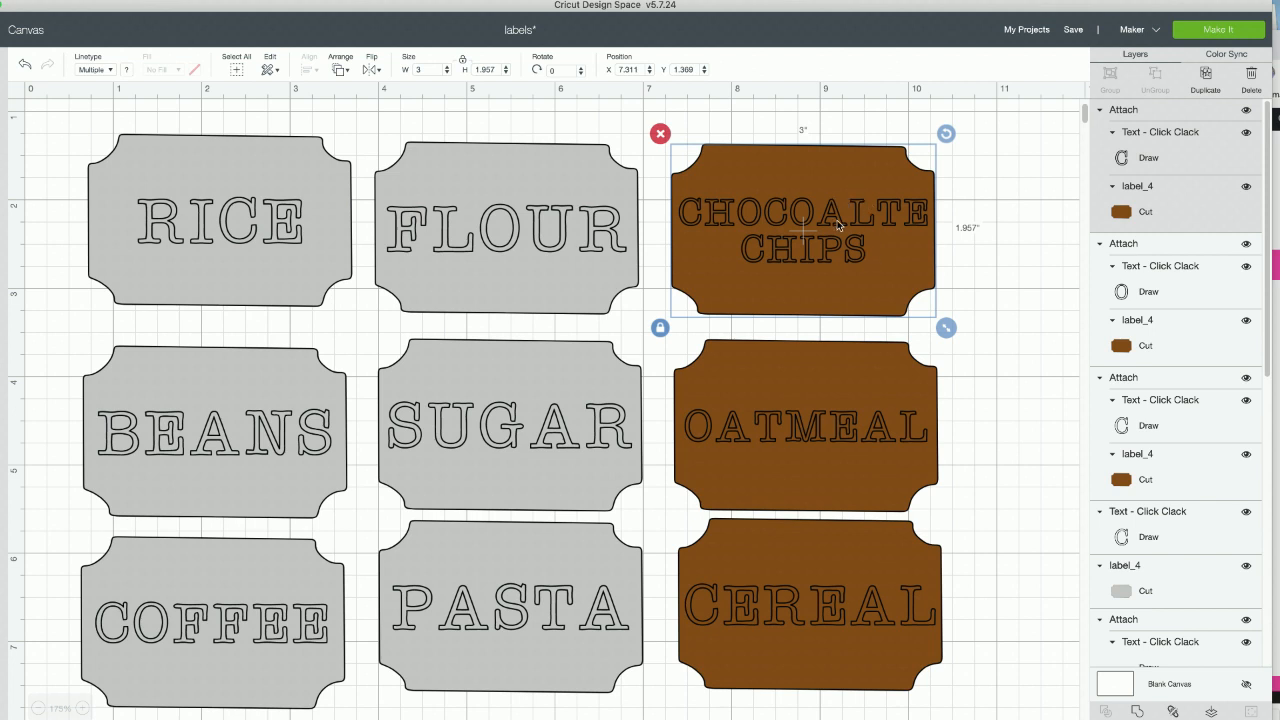
- Correct the detached text's first line to CHOCOLATE and reattach the text to its brown label
left_click(1160, 158)
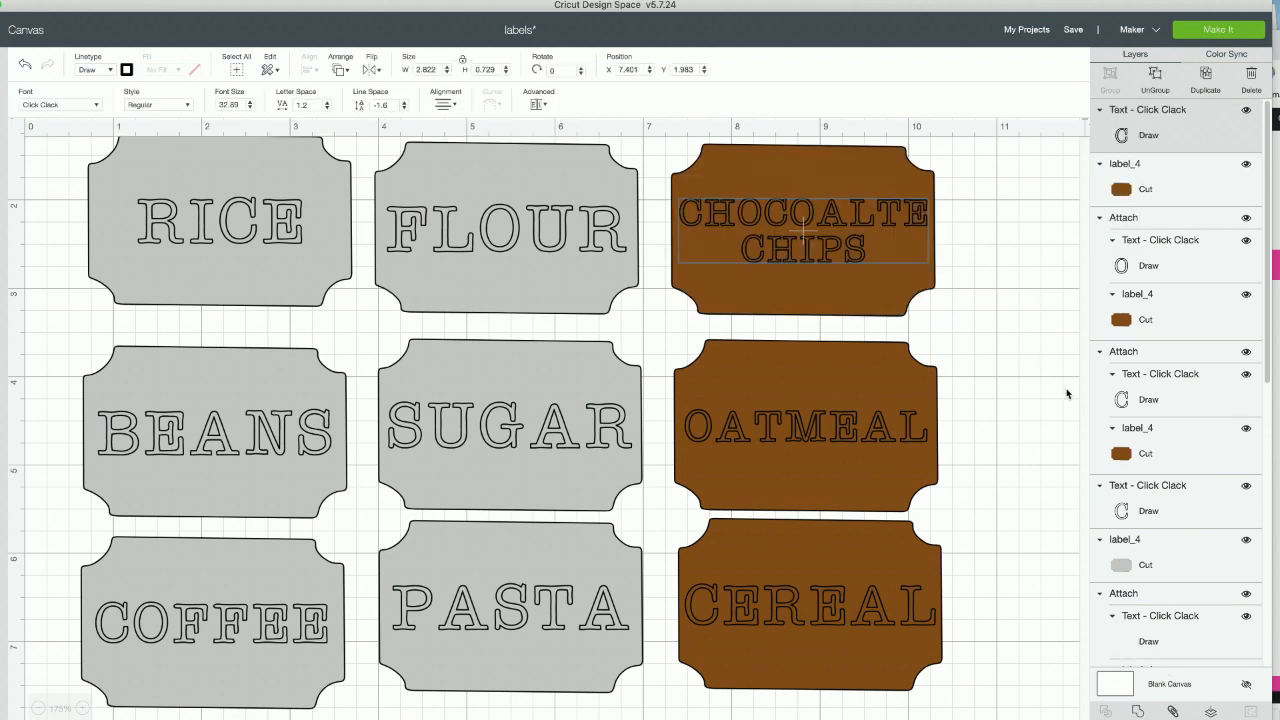
double_click(846, 215)
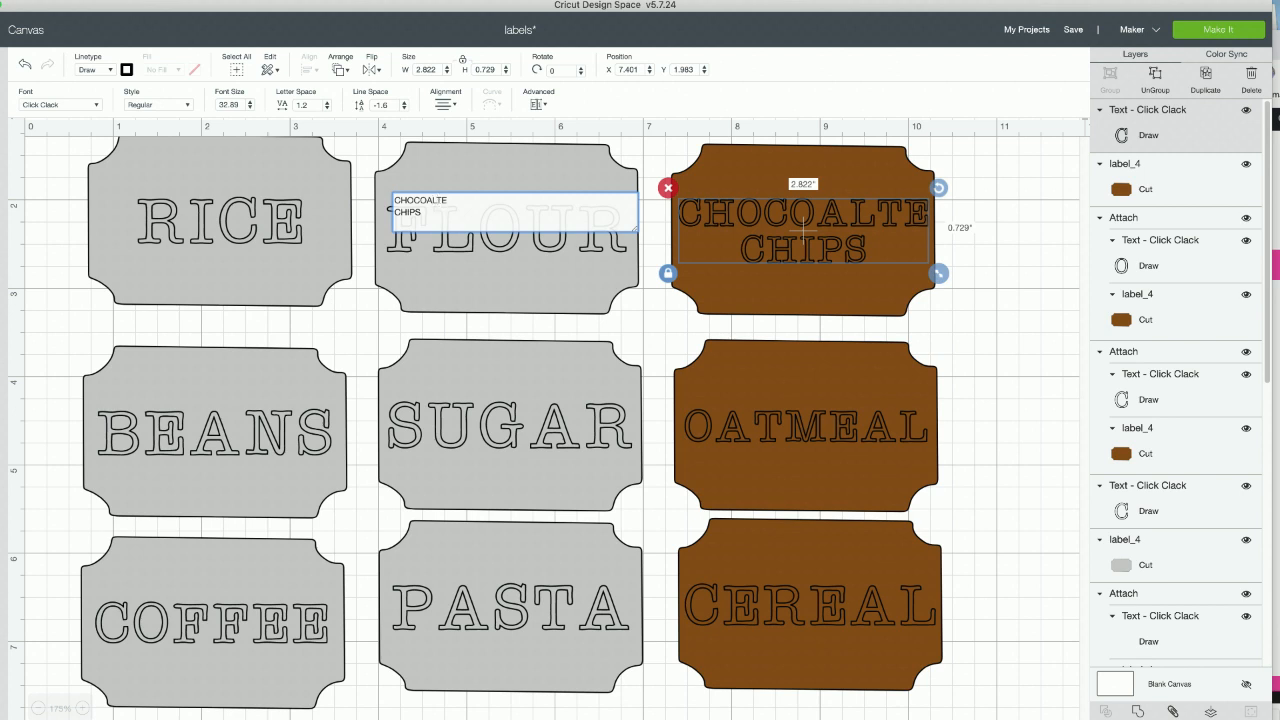
key("BackSpace")
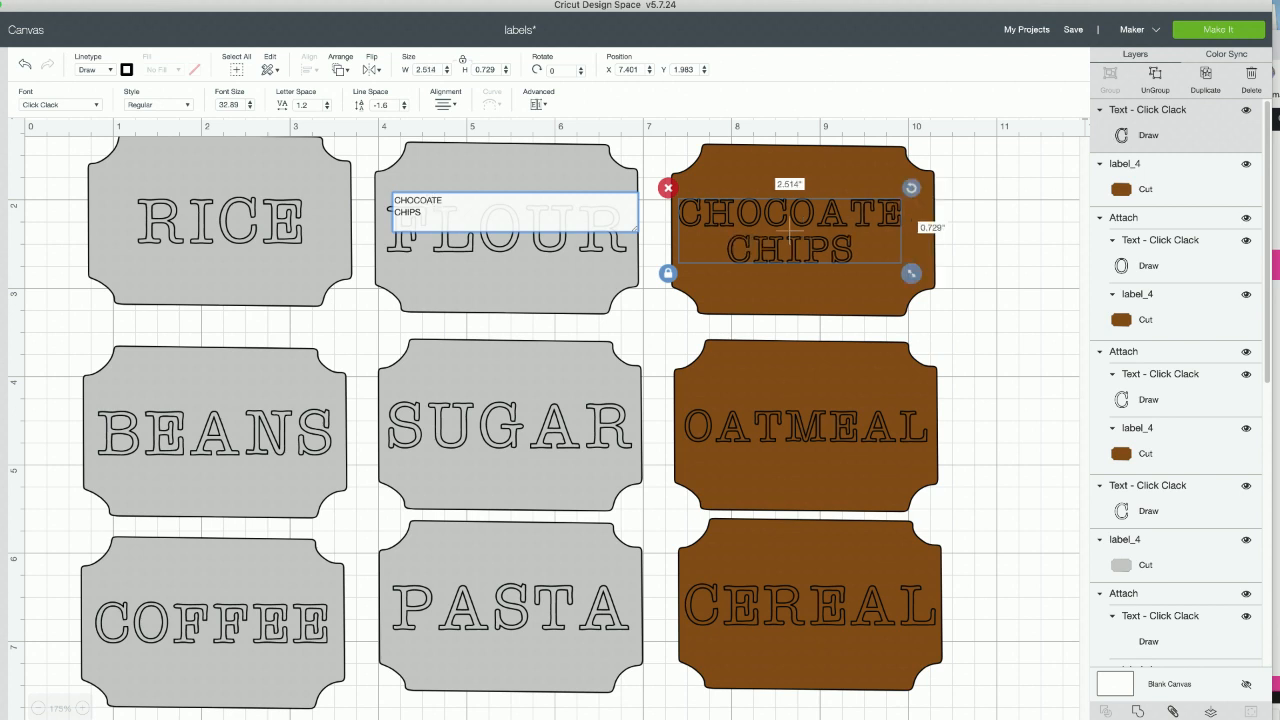
key("Left")
type("L")
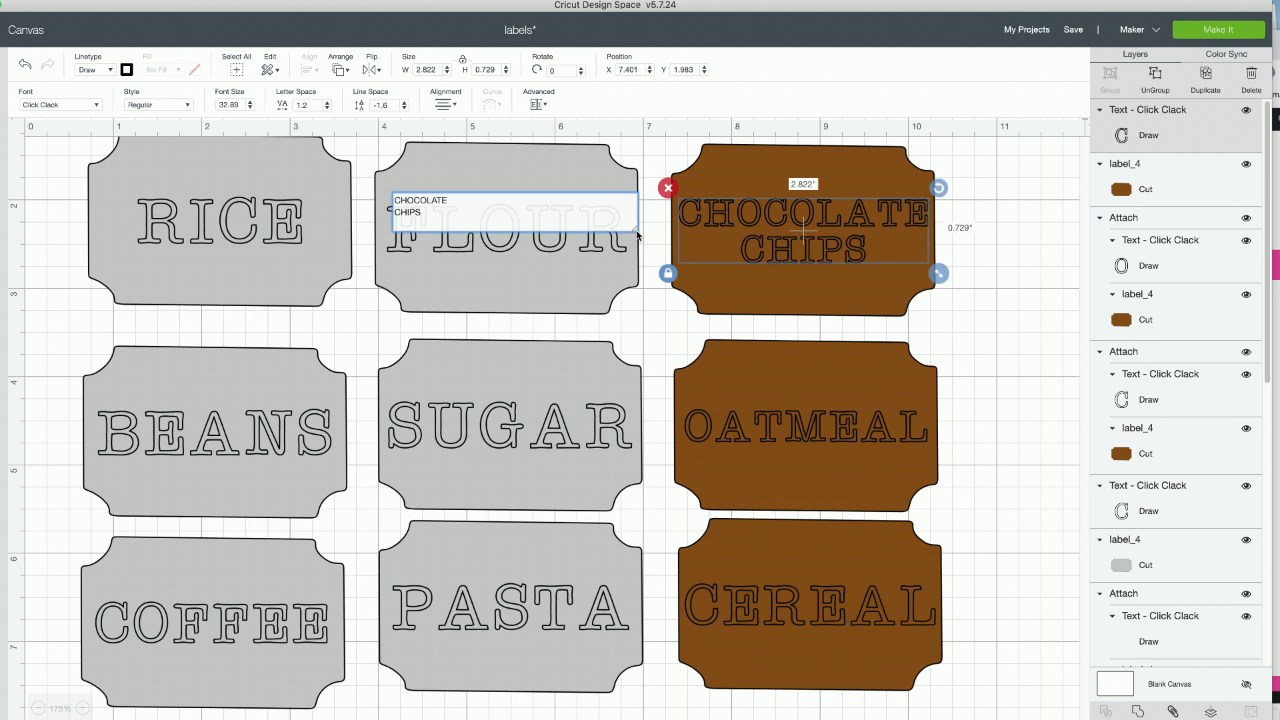
left_click(1031, 304)
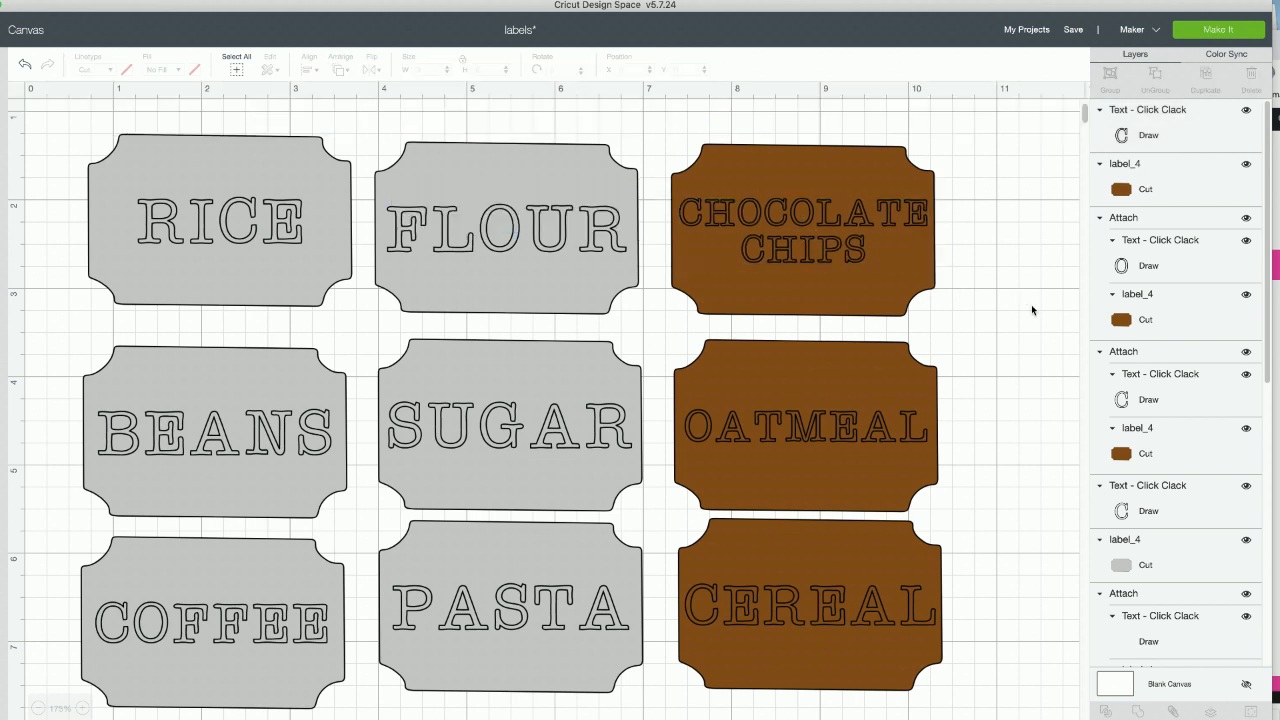
left_click_drag(1055, 222, 737, 257)
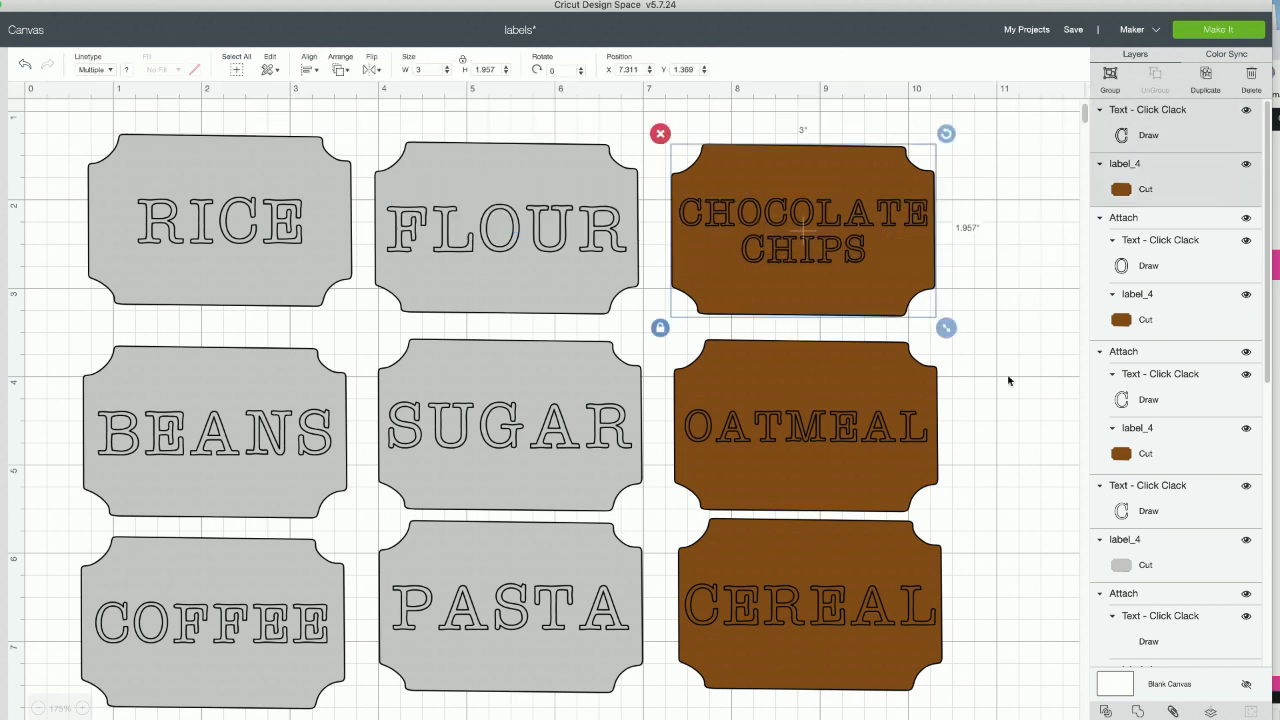
left_click(1172, 711)
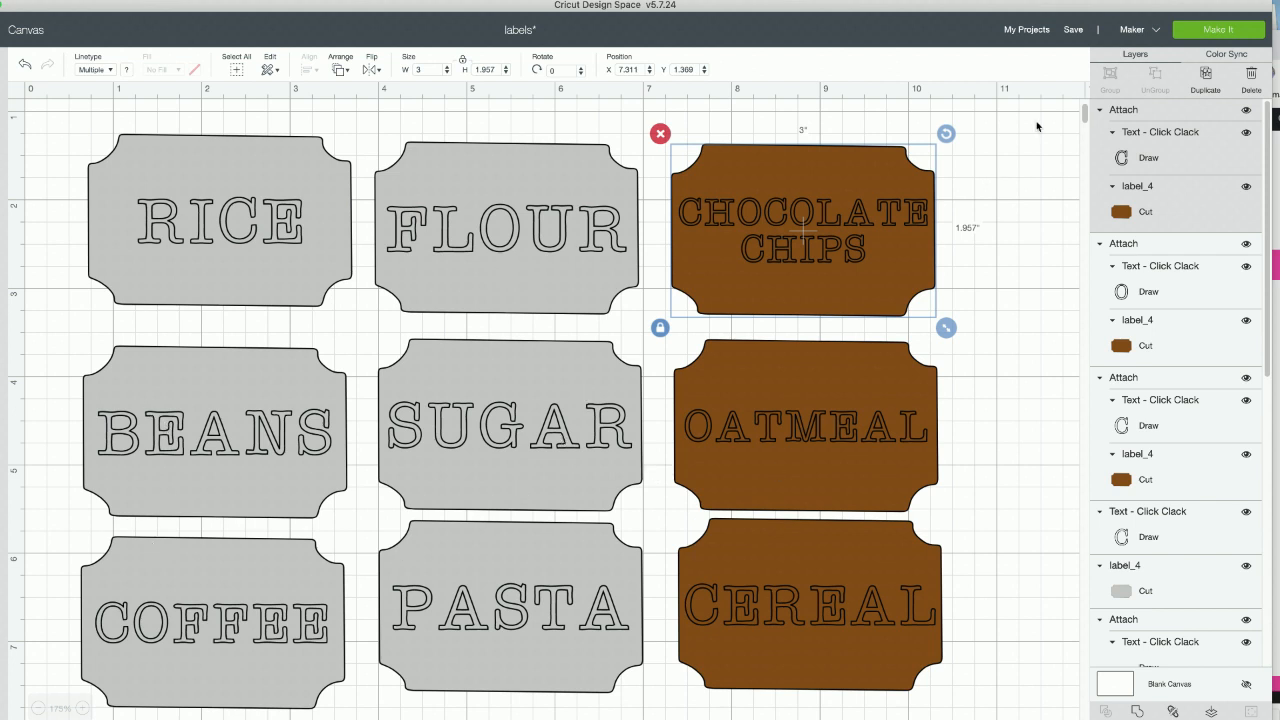
- Switch the machine to Cricut Joy and prepare the project with all materials loaded Without Mat
left_click(1149, 35)
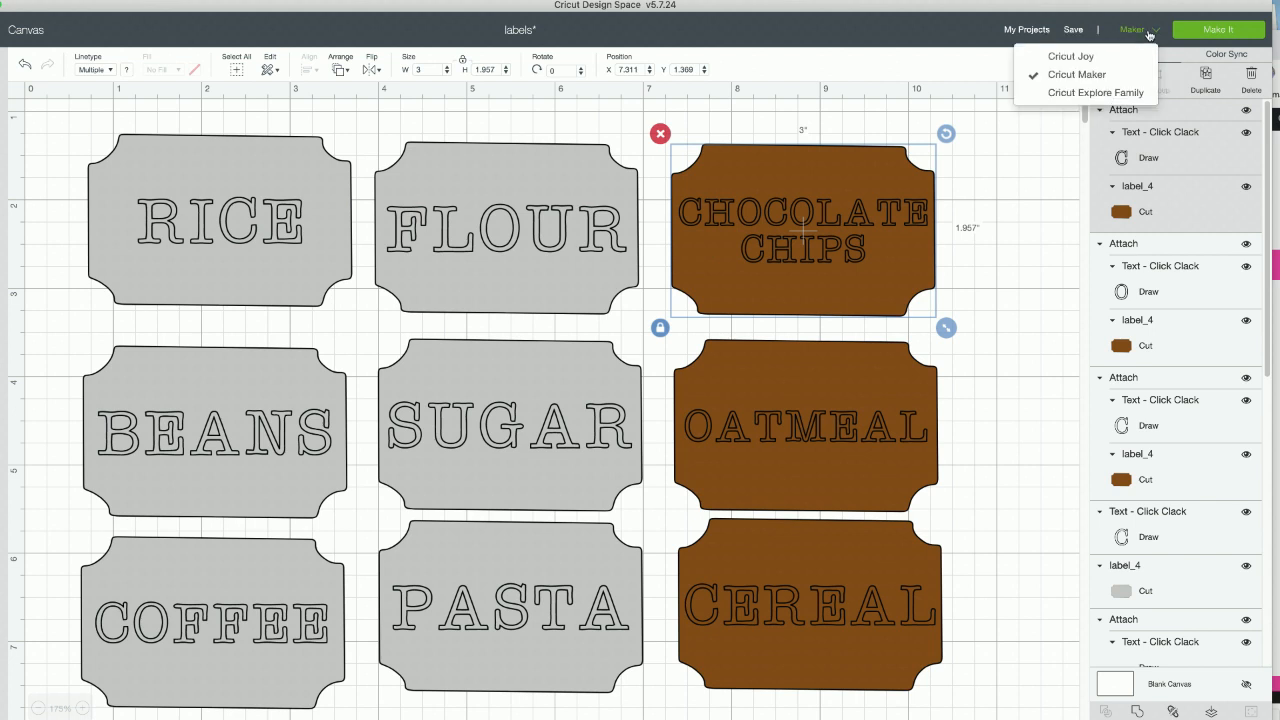
left_click(1078, 57)
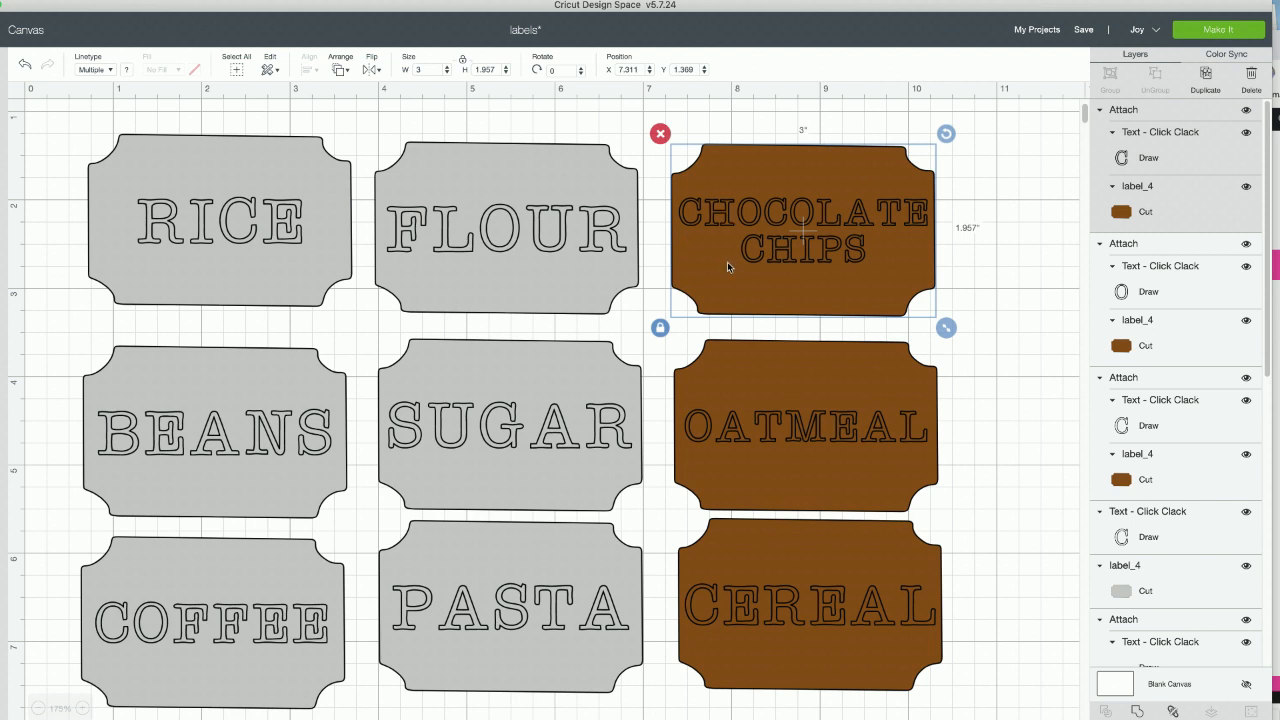
left_click(1244, 33)
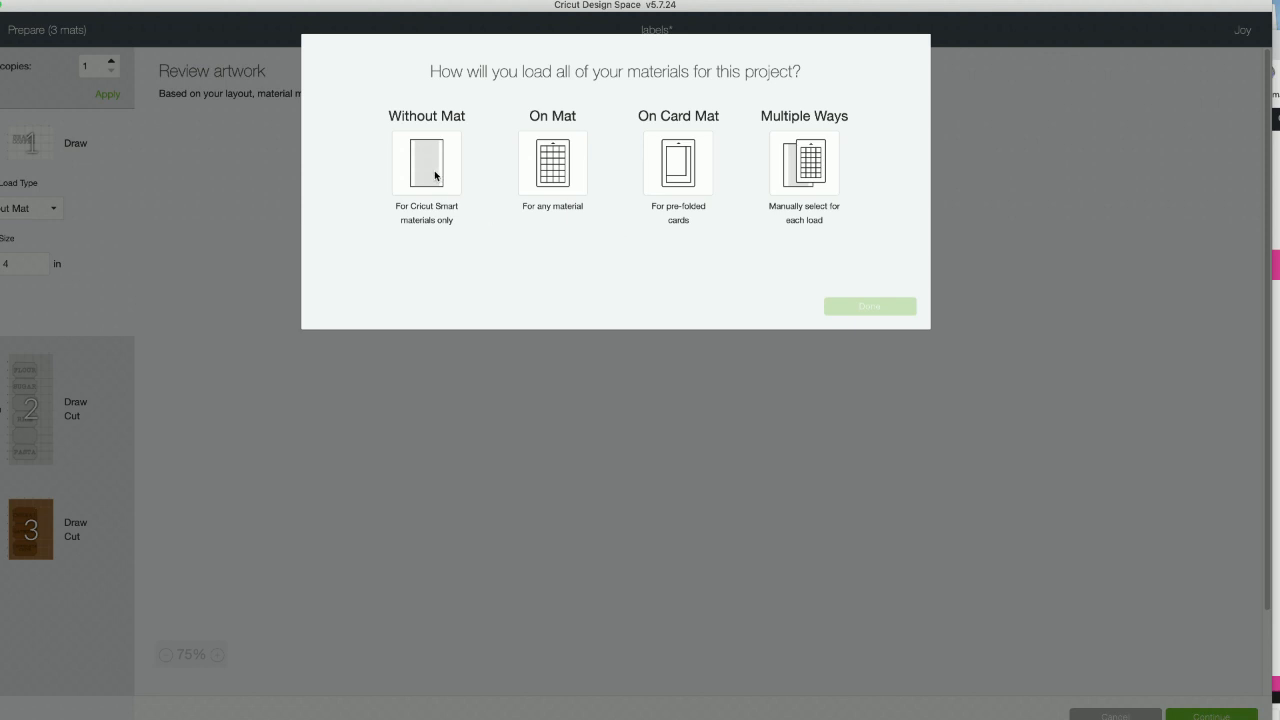
left_click_drag(395, 204, 453, 227)
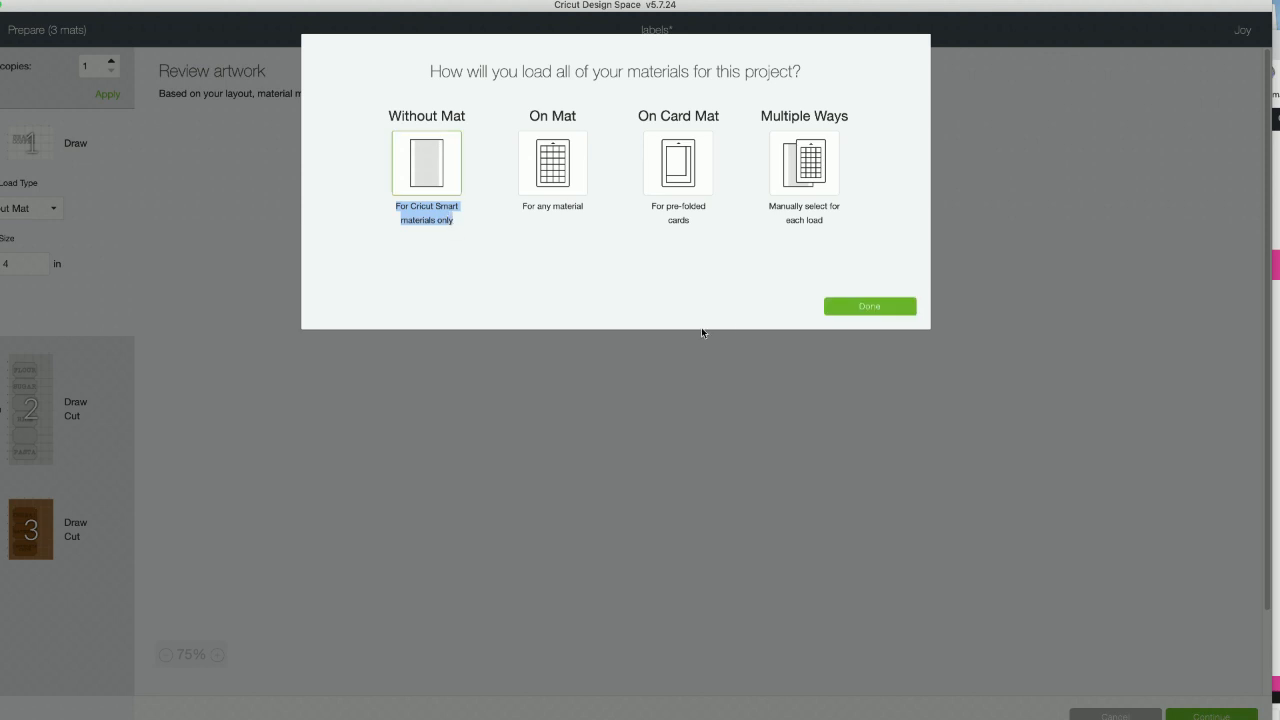
left_click(856, 308)
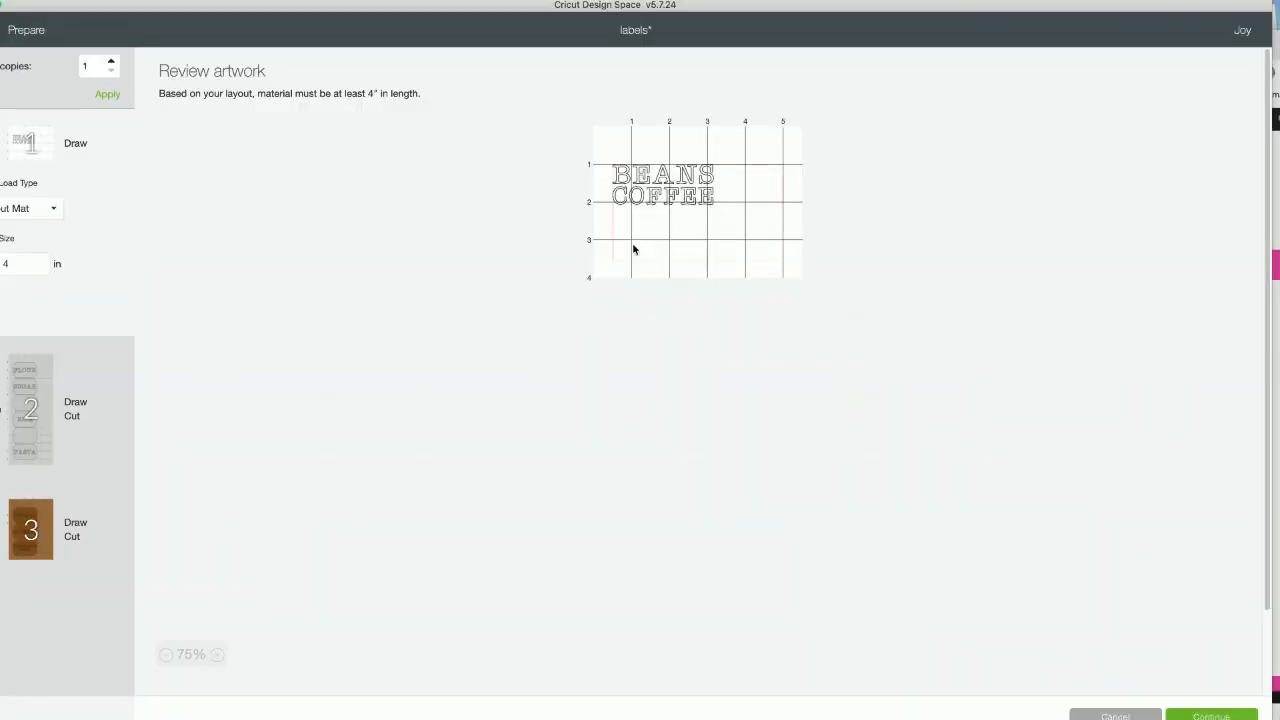
- Shift the BEANS and COFFEE texts on the draw-only mat, check the gray mat, and return to the canvas
left_click(652, 182)
left_click(658, 179)
left_click(656, 204)
left_click(655, 176)
left_click(652, 198)
left_click(650, 182)
left_click(677, 177)
left_click_drag(639, 178, 681, 208)
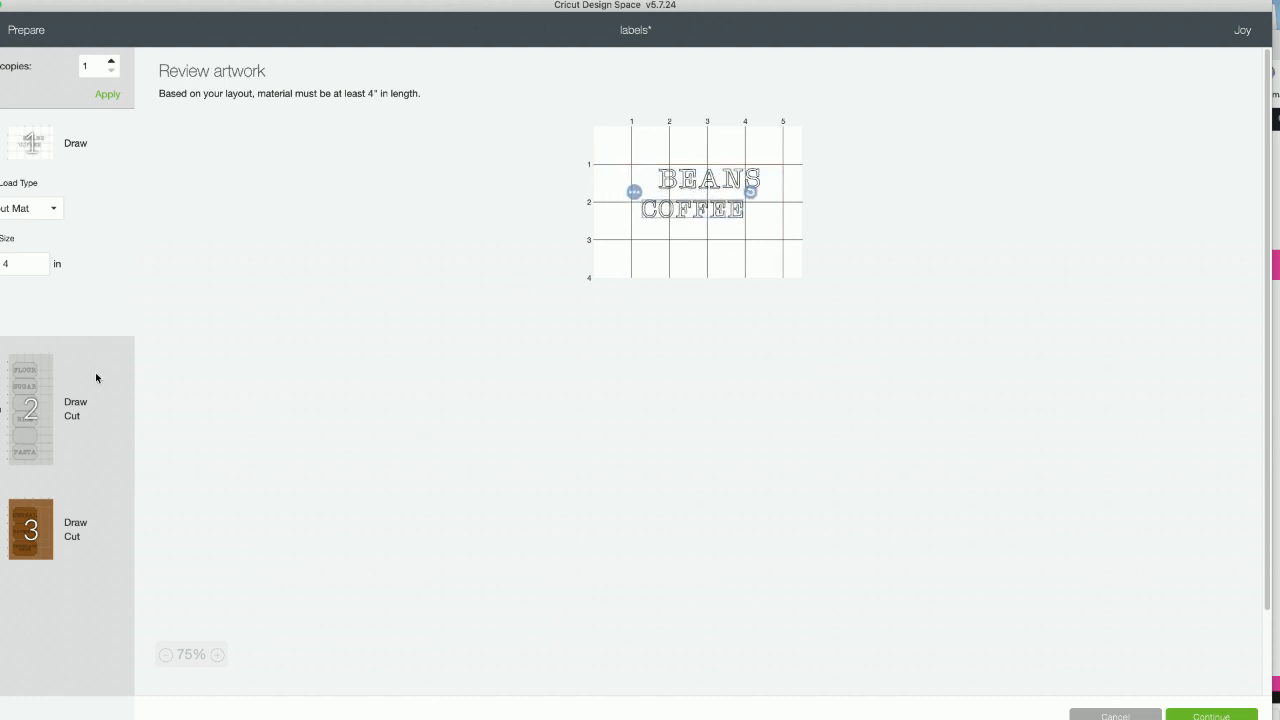
left_click(33, 447)
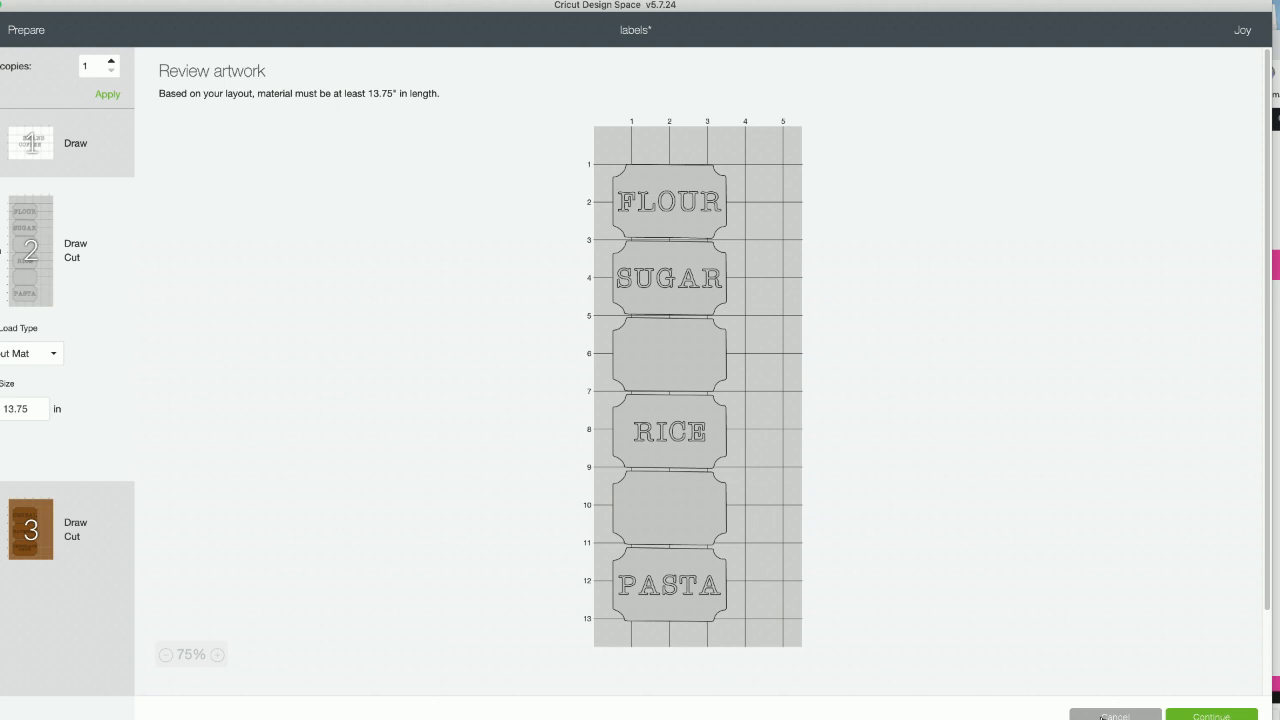
left_click(1102, 716)
- Attach the COFFEE text to its gray label
scroll(435, 484, "down", 1)
scroll(434, 483, "down", 4)
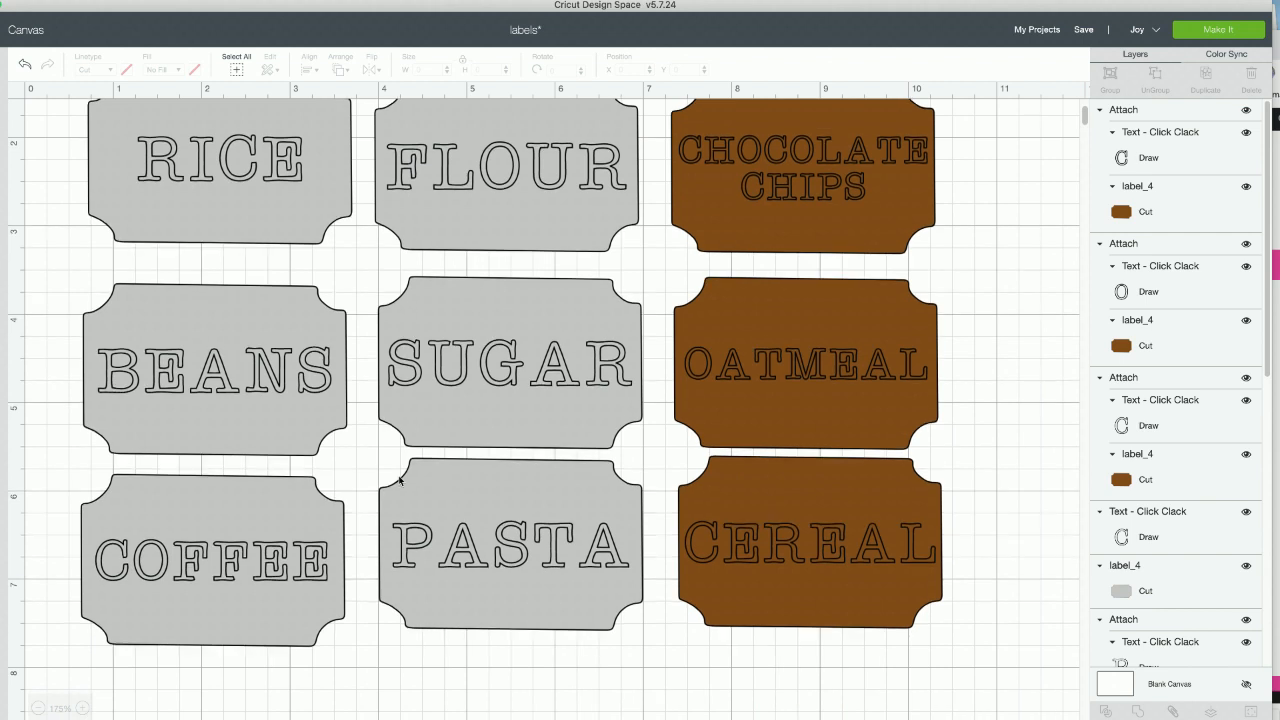
left_click(242, 550)
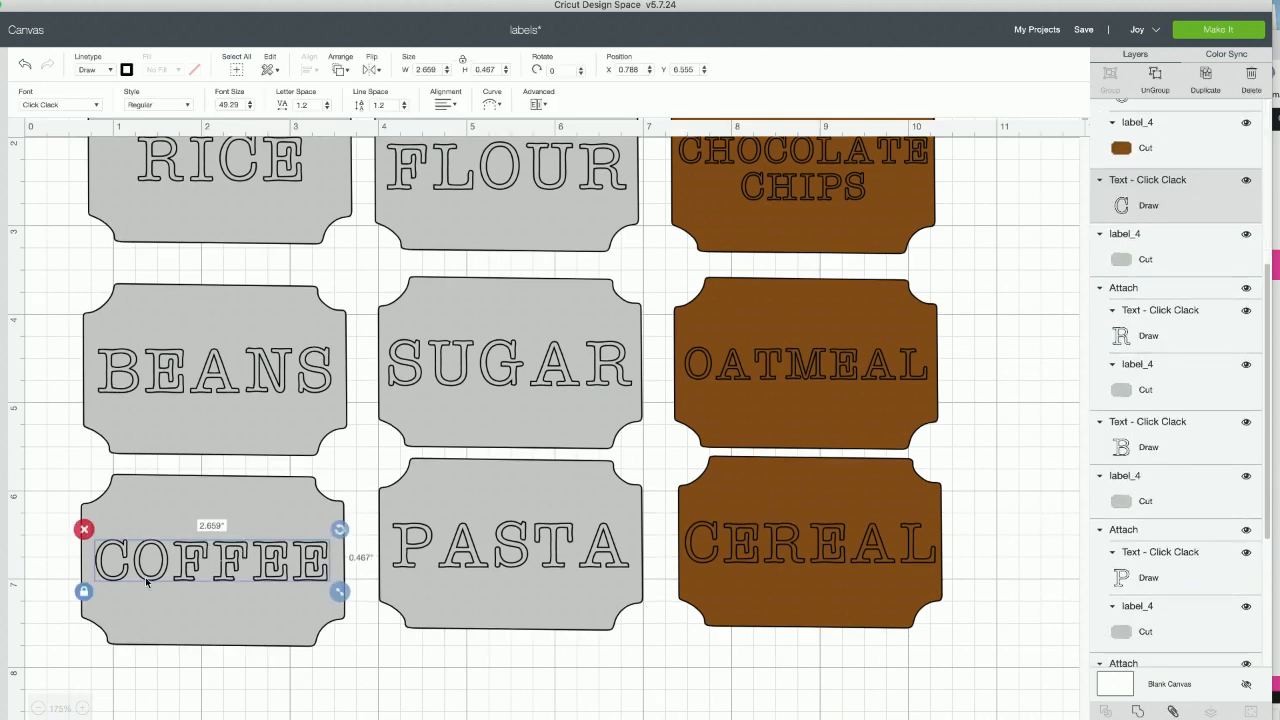
left_click_drag(128, 705, 172, 518)
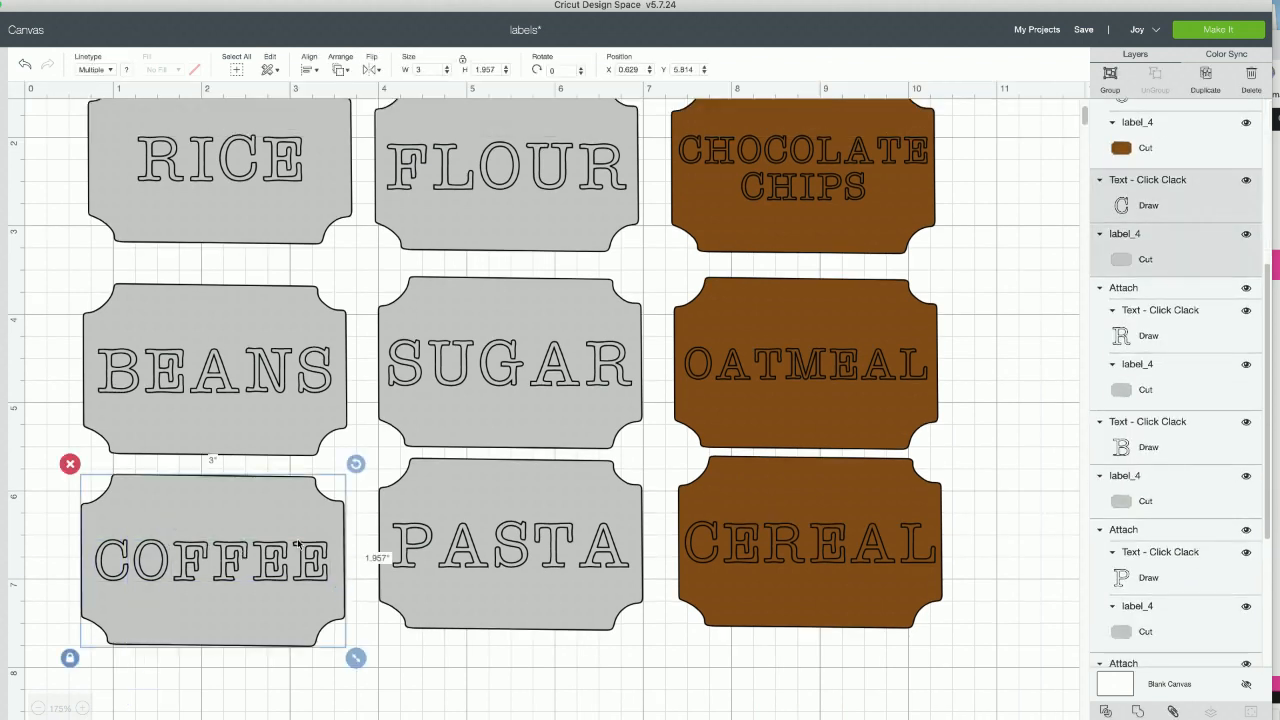
left_click(1175, 710)
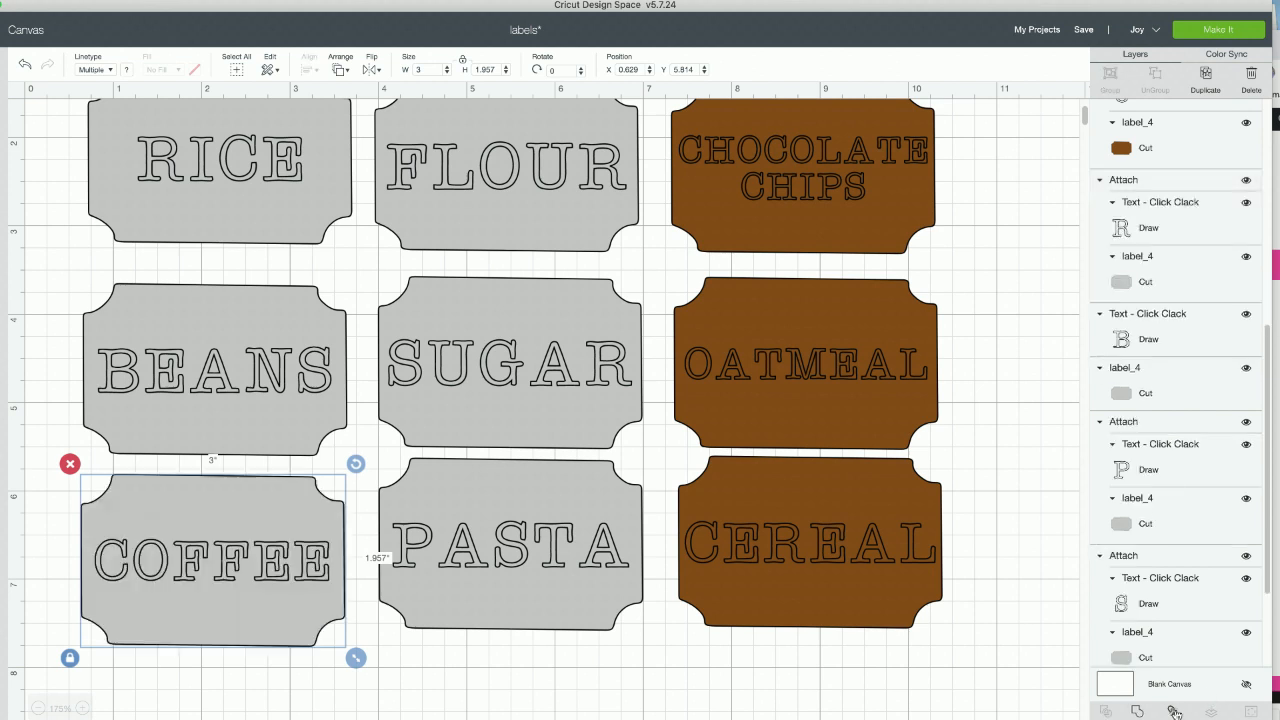
- Check that the PASTA and SUGAR labels are attached, and attach the BEANS text to its gray label
left_click(540, 556)
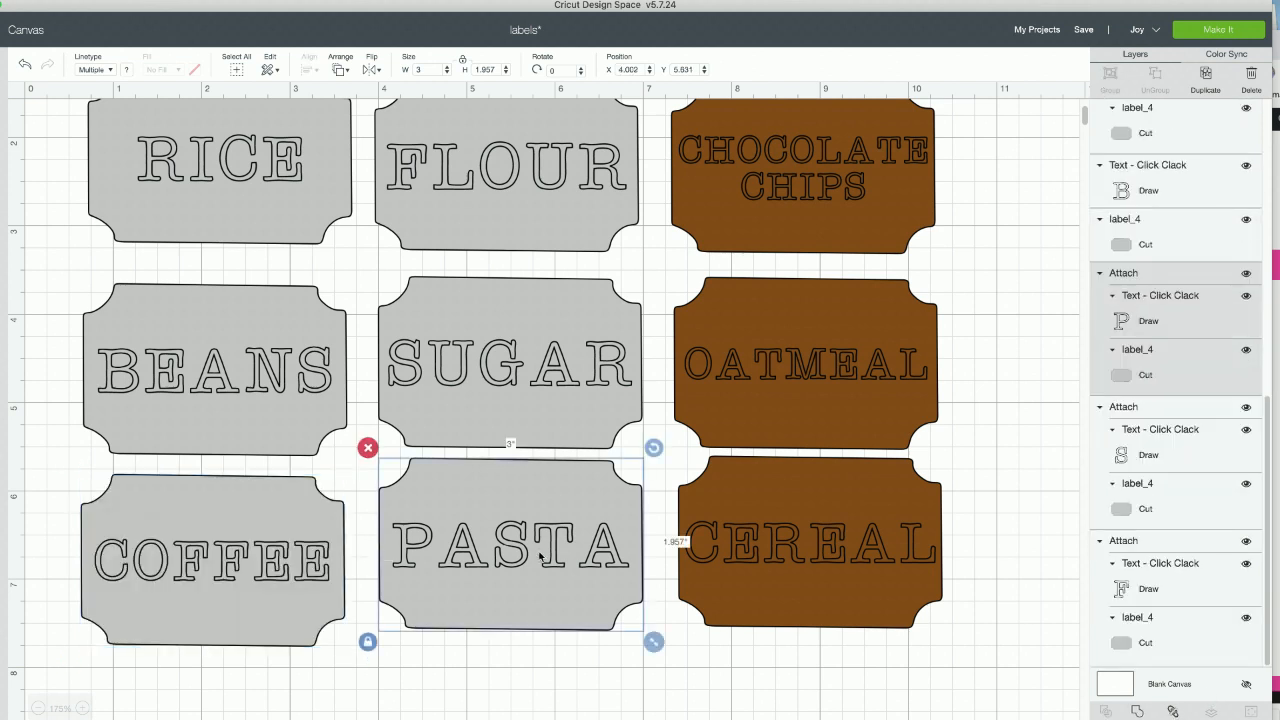
left_click(500, 379)
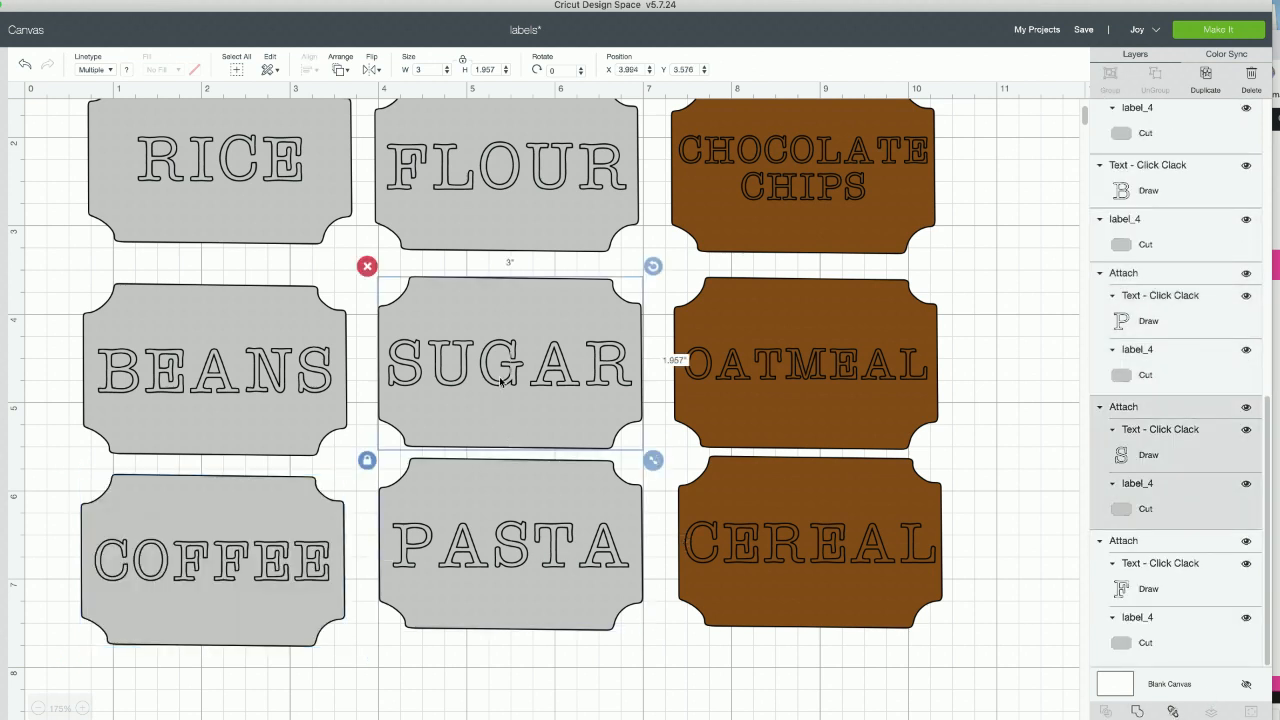
left_click(228, 374)
left_click_drag(59, 368, 256, 370)
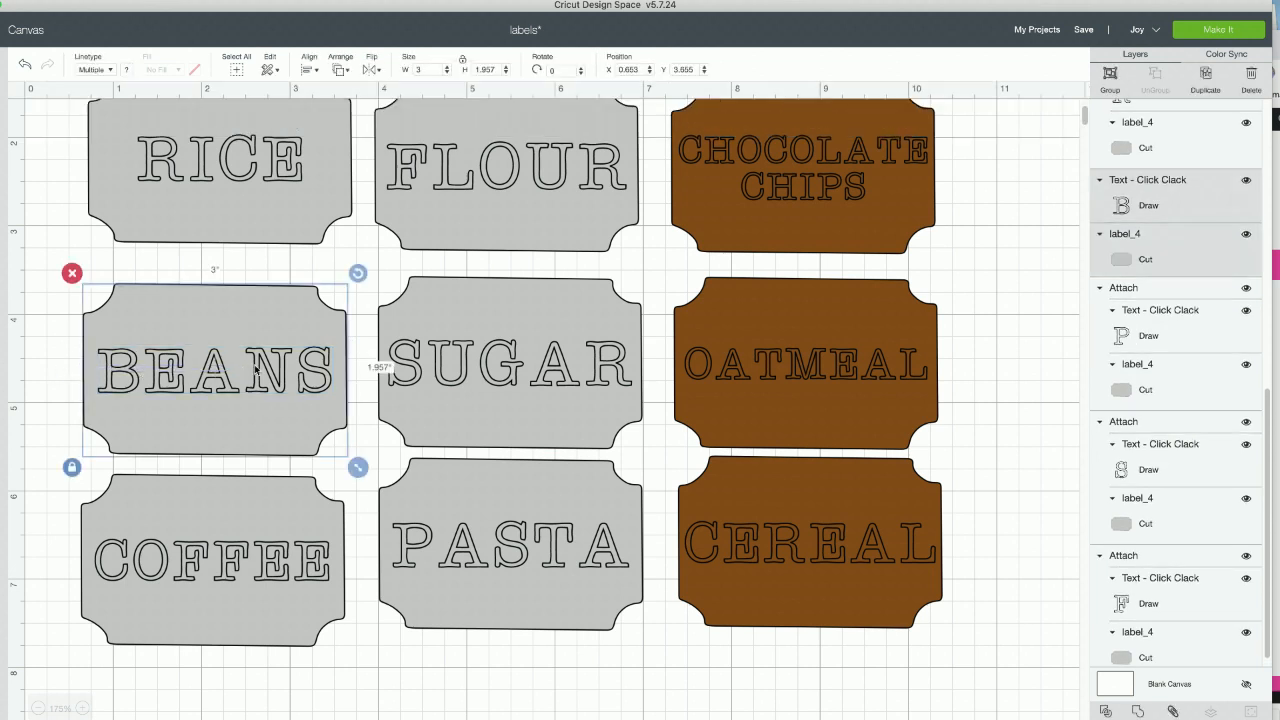
left_click(1175, 712)
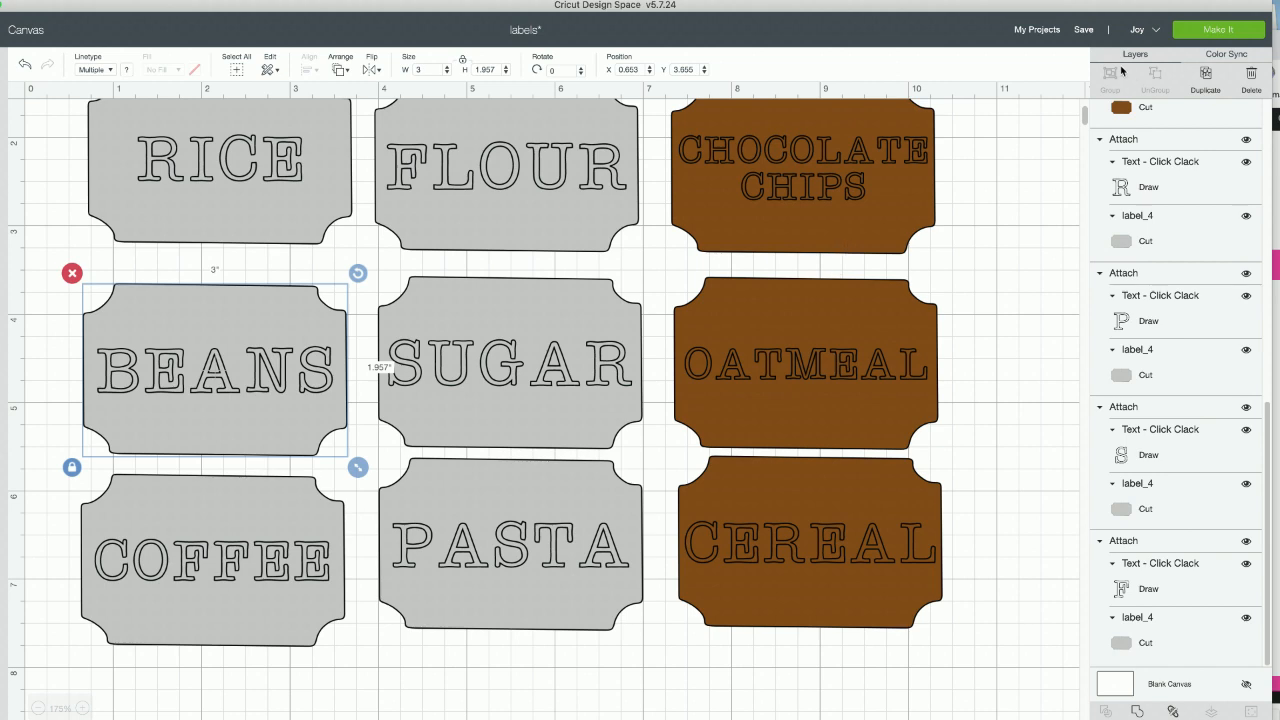
- Prepare the project for making again, with all materials loaded Without Mat
left_click(1212, 38)
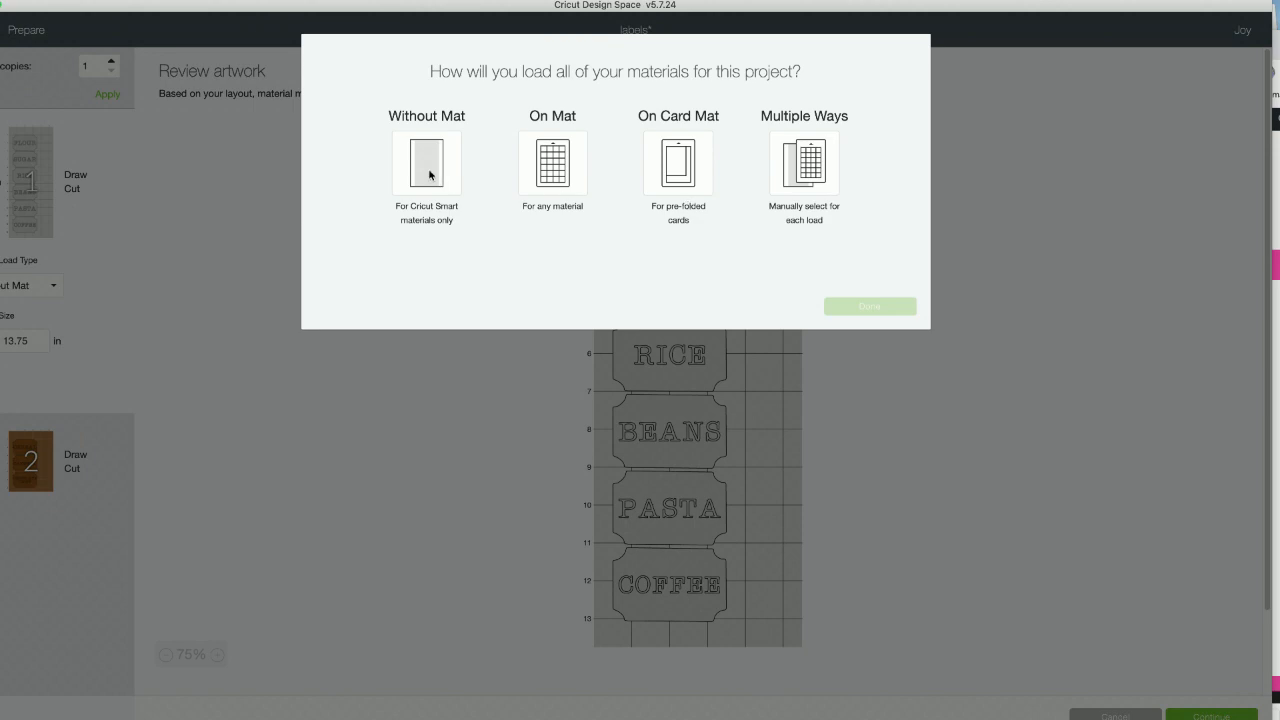
left_click(430, 175)
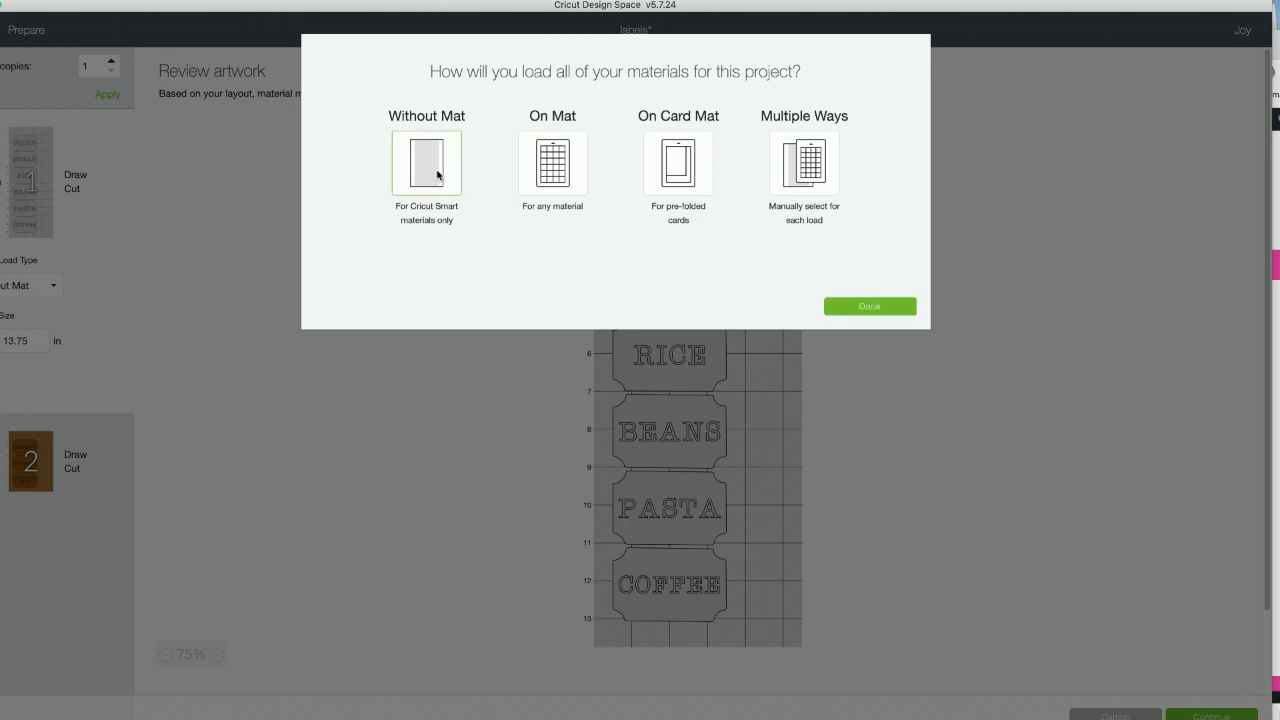
left_click(867, 305)
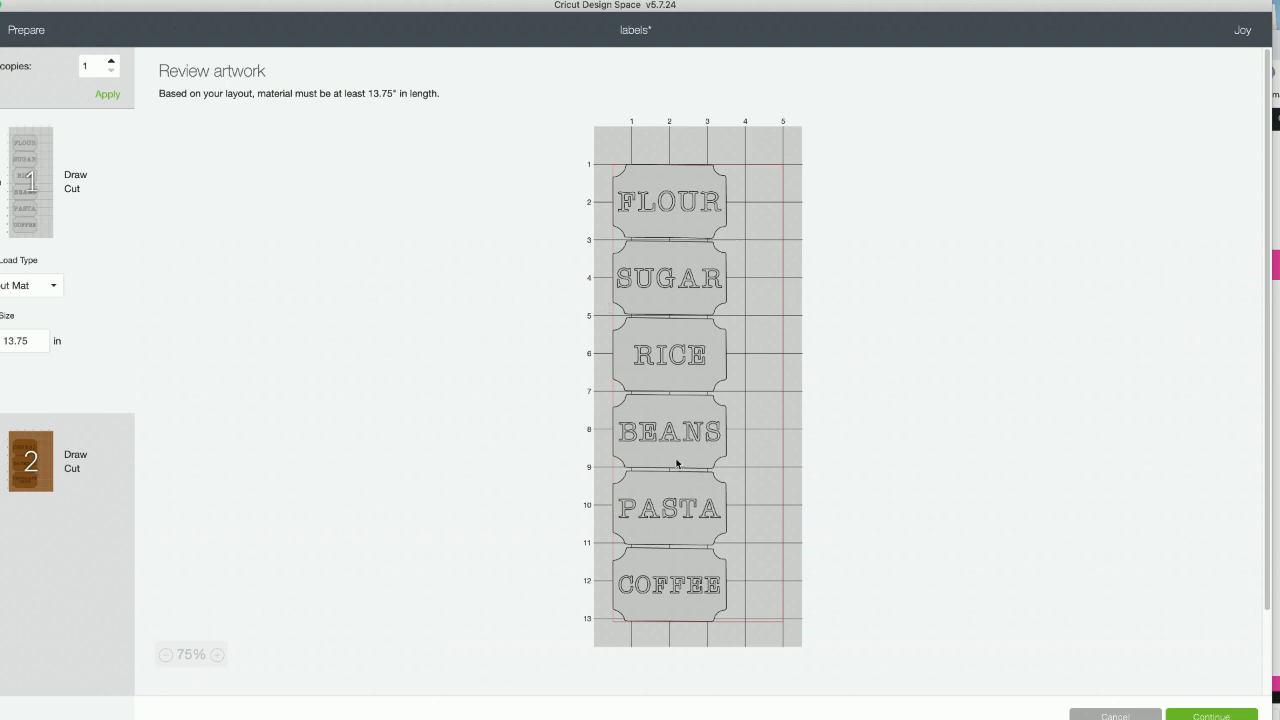
- Review the brown and gray mats, and set the gray mat's material to Smart Label Writable Vinyl
left_click(37, 455)
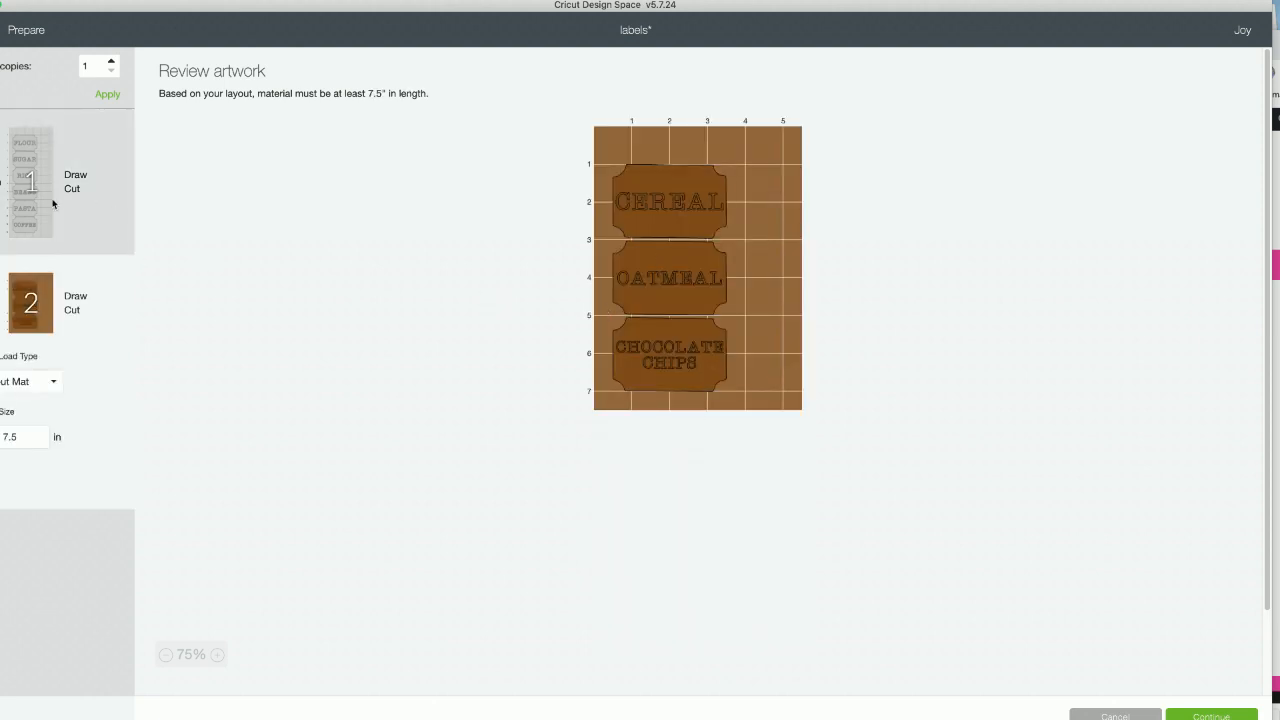
left_click(21, 209)
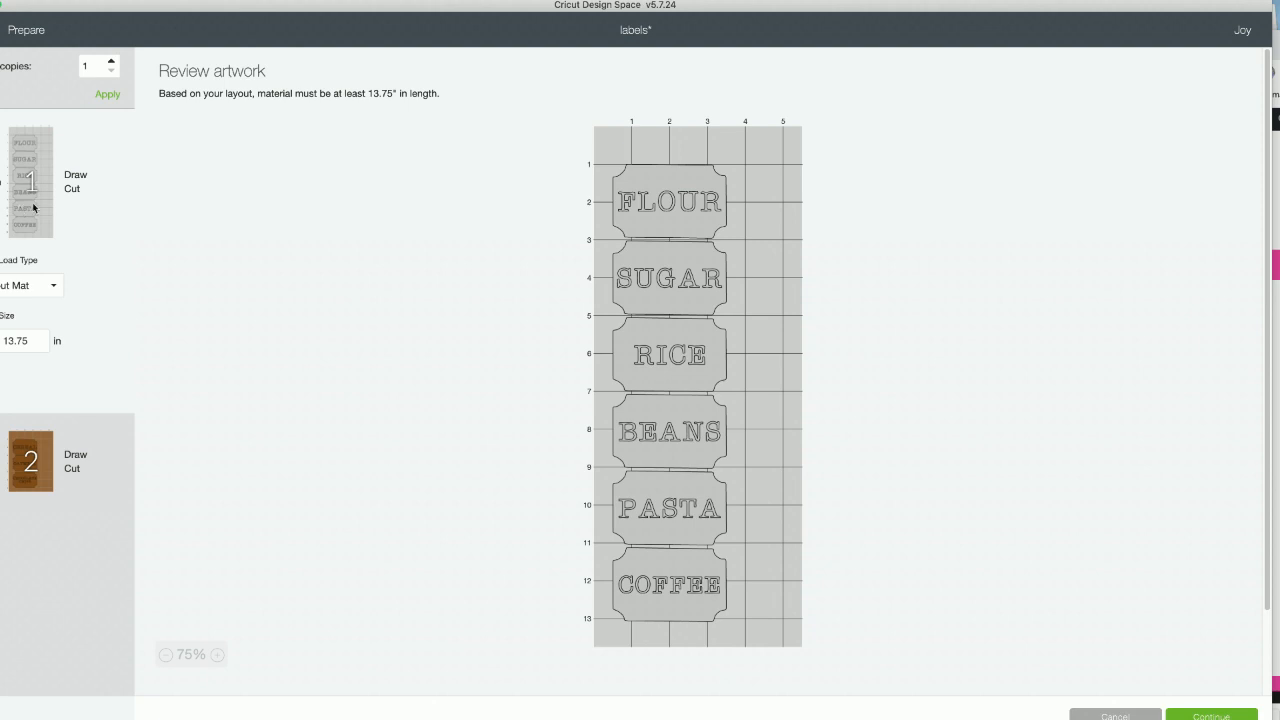
left_click(1231, 716)
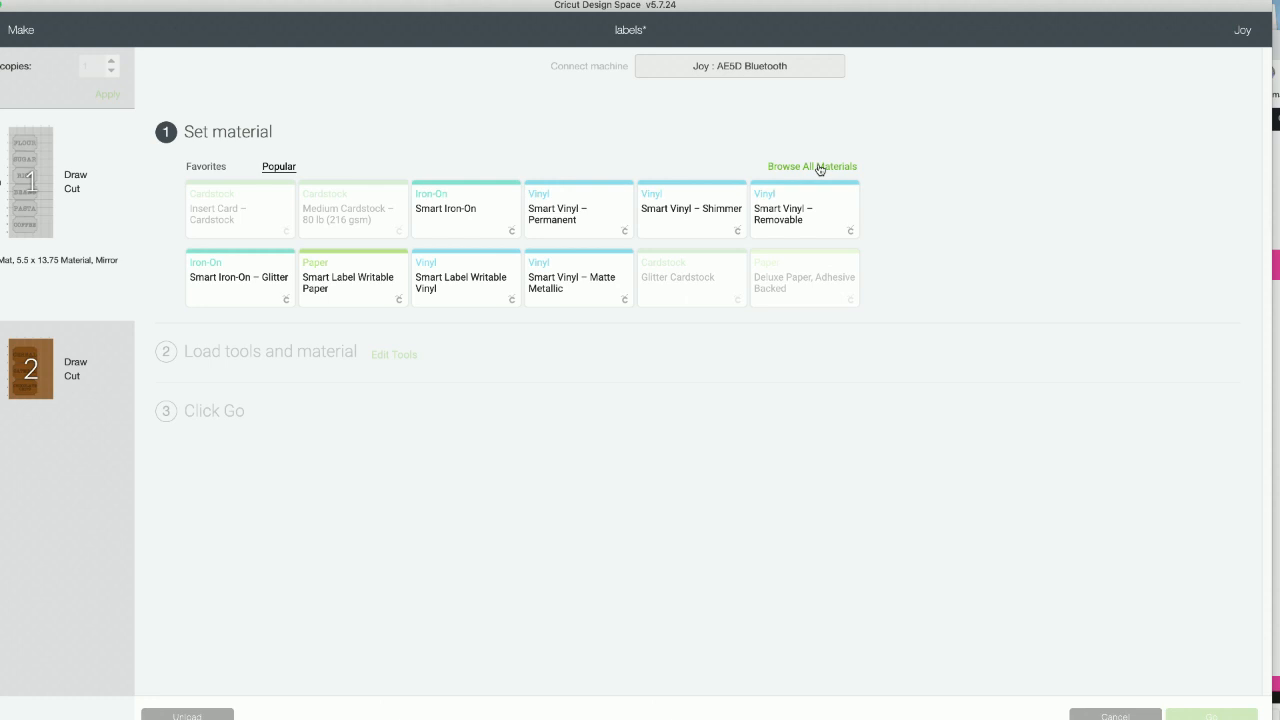
left_click(495, 283)
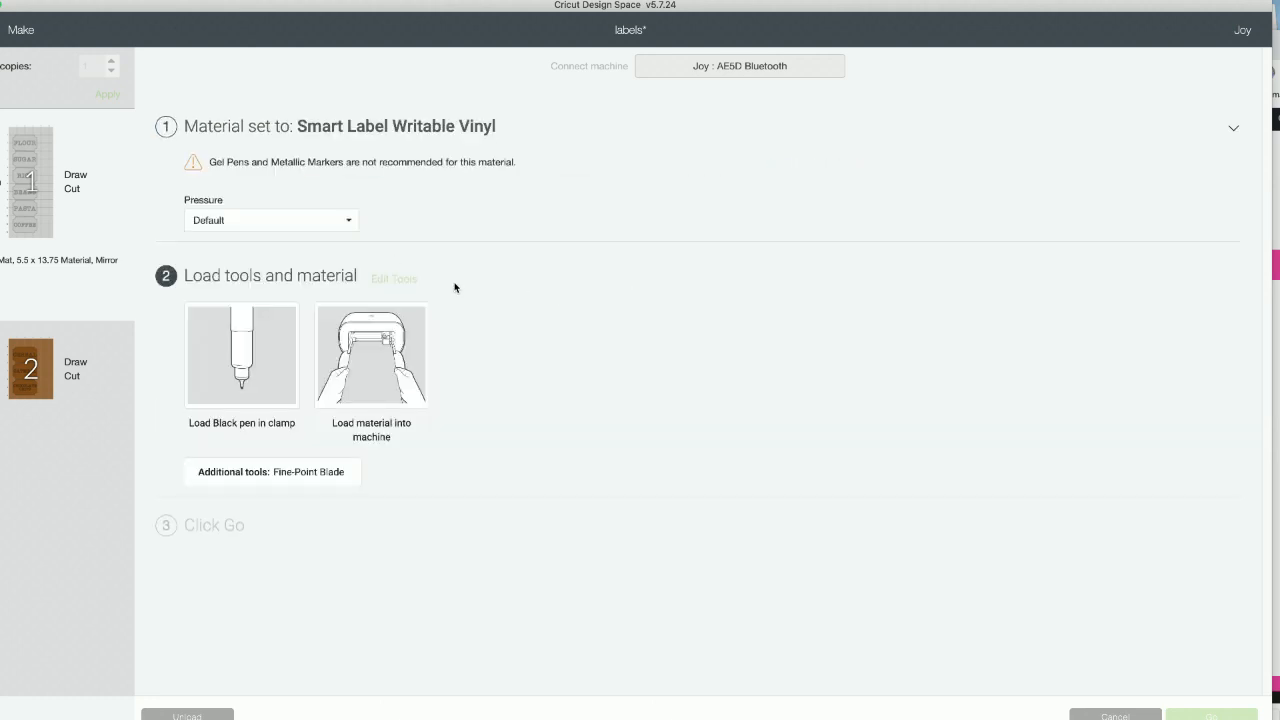